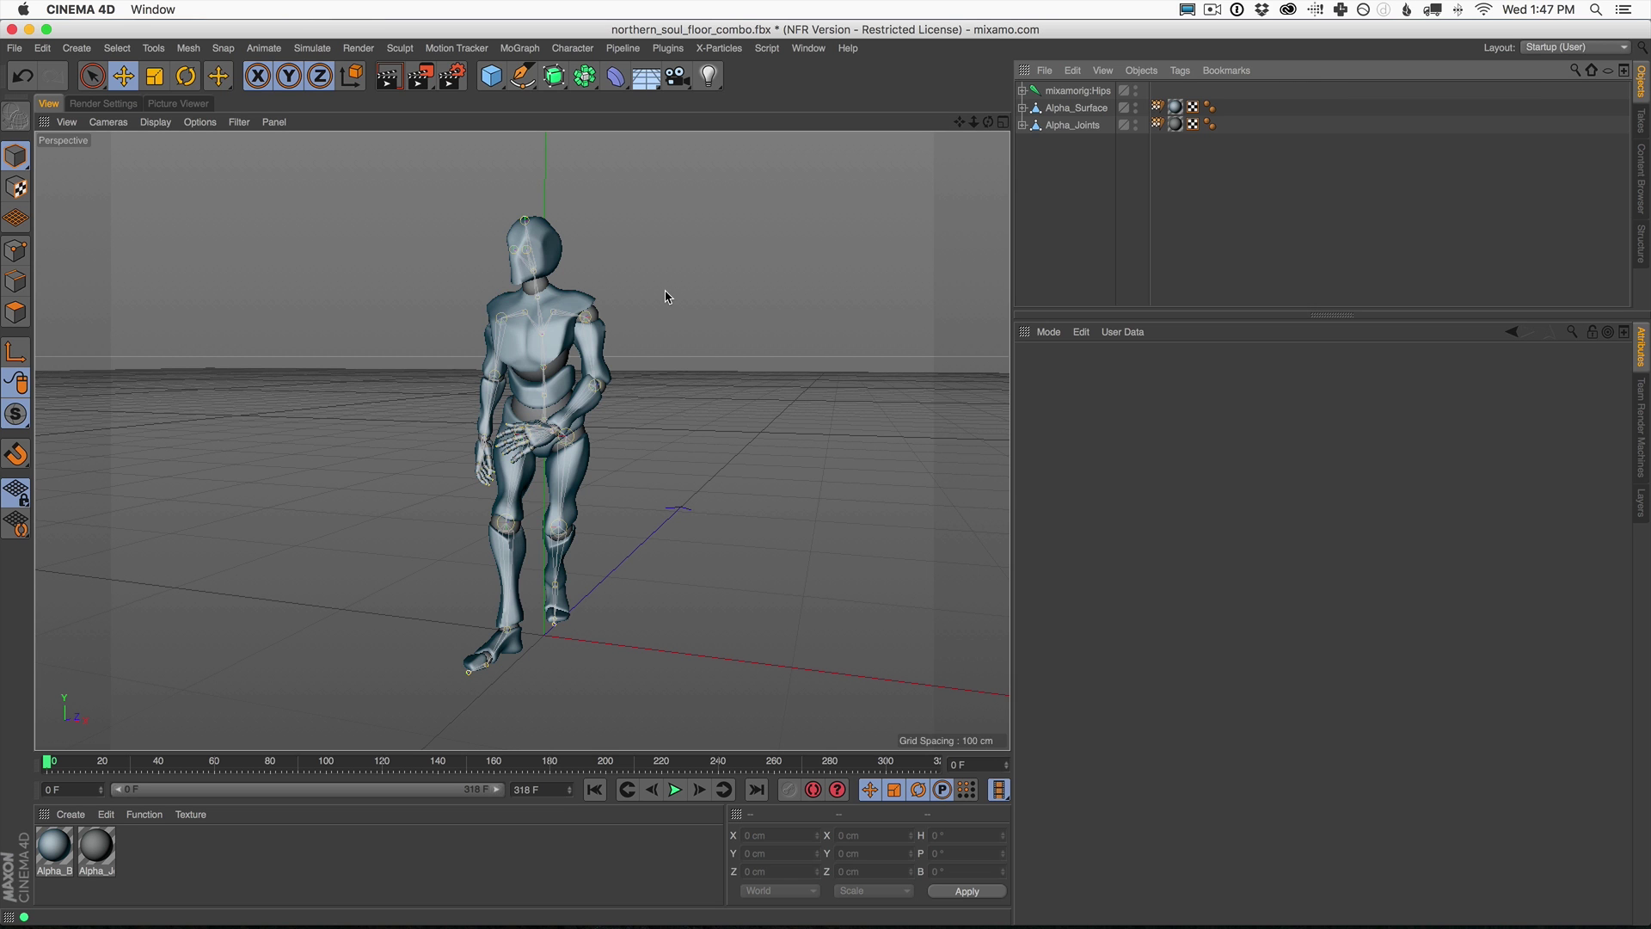
Preview the mocap dance animation, then rewind it to frame 0.
click(677, 789)
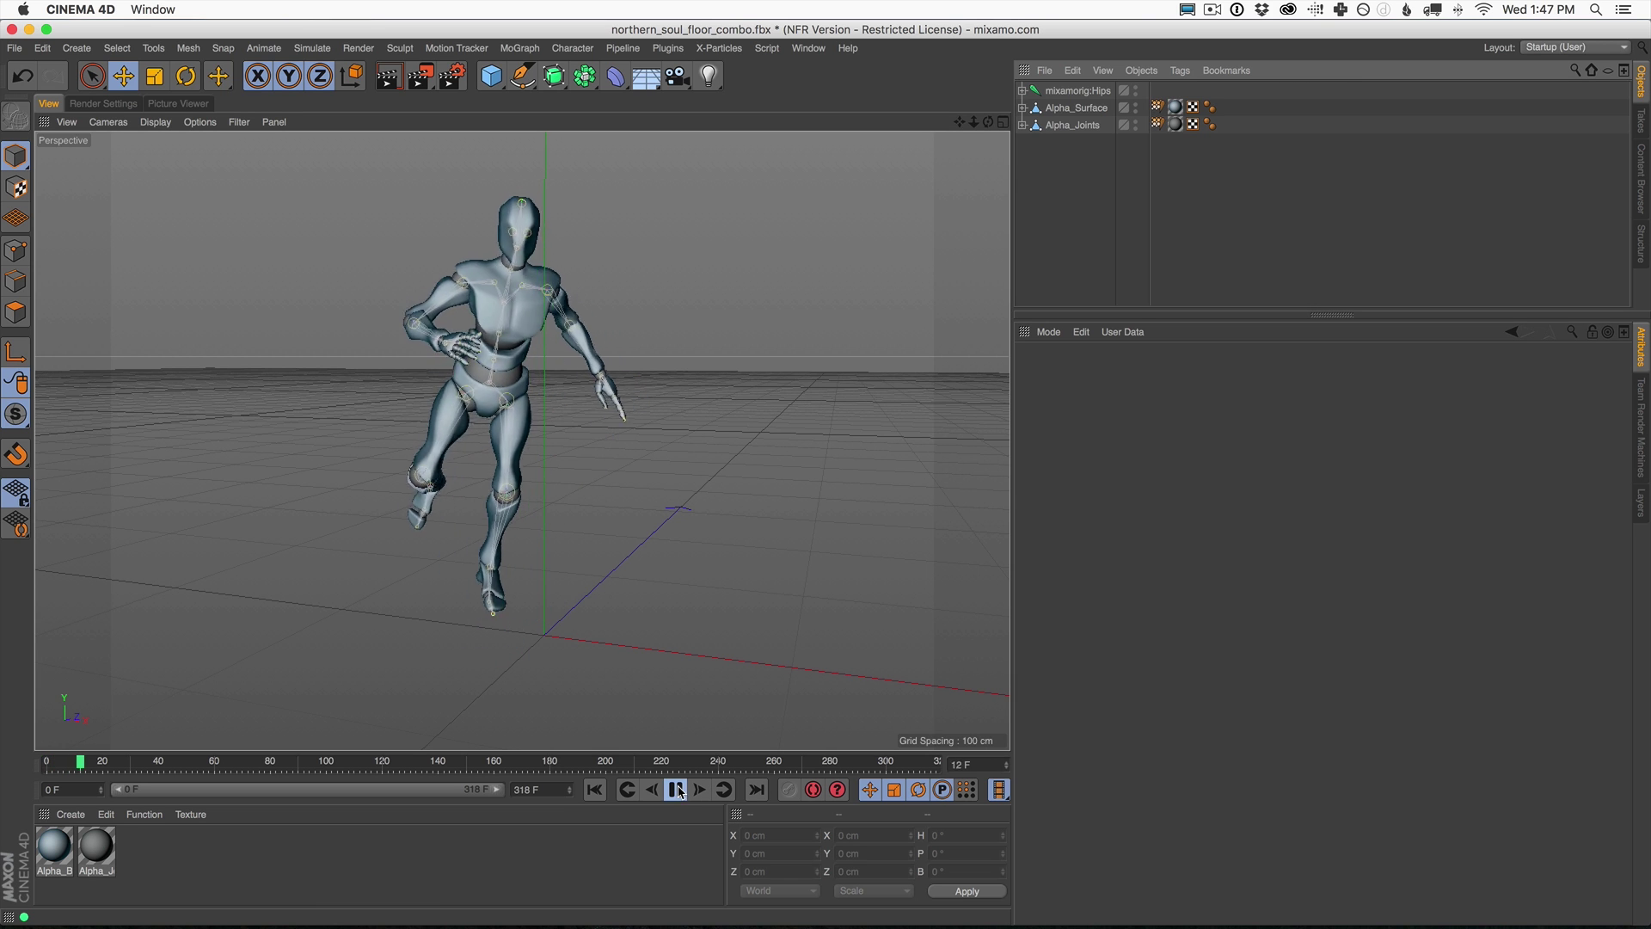
click(677, 790)
click(594, 789)
Add an xpSystem and give it an xpEmitter from Generator Objects.
click(718, 49)
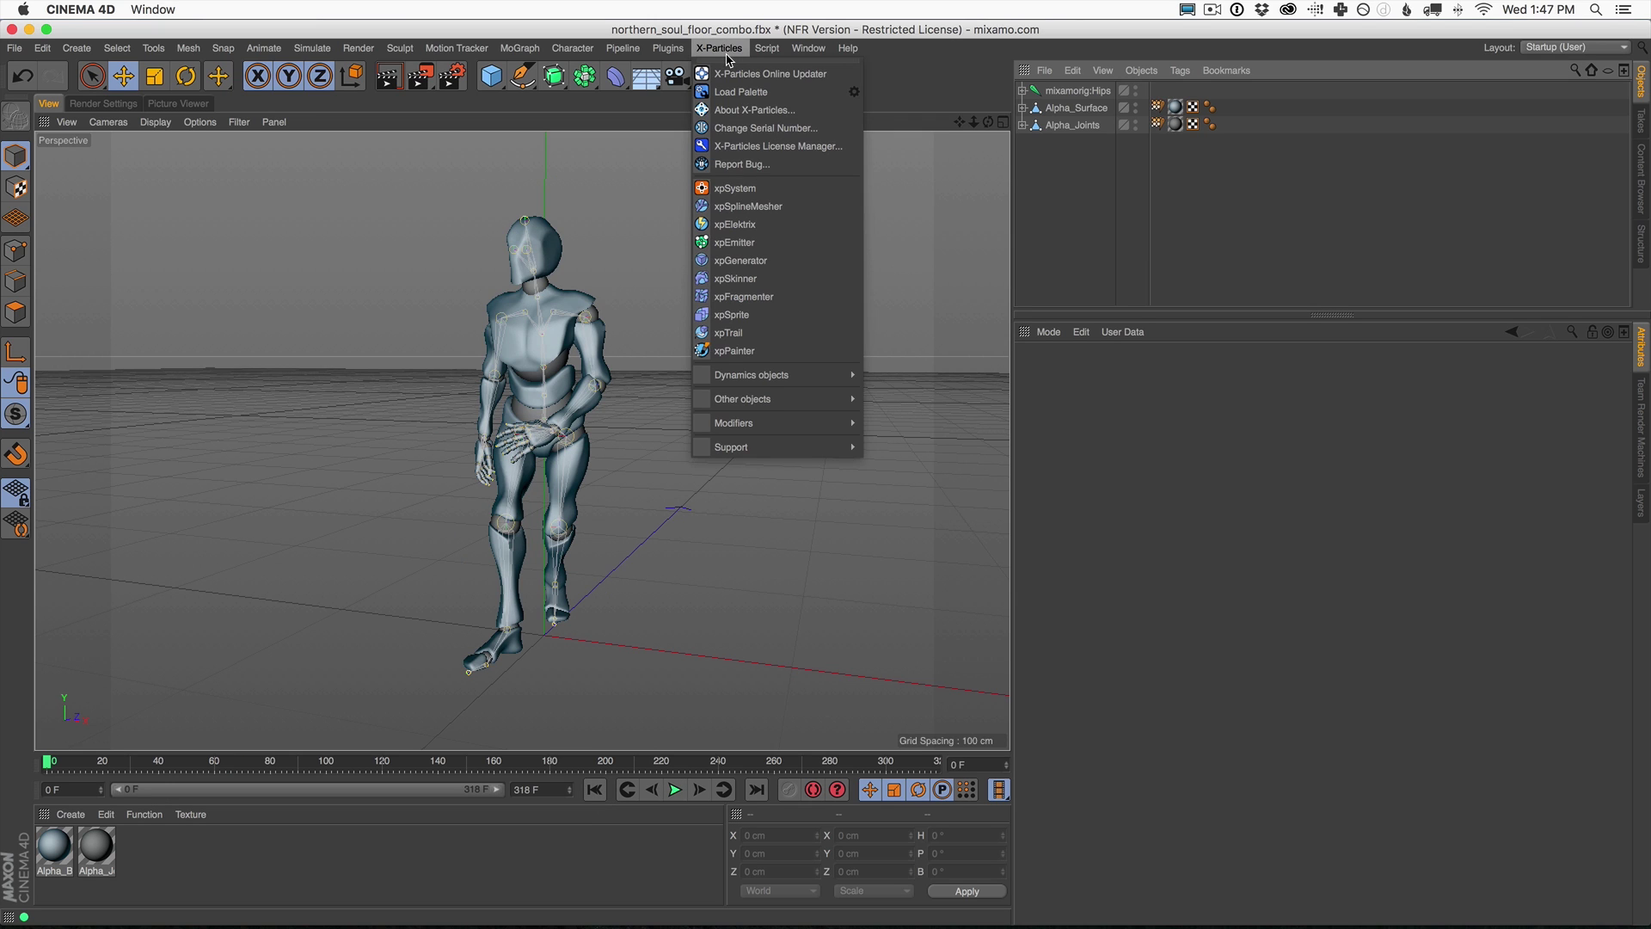
click(747, 193)
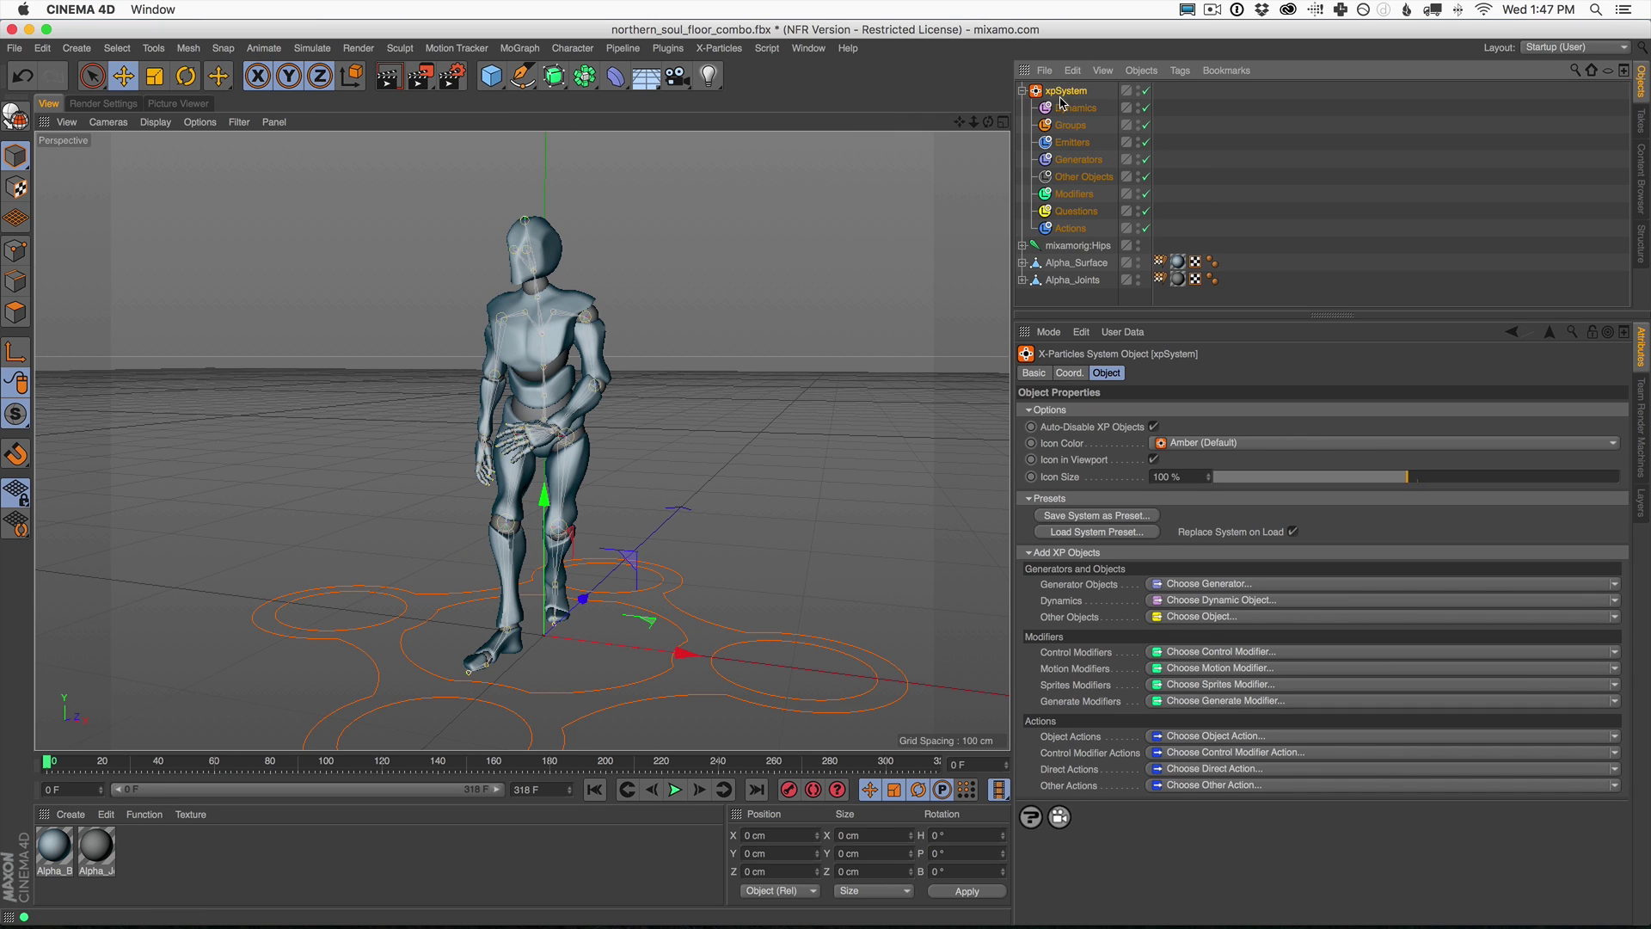
click(1200, 585)
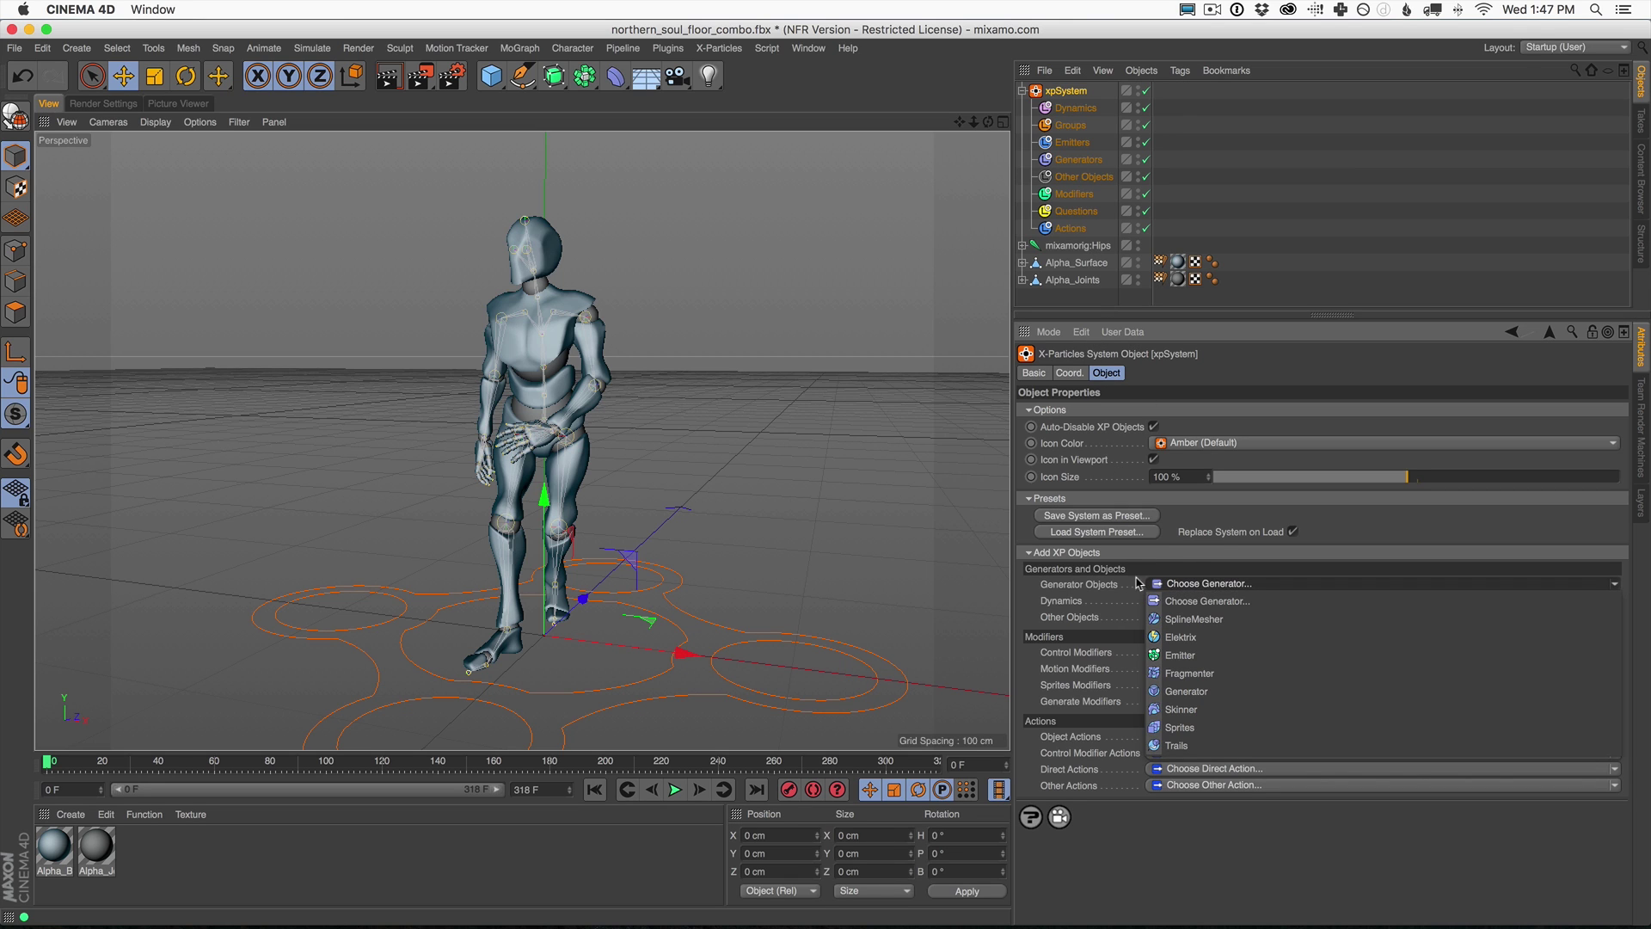
click(1196, 657)
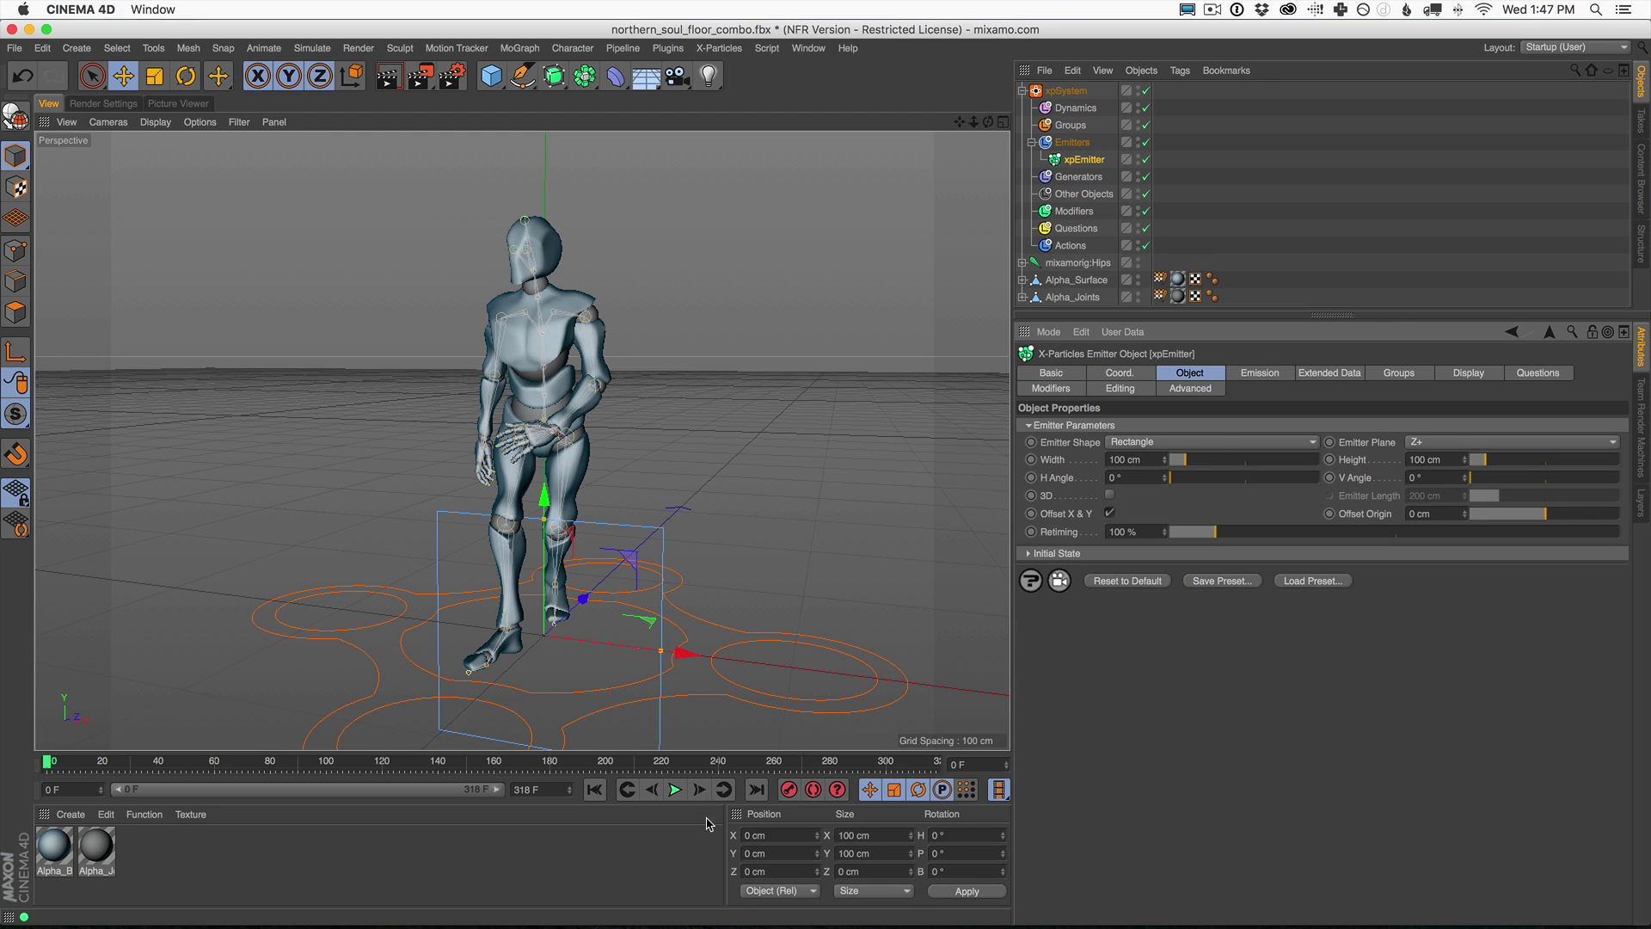
Preview the emission and pitch the emitter to about 90° so particles rise.
click(675, 790)
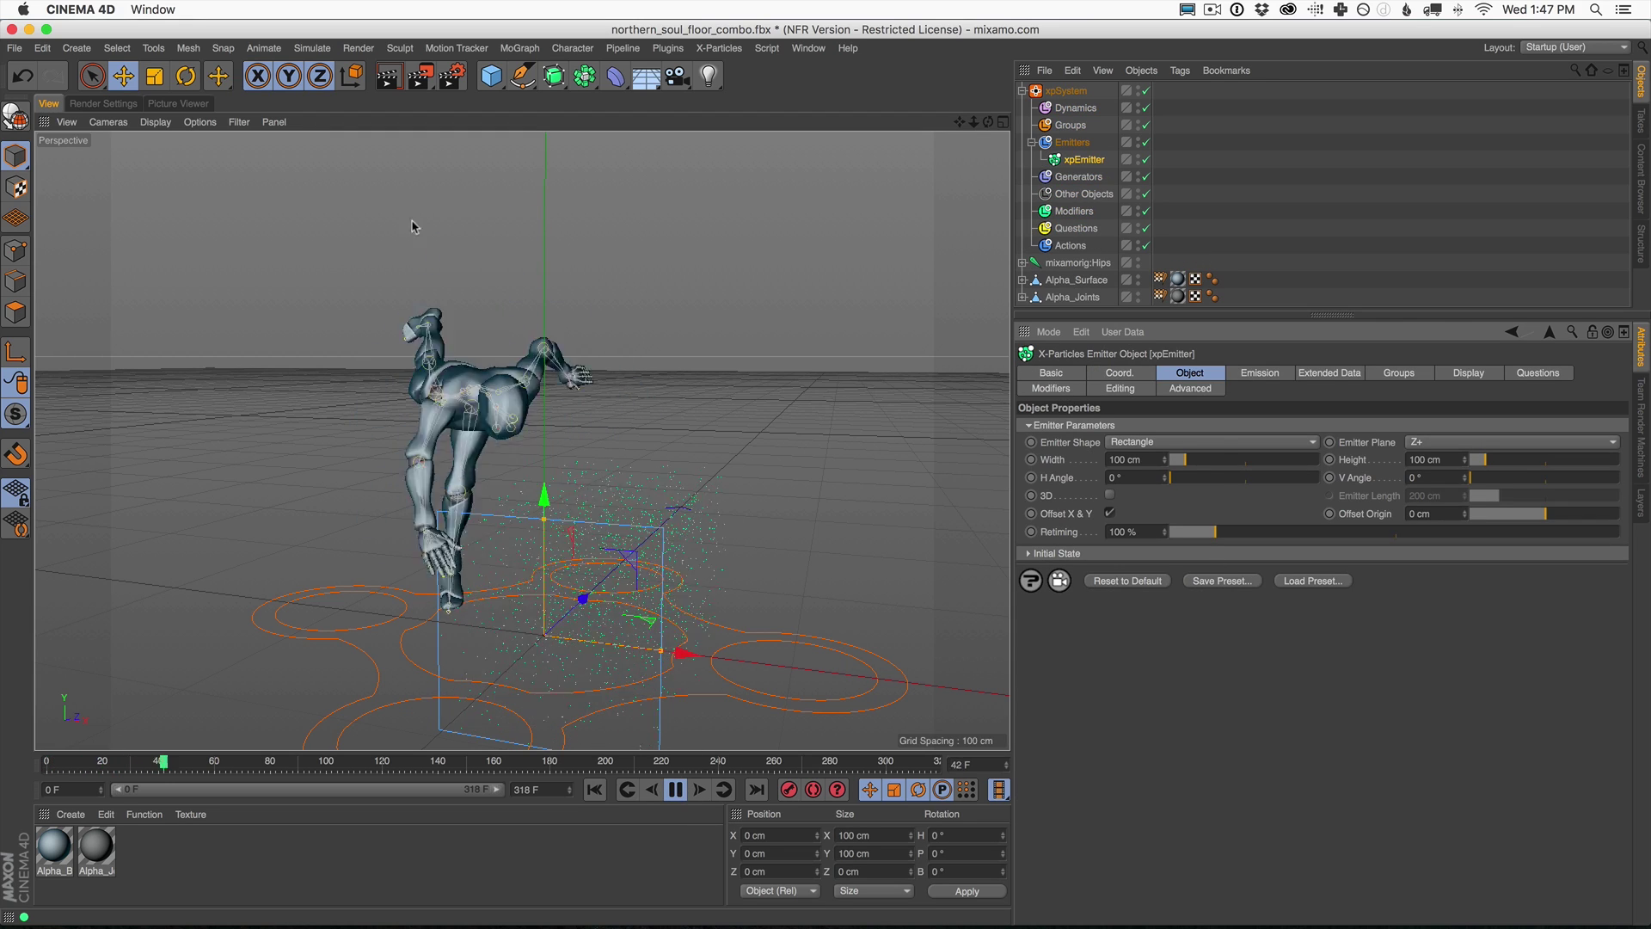
click(186, 75)
drag(550, 688, 520, 728)
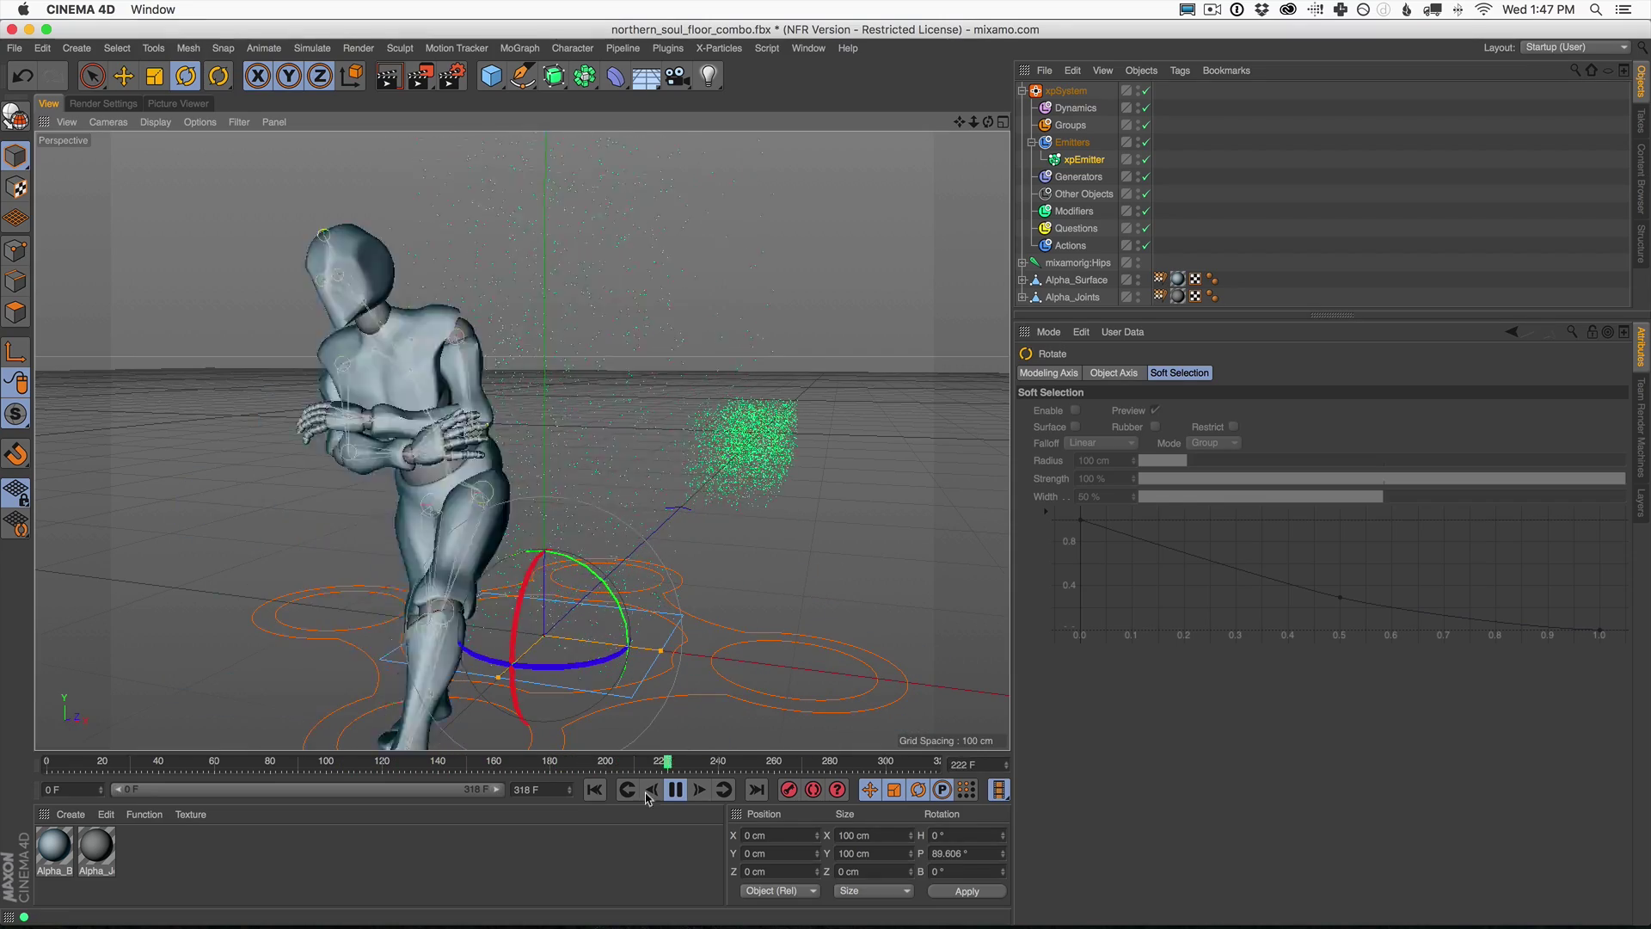
Set the xpEmitter shape to Object with Alpha_Surface as source, then preview playback.
click(597, 793)
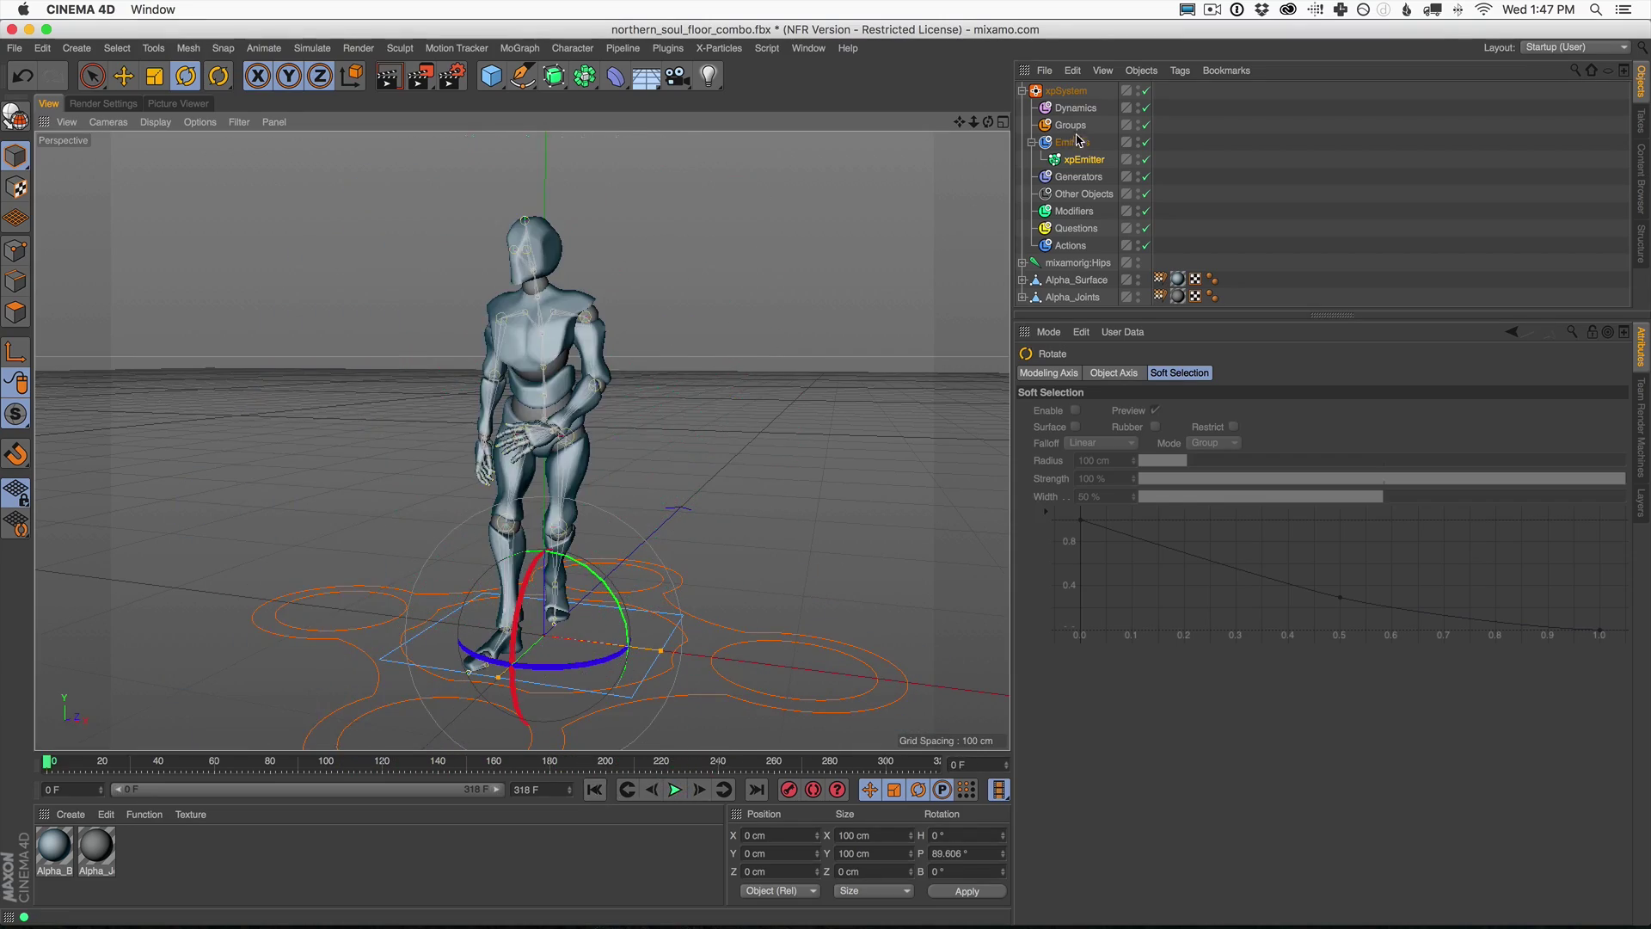
click(1085, 163)
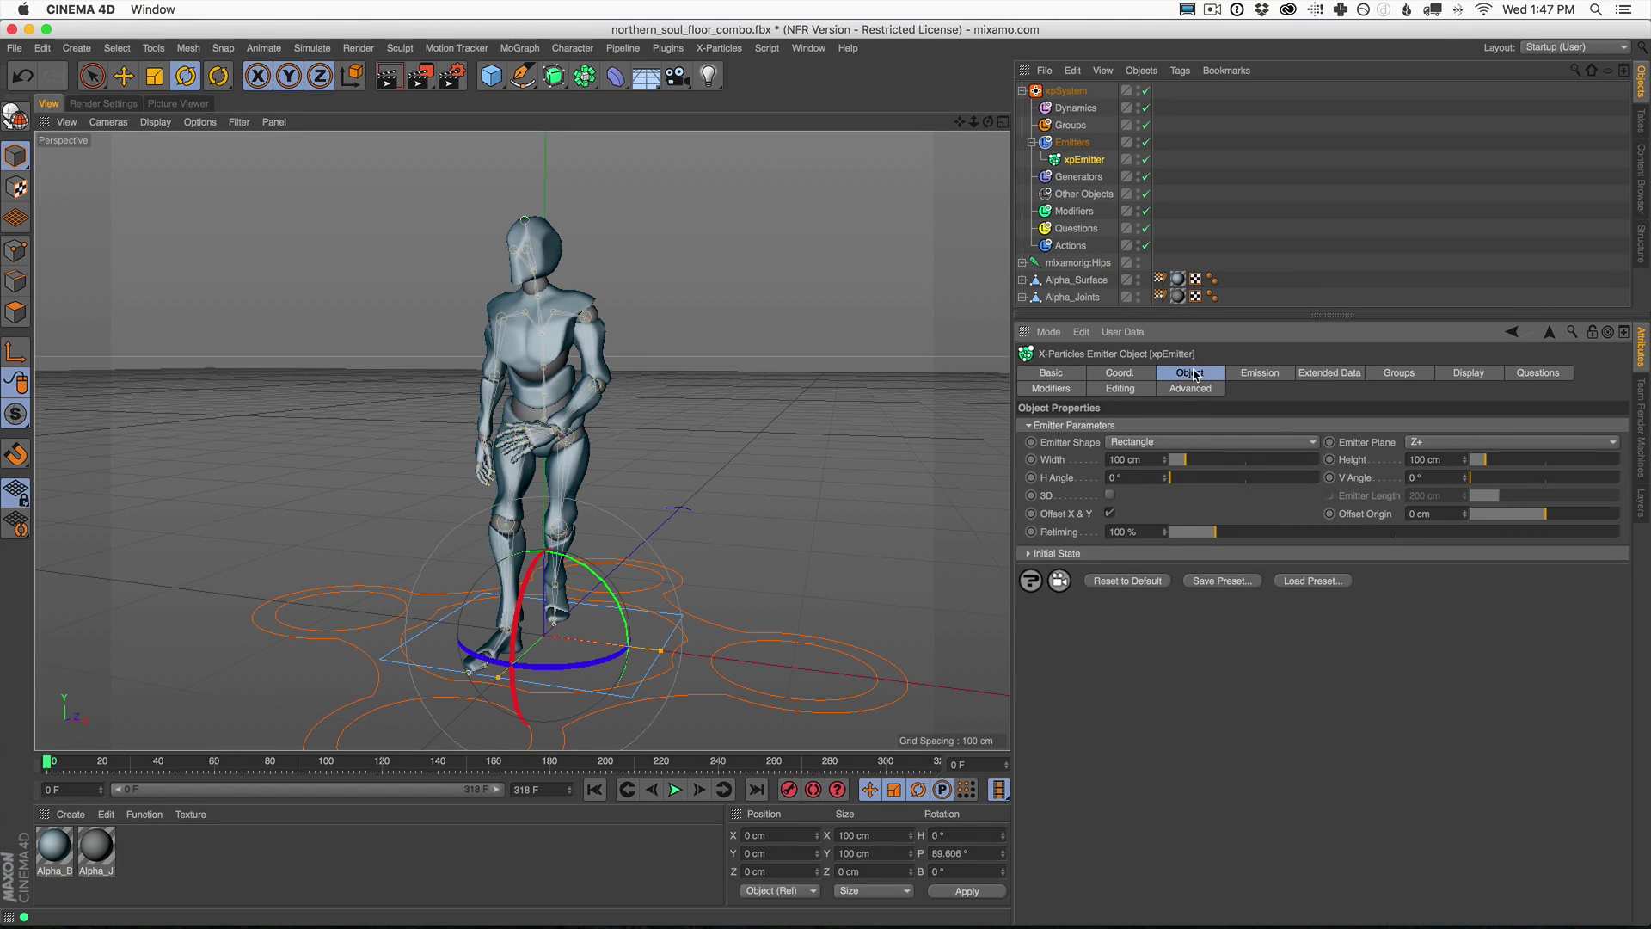
click(1123, 444)
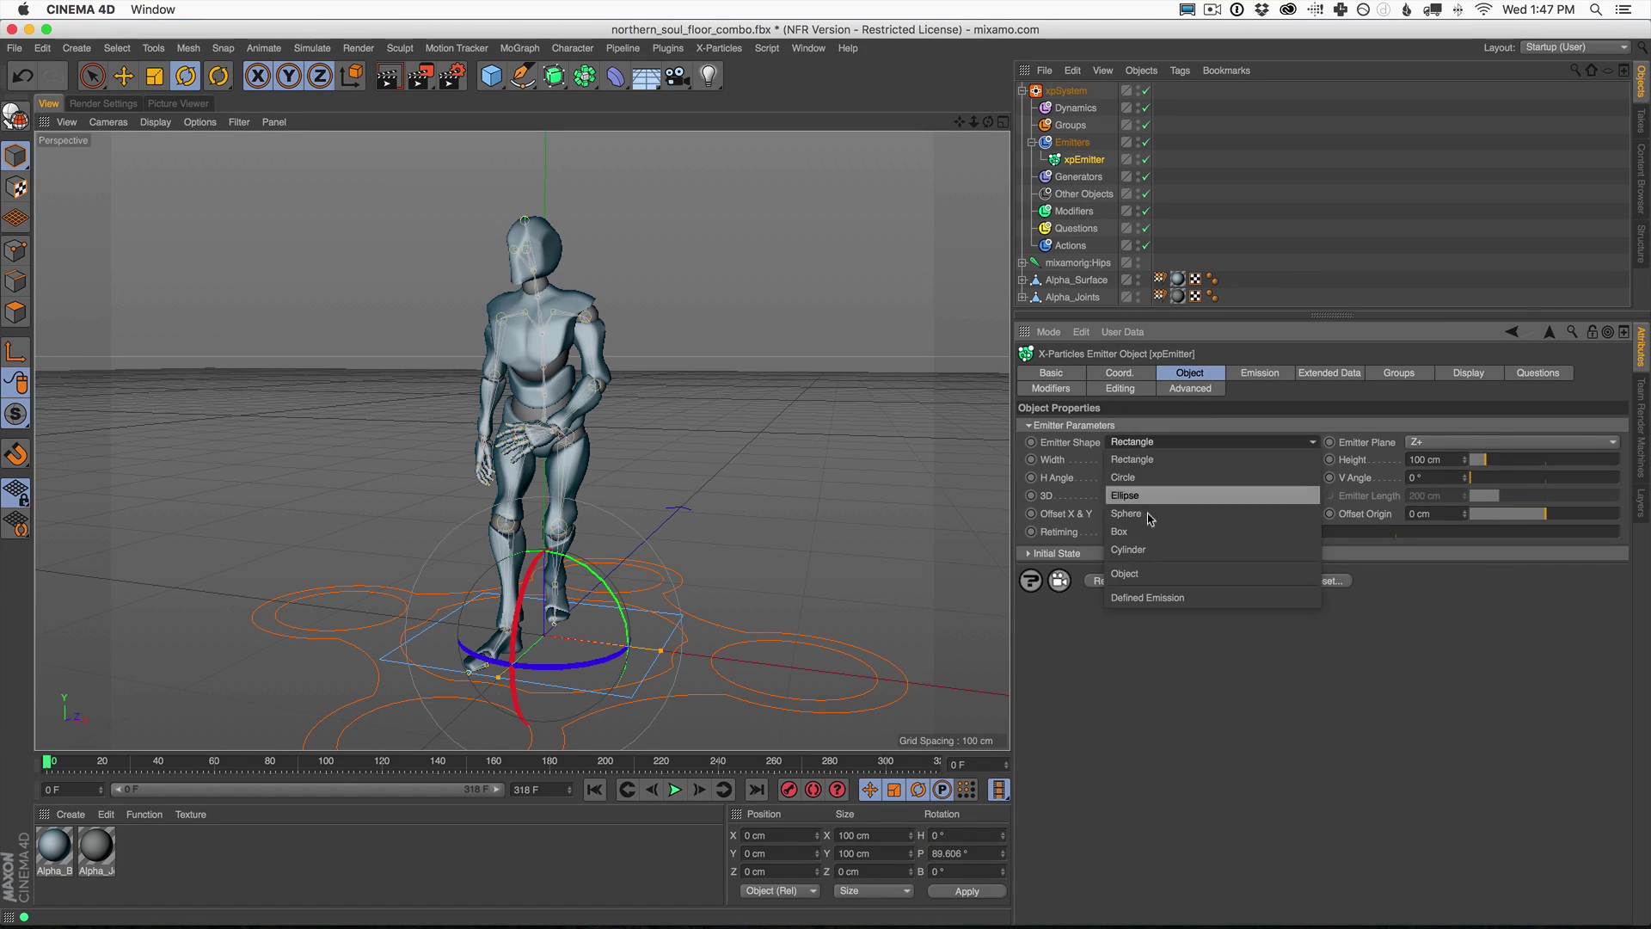
click(1147, 574)
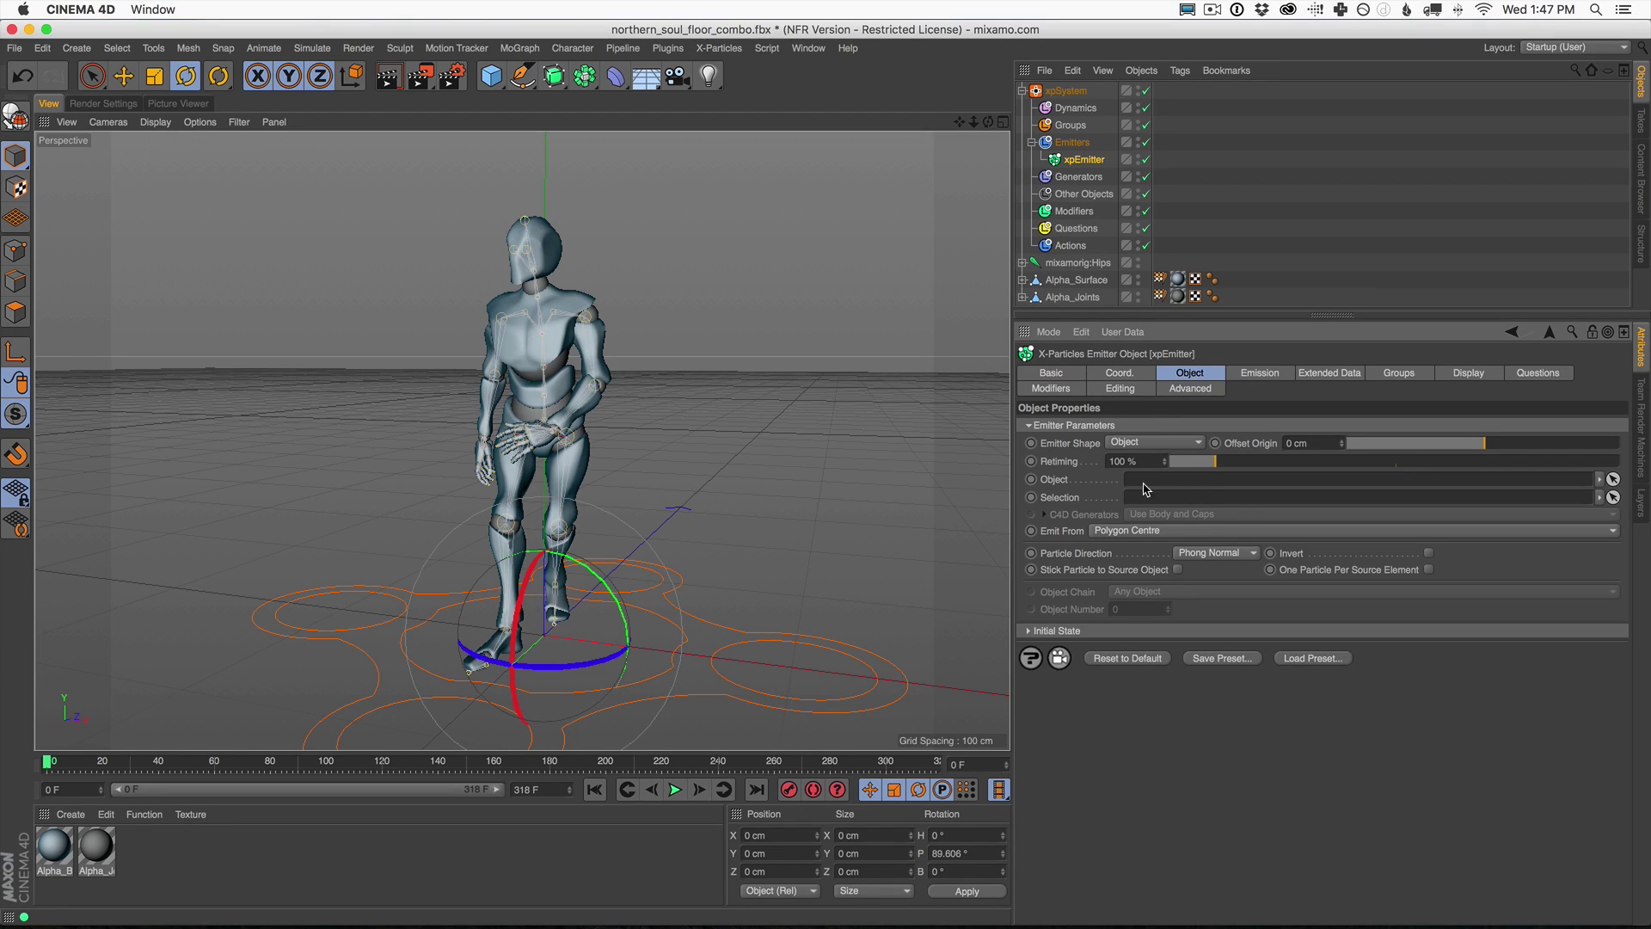
drag(1082, 280, 1098, 307)
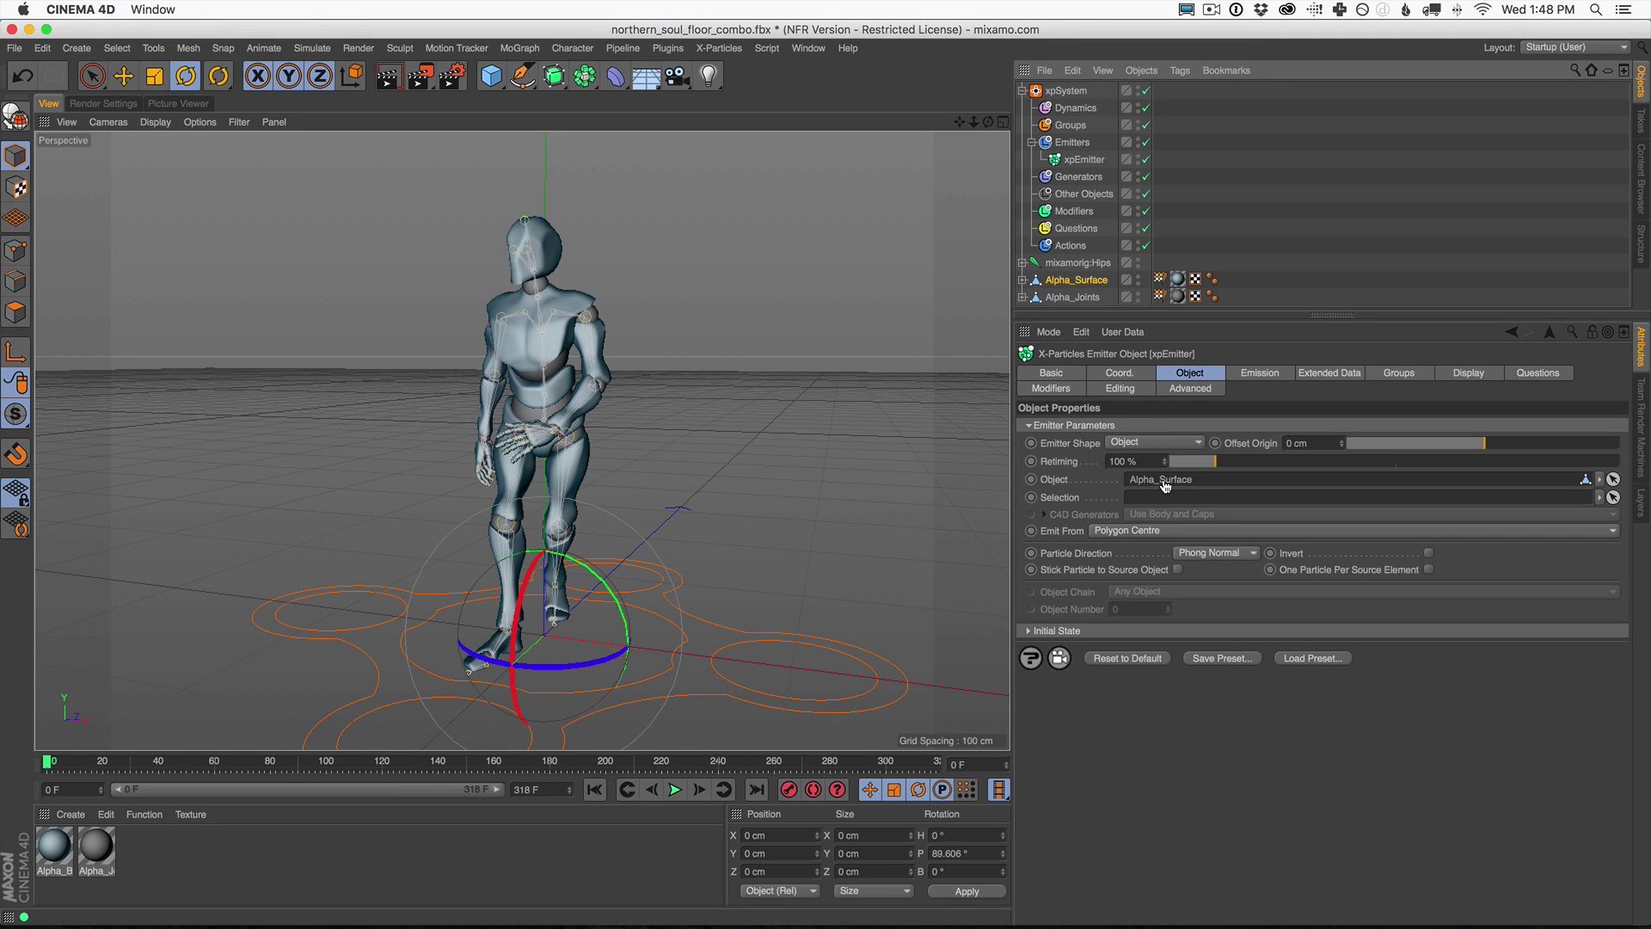
click(685, 790)
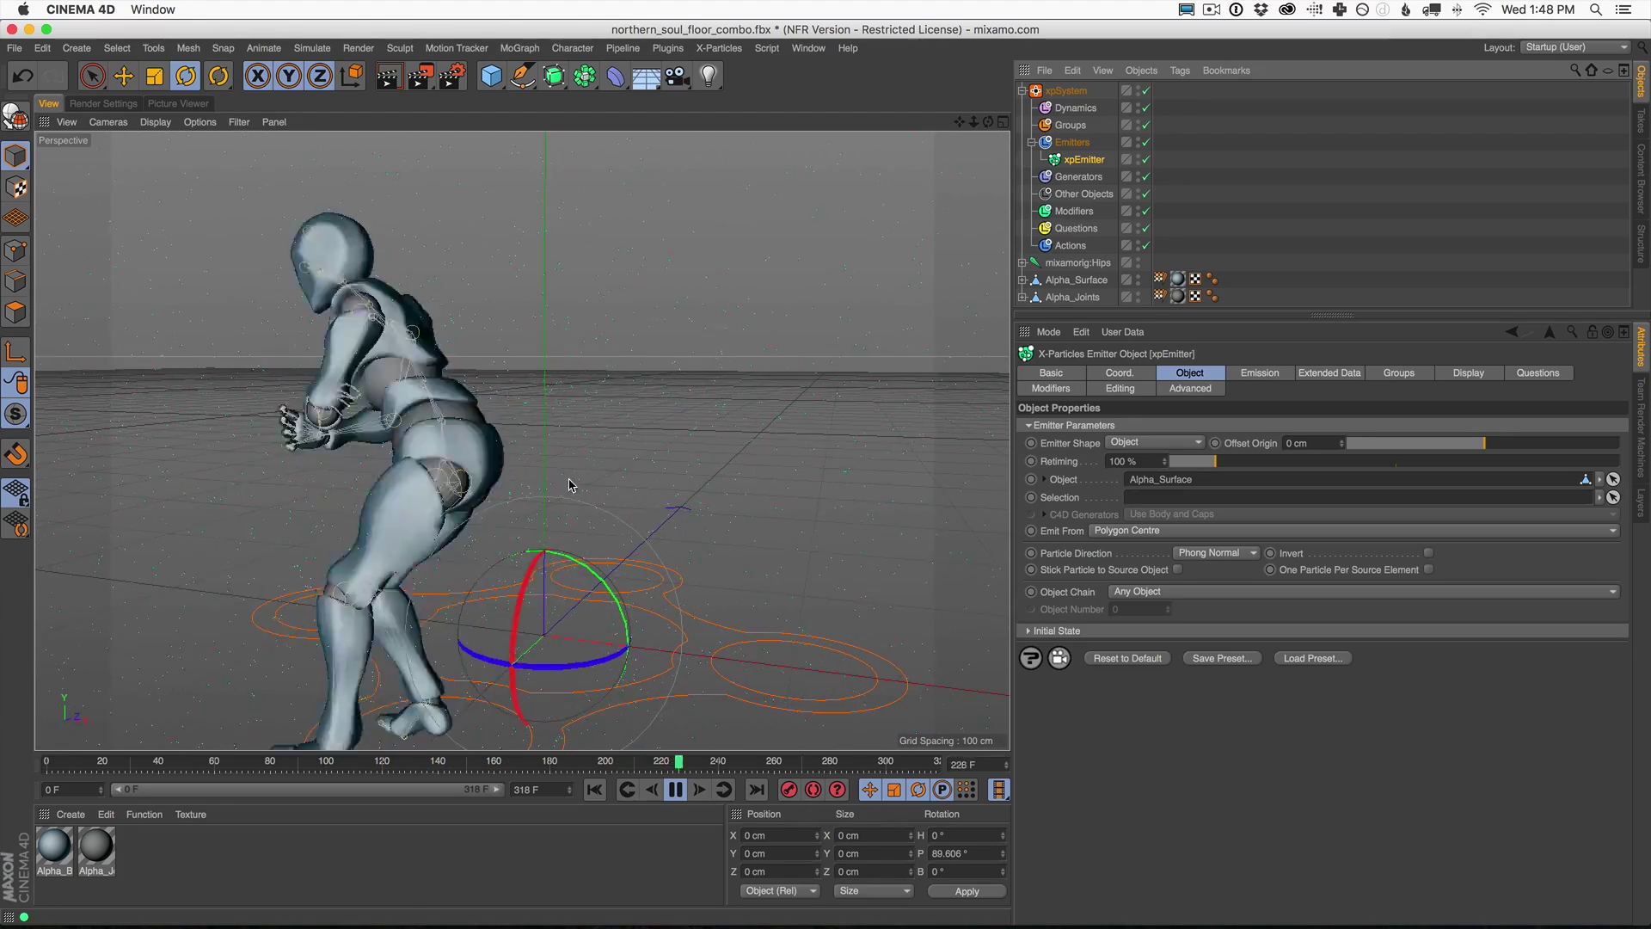
scroll(610, 484, down, 5)
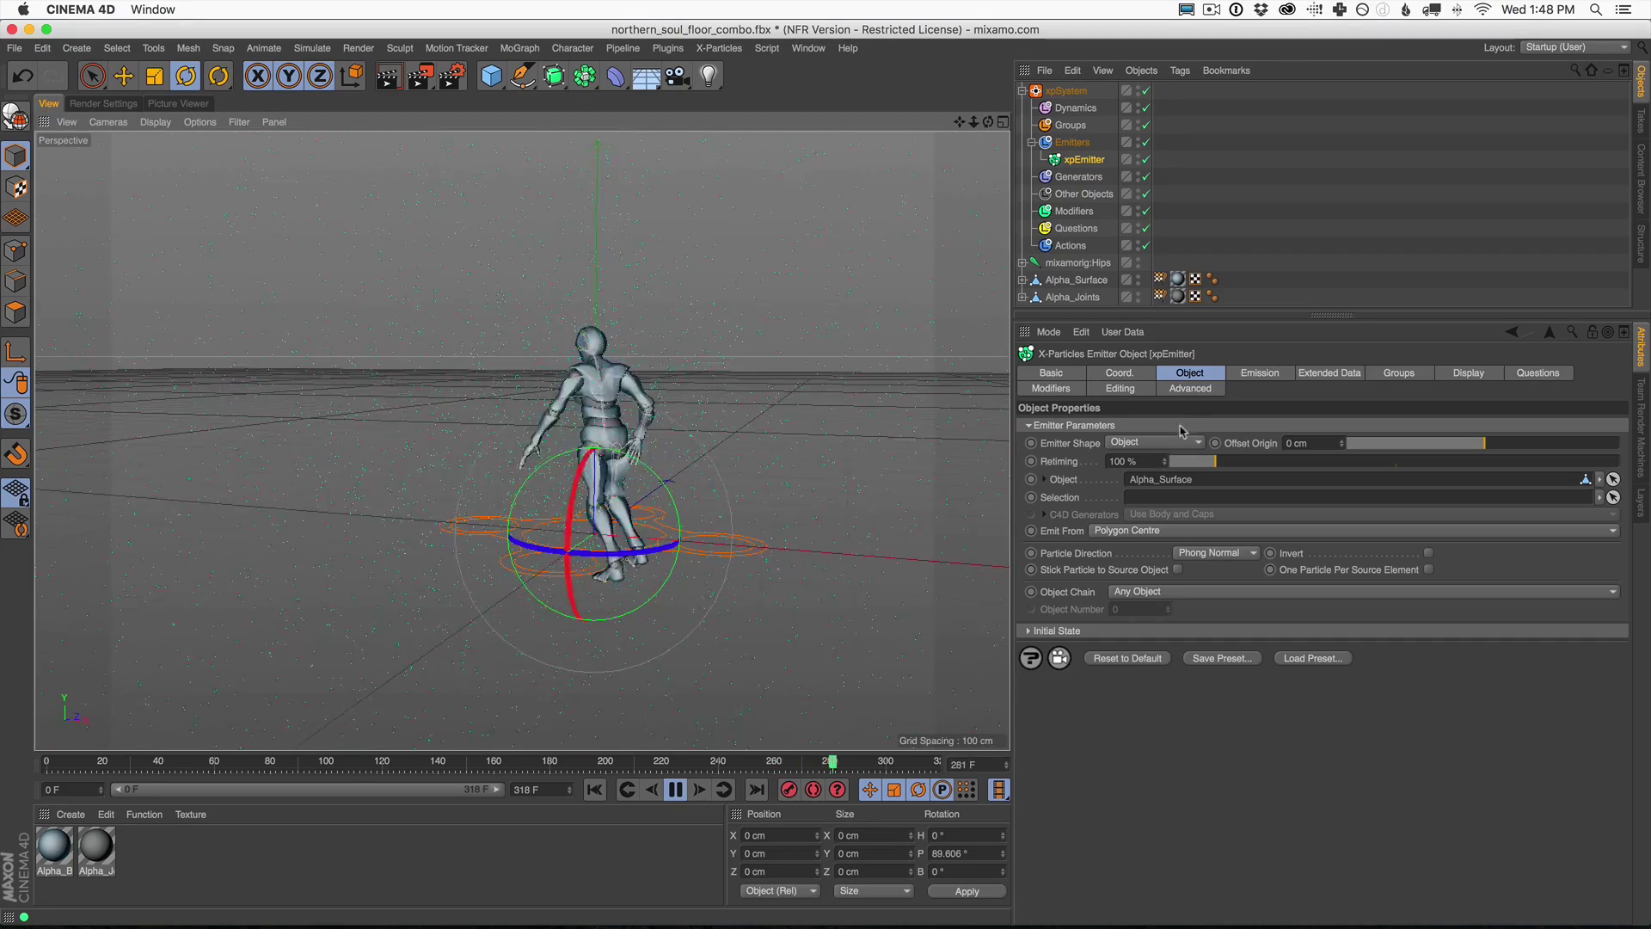
Set the emitter birthrate to 5000 in the Emission settings.
click(1252, 374)
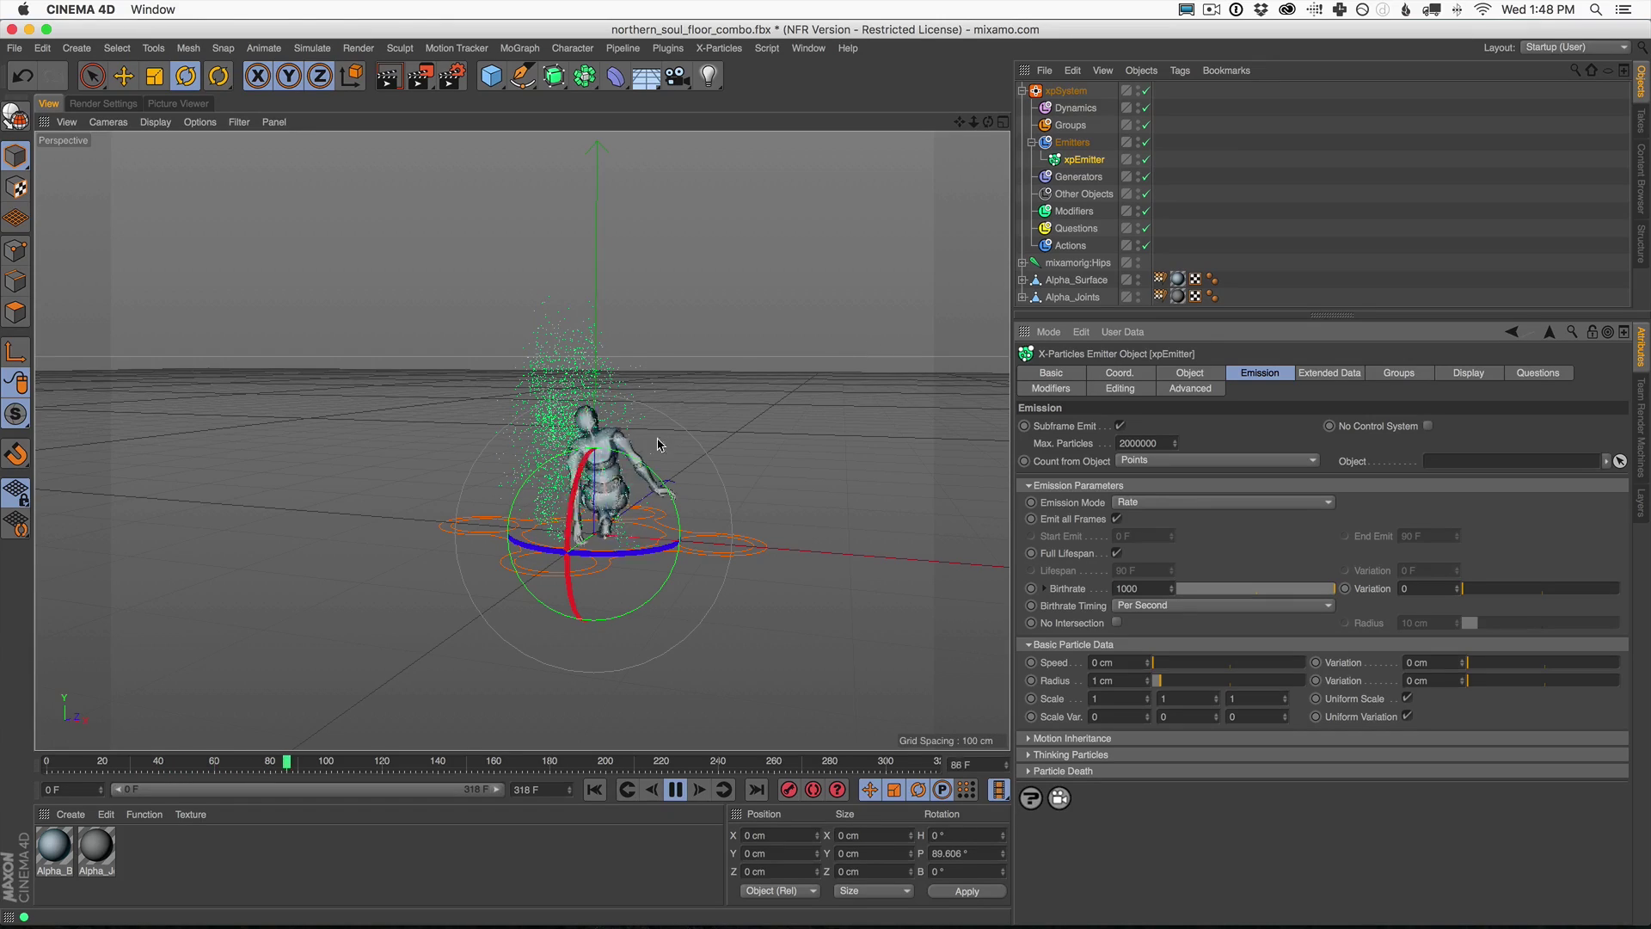
alt+drag(600, 513, 638, 485)
alt+middle_drag(637, 484, 566, 514)
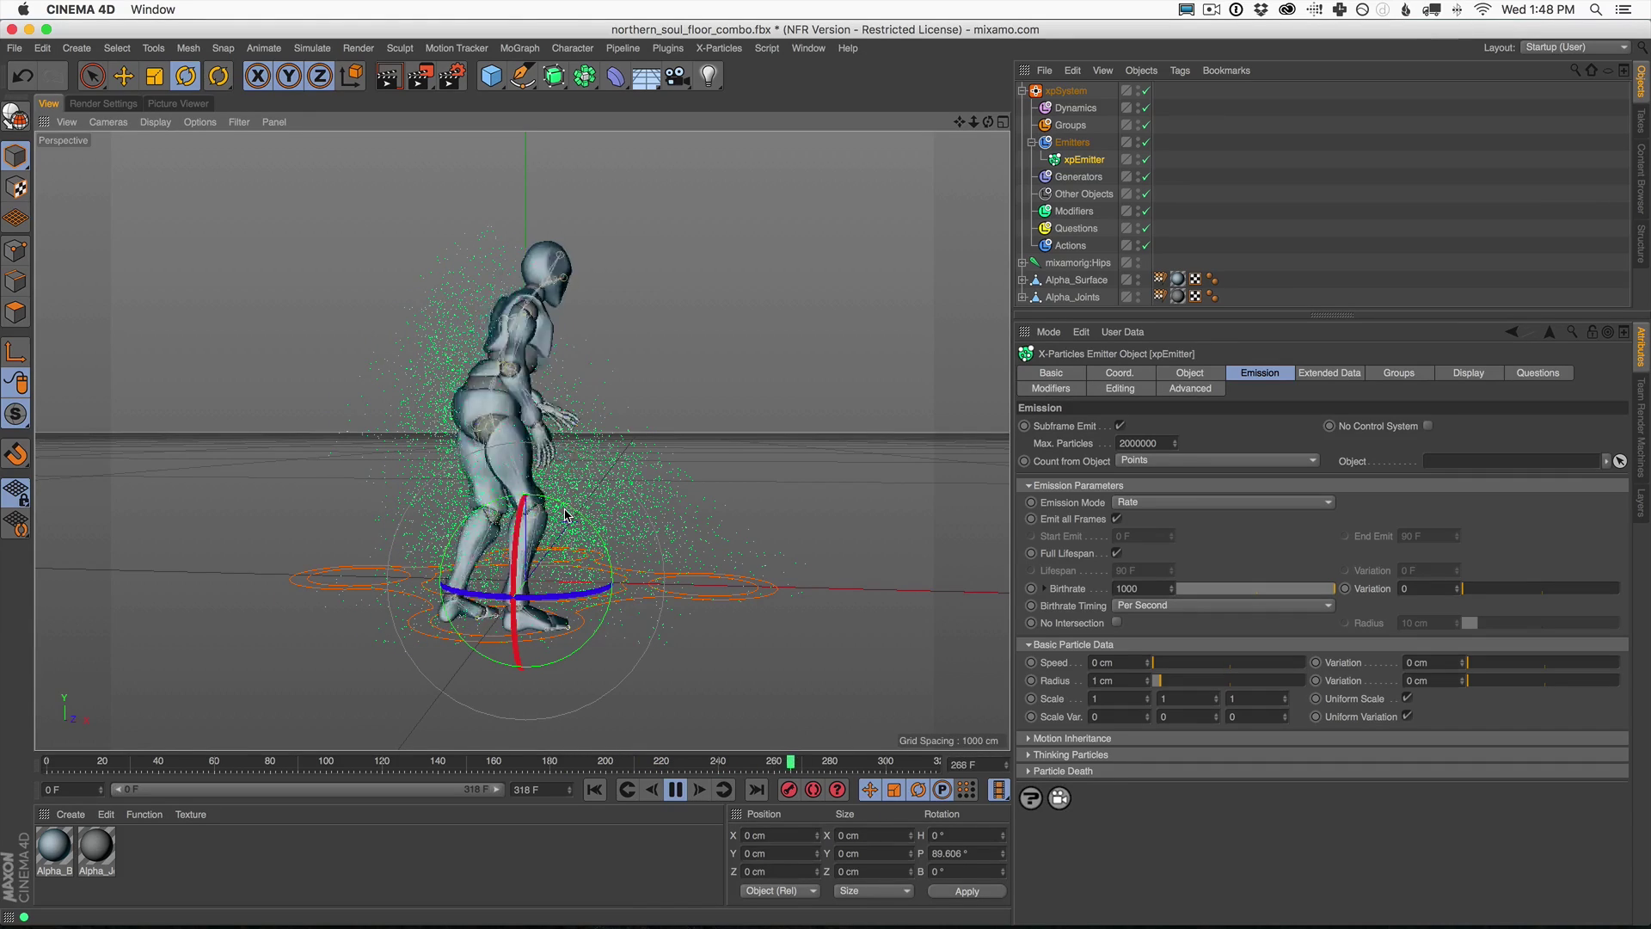
click(1160, 590)
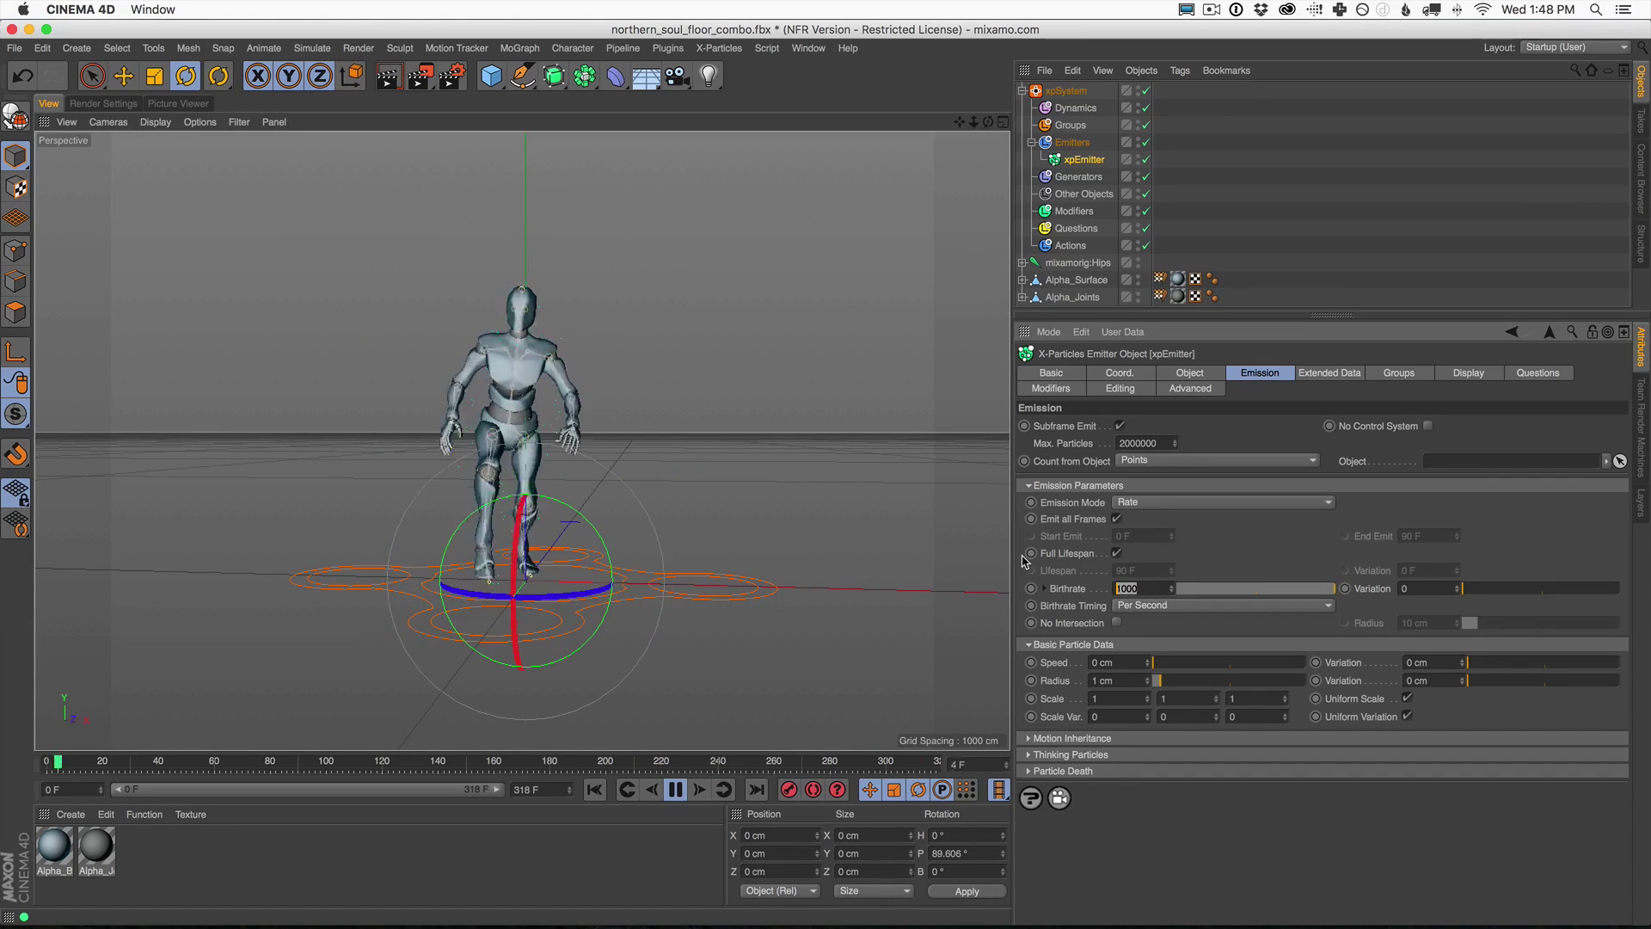
click(596, 789)
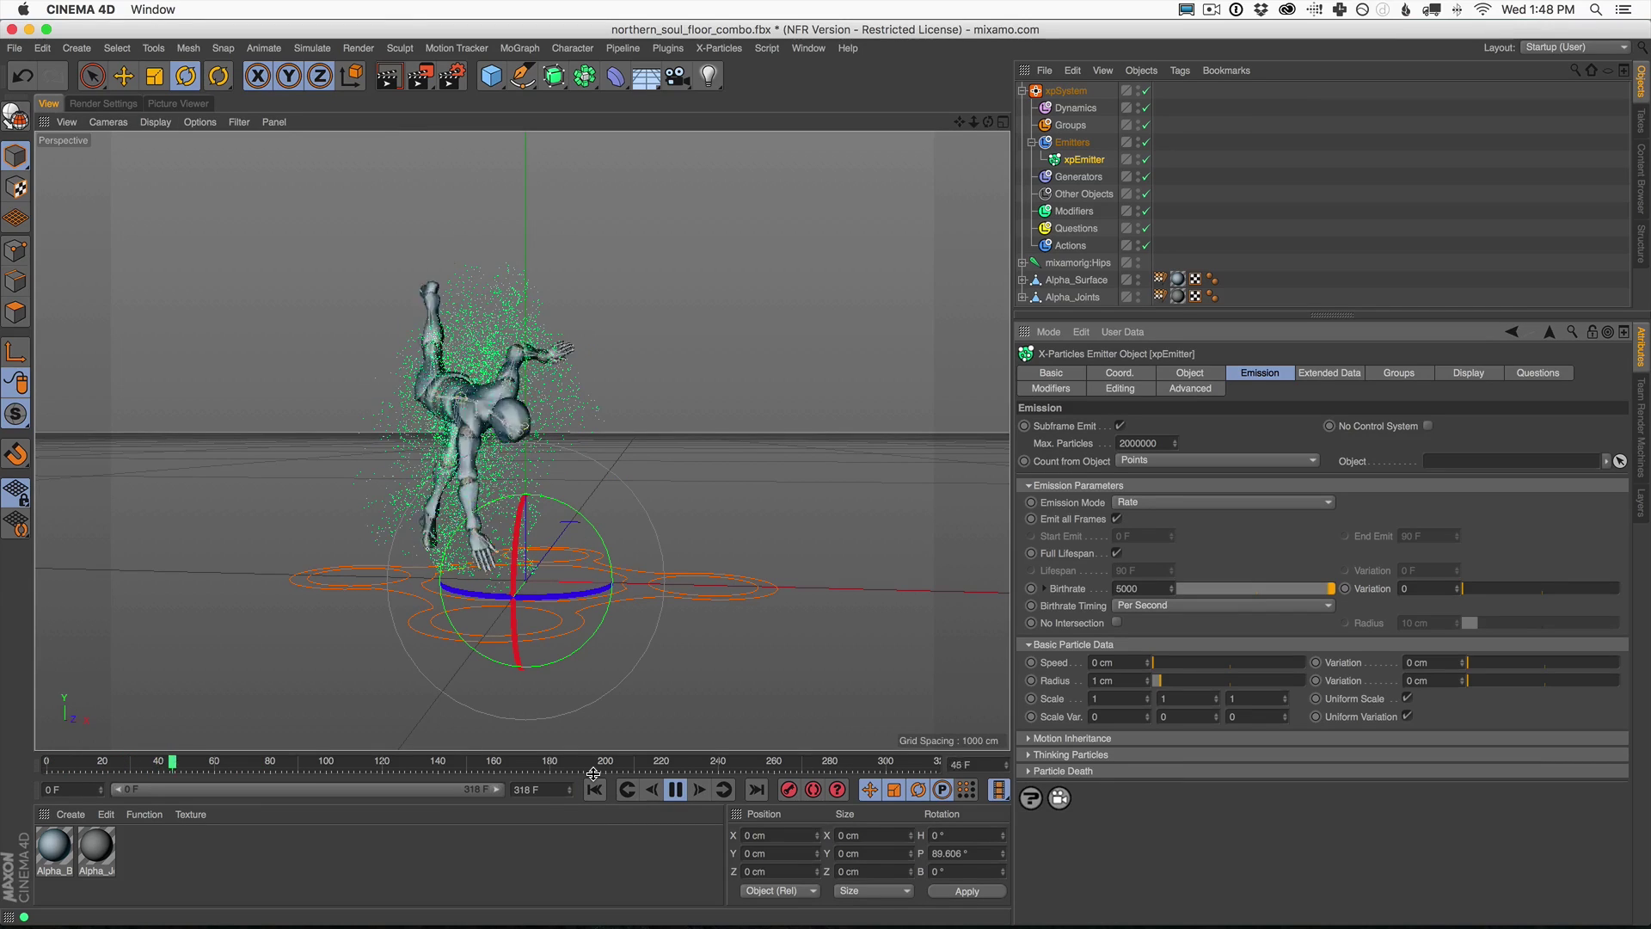
Set the particle speed to 5 cm and replay from frame 0 to check.
click(1118, 664)
text(5)
key(Return)
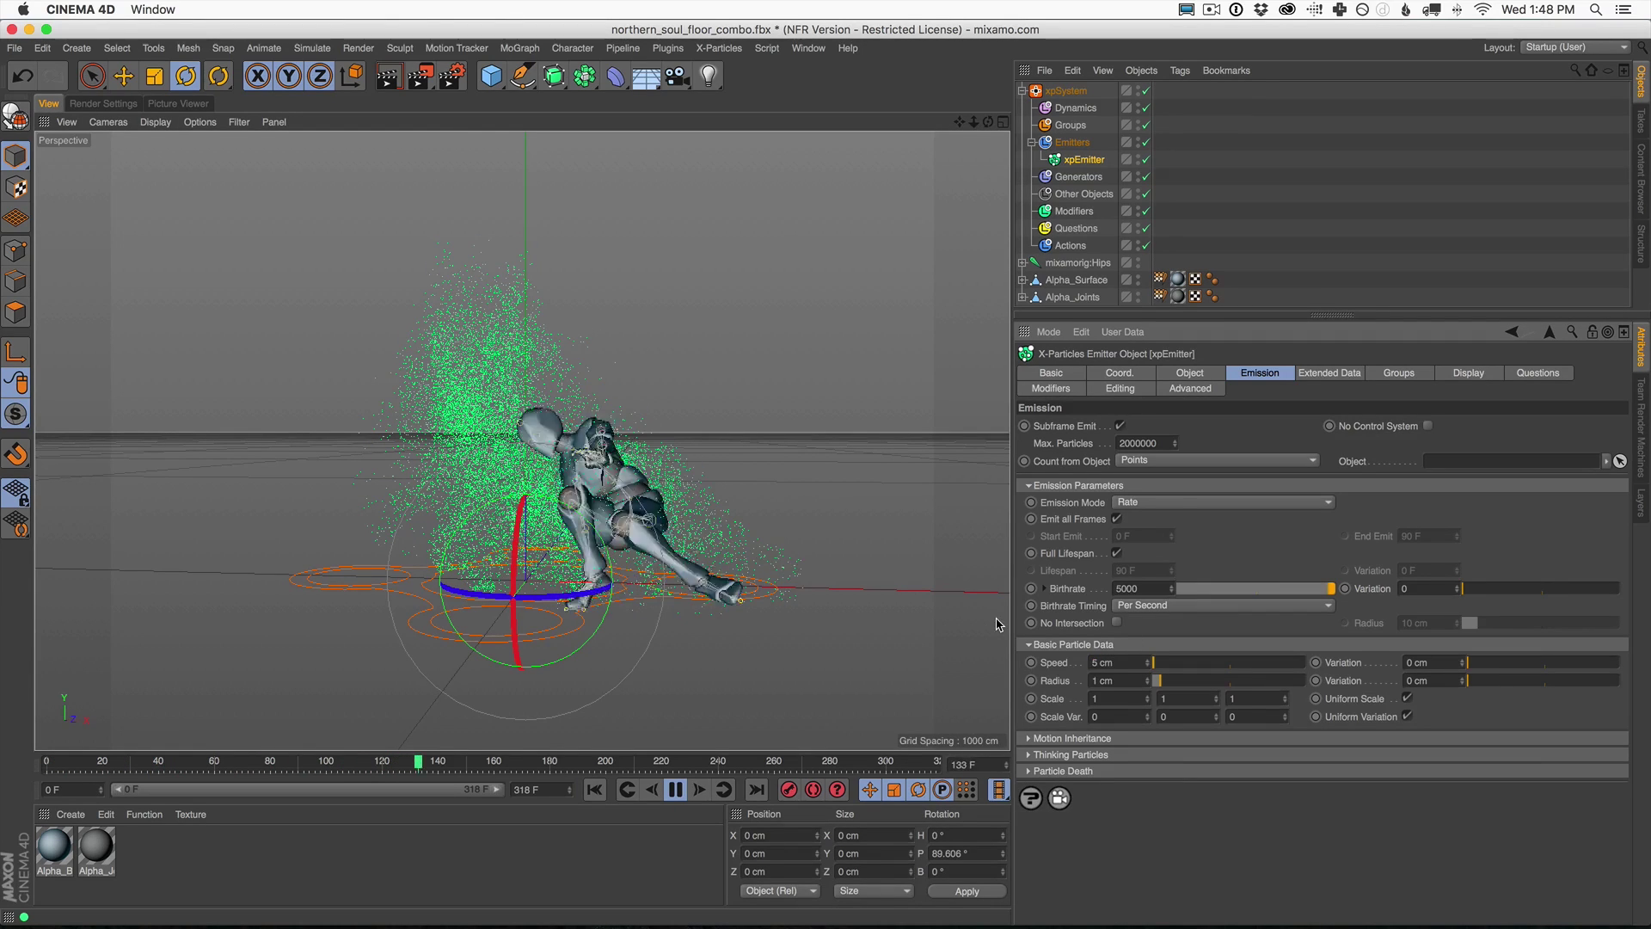
click(596, 790)
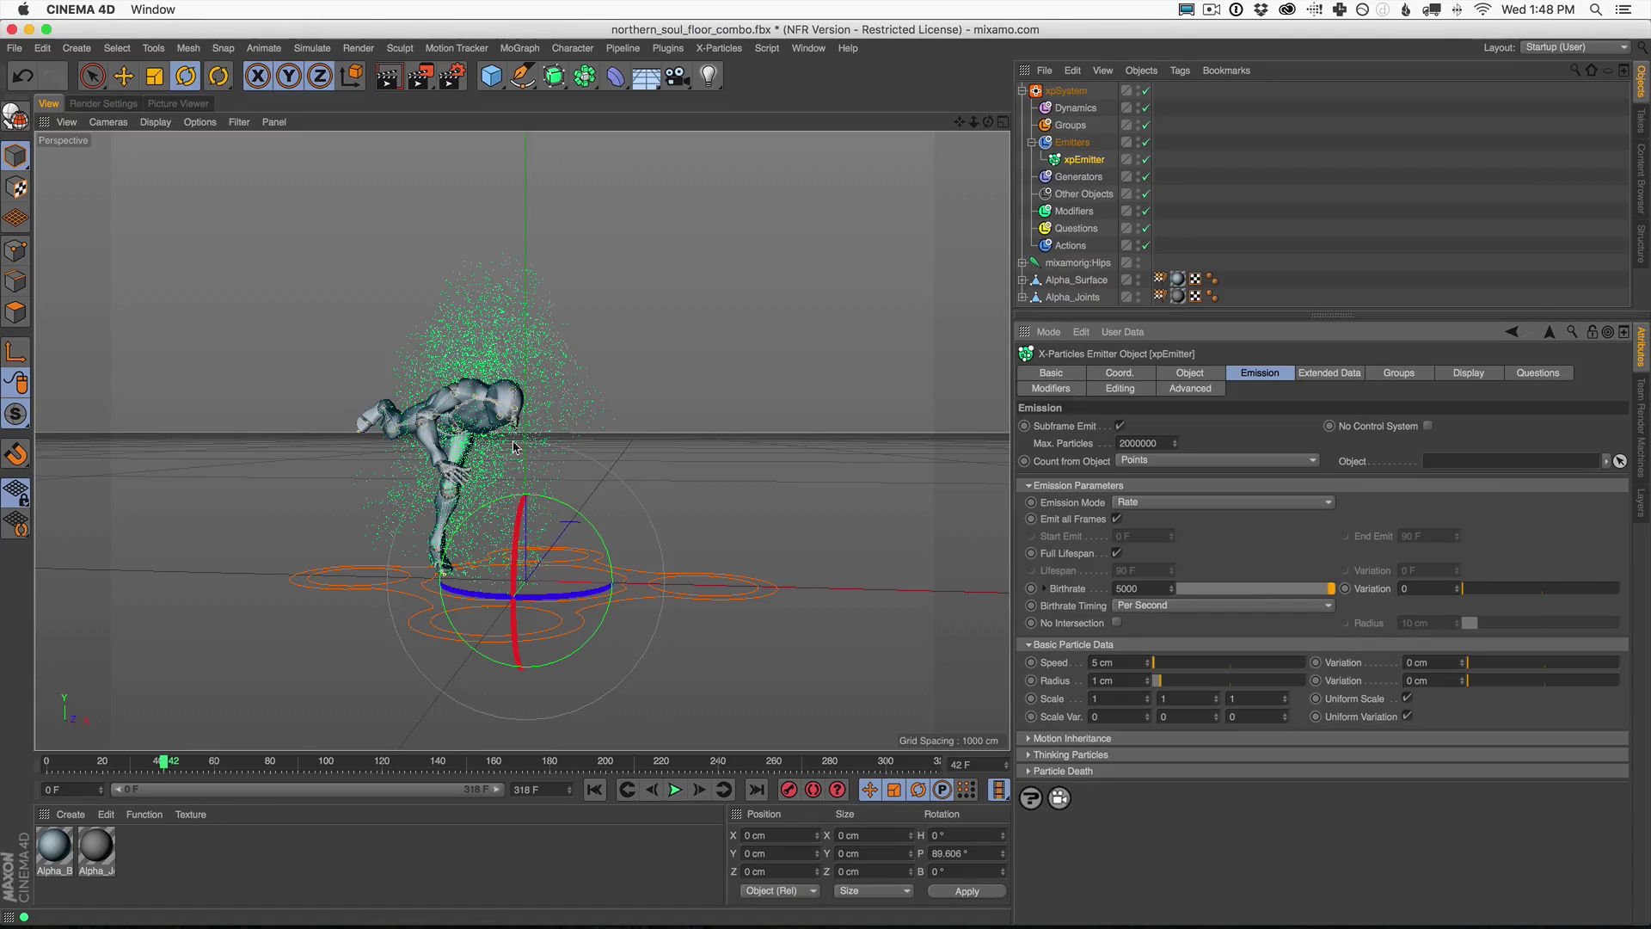
click(596, 791)
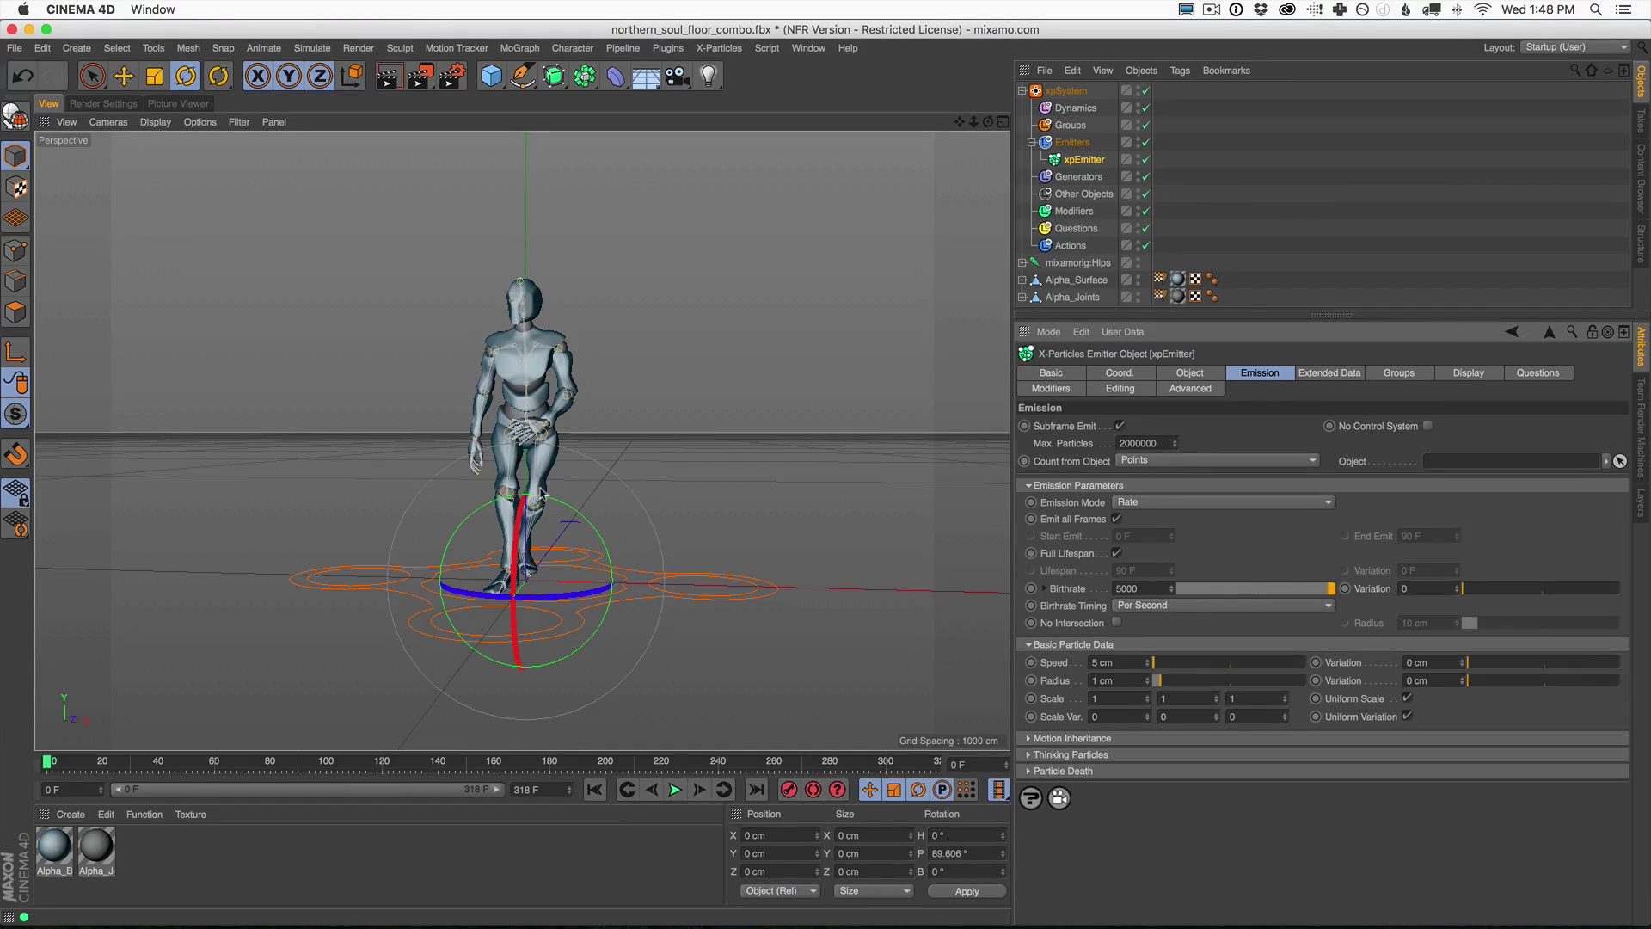
Switch the xpEmitter emission mode to Shot.
click(675, 791)
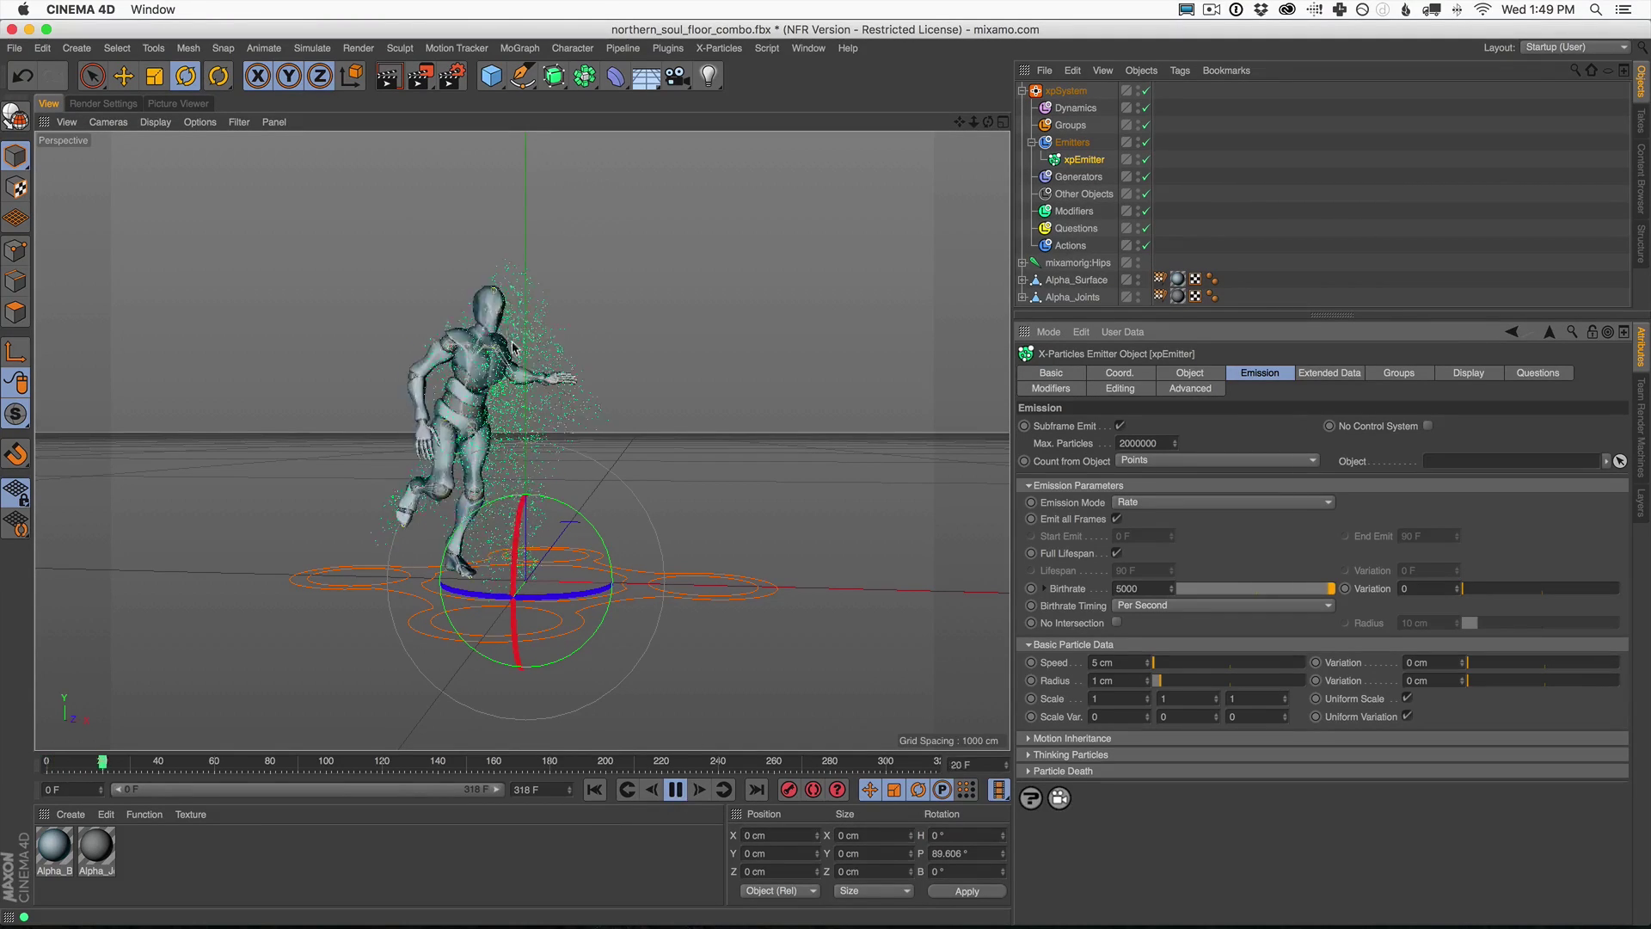
click(675, 790)
click(594, 790)
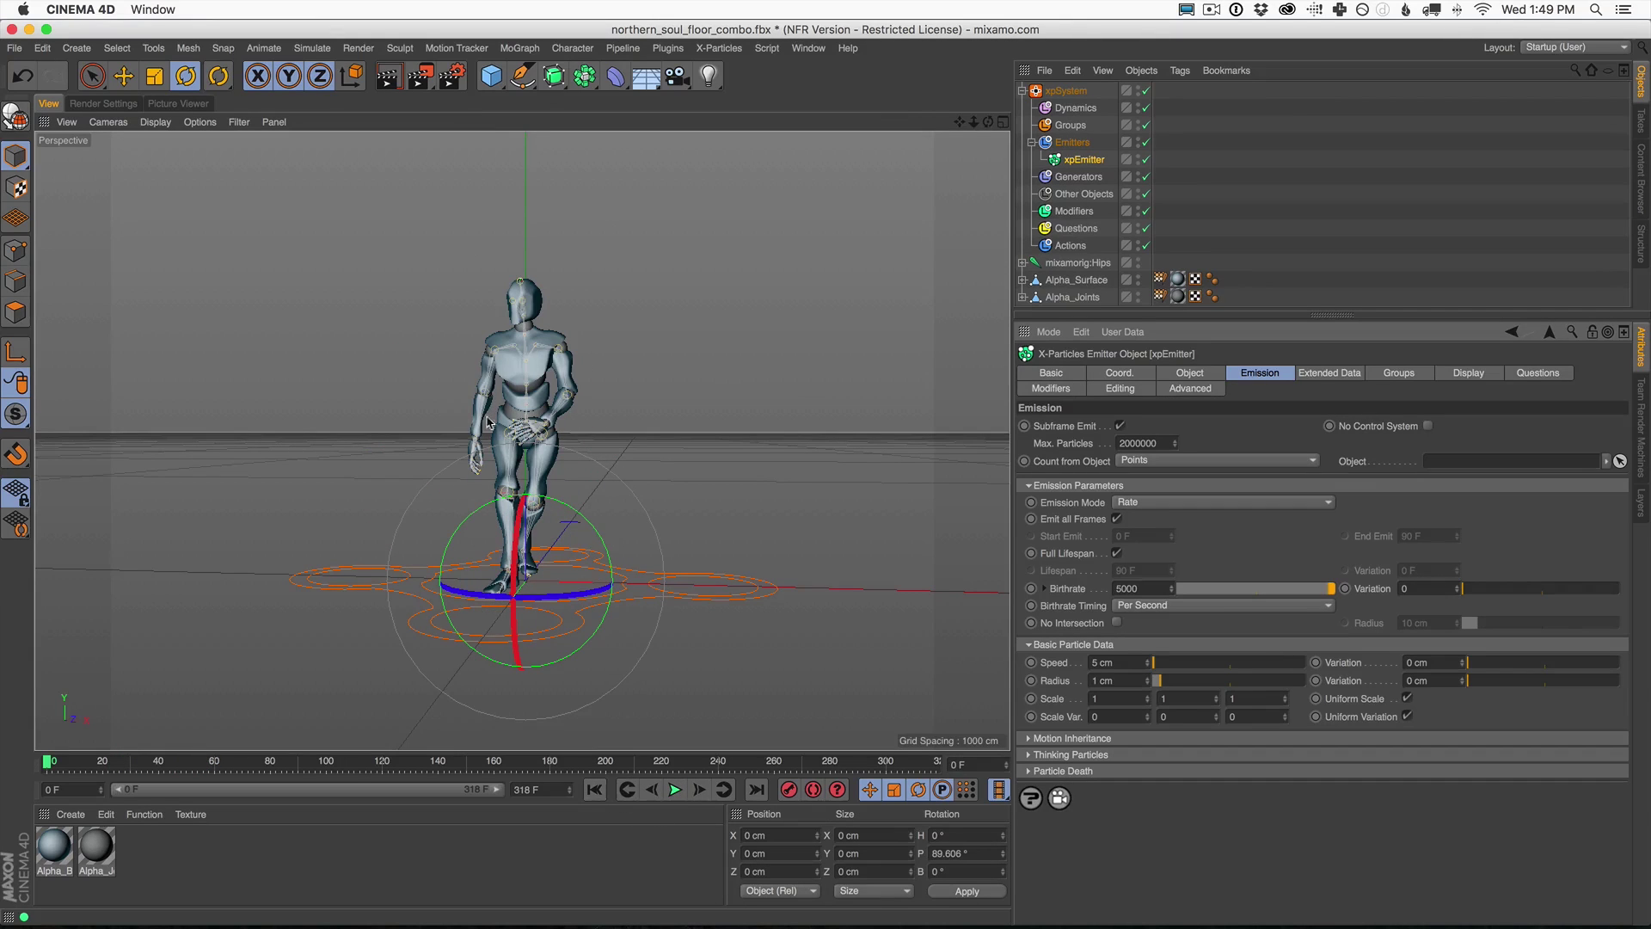
click(1149, 509)
click(1151, 556)
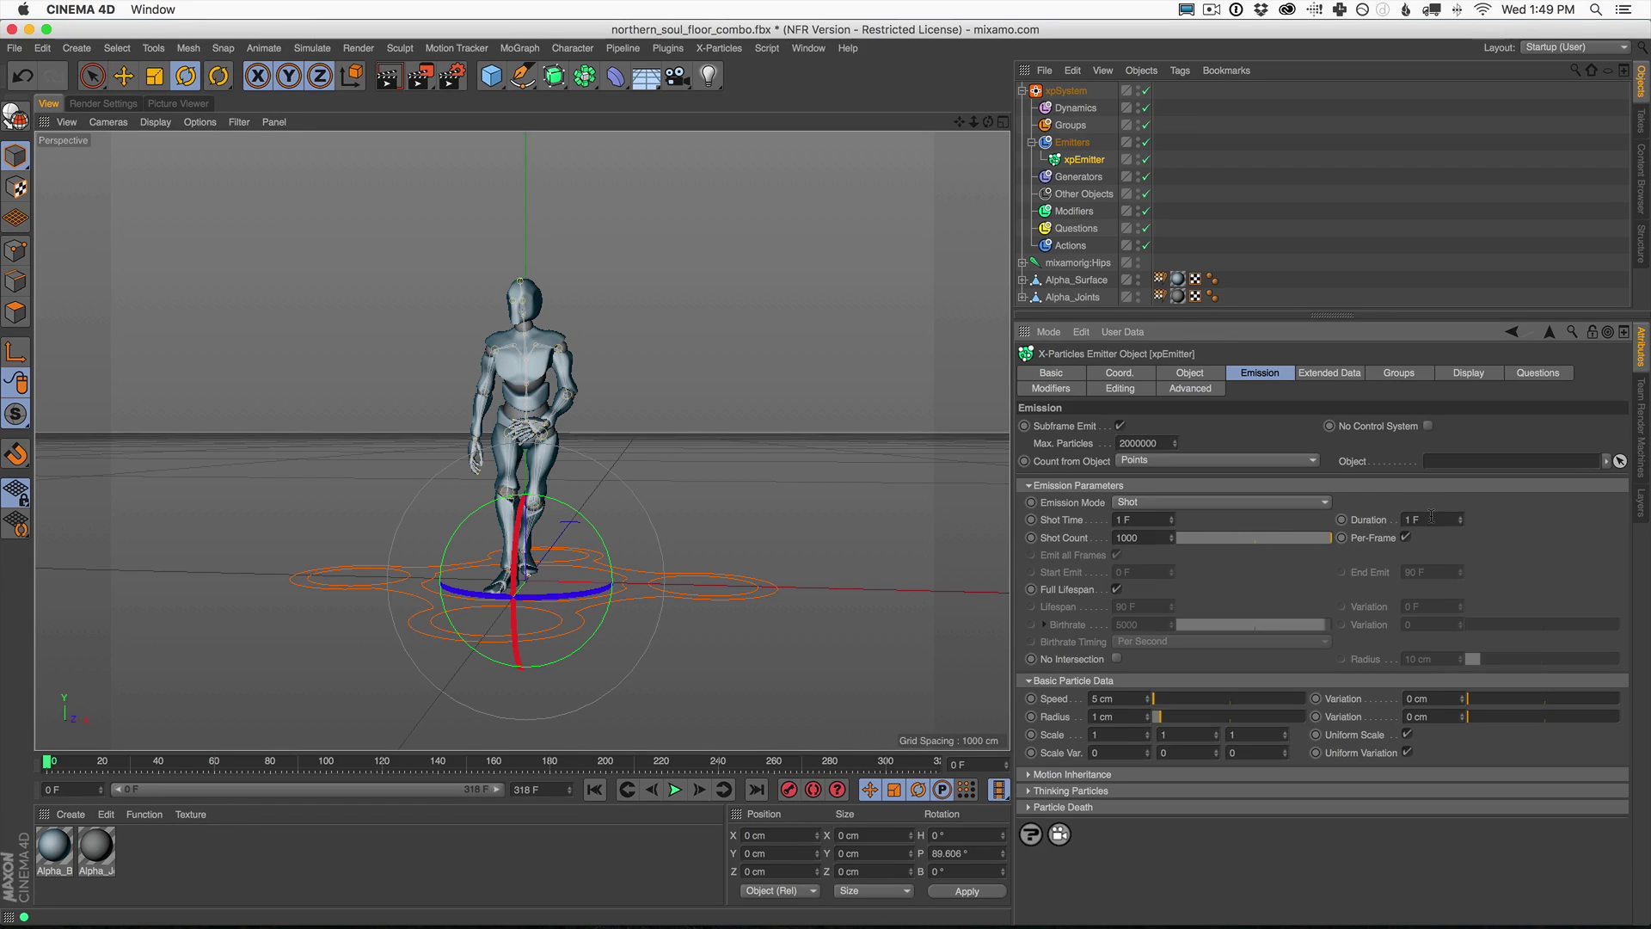
Set Shot Count 500 and speed 0 cm, and enable Stick Particle to Source Object.
text(5)
click(676, 793)
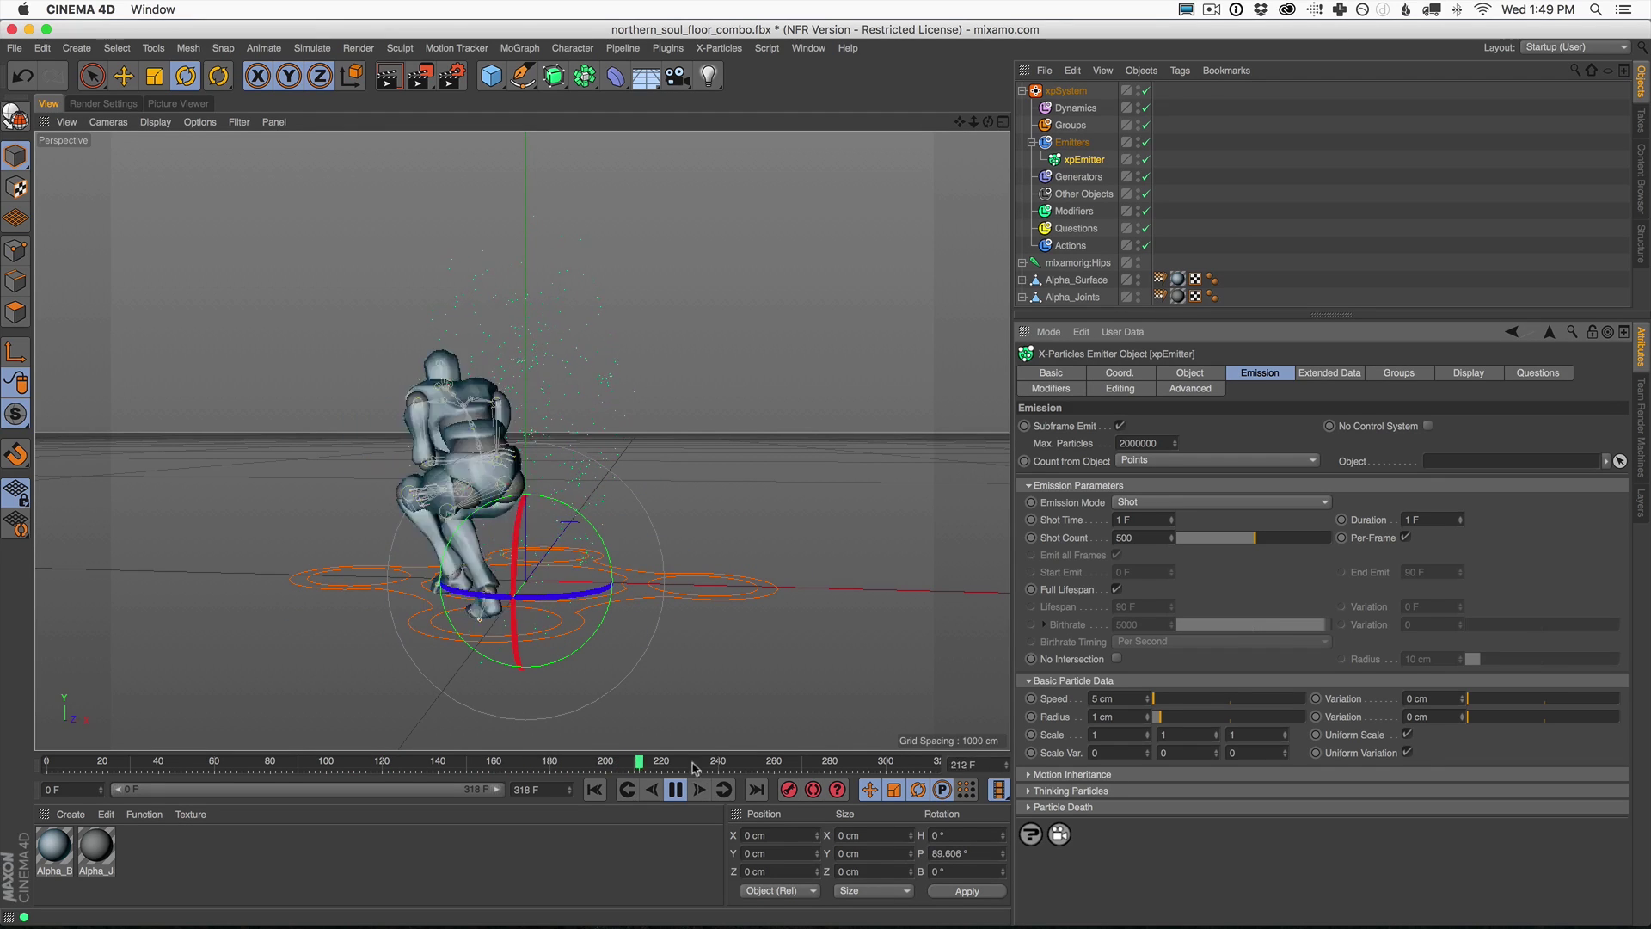
click(675, 789)
click(594, 789)
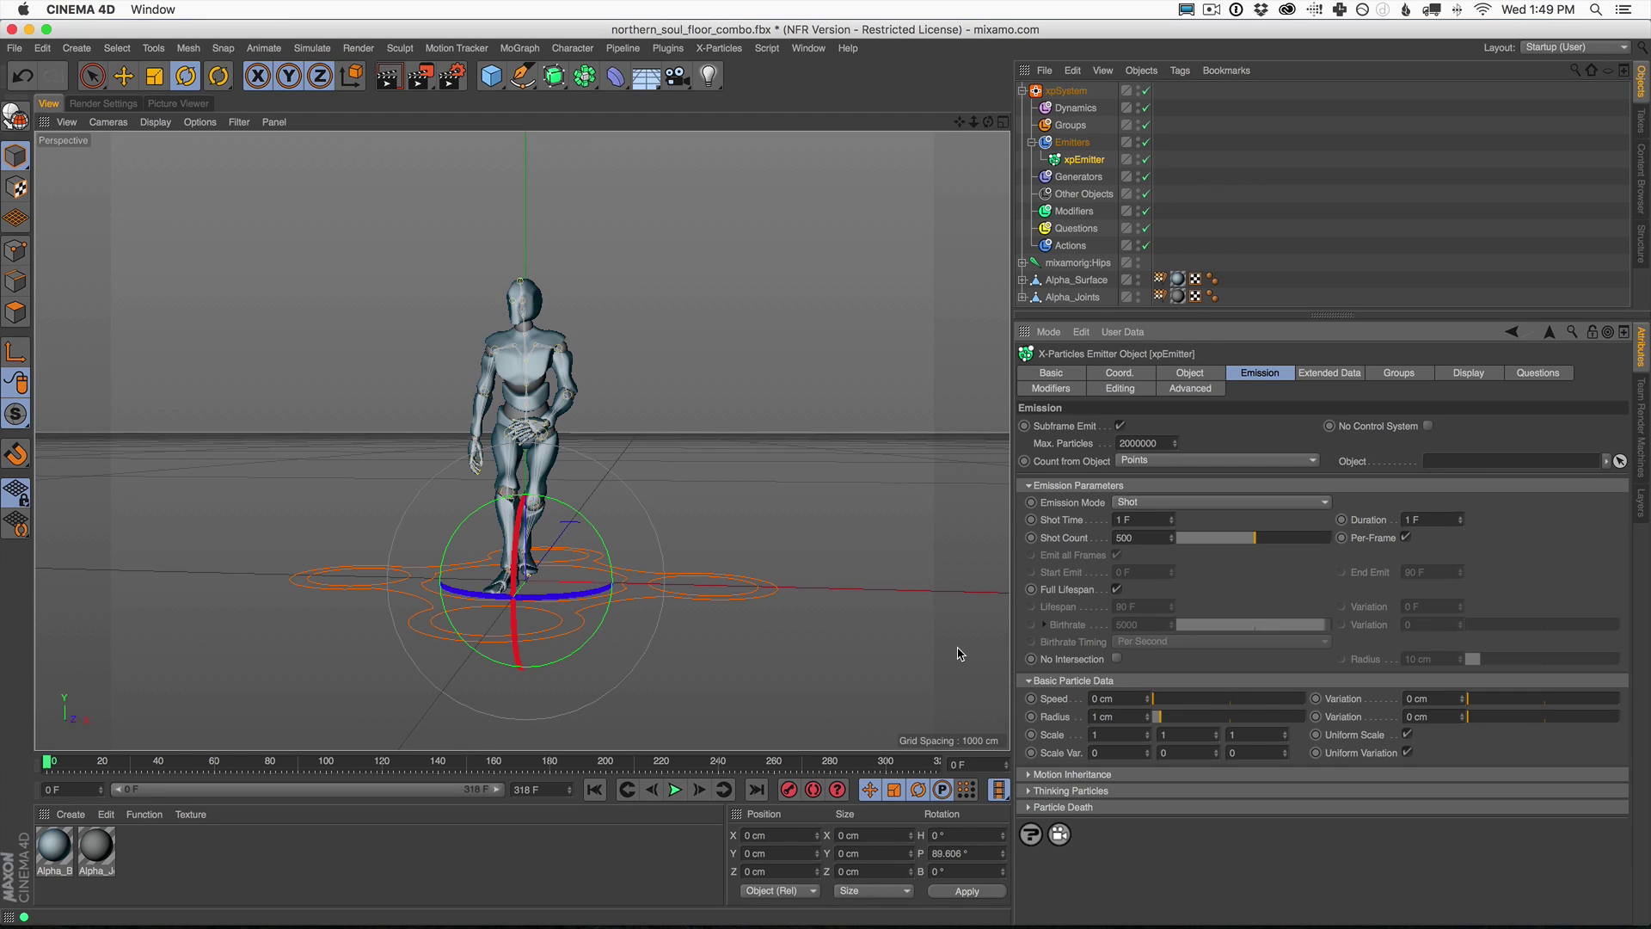
click(1201, 376)
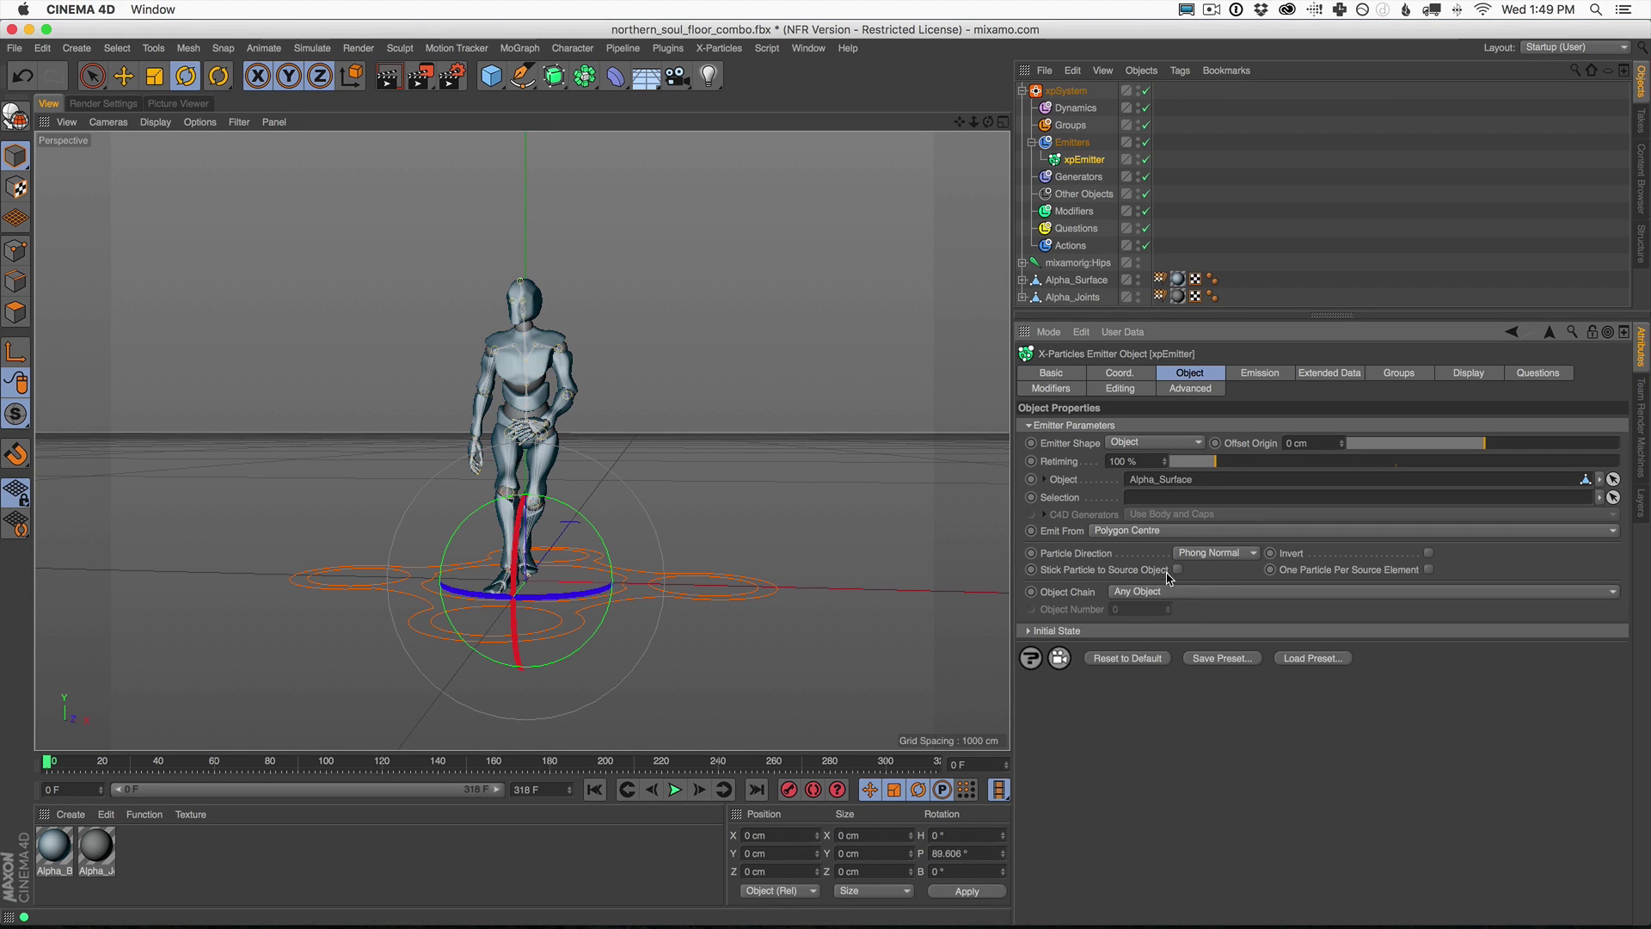
click(675, 790)
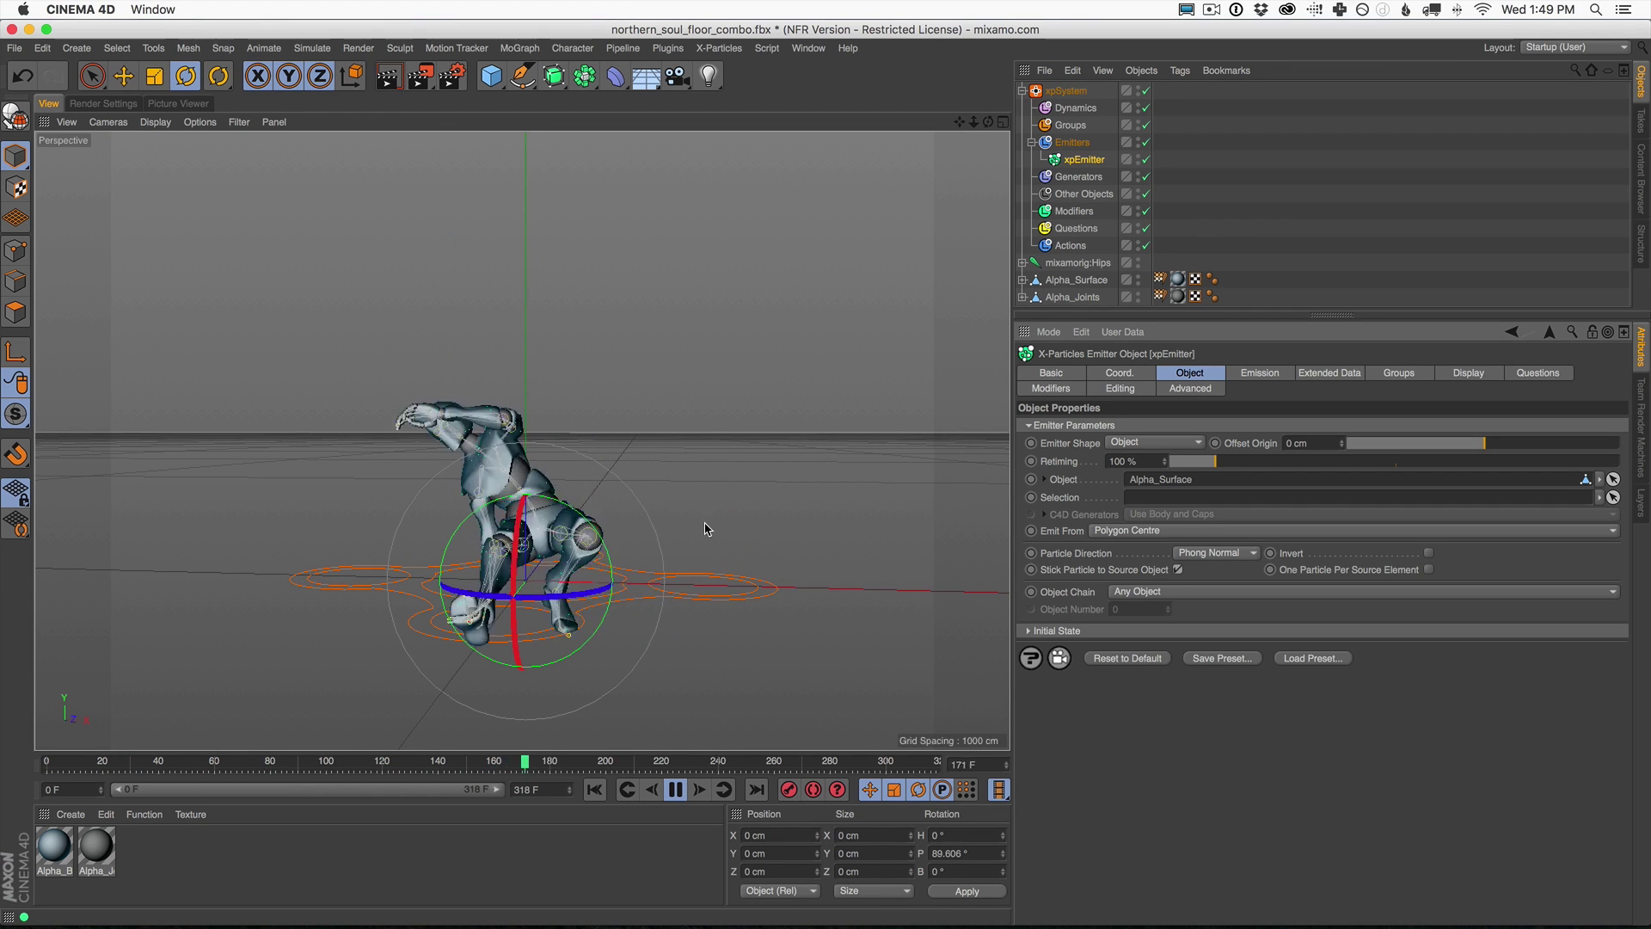
Pause playback, hide Alpha_Surface and Alpha_Joints in the viewport, and start a preview render.
key(F8)
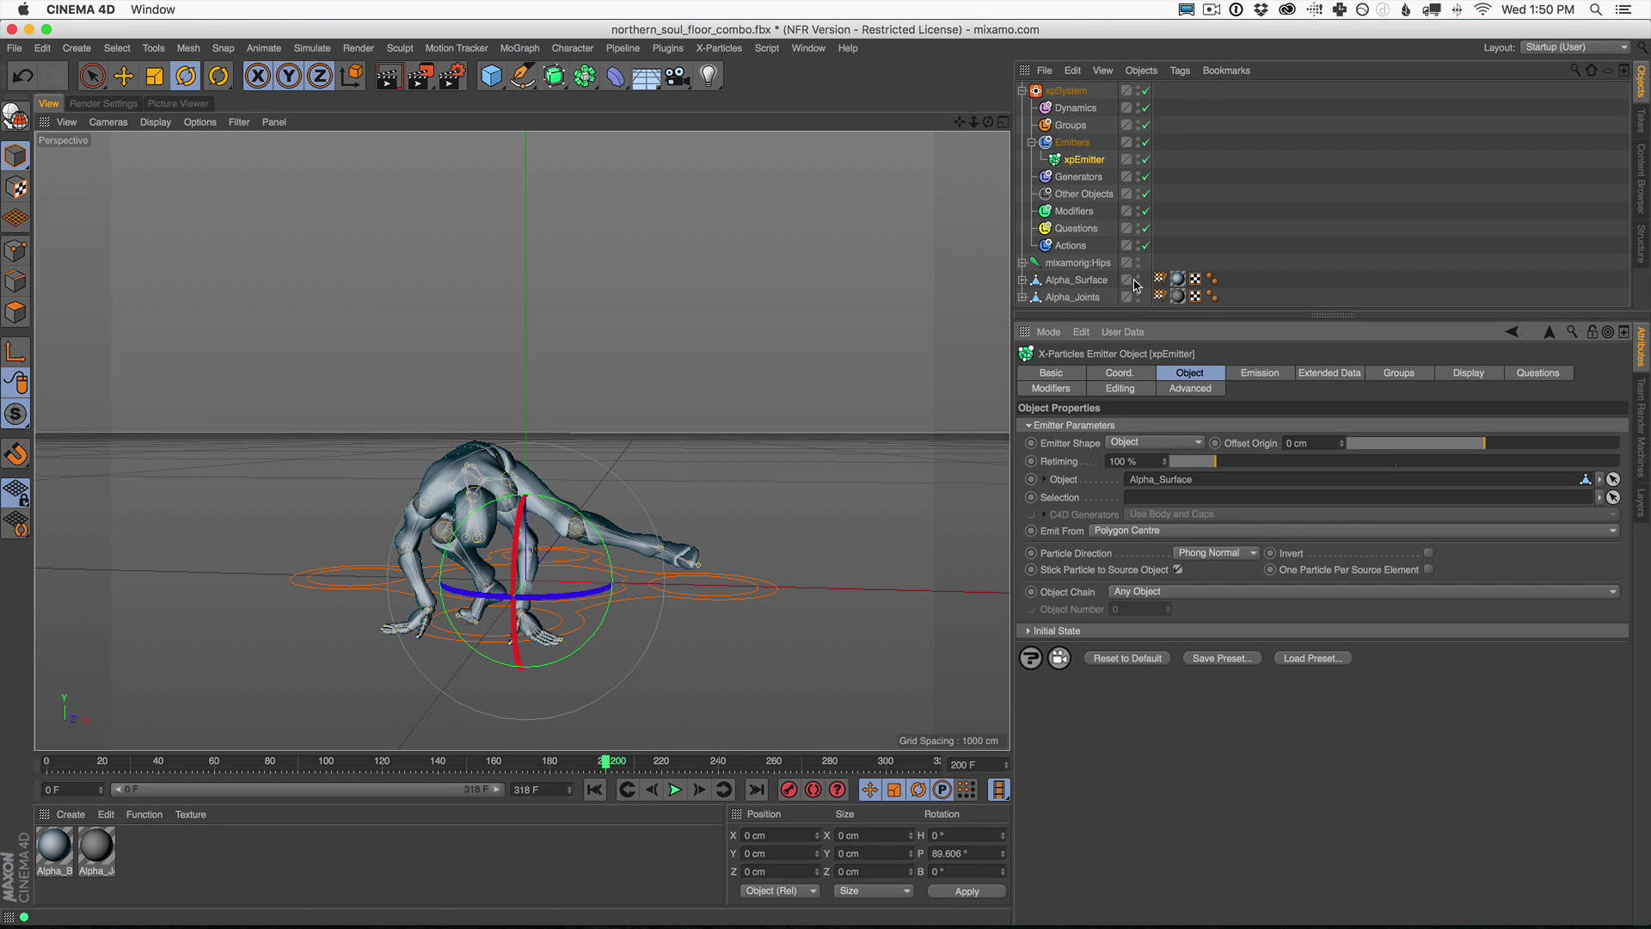
click(1138, 278)
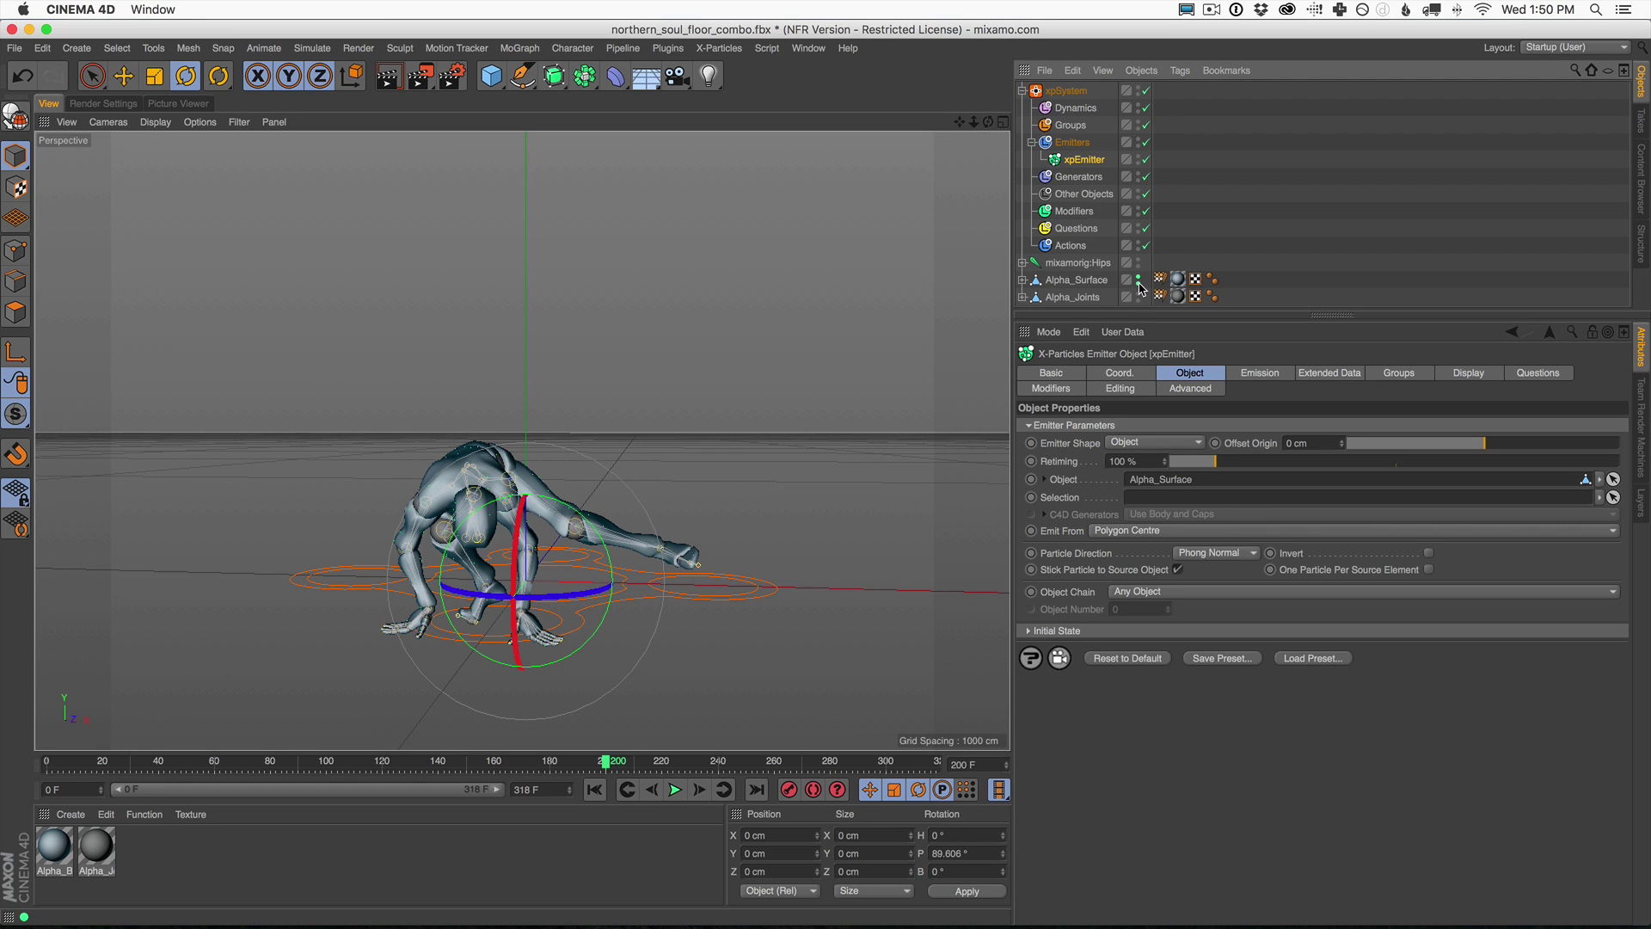
click(1138, 279)
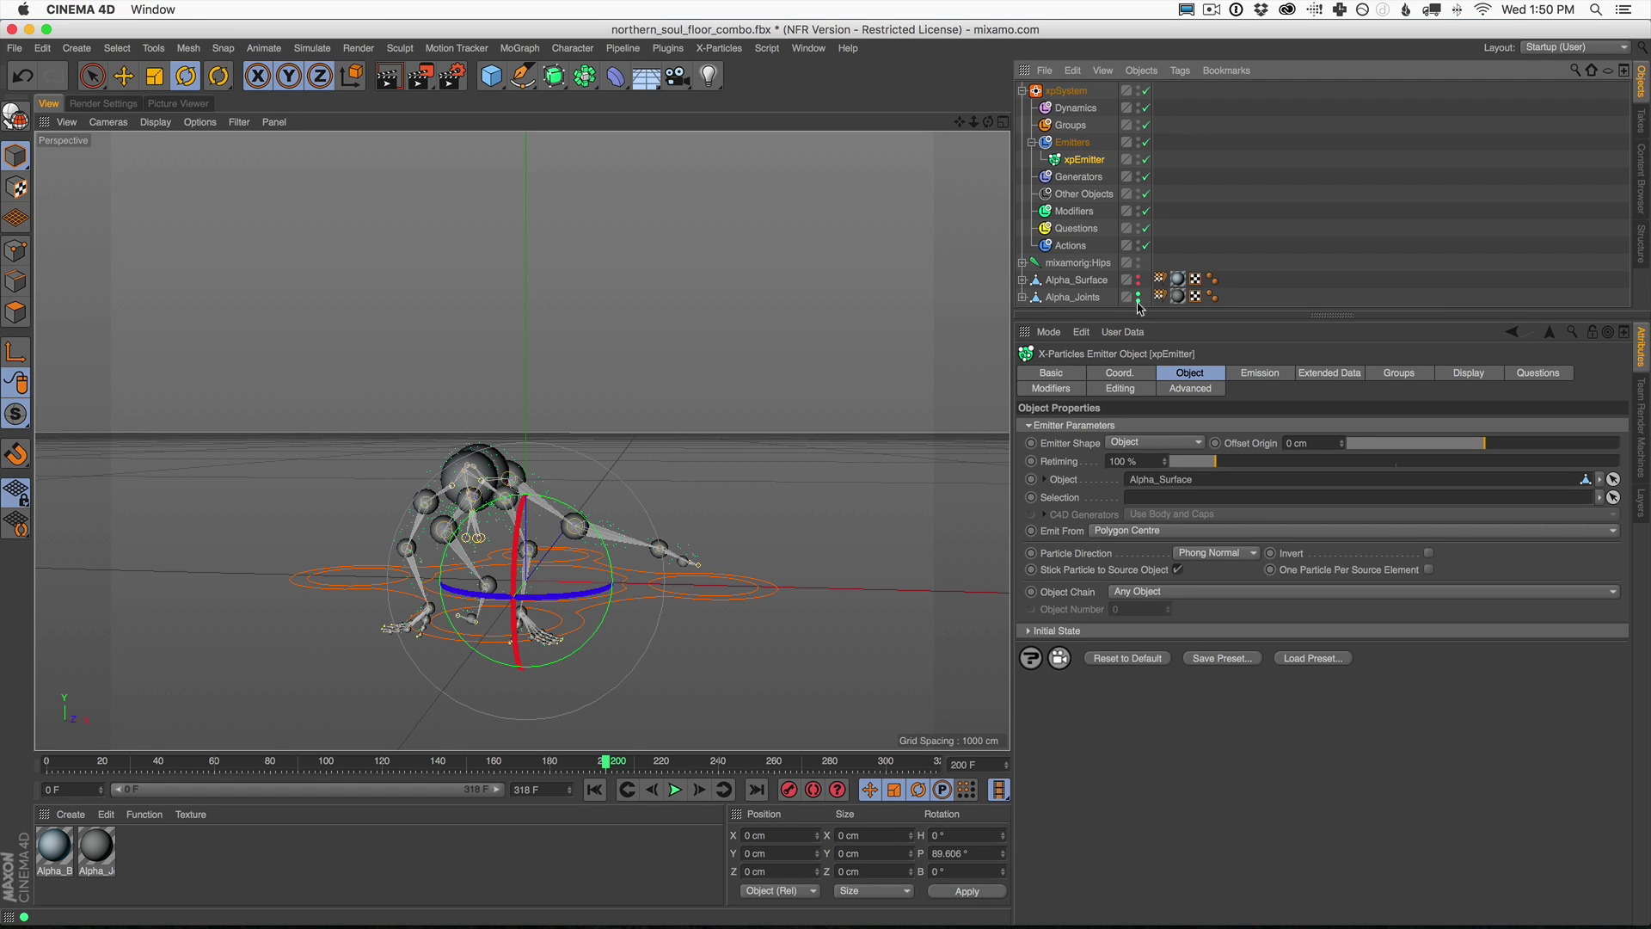
click(1139, 295)
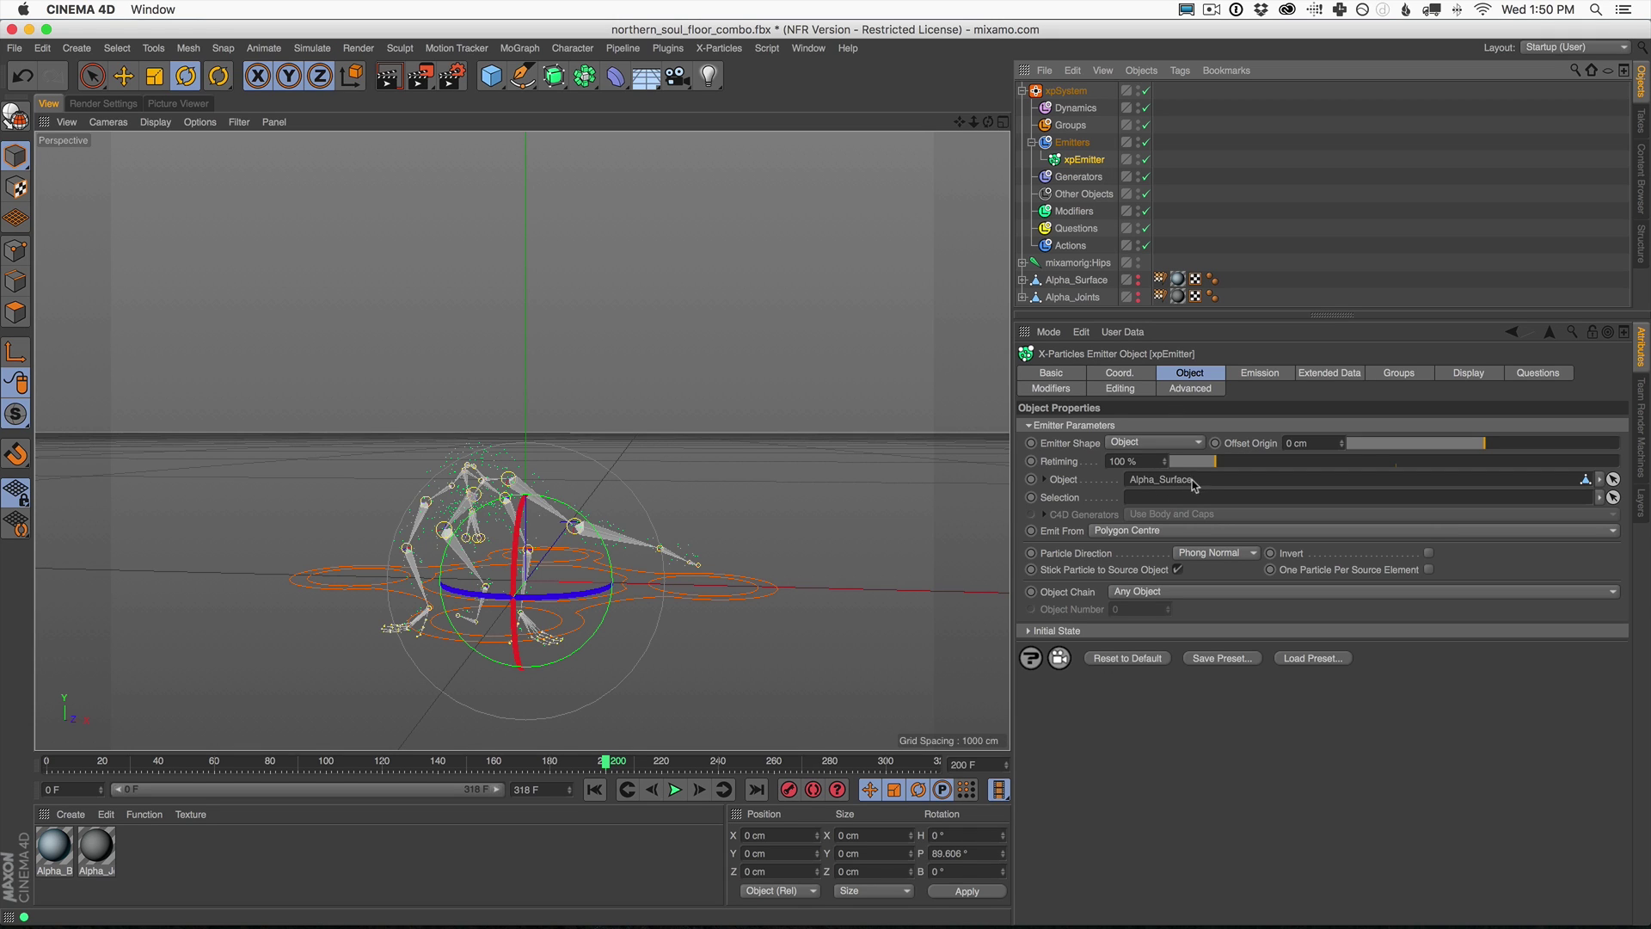
click(387, 79)
Add an xpTrail generator to the xpSystem and play the animation.
click(1082, 281)
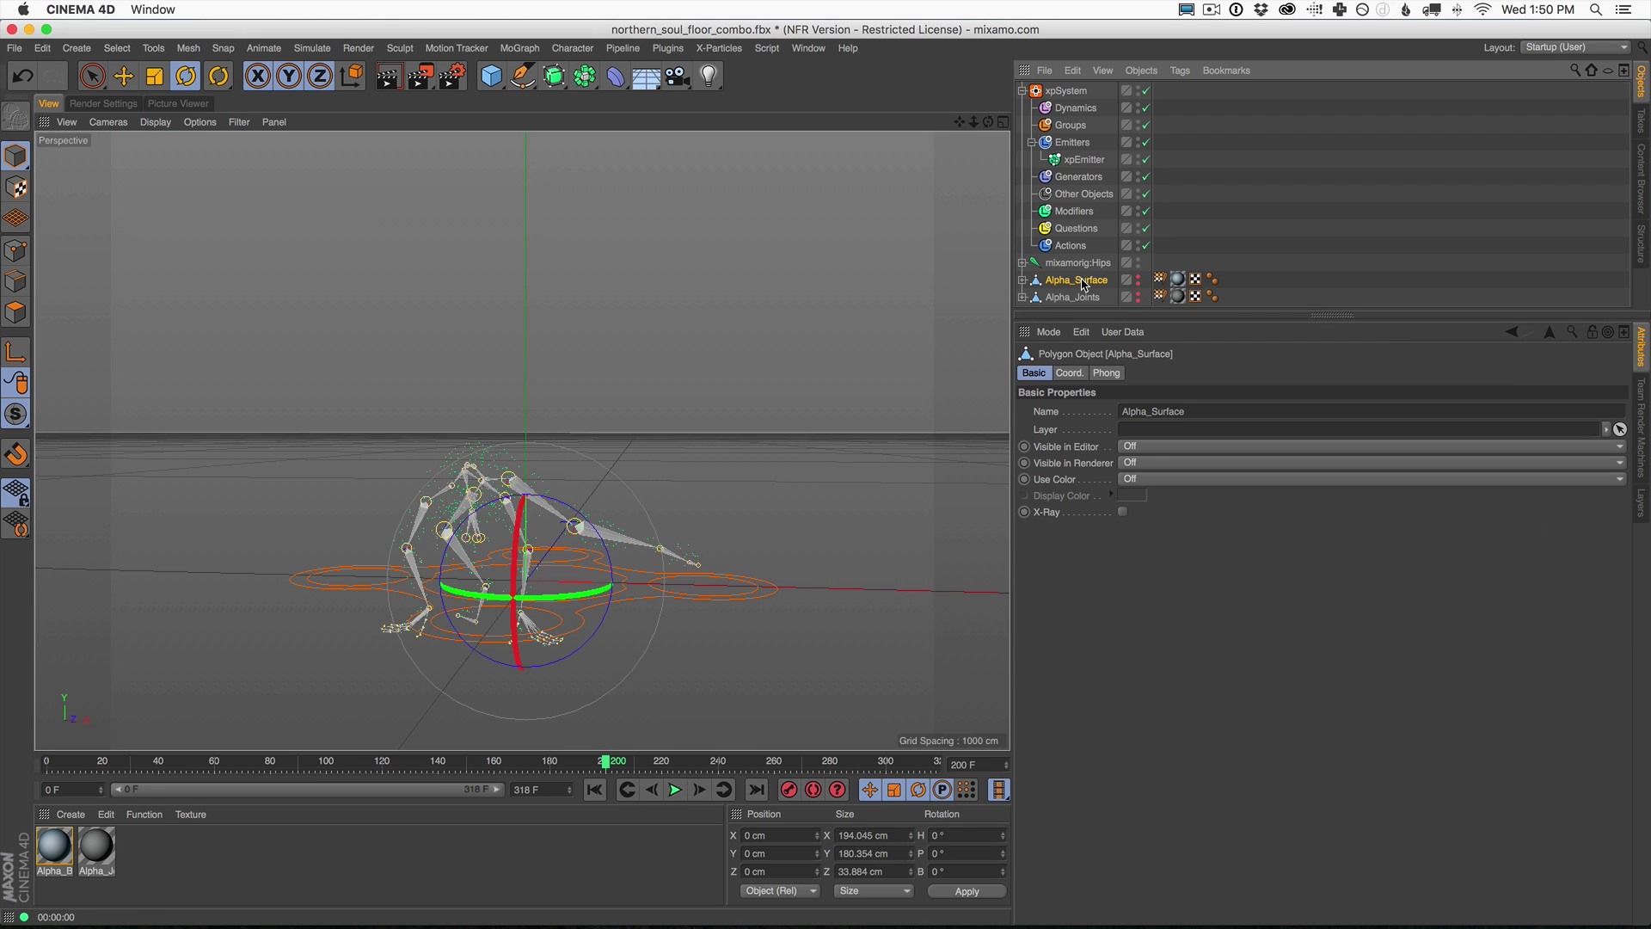
click(1071, 93)
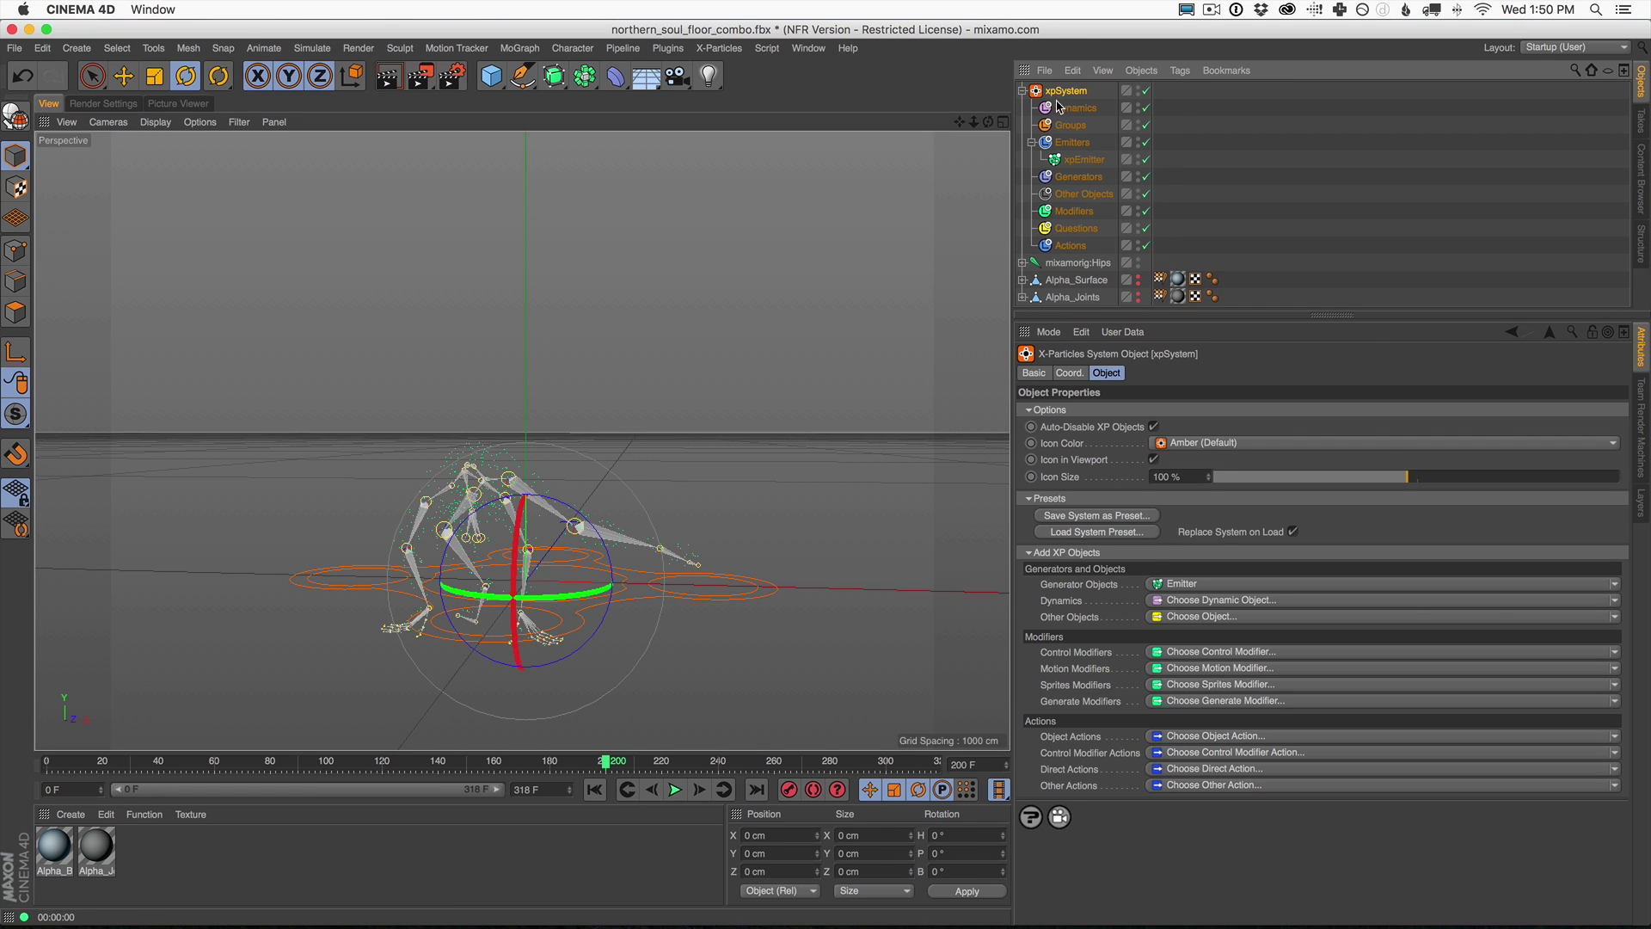
click(1191, 585)
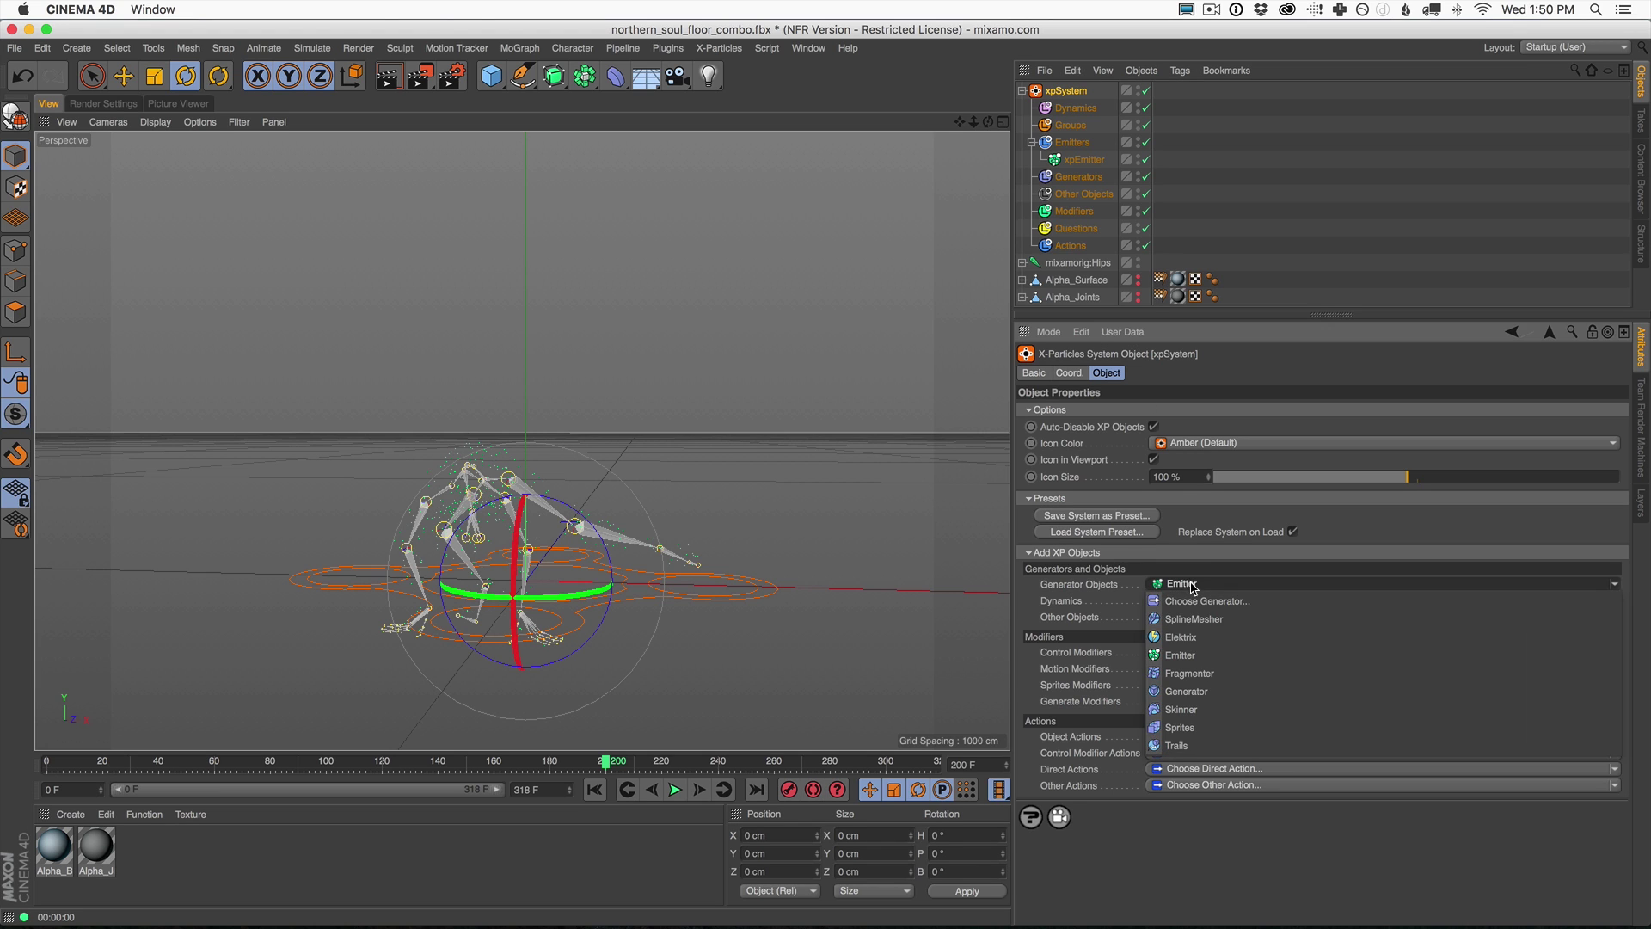
click(1193, 746)
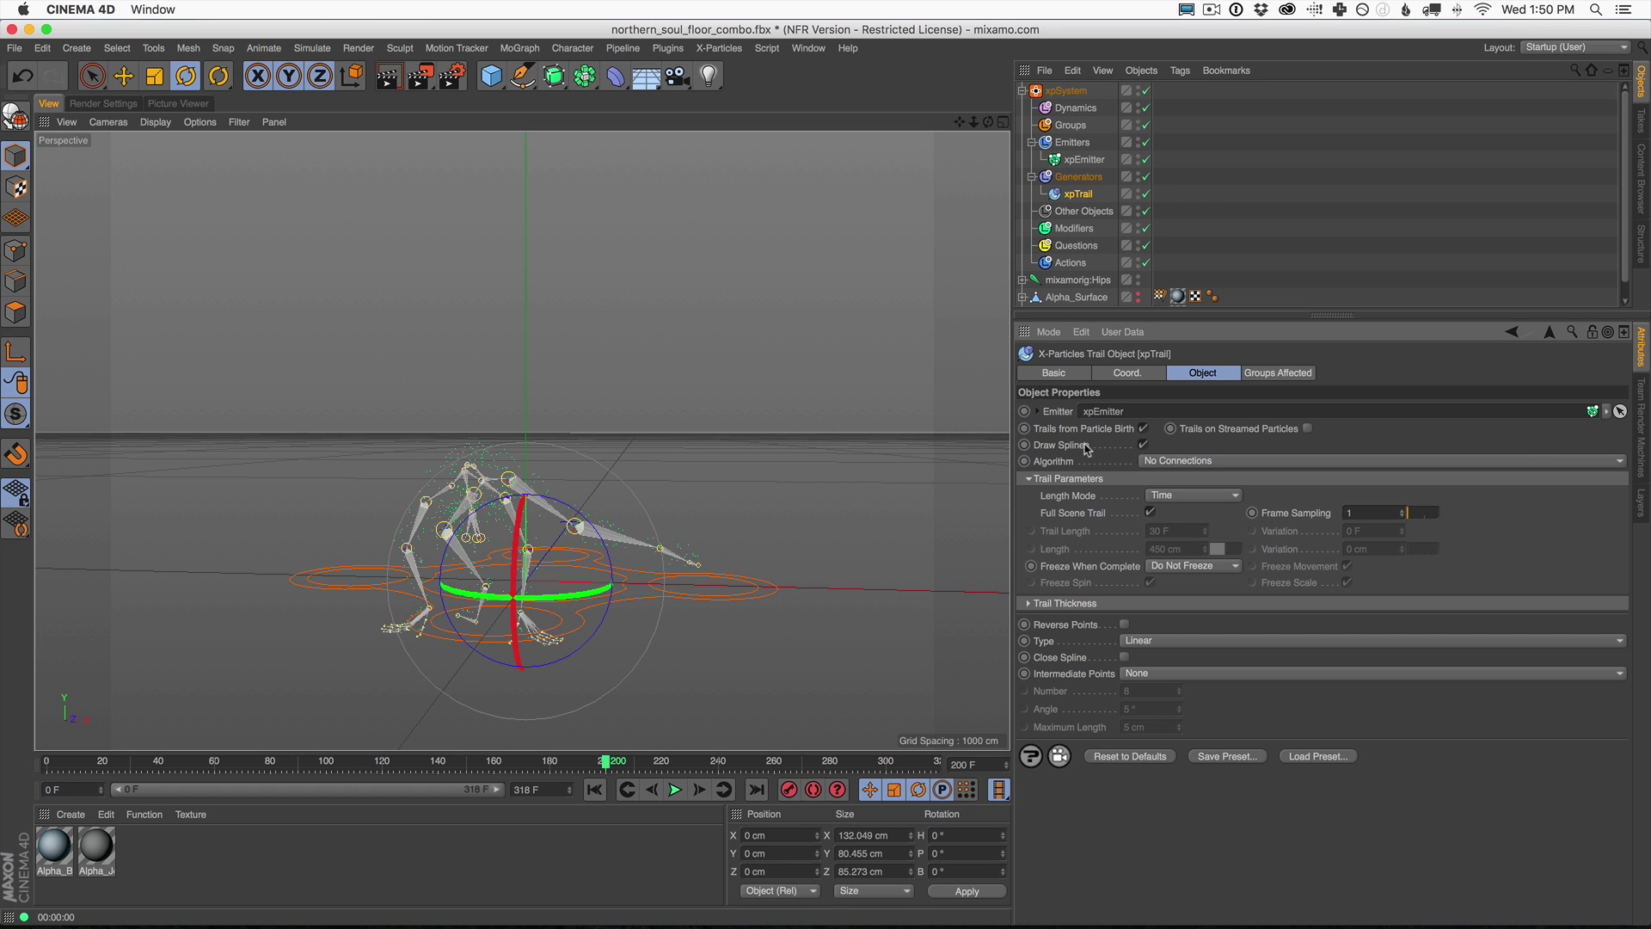
click(594, 789)
click(676, 789)
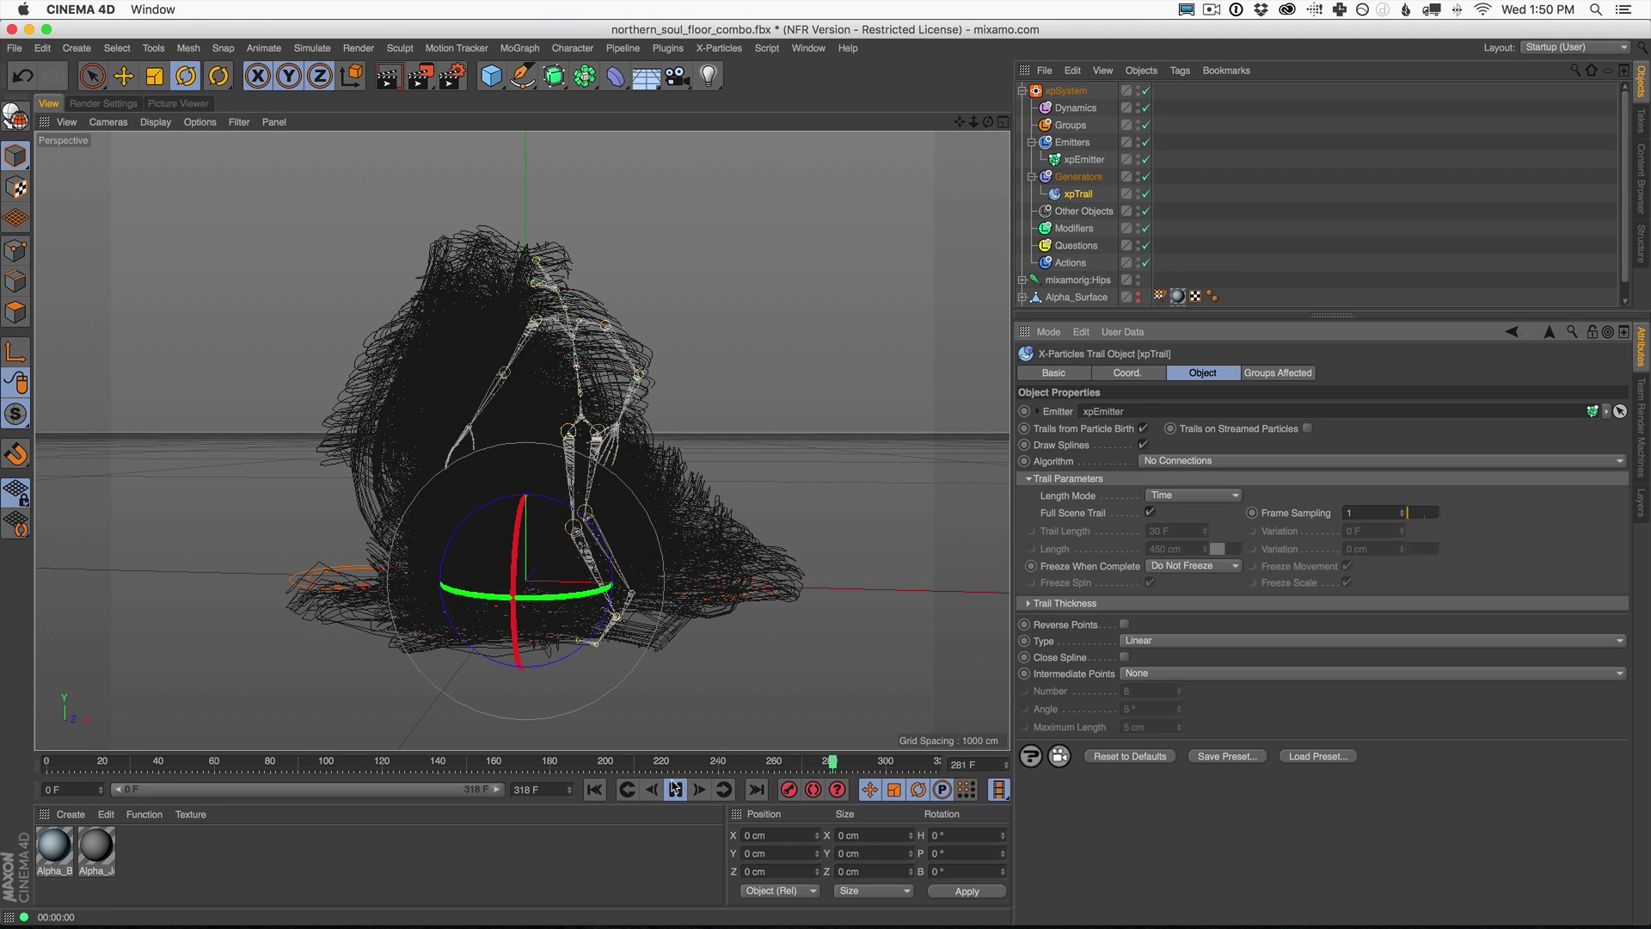
click(676, 789)
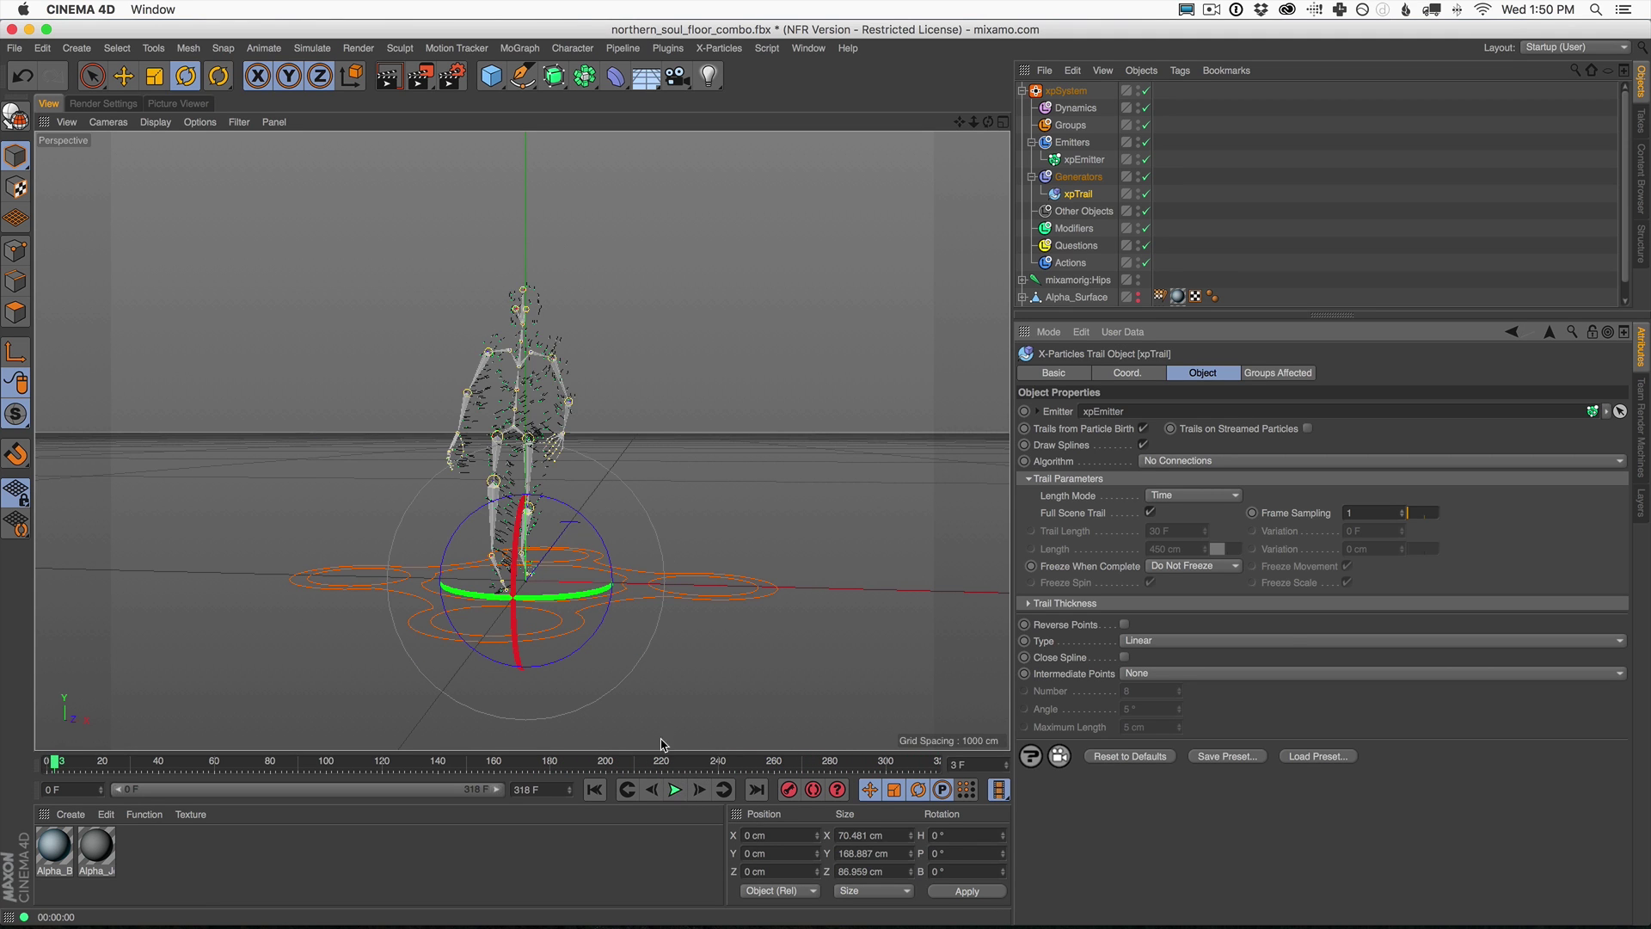
Set the xpTrail algorithm to Straight Sequence and preview the trails.
click(1078, 195)
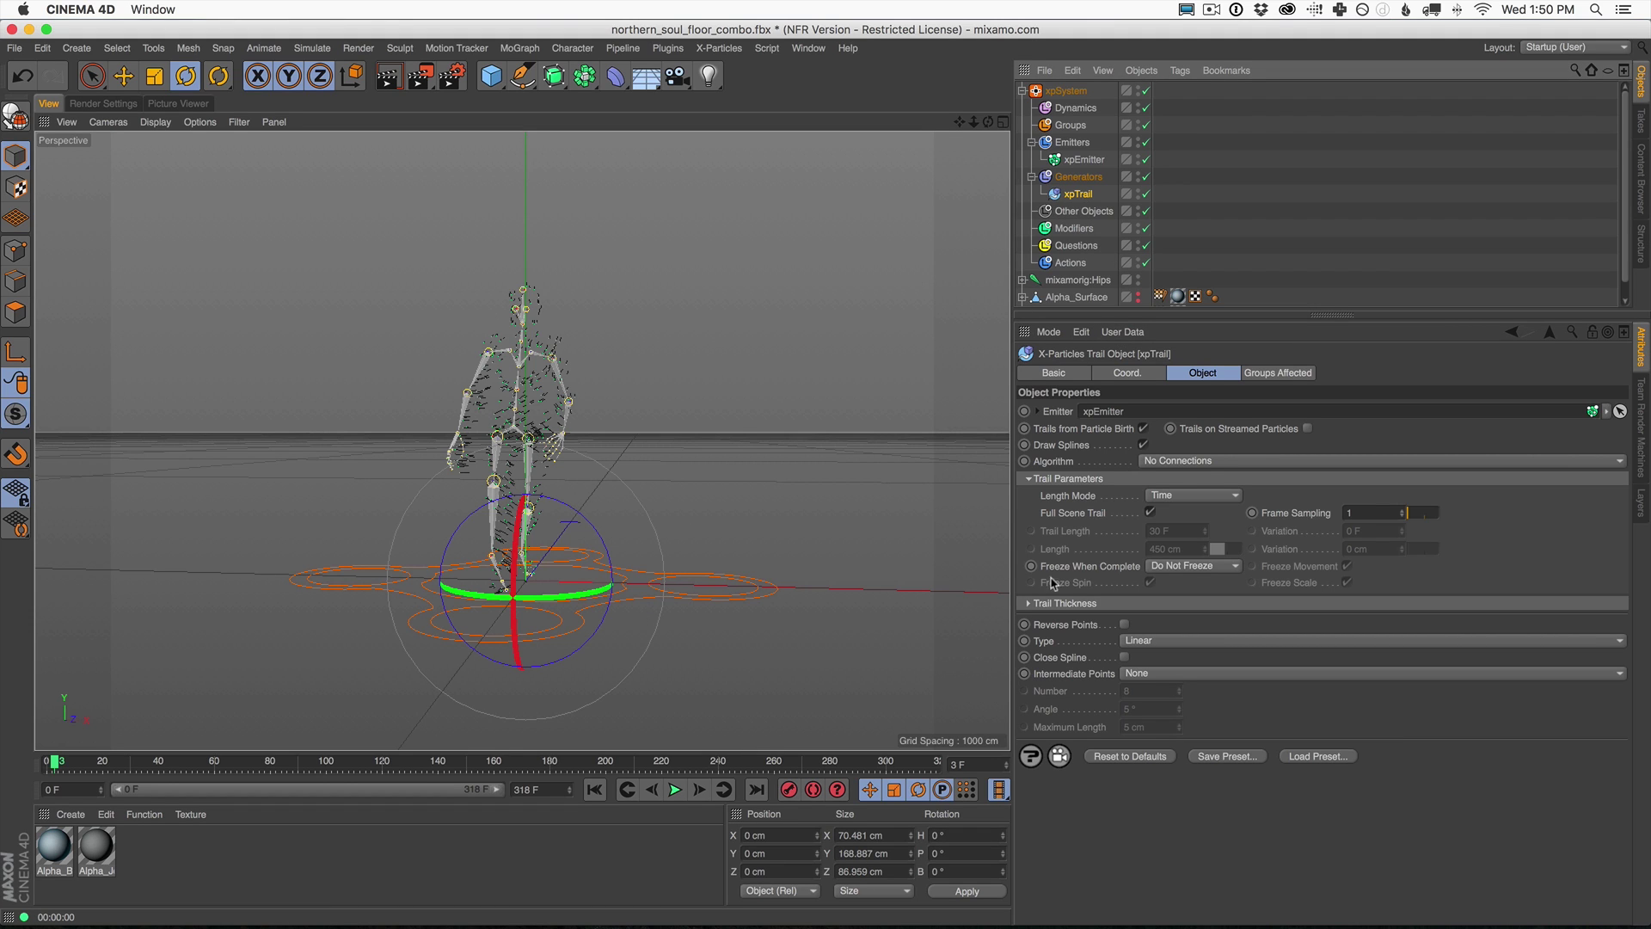
click(1178, 462)
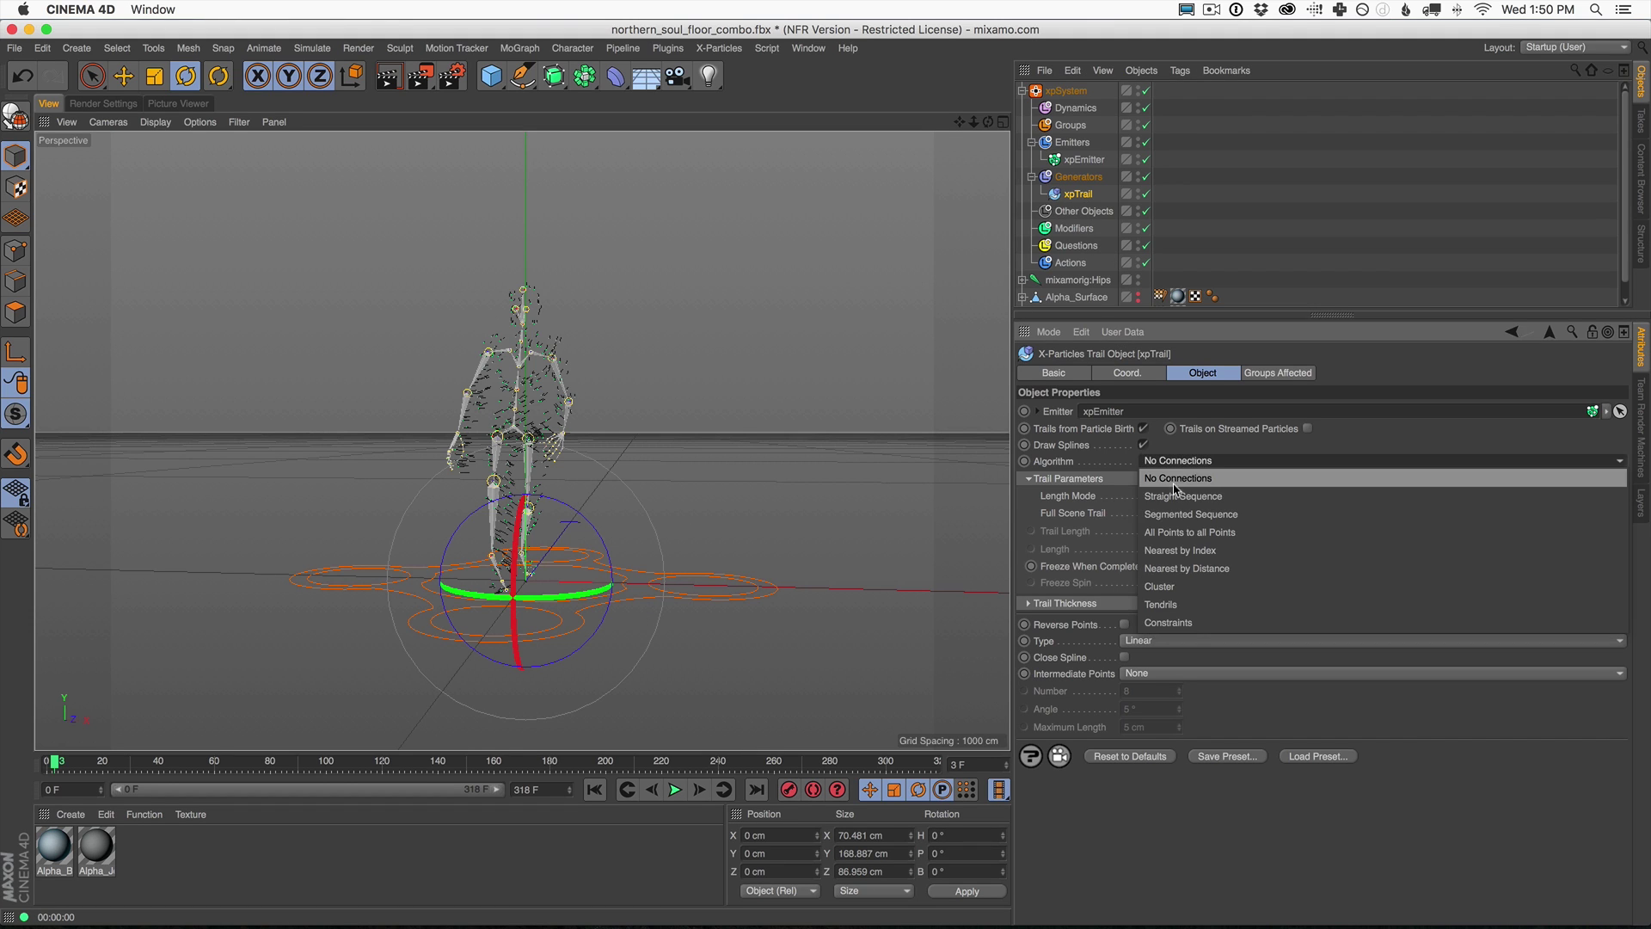
click(1178, 496)
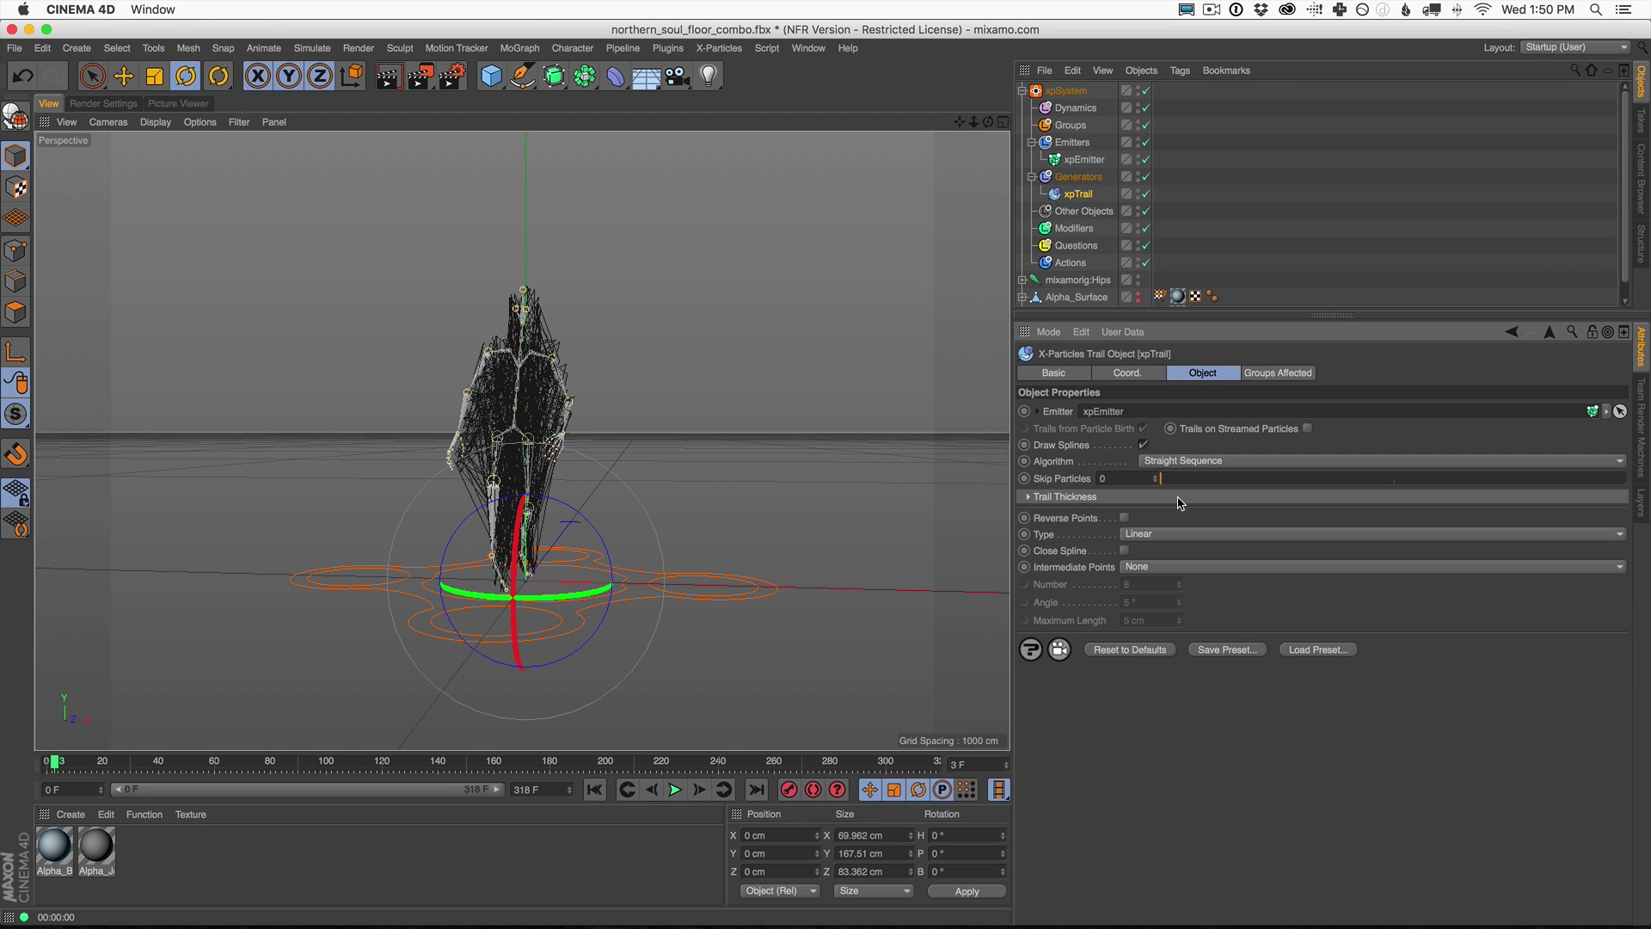
click(675, 789)
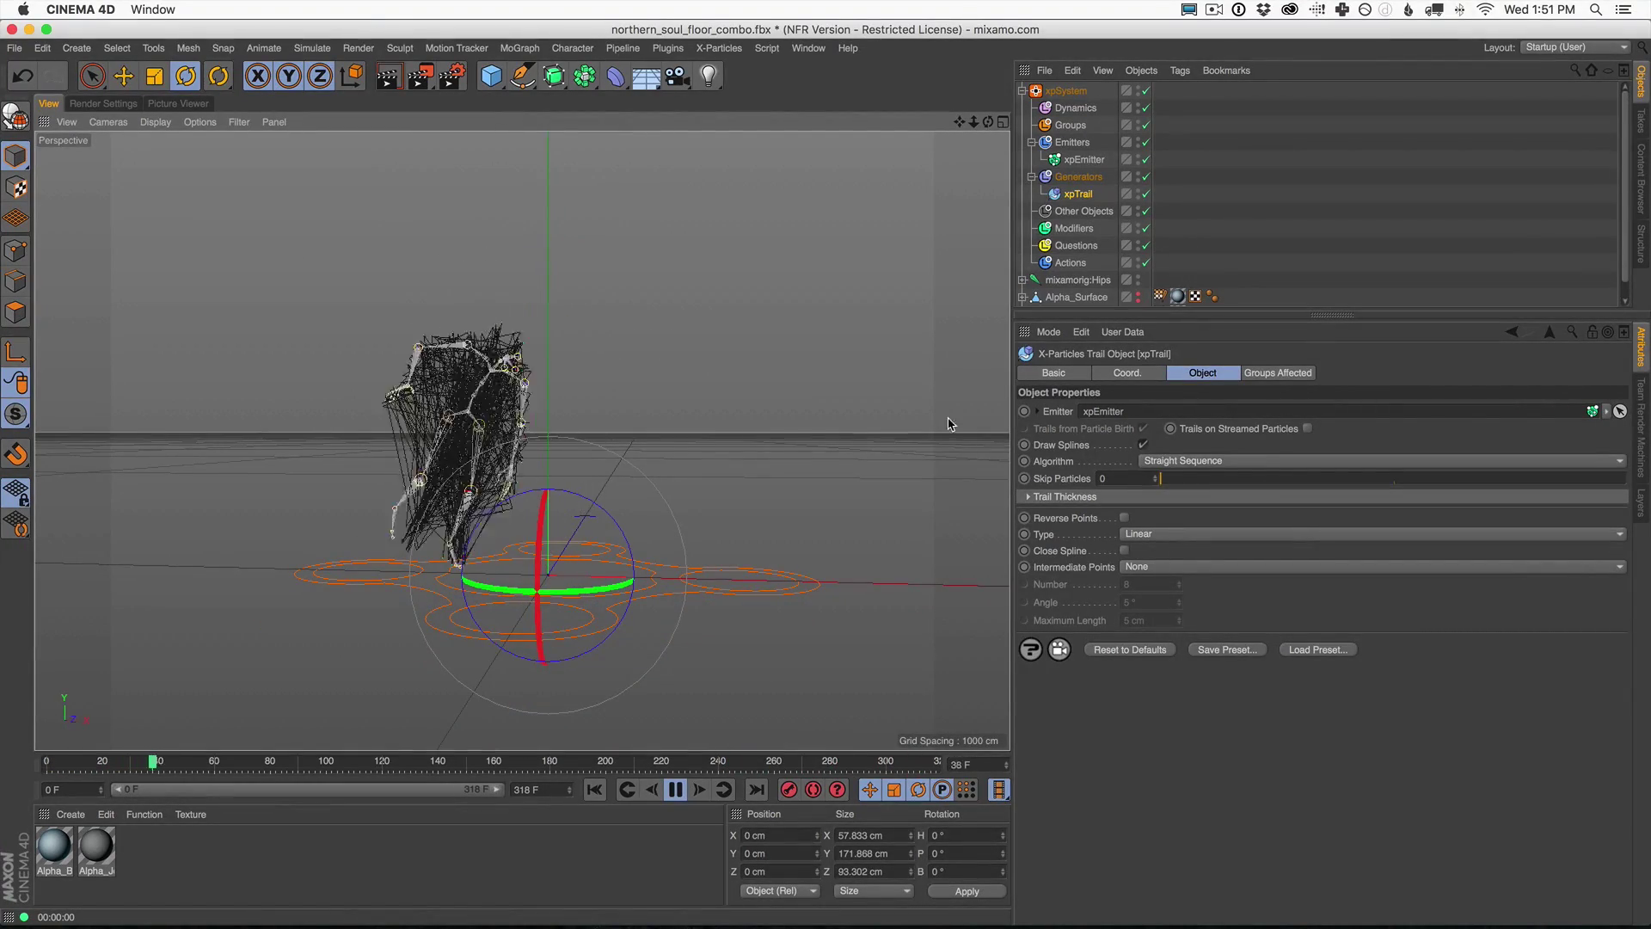
click(675, 789)
click(594, 789)
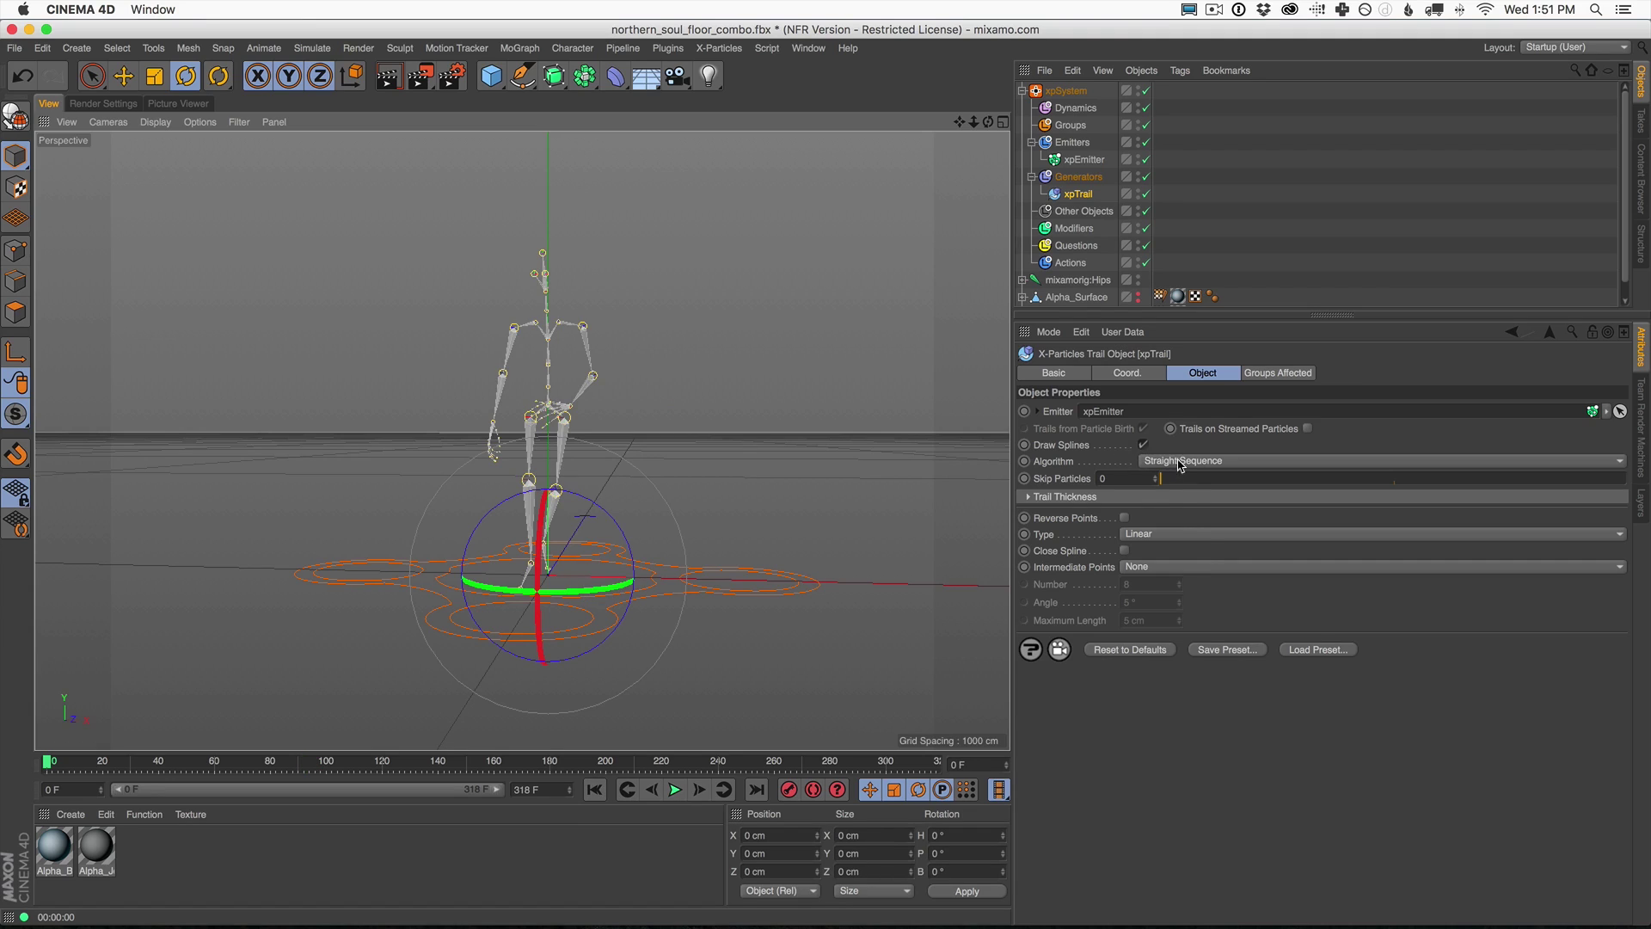
click(1181, 462)
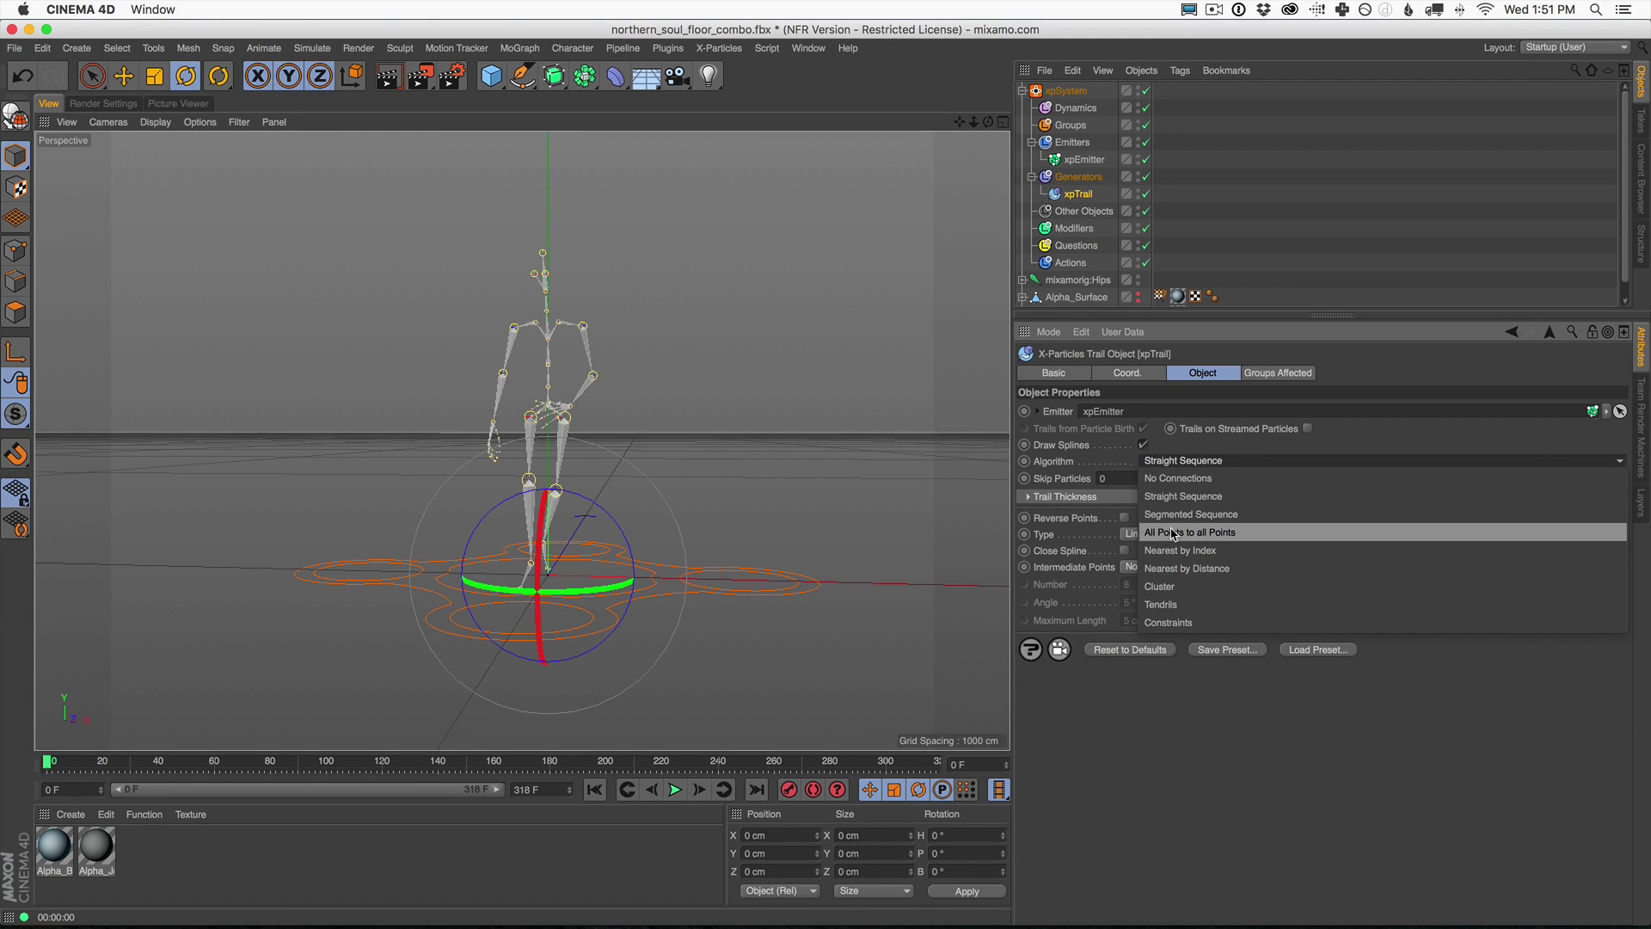
Change the xpEmitter Shot Count from 500 to 100 and play to preview sparser trails.
click(1084, 171)
click(1083, 160)
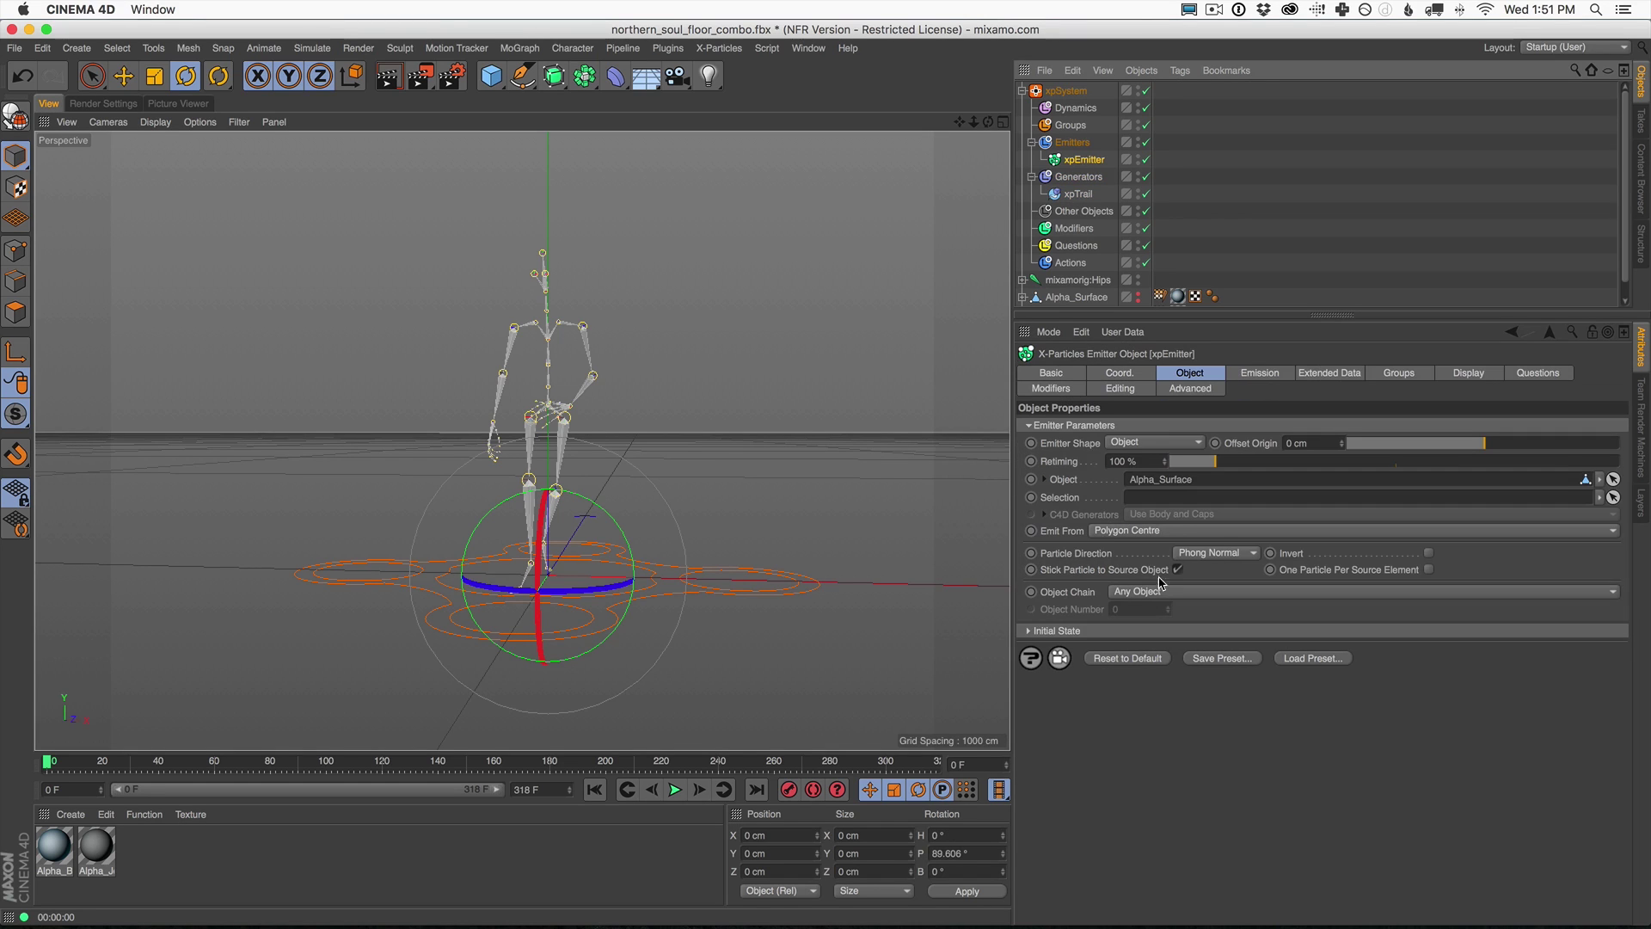
click(1249, 375)
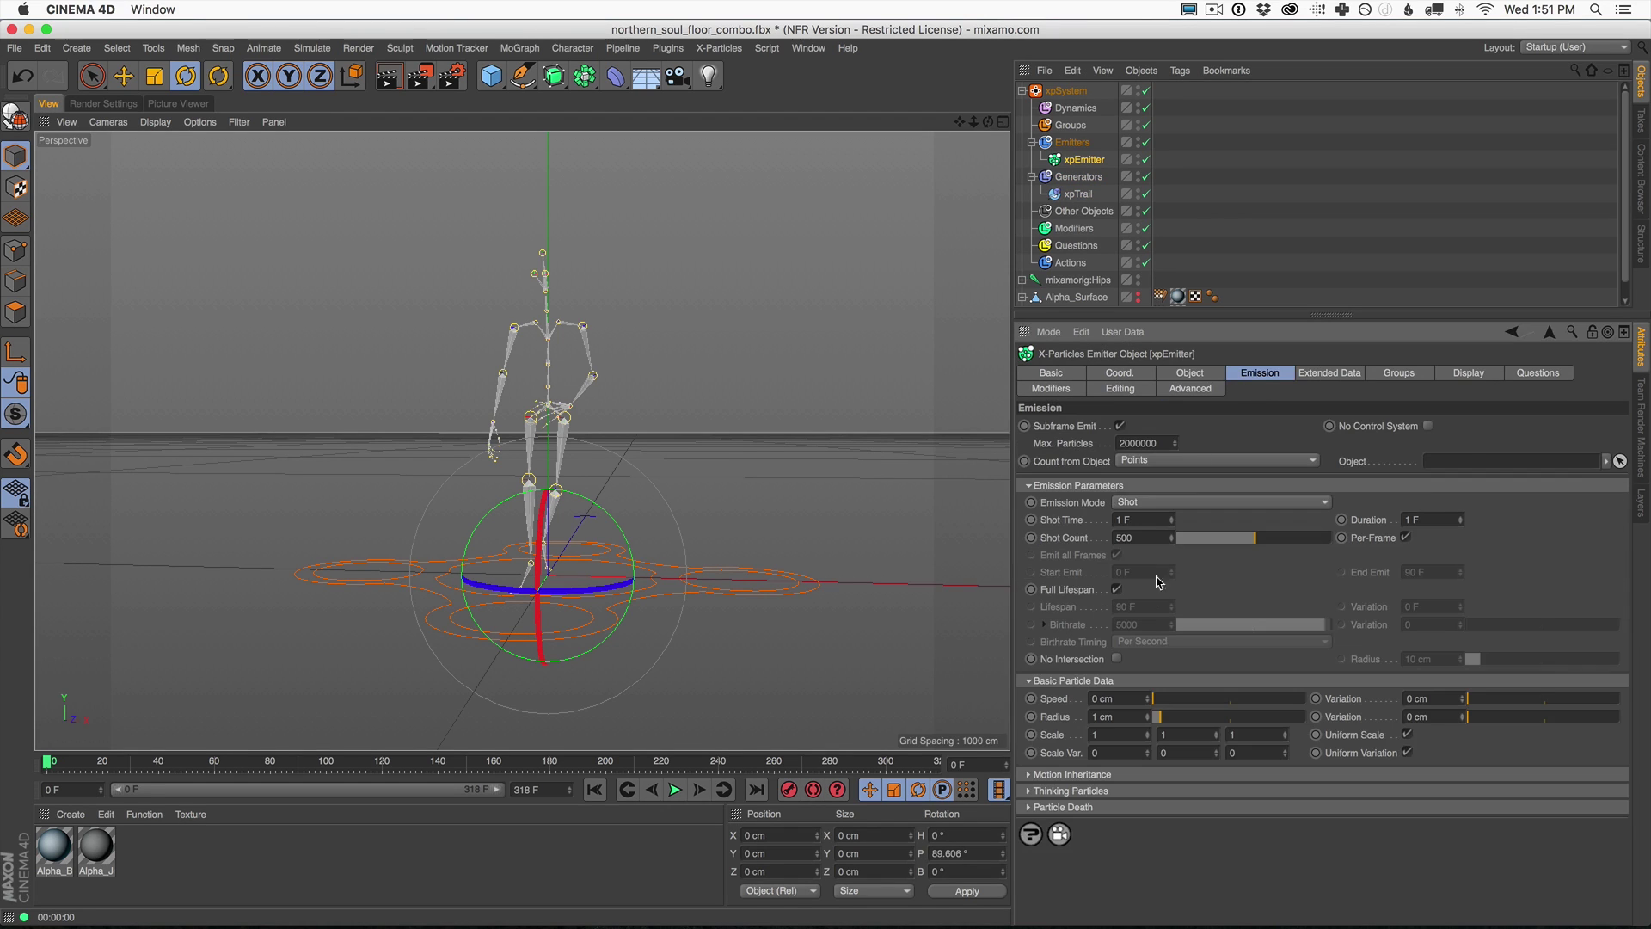
double_click(1127, 538)
text(100)
key(Return)
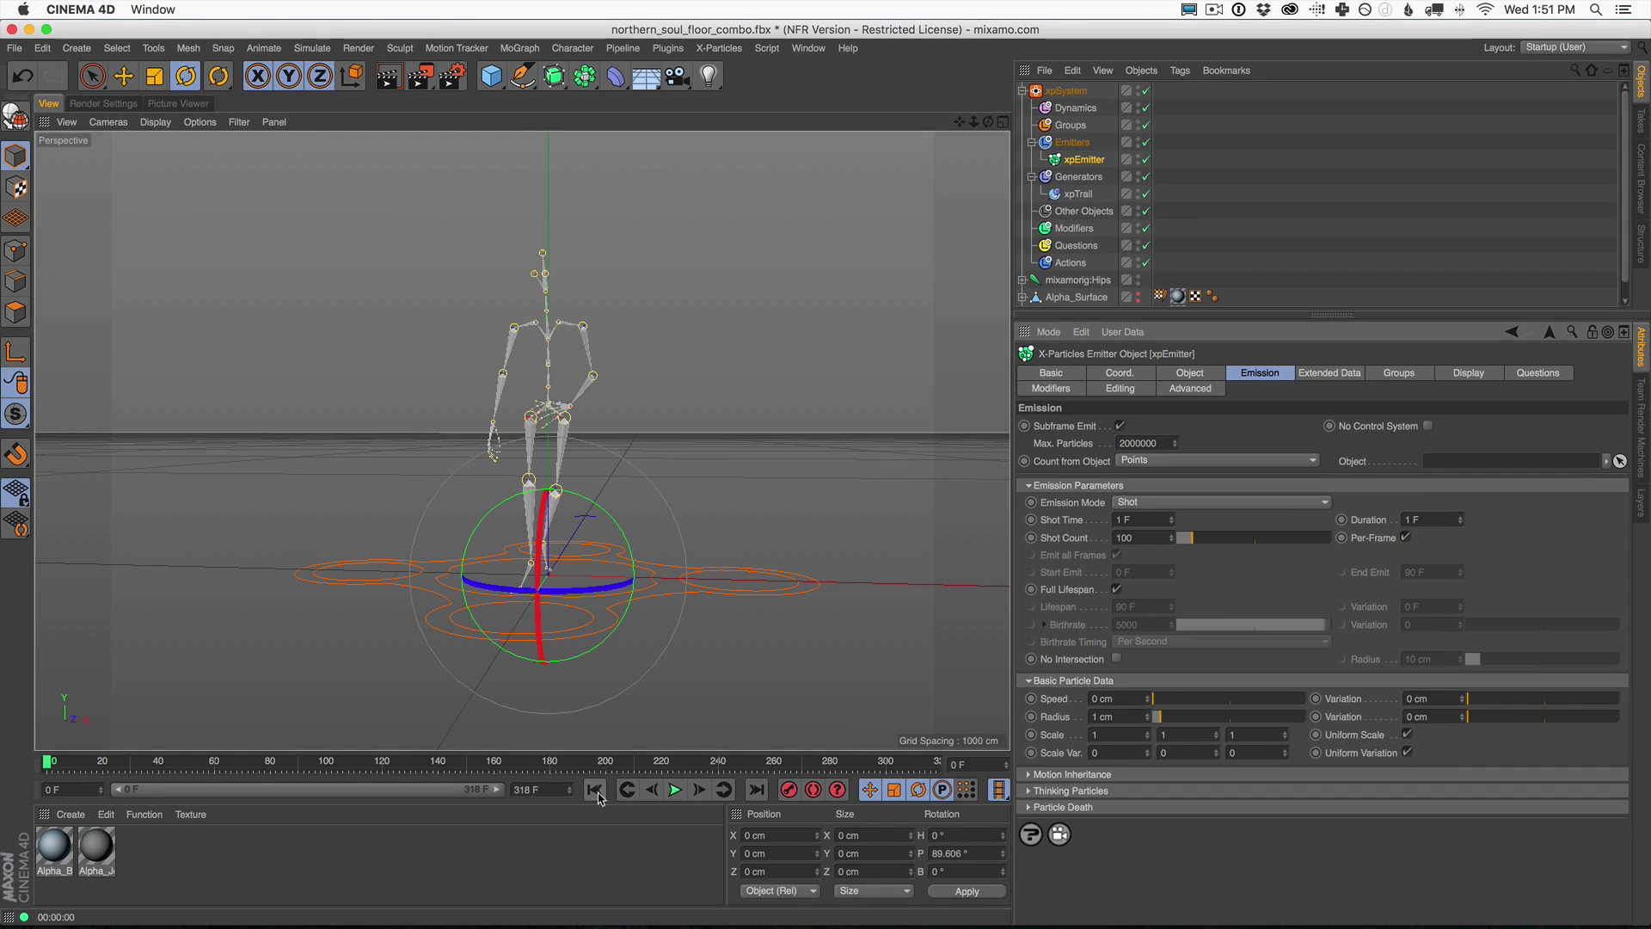
click(675, 790)
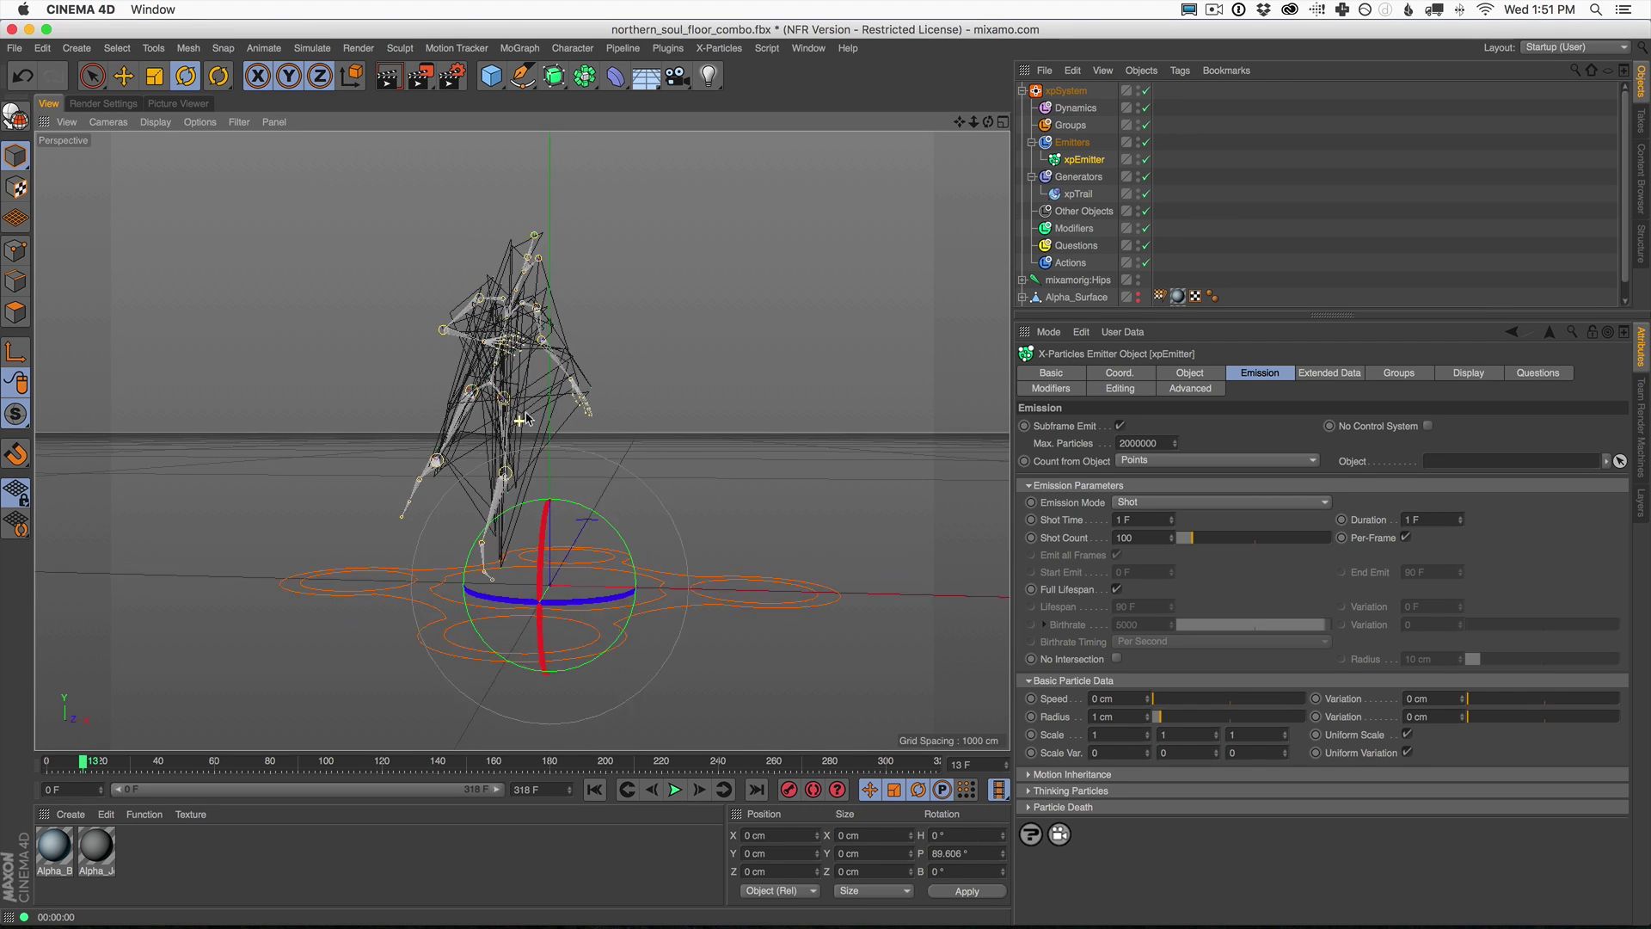
scroll(550, 420, up, 3)
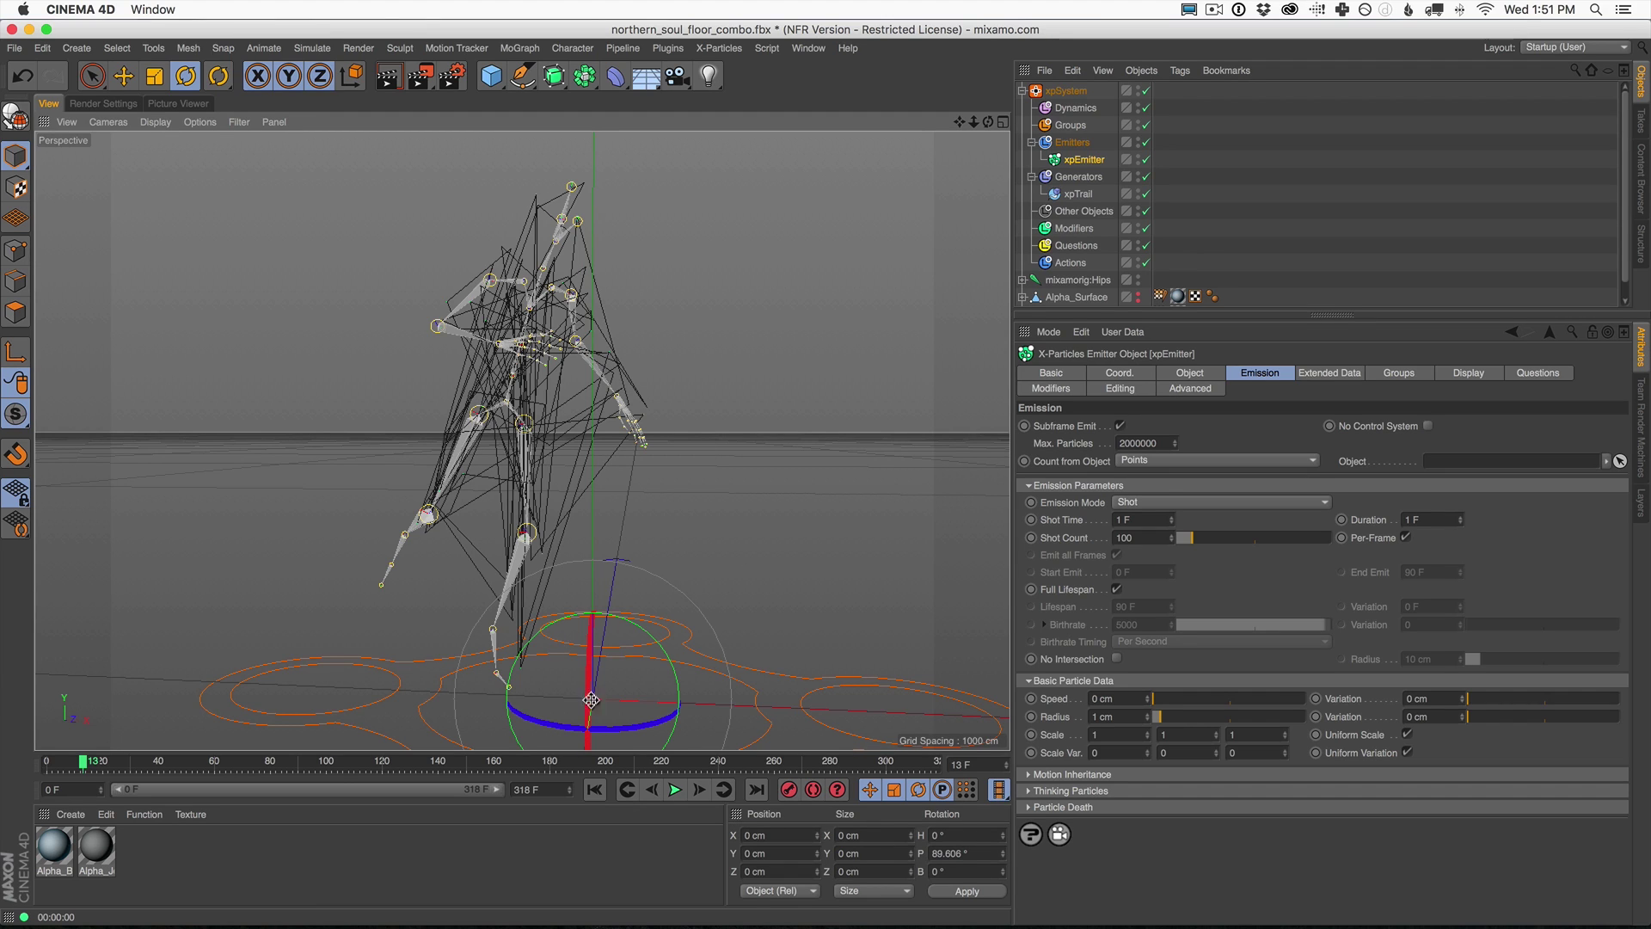
Try All Points to all Points, then set the xpTrail algorithm to Nearest by Index and preview.
click(1079, 194)
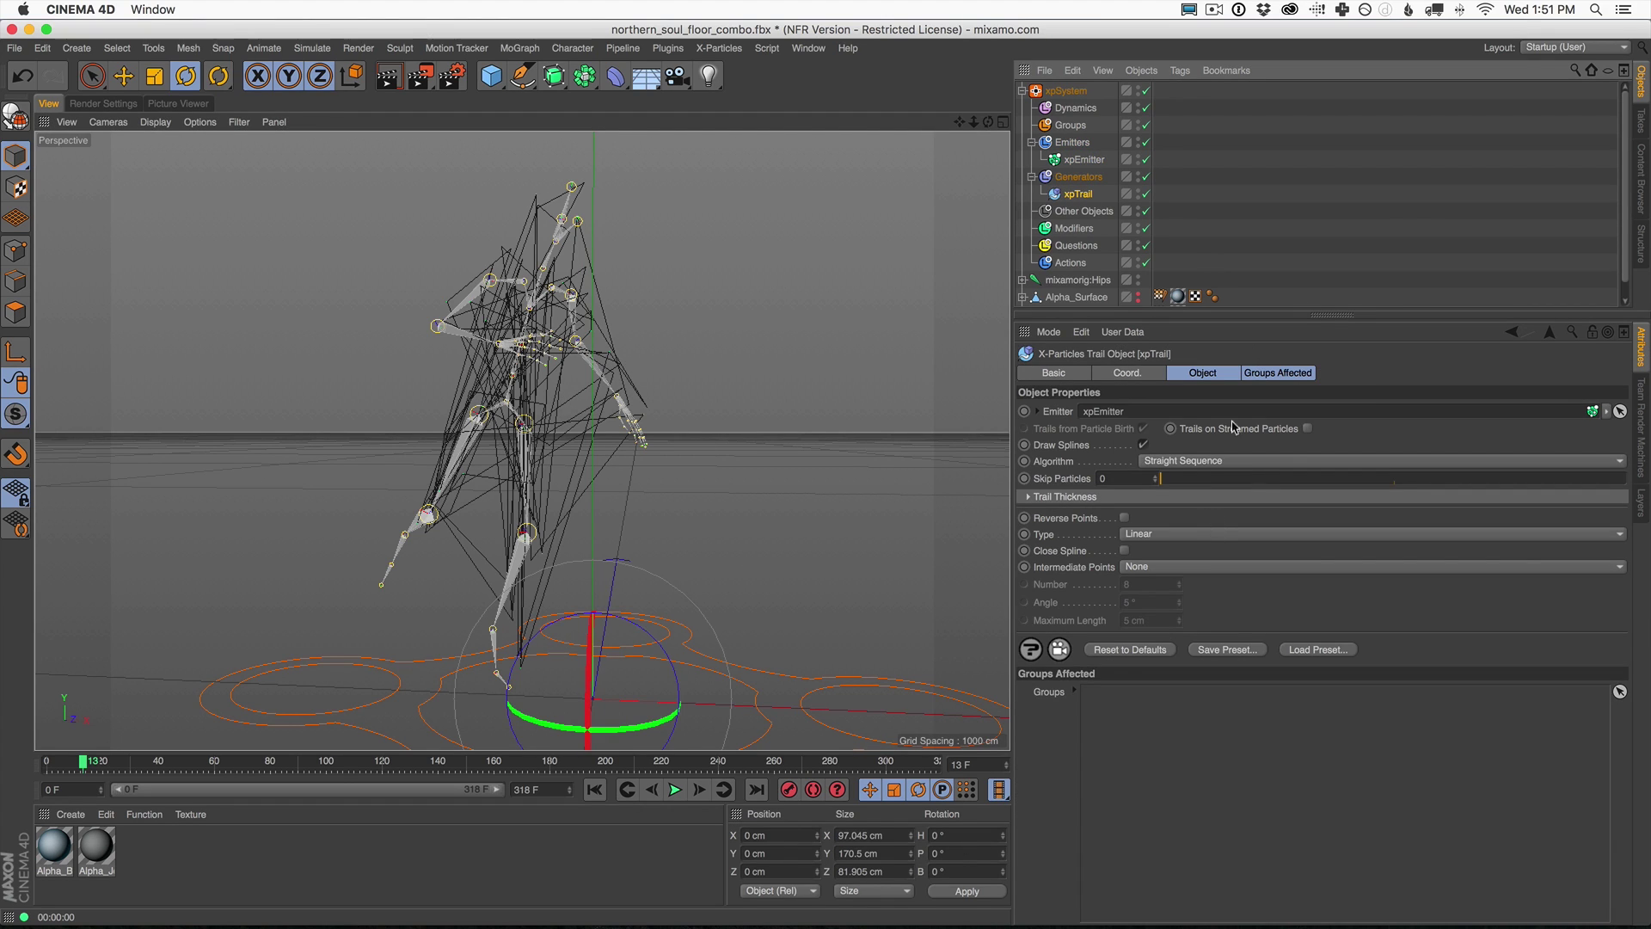
click(1202, 461)
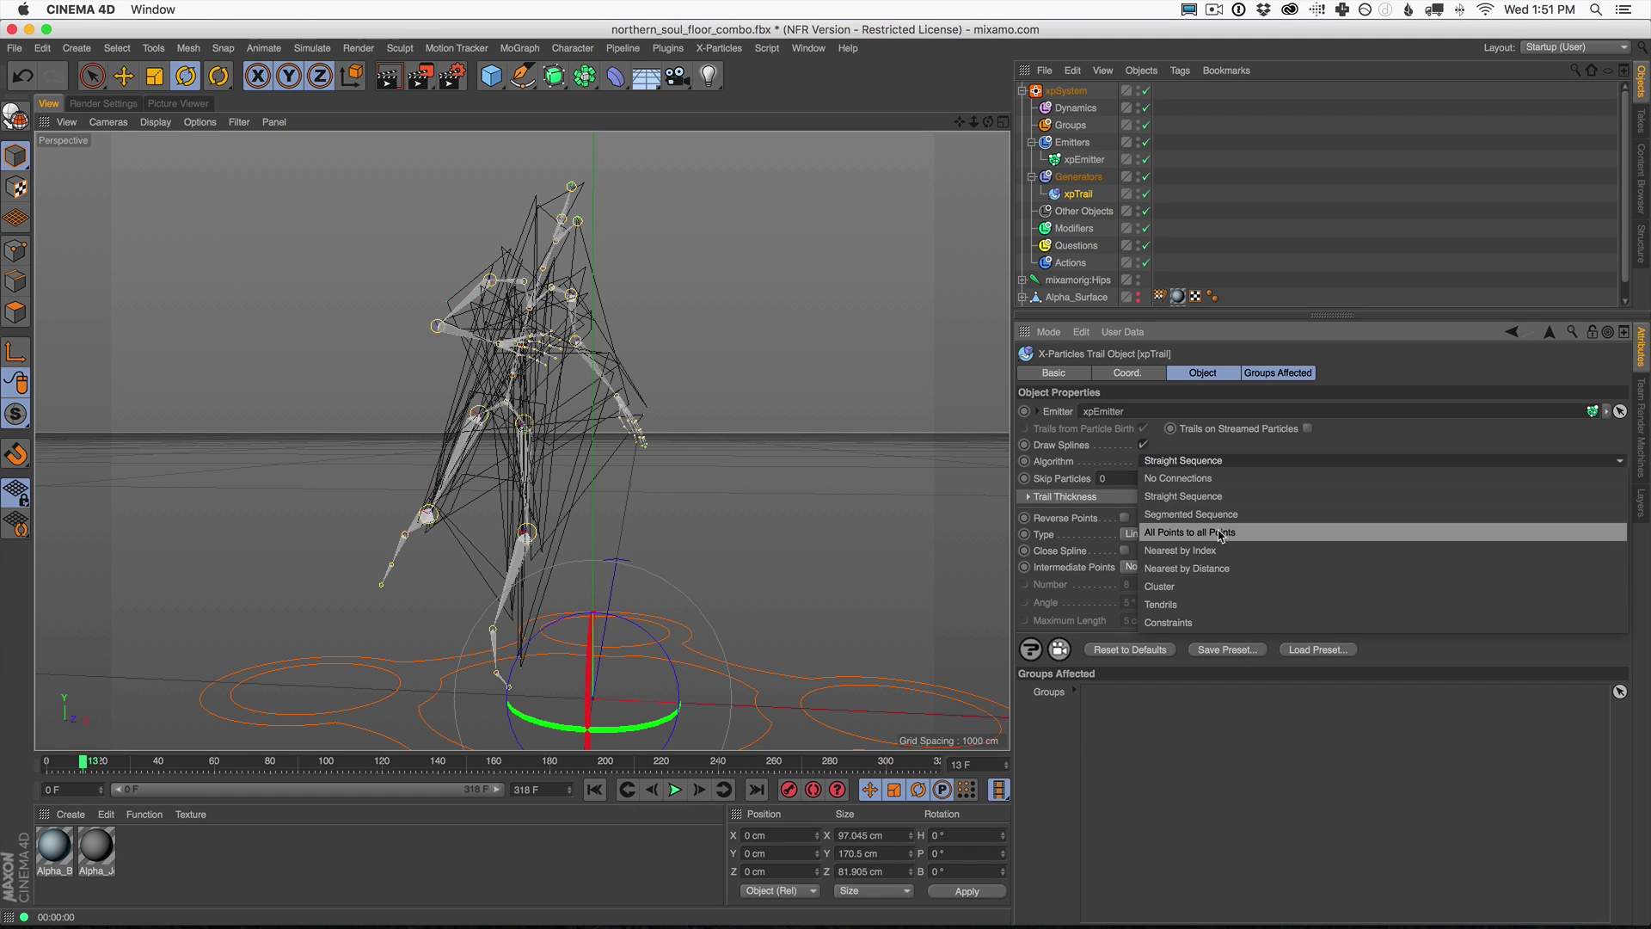
click(1215, 532)
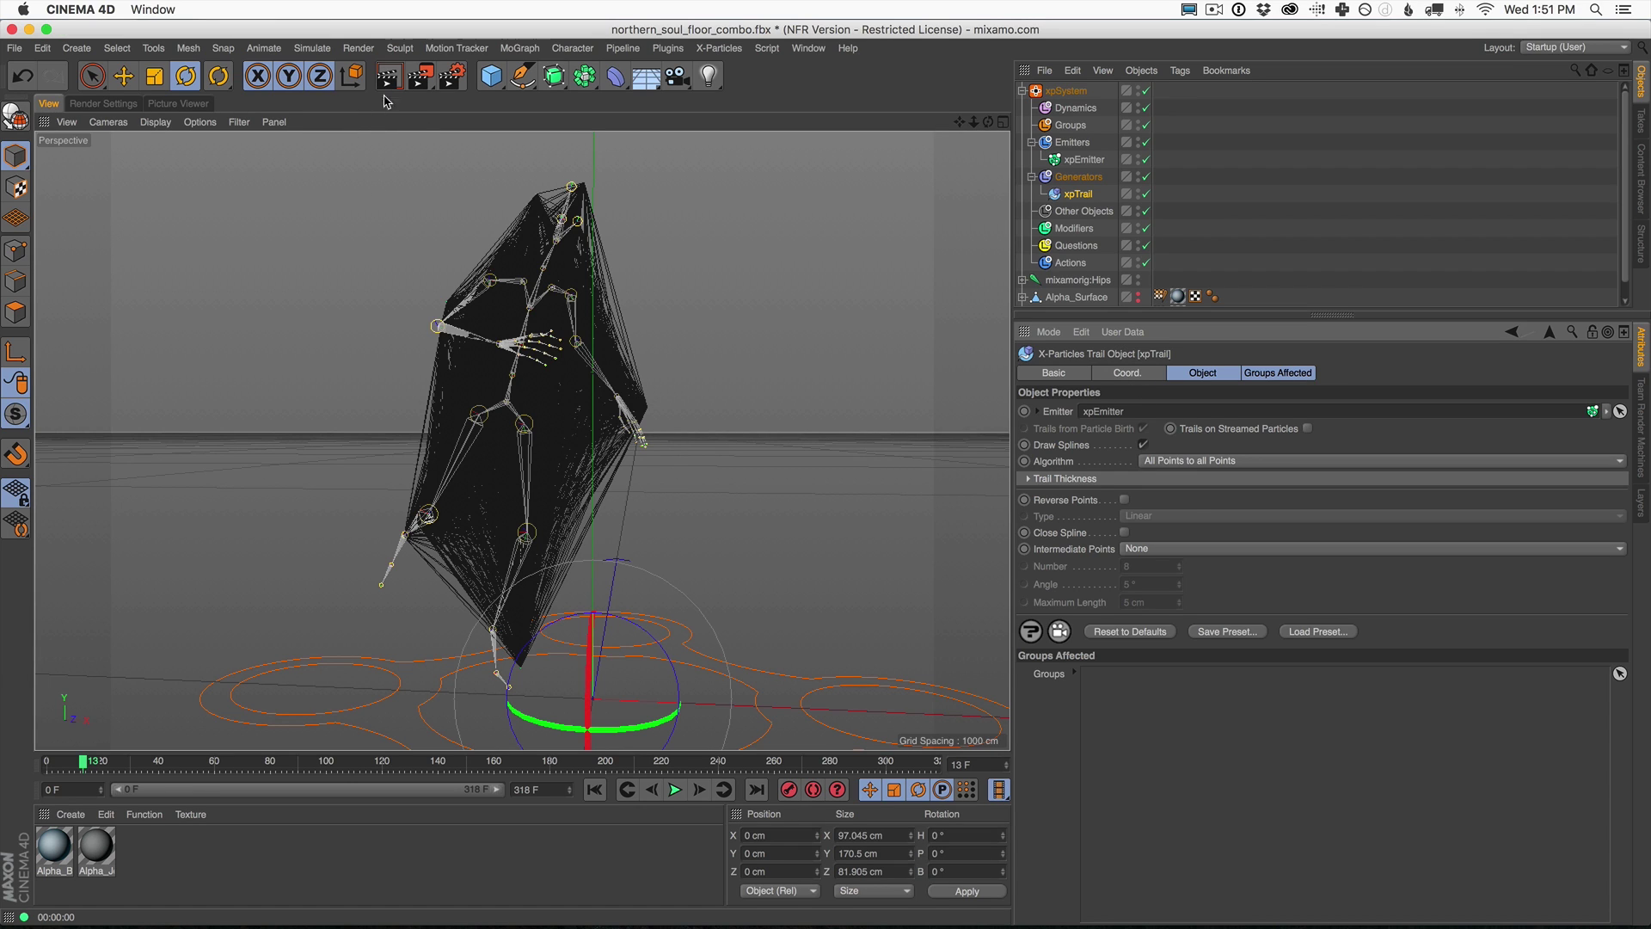
click(1195, 463)
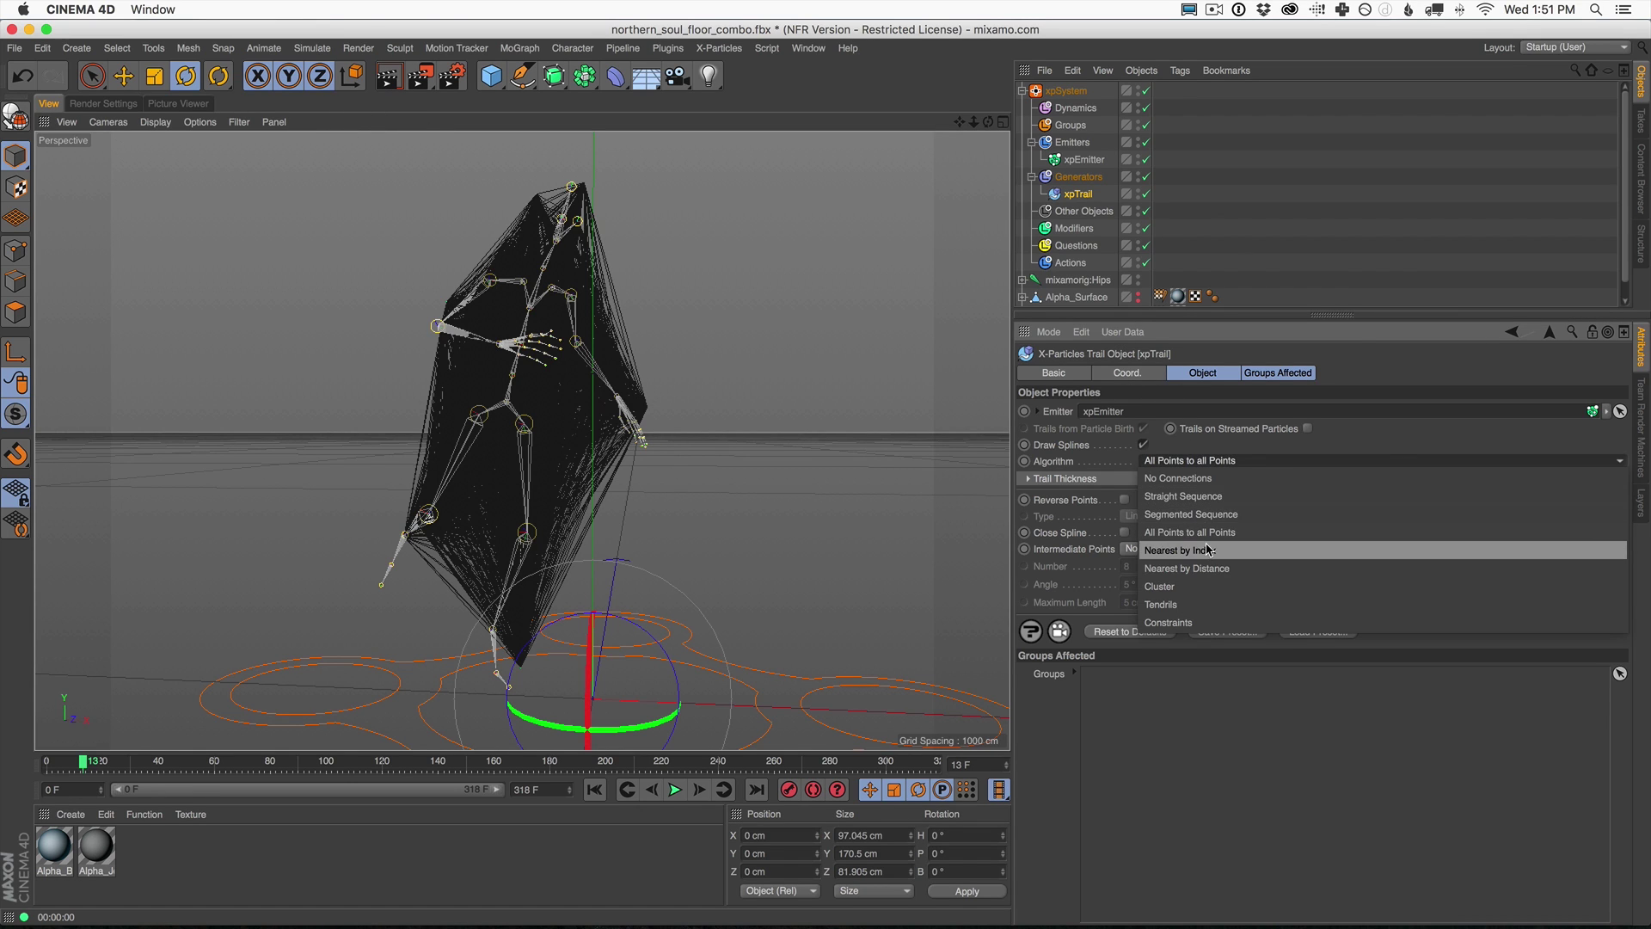
click(1210, 552)
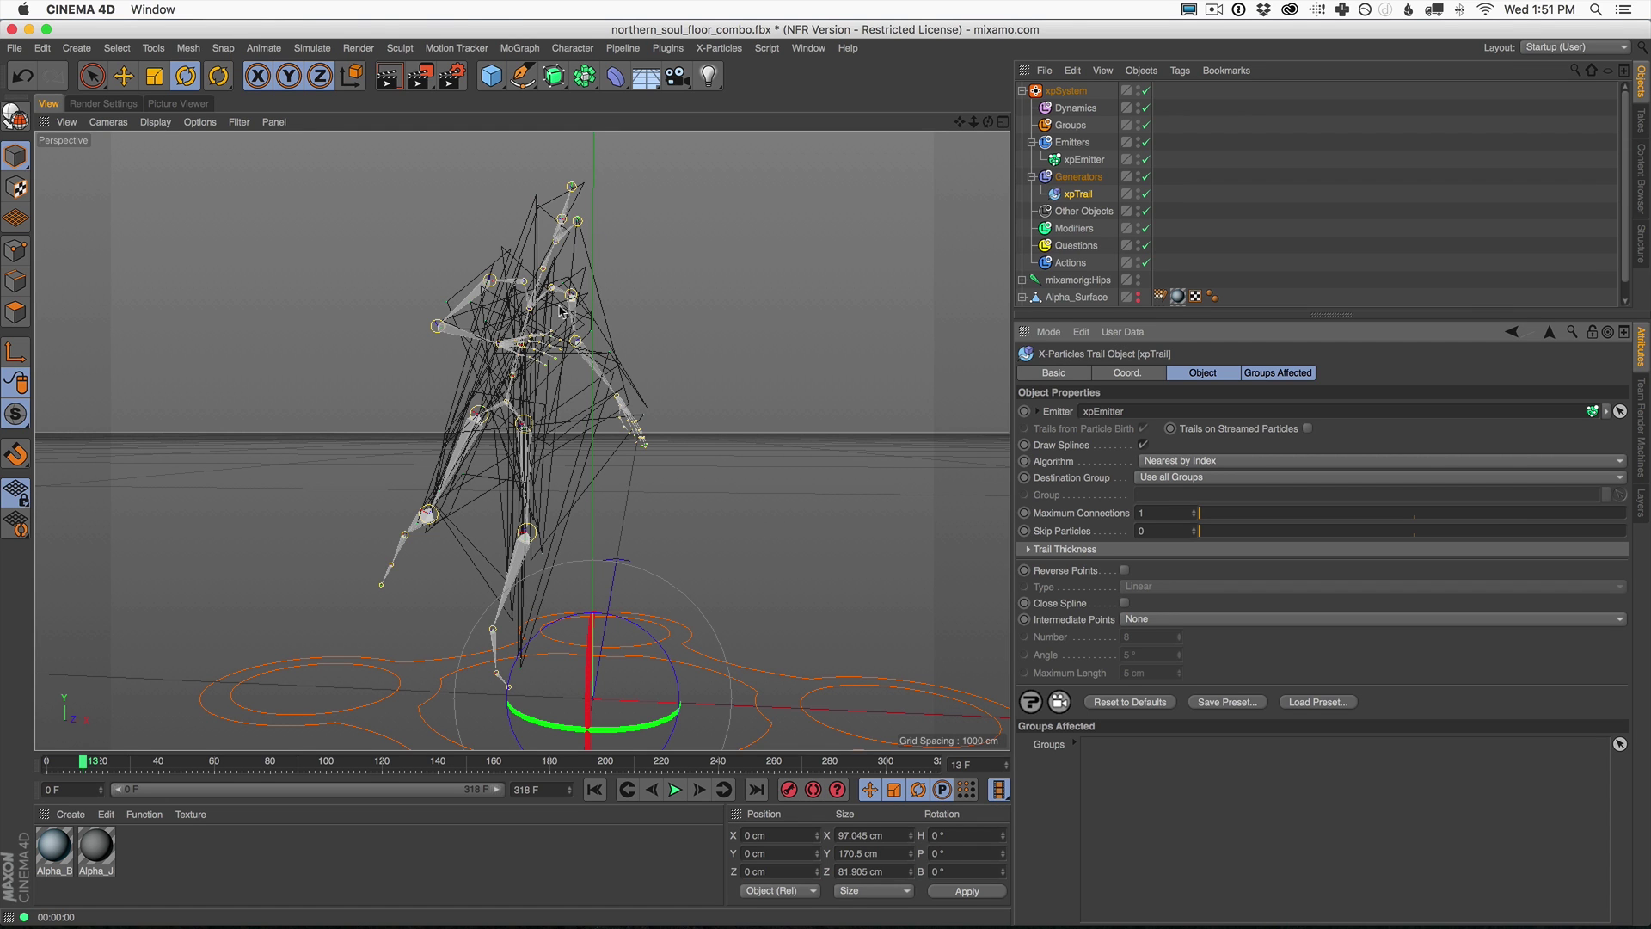
click(675, 790)
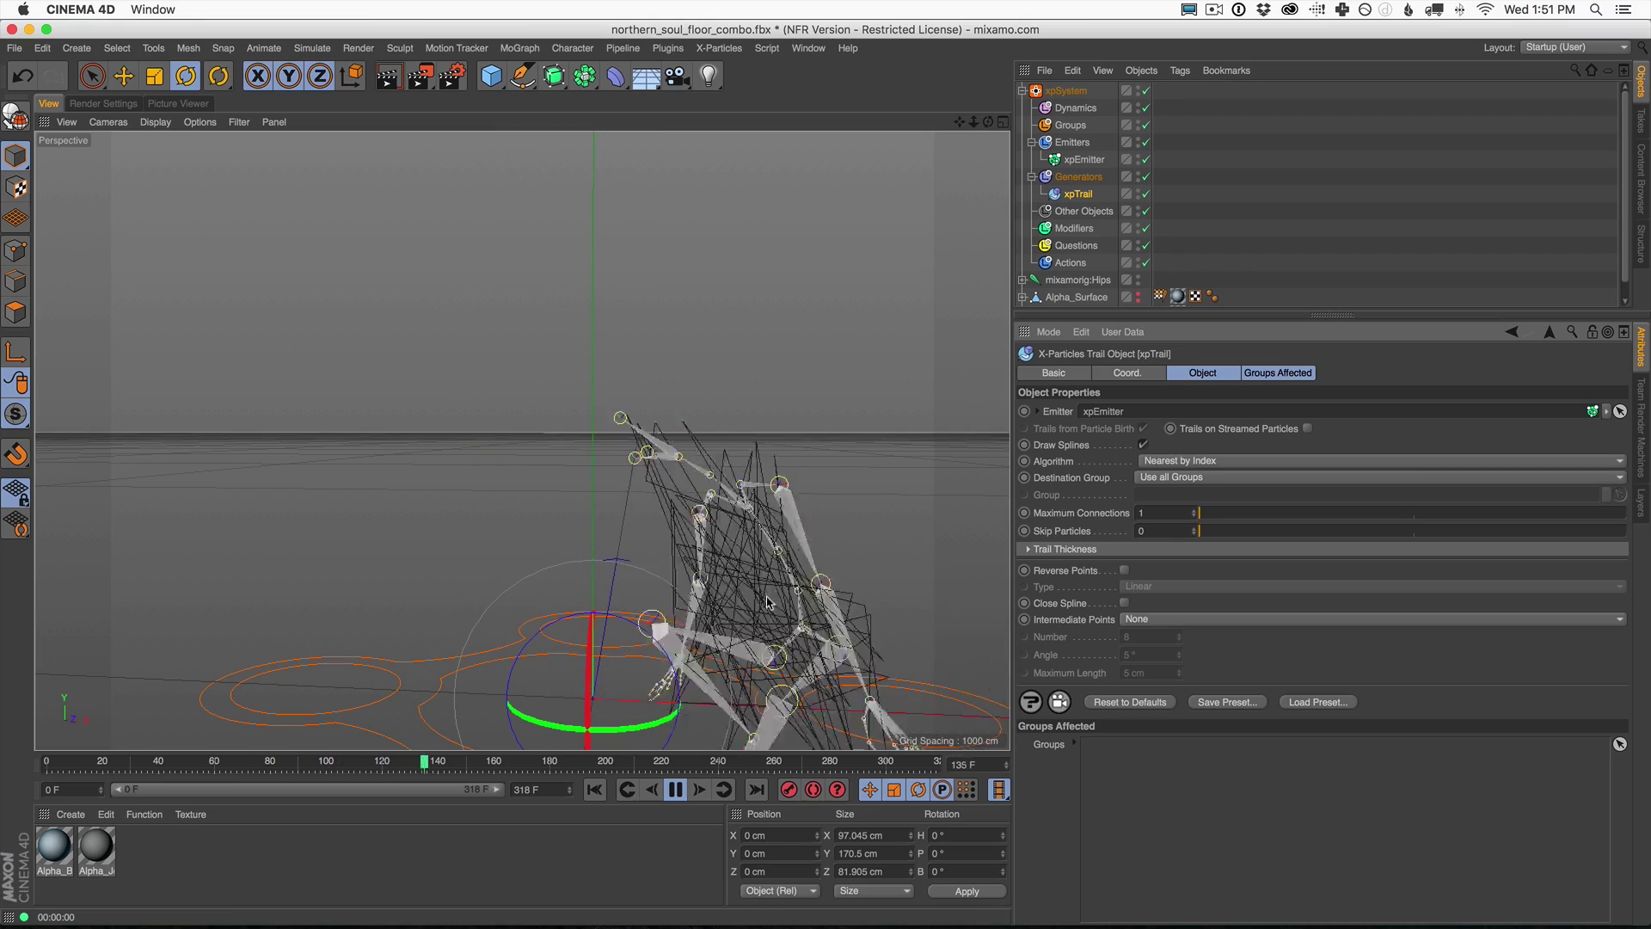
alt+middle_drag(677, 488, 660, 395)
click(675, 789)
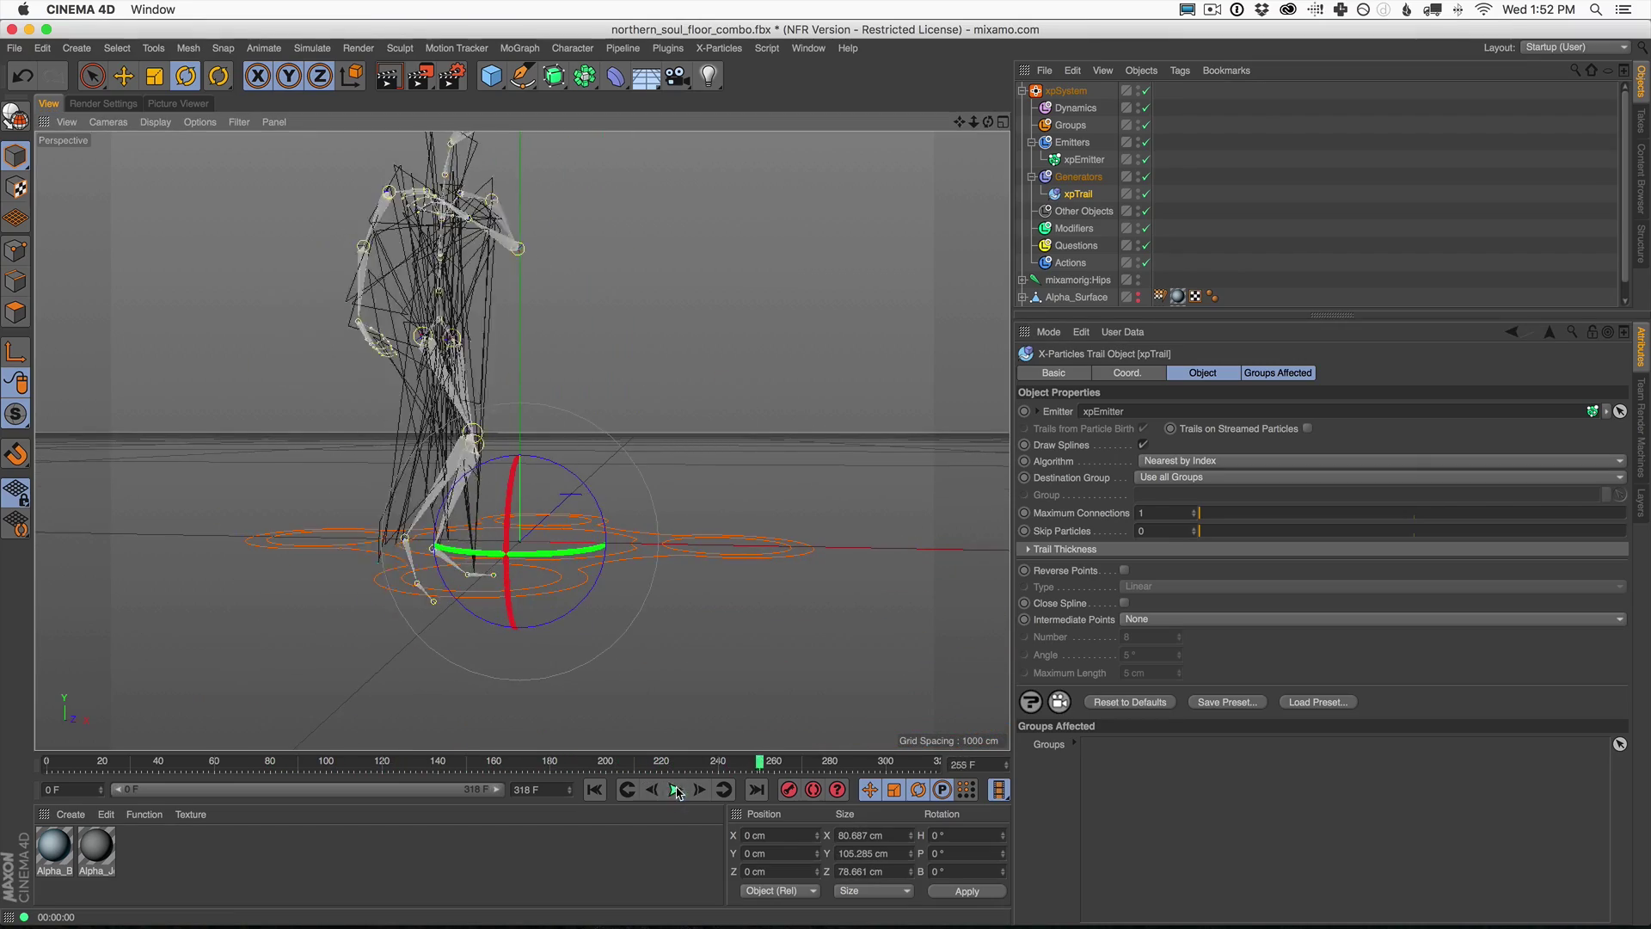
Set xpTrail to Nearest by Distance, All Within Distance at 23, and replay from the start.
click(1180, 465)
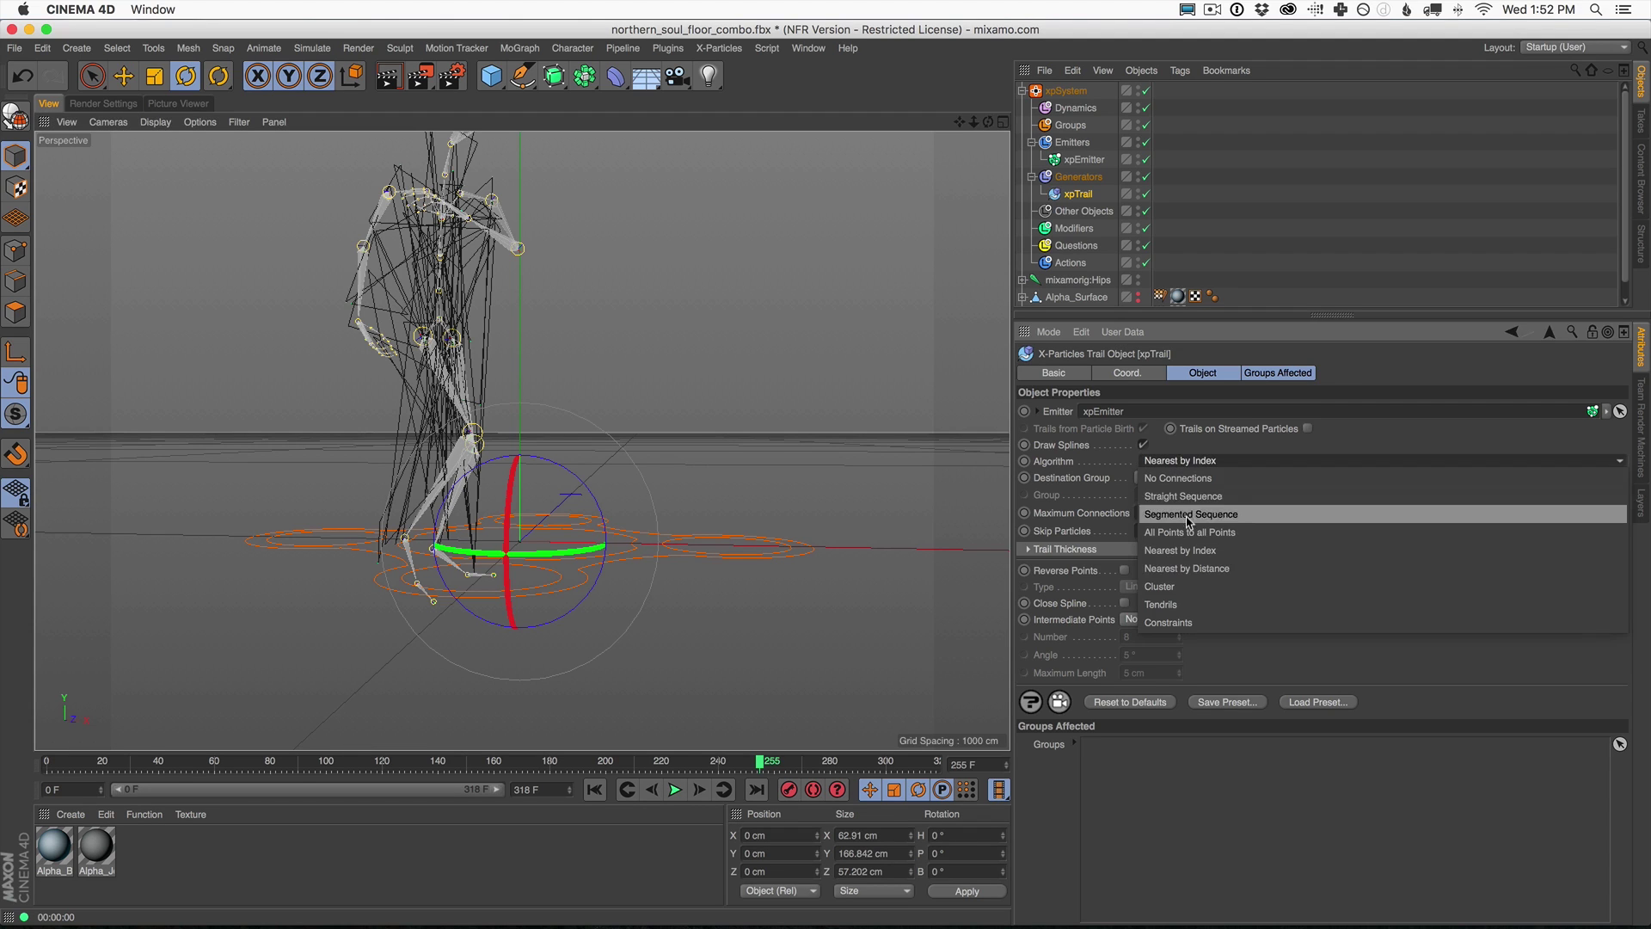
click(1185, 569)
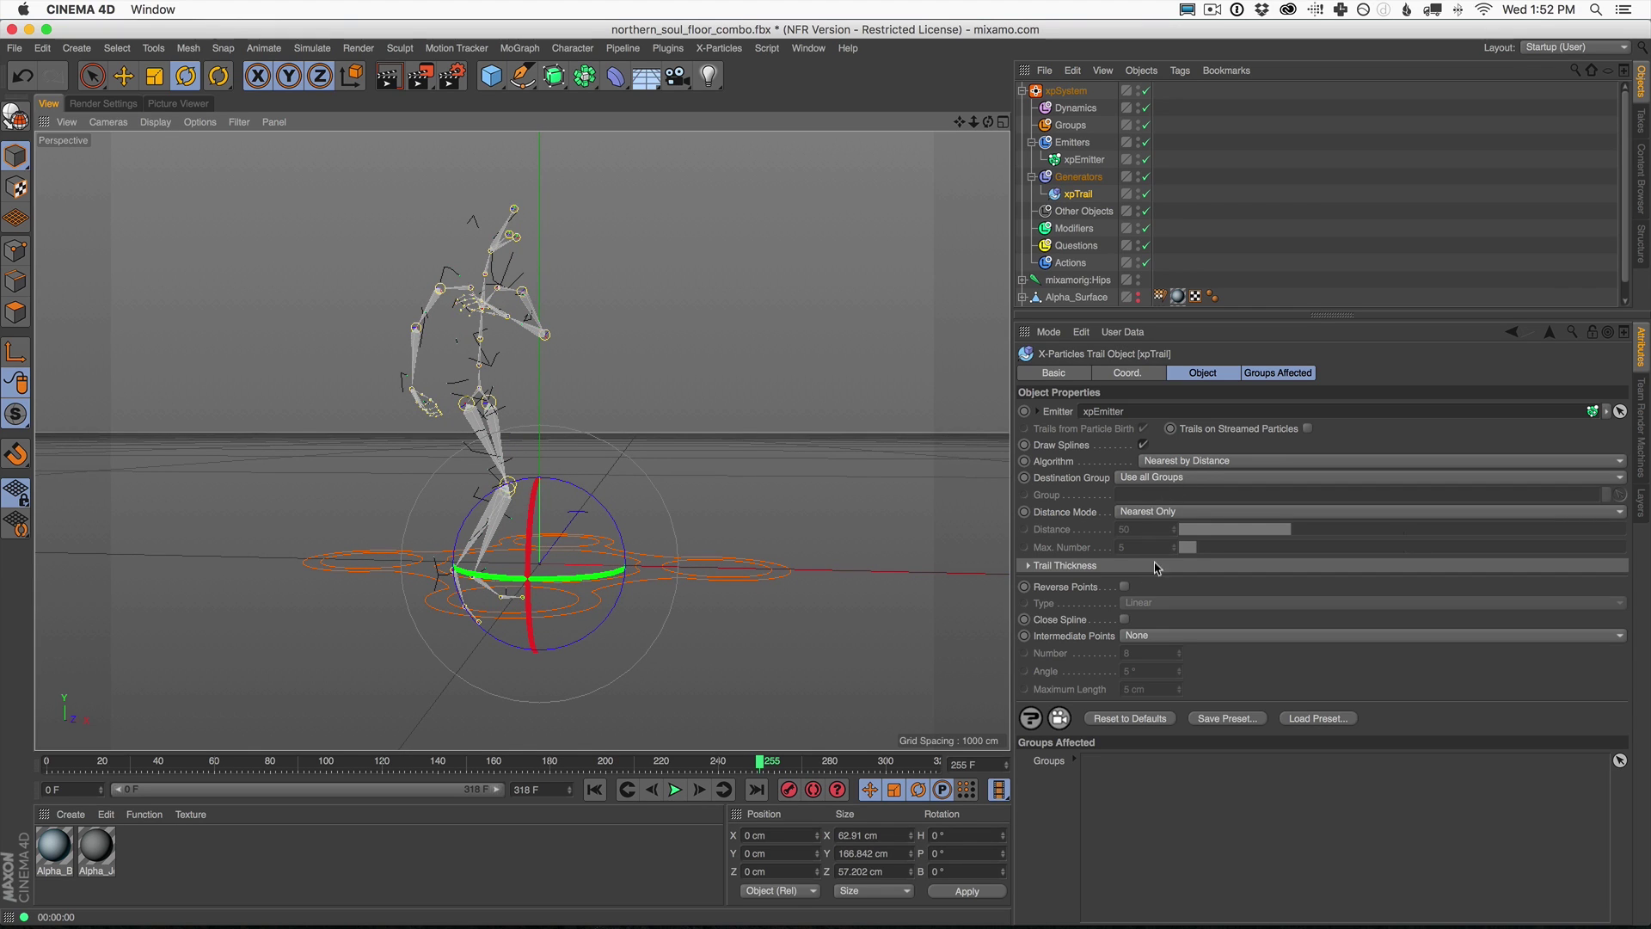
click(1158, 513)
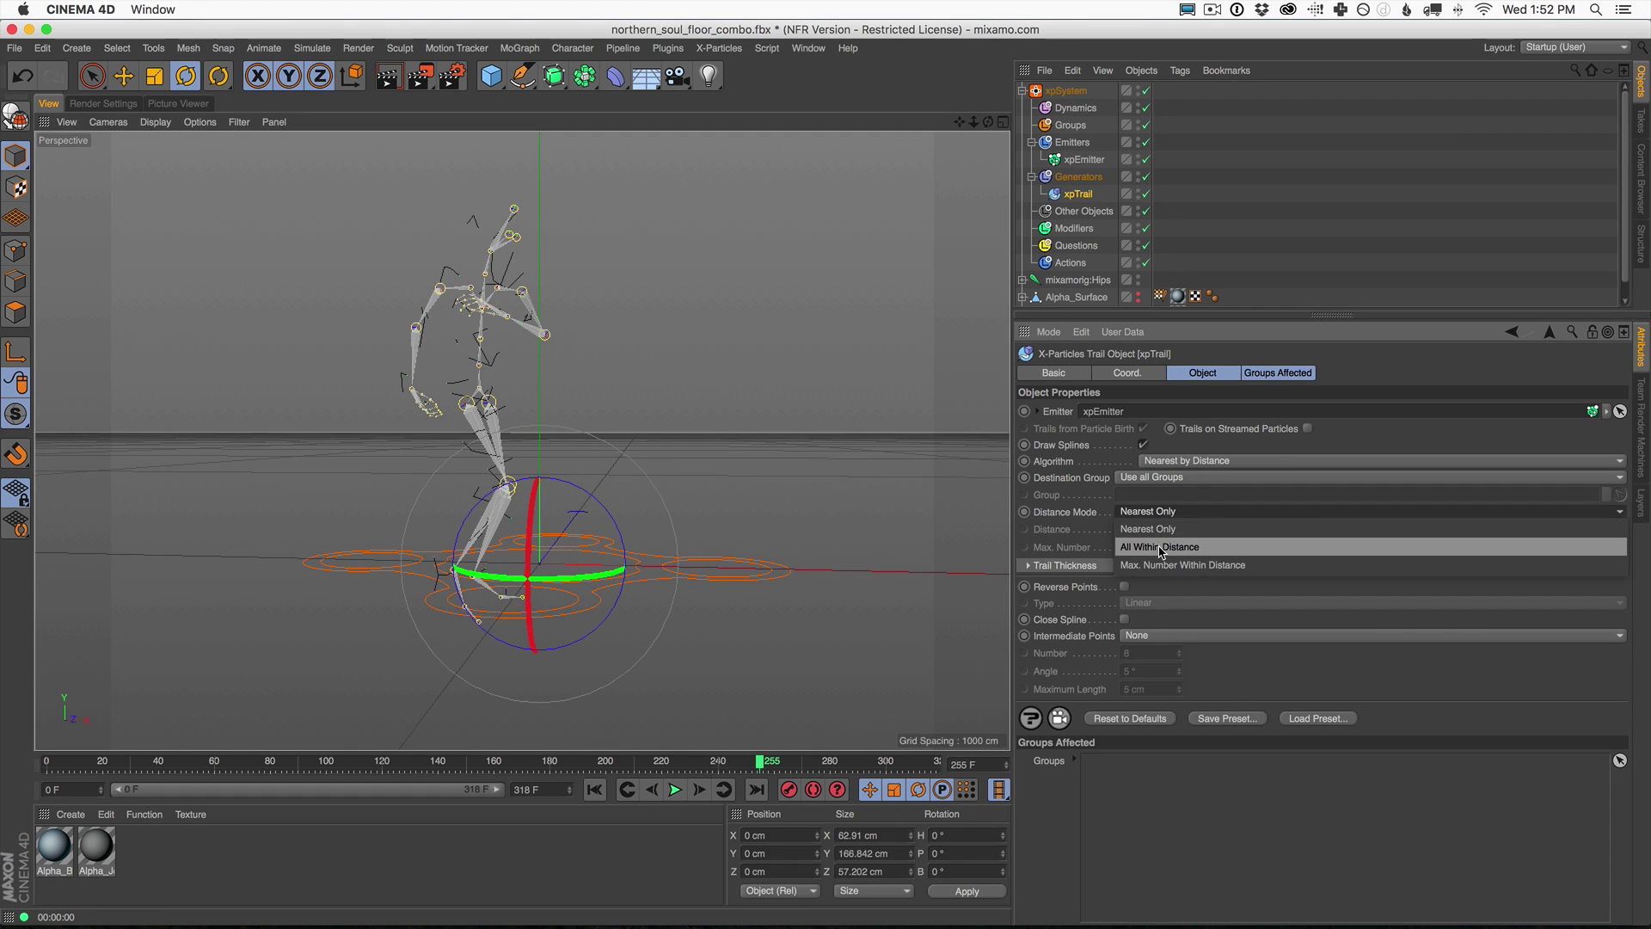
click(1158, 547)
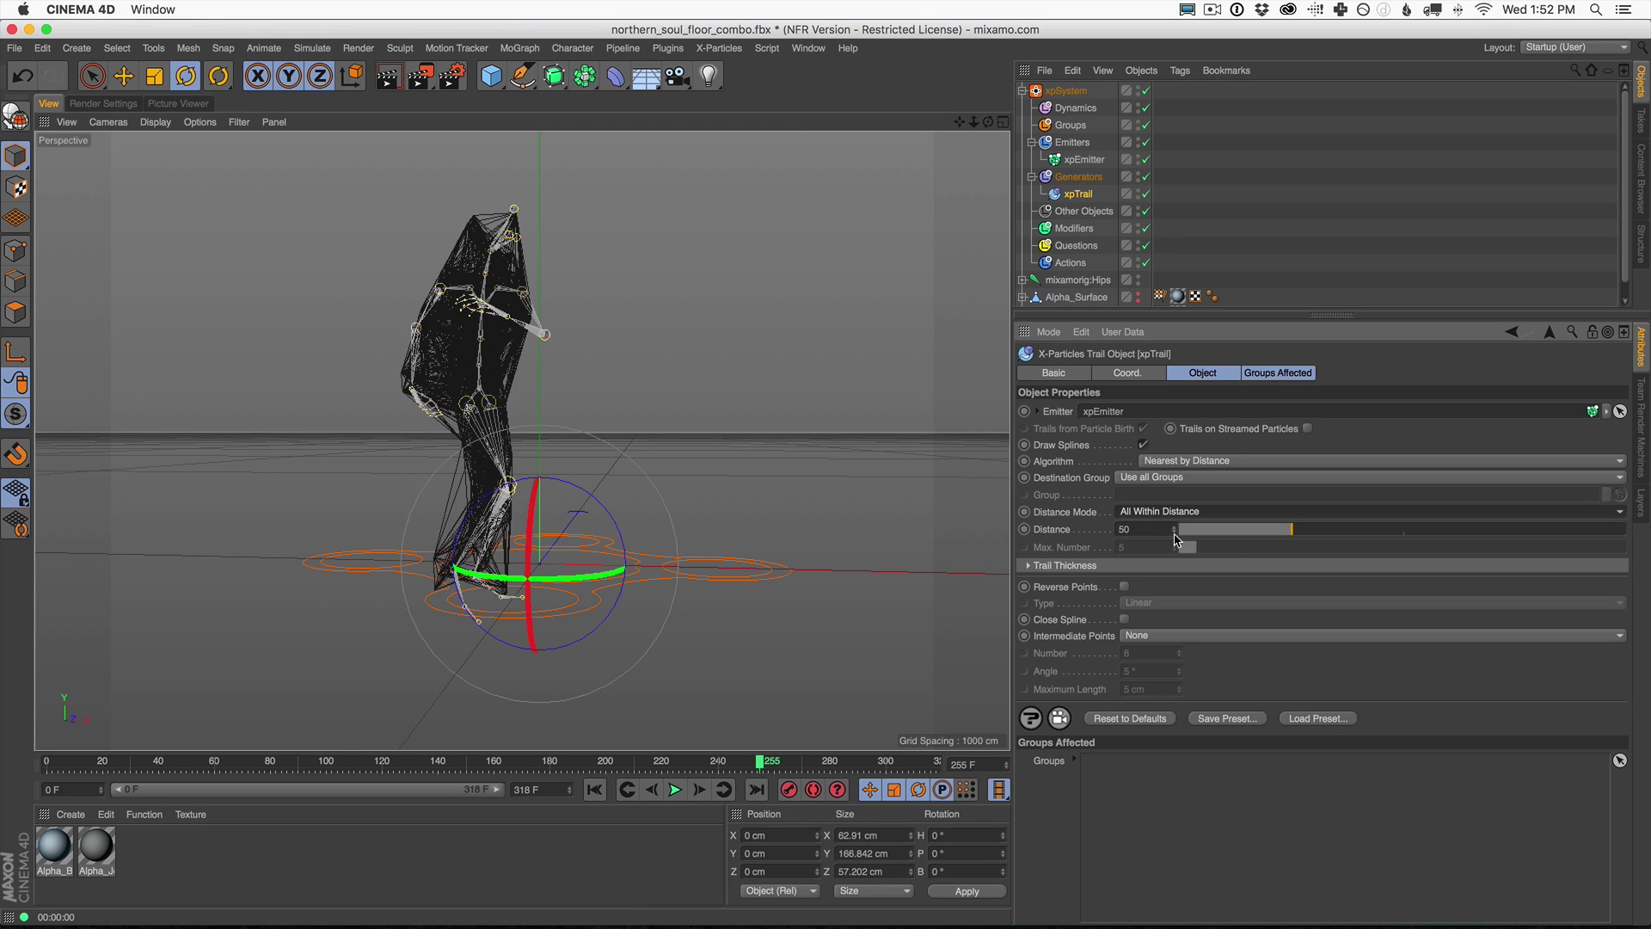
drag(1288, 532, 1231, 544)
click(594, 789)
click(675, 790)
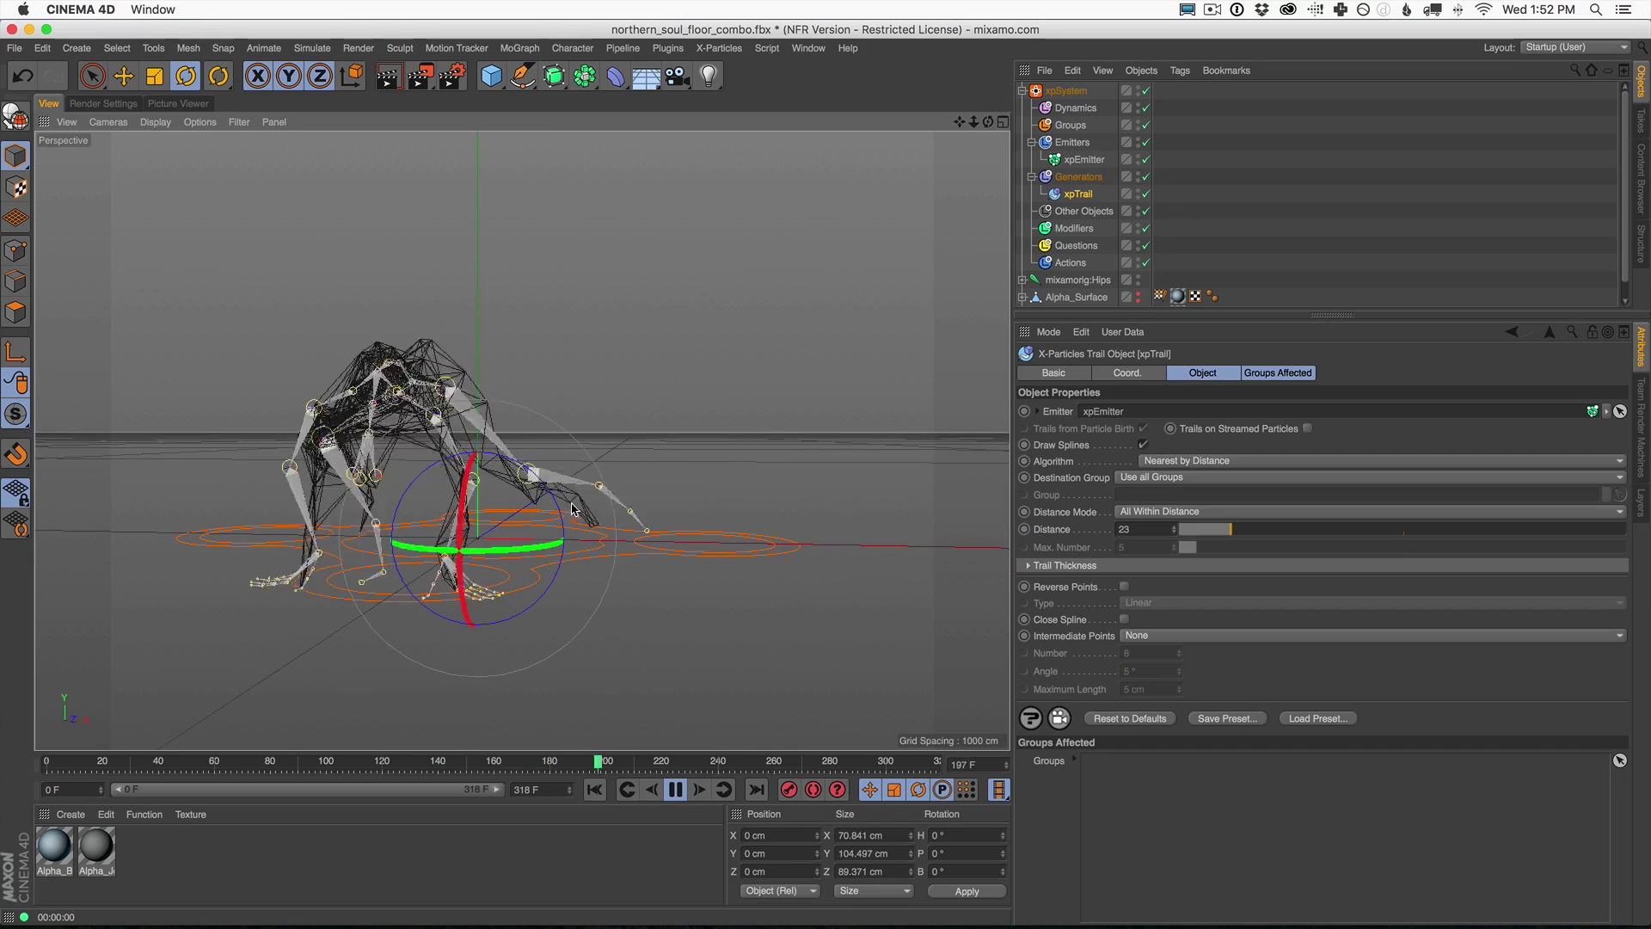
Stop playback, move in on the dancer, and test-render the trail lines, then clear the render.
key(F8)
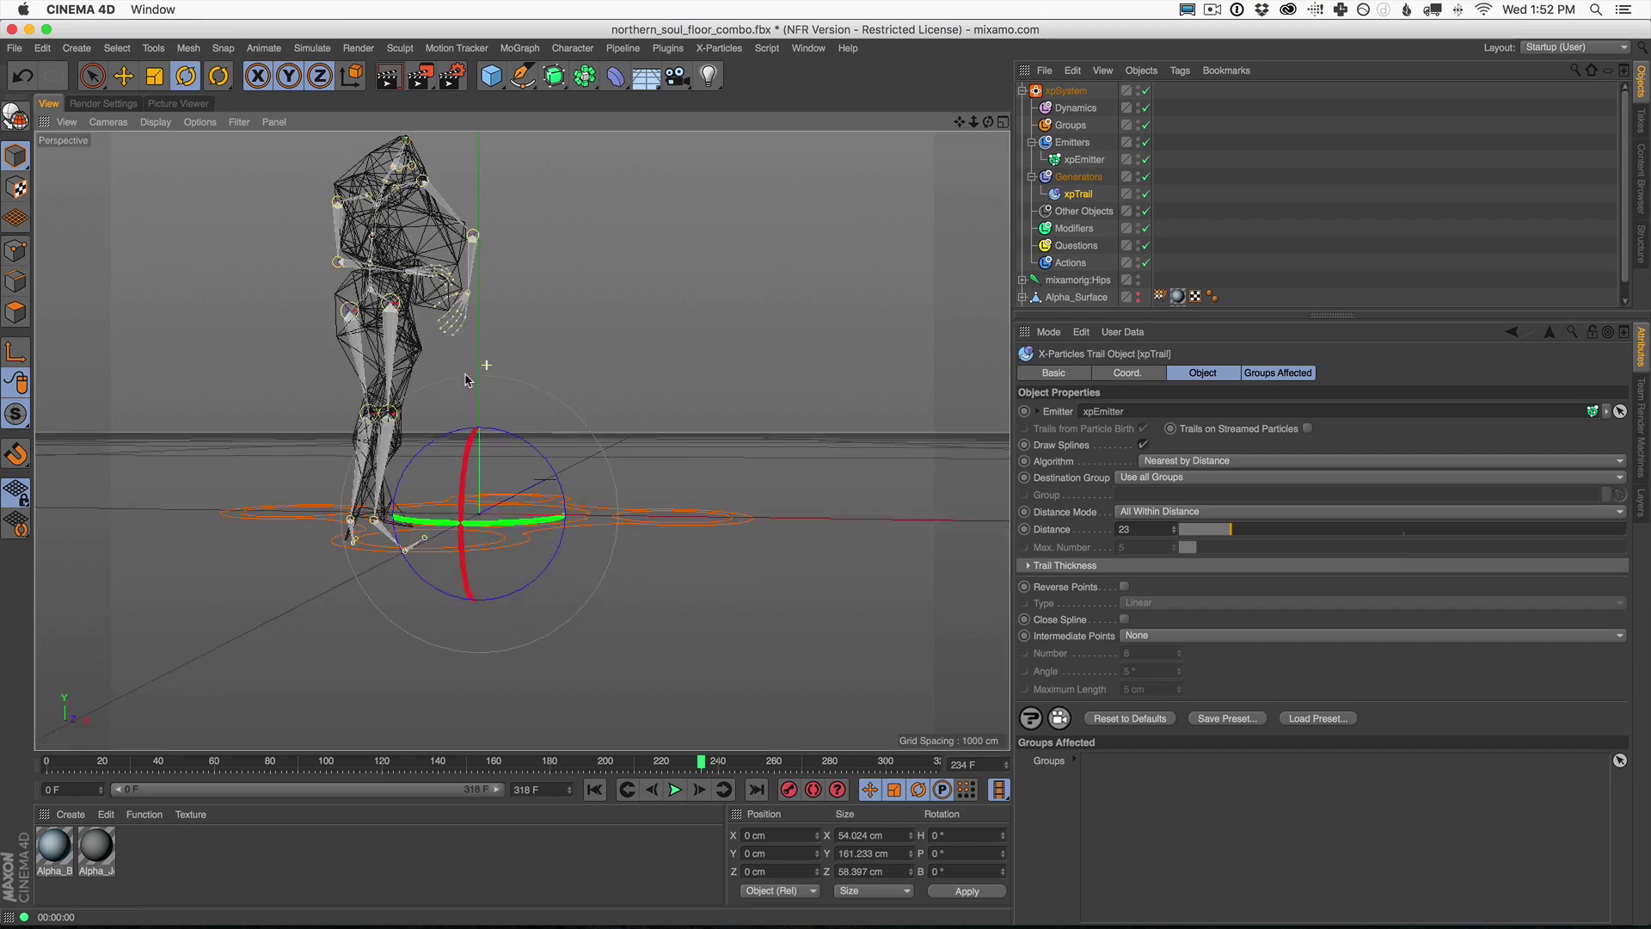
alt+middle_drag(465, 379, 561, 277)
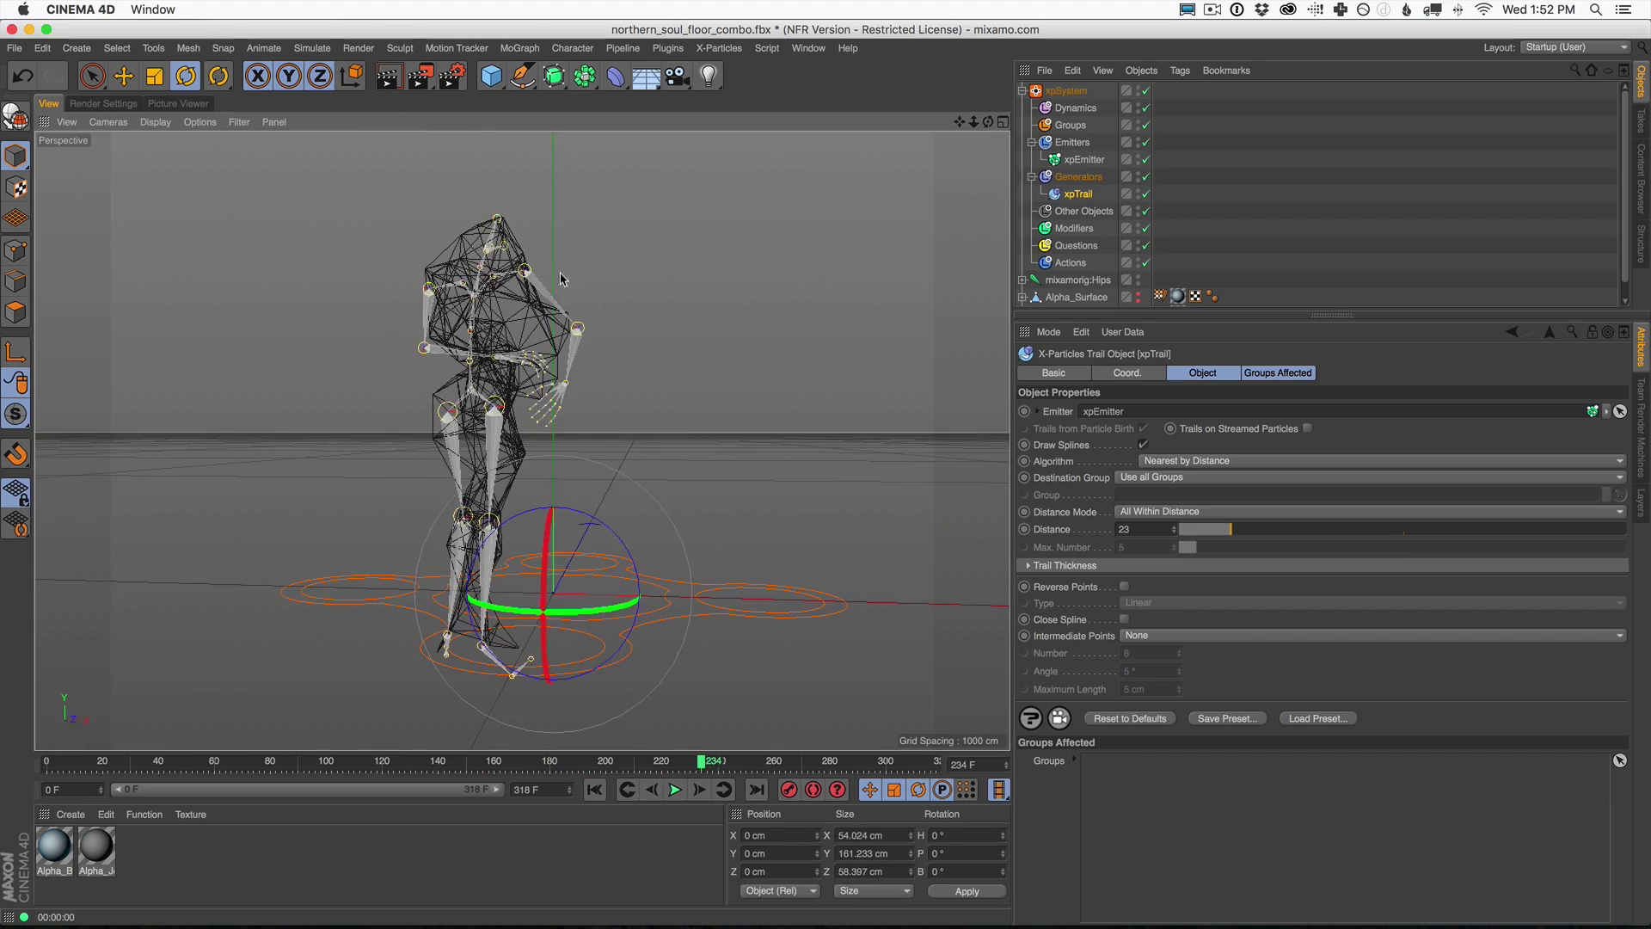
click(386, 80)
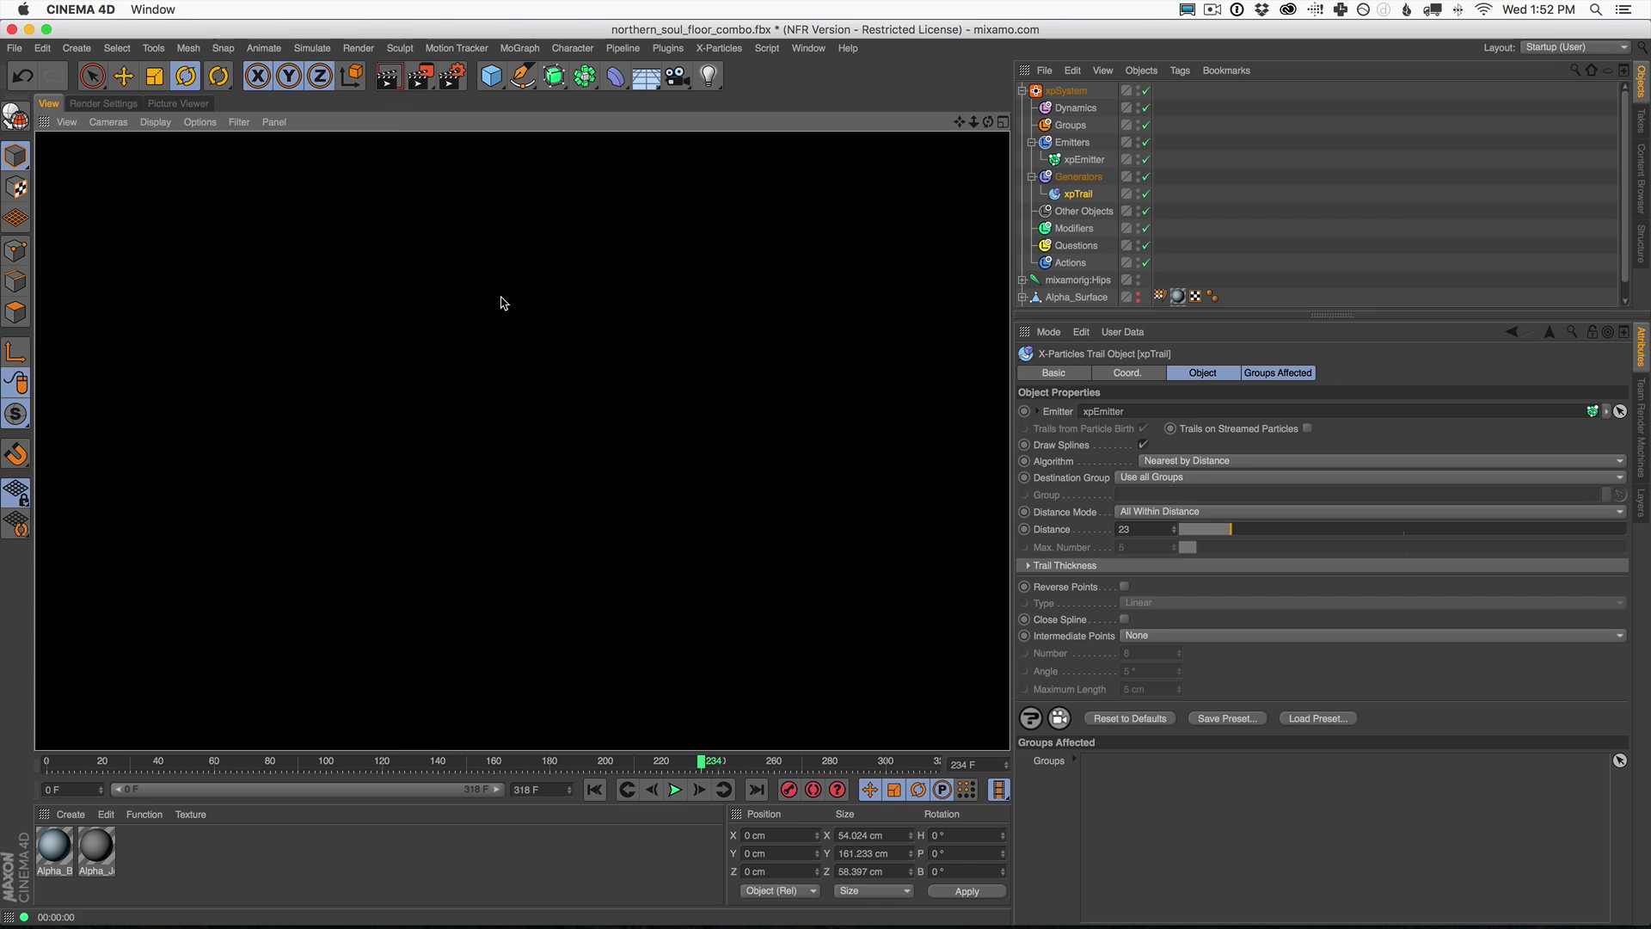
click(1022, 91)
click(1075, 108)
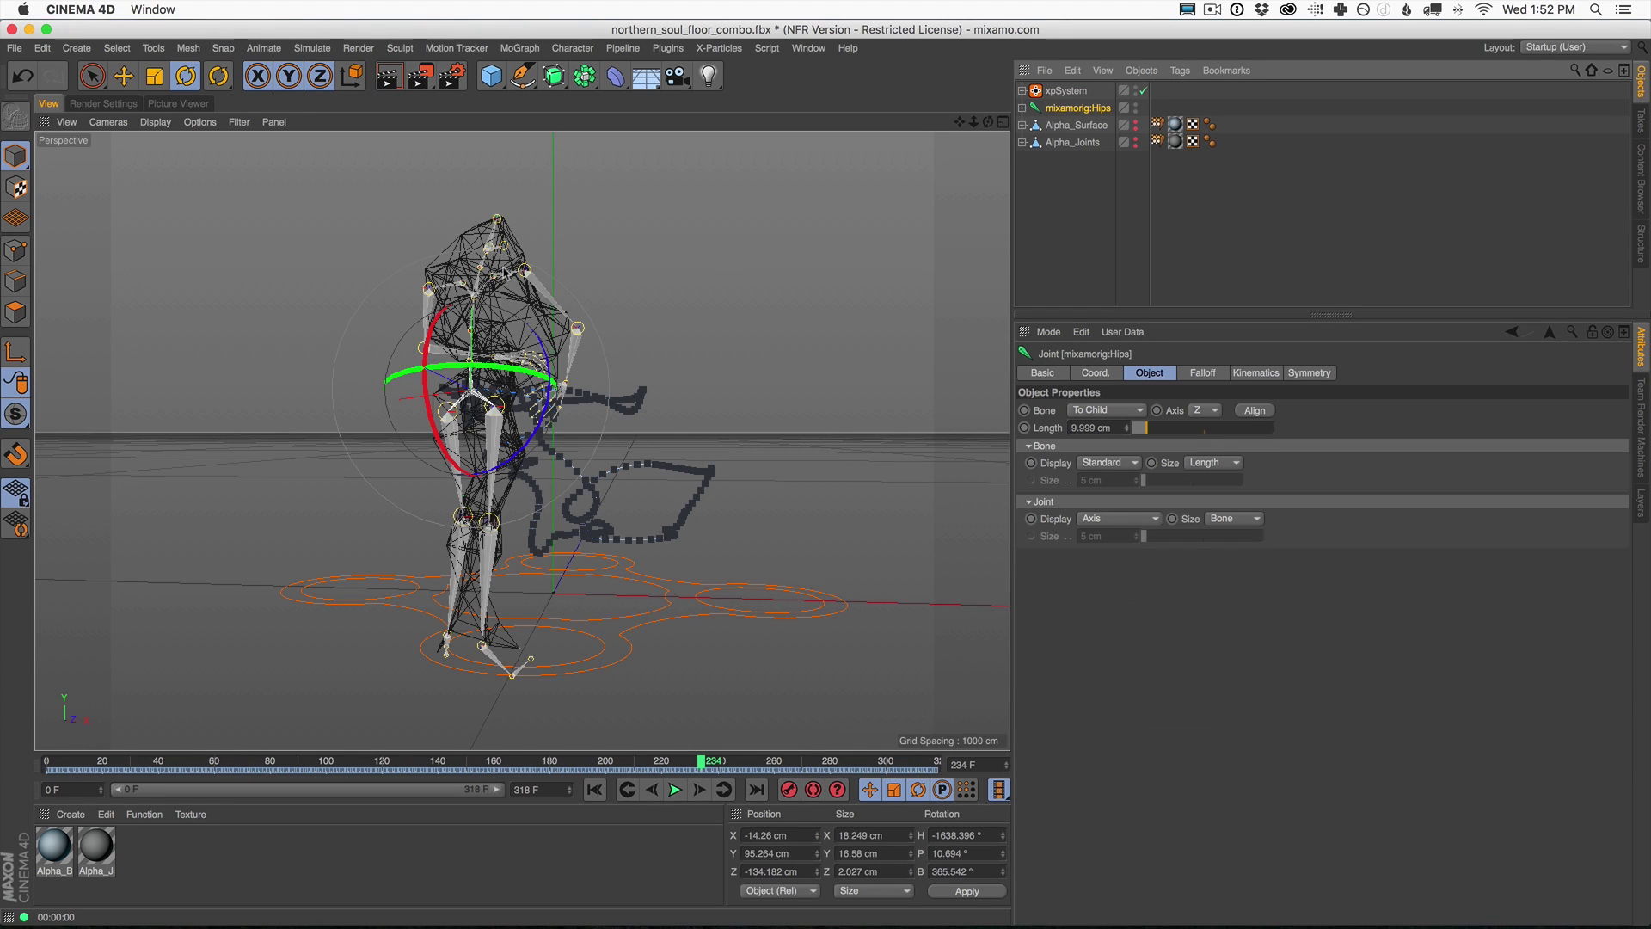
click(1022, 90)
Create an X-Particles Material, apply it to xpTrail, and preview the bright green trail lines.
click(73, 815)
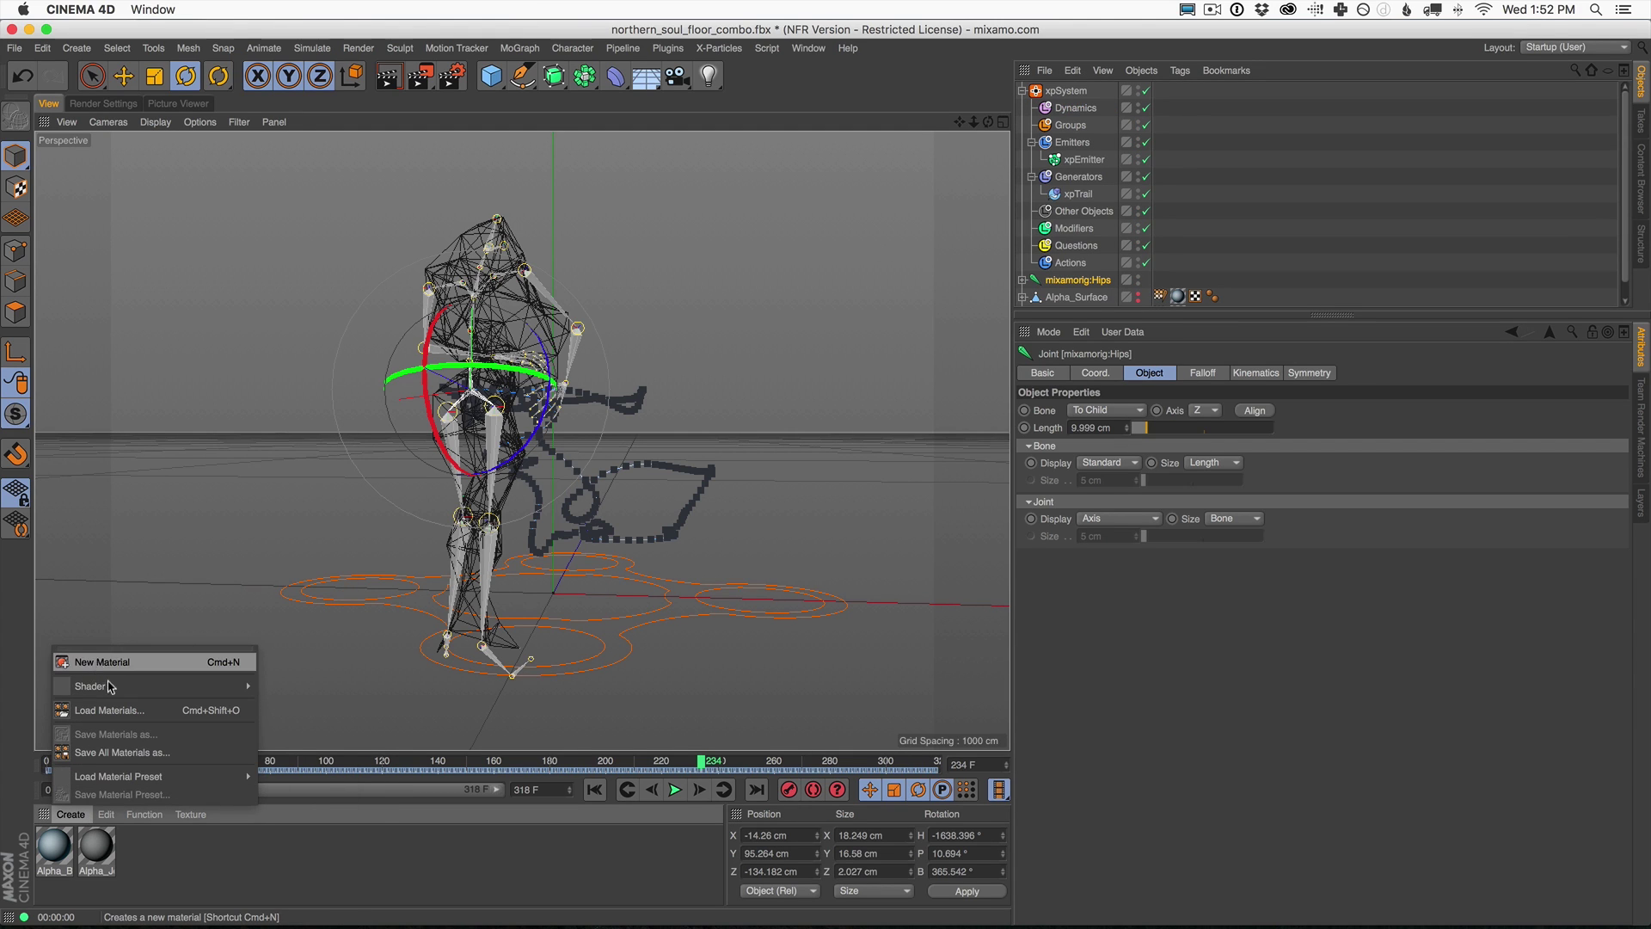
mouse_move(106, 686)
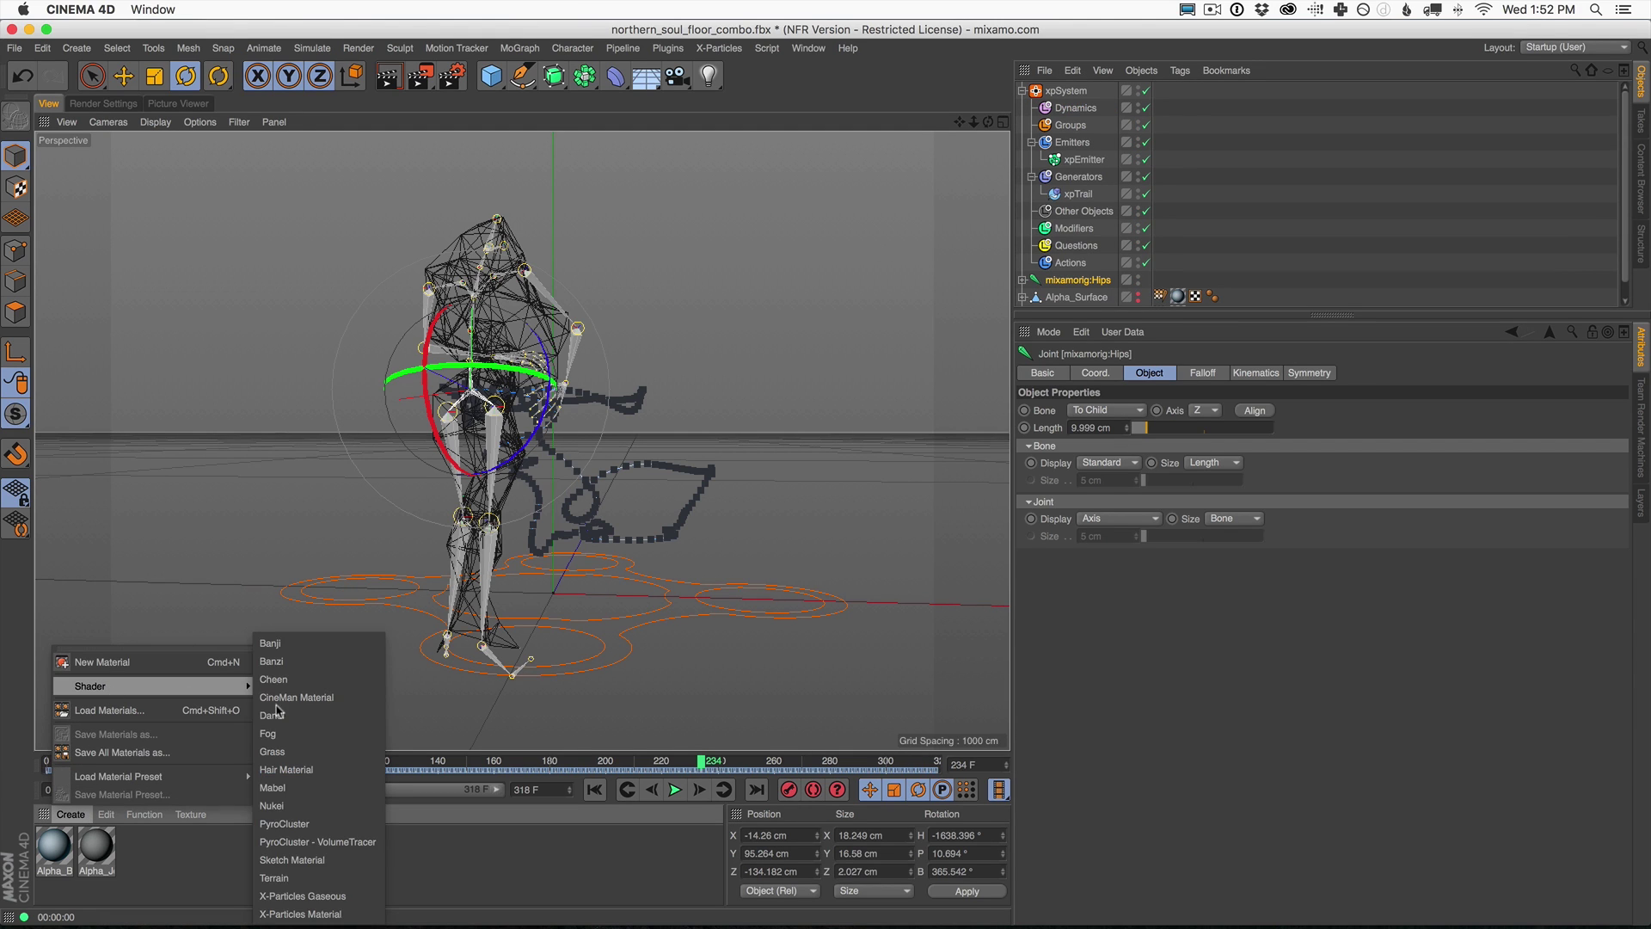
click(320, 915)
drag(72, 831, 1080, 196)
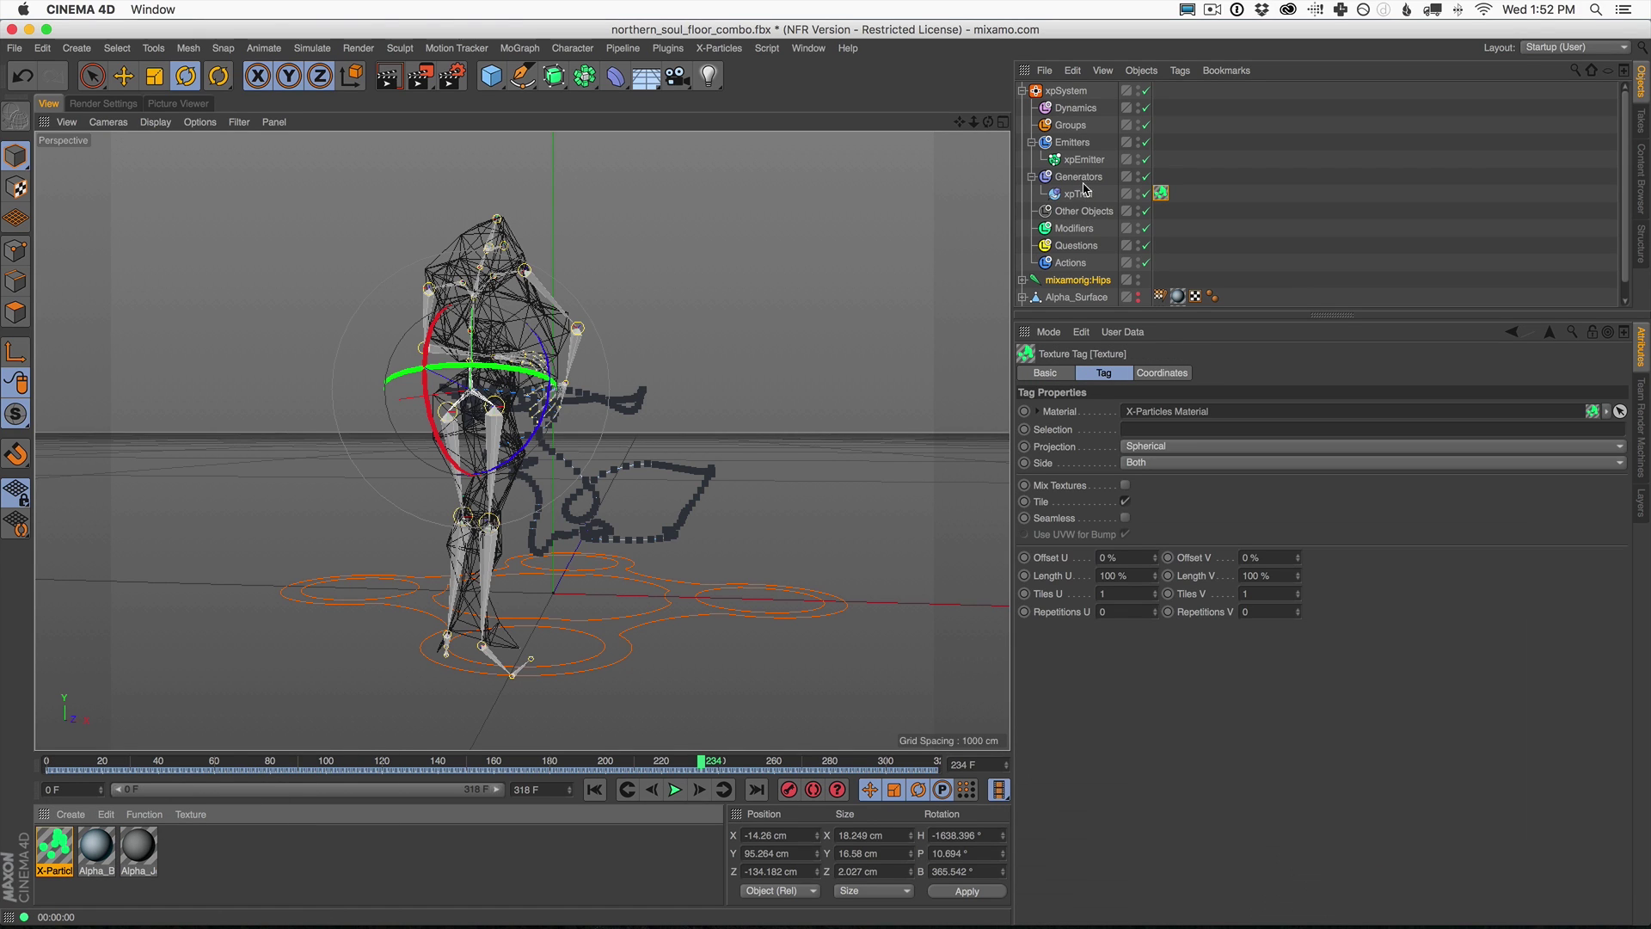
click(391, 77)
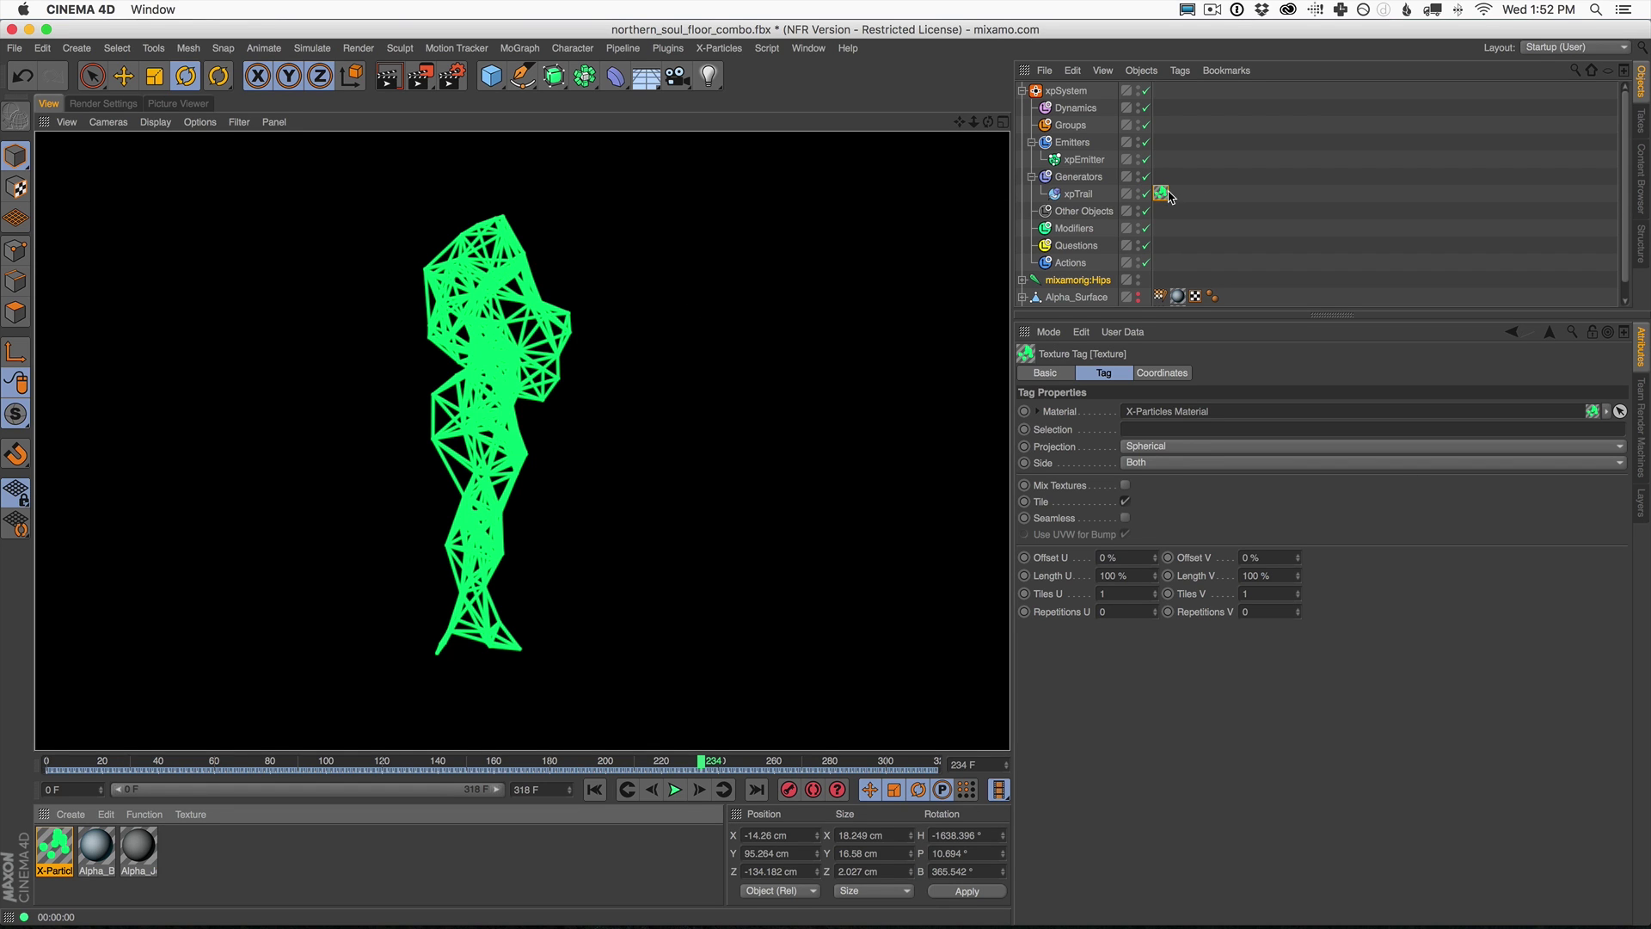
click(524, 443)
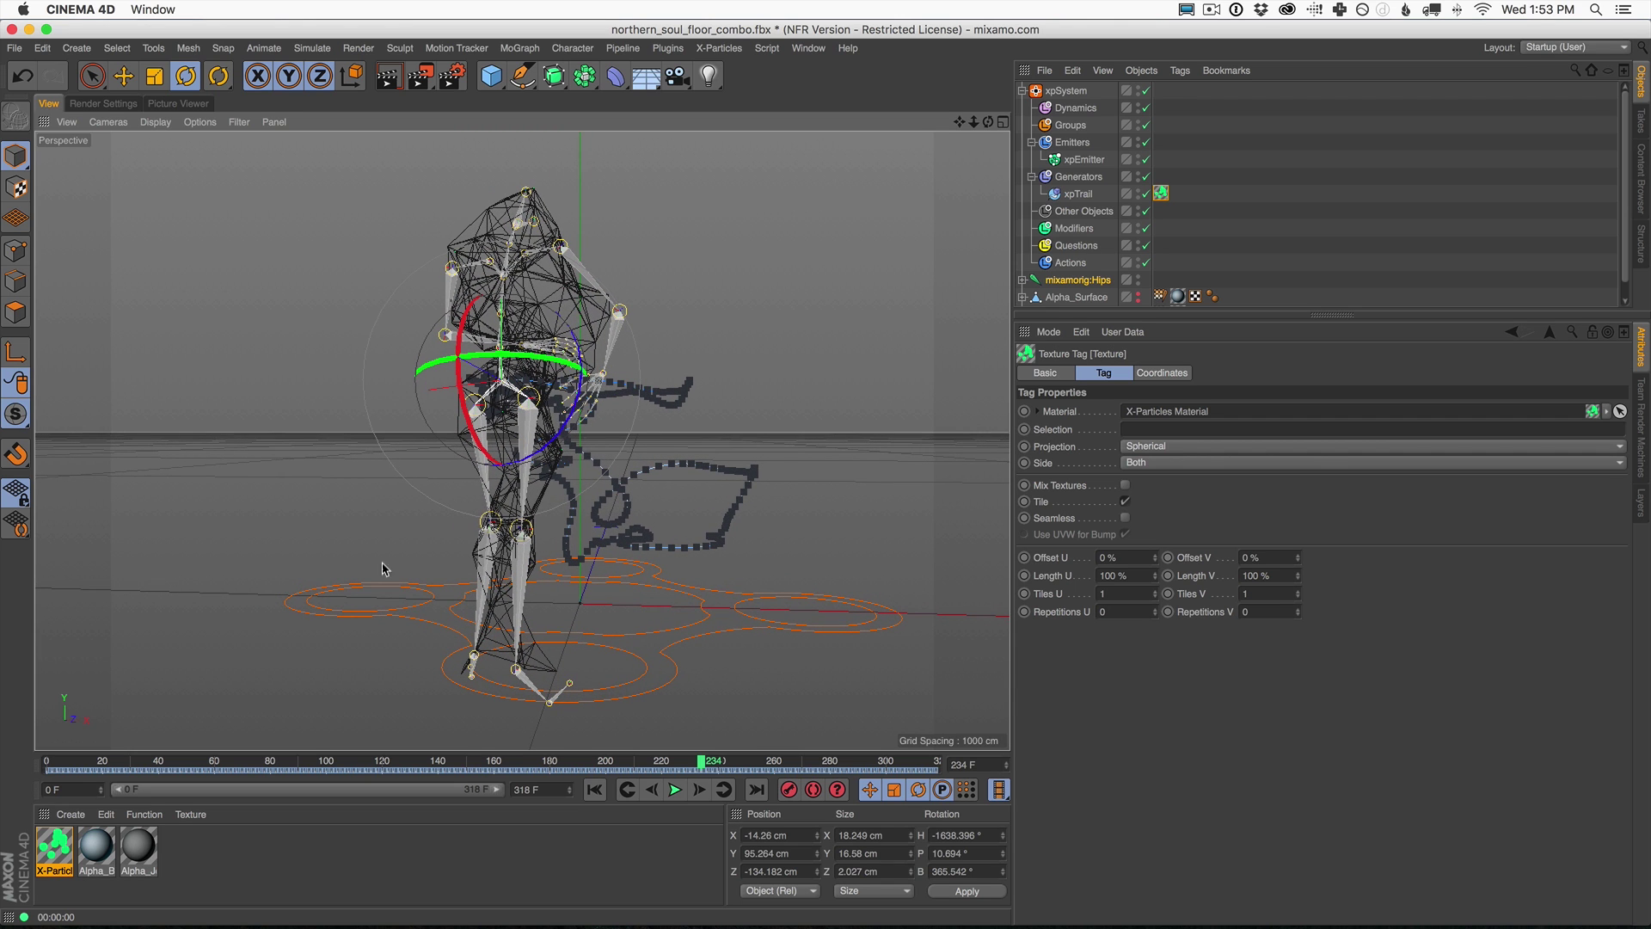
Set the X-Particles Material's Color Mode to Single Color white.
double_click(55, 847)
drag(385, 154, 981, 209)
click(898, 375)
click(1109, 268)
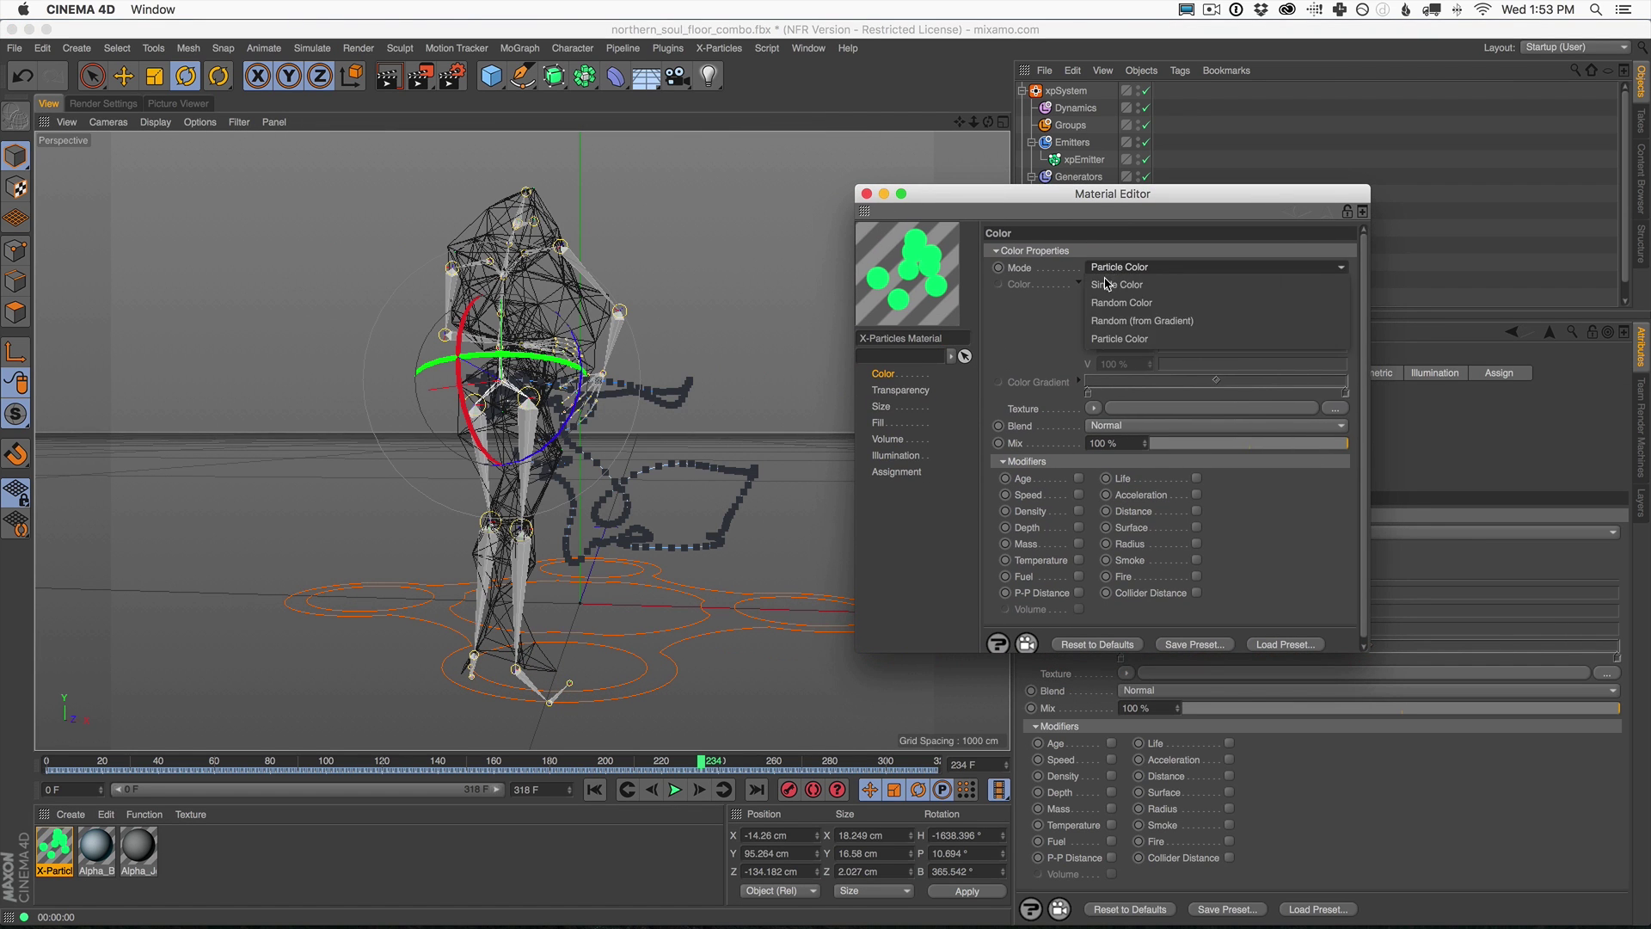
click(1121, 302)
click(1123, 269)
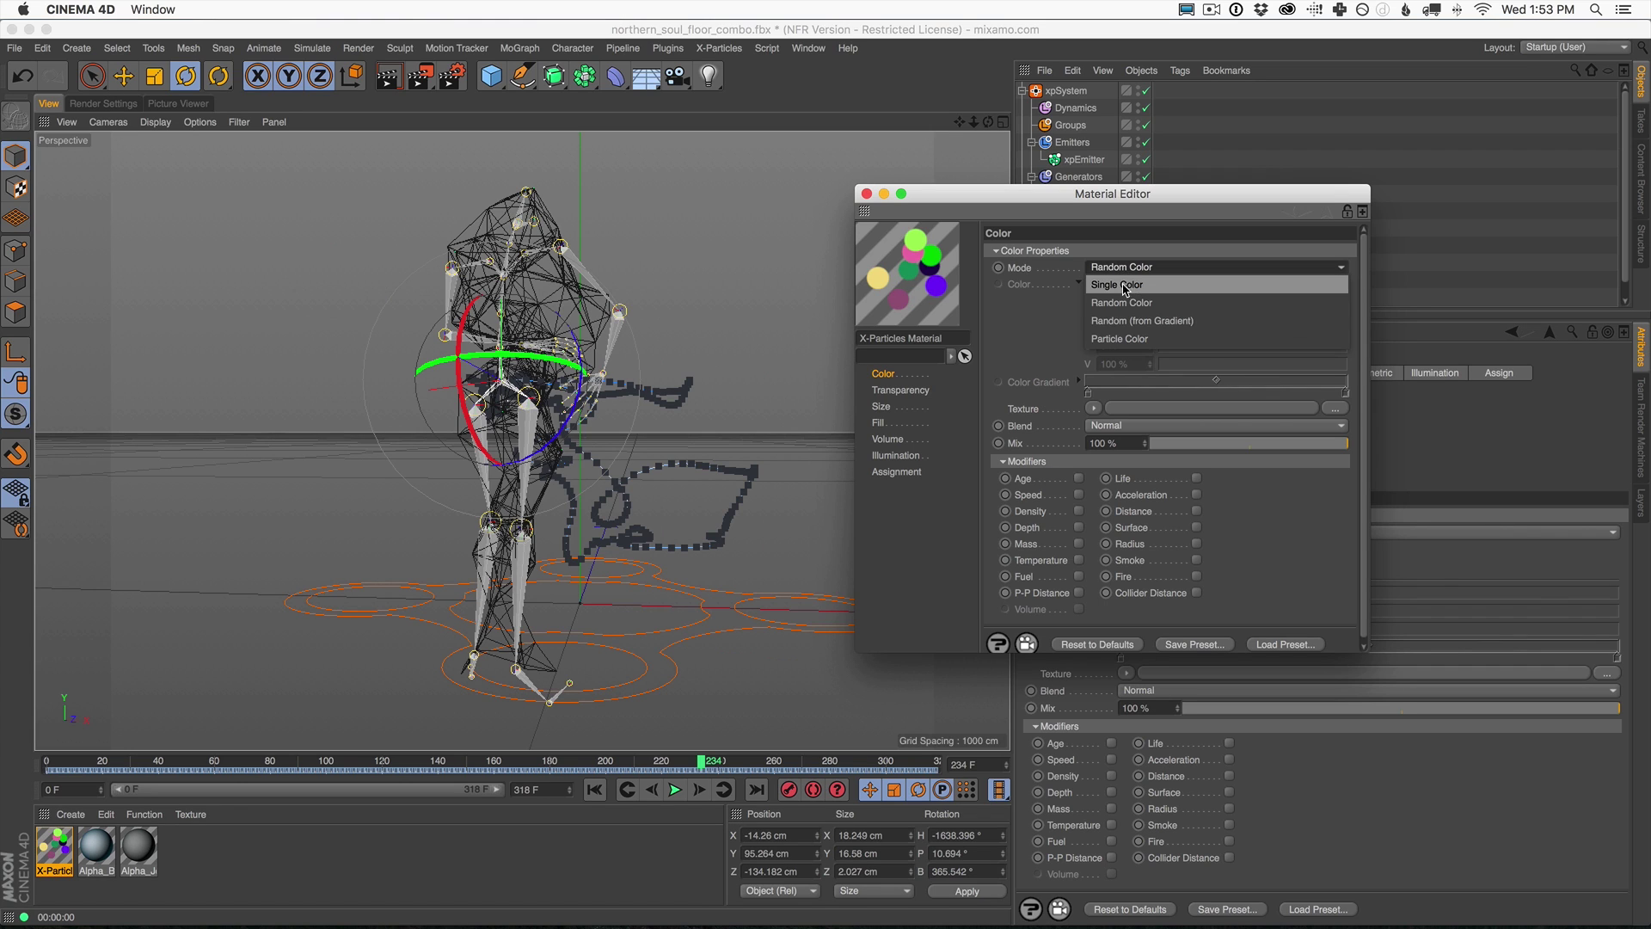
click(1122, 286)
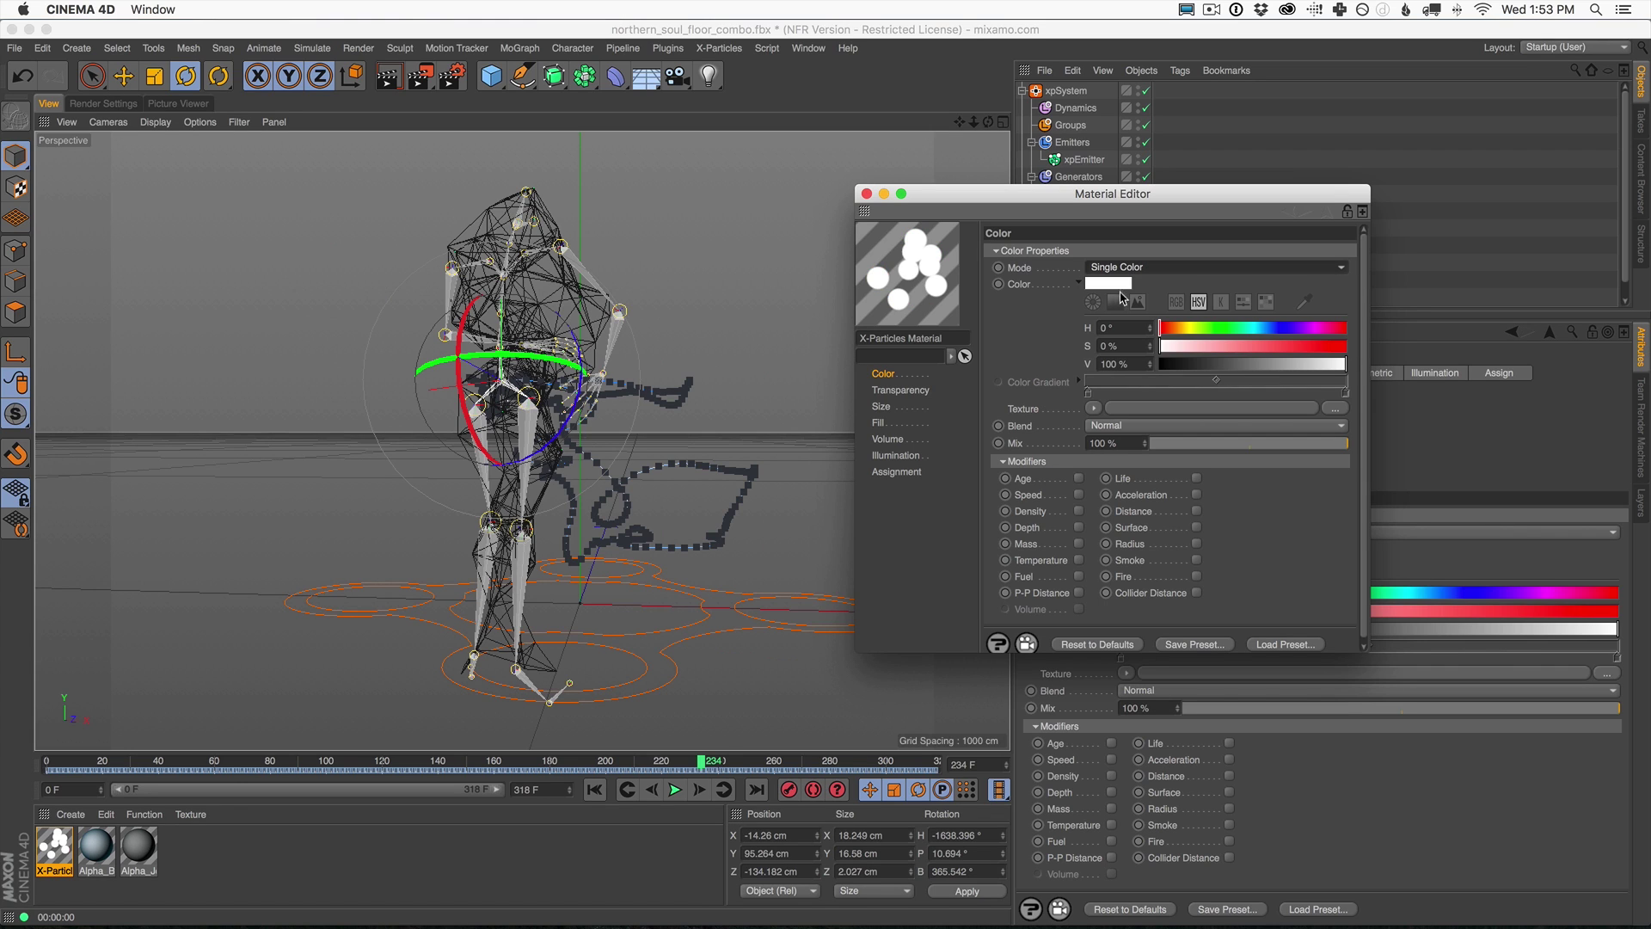
Shrink the material's Size Scale to 11% and preview the thin white trail lines.
click(883, 408)
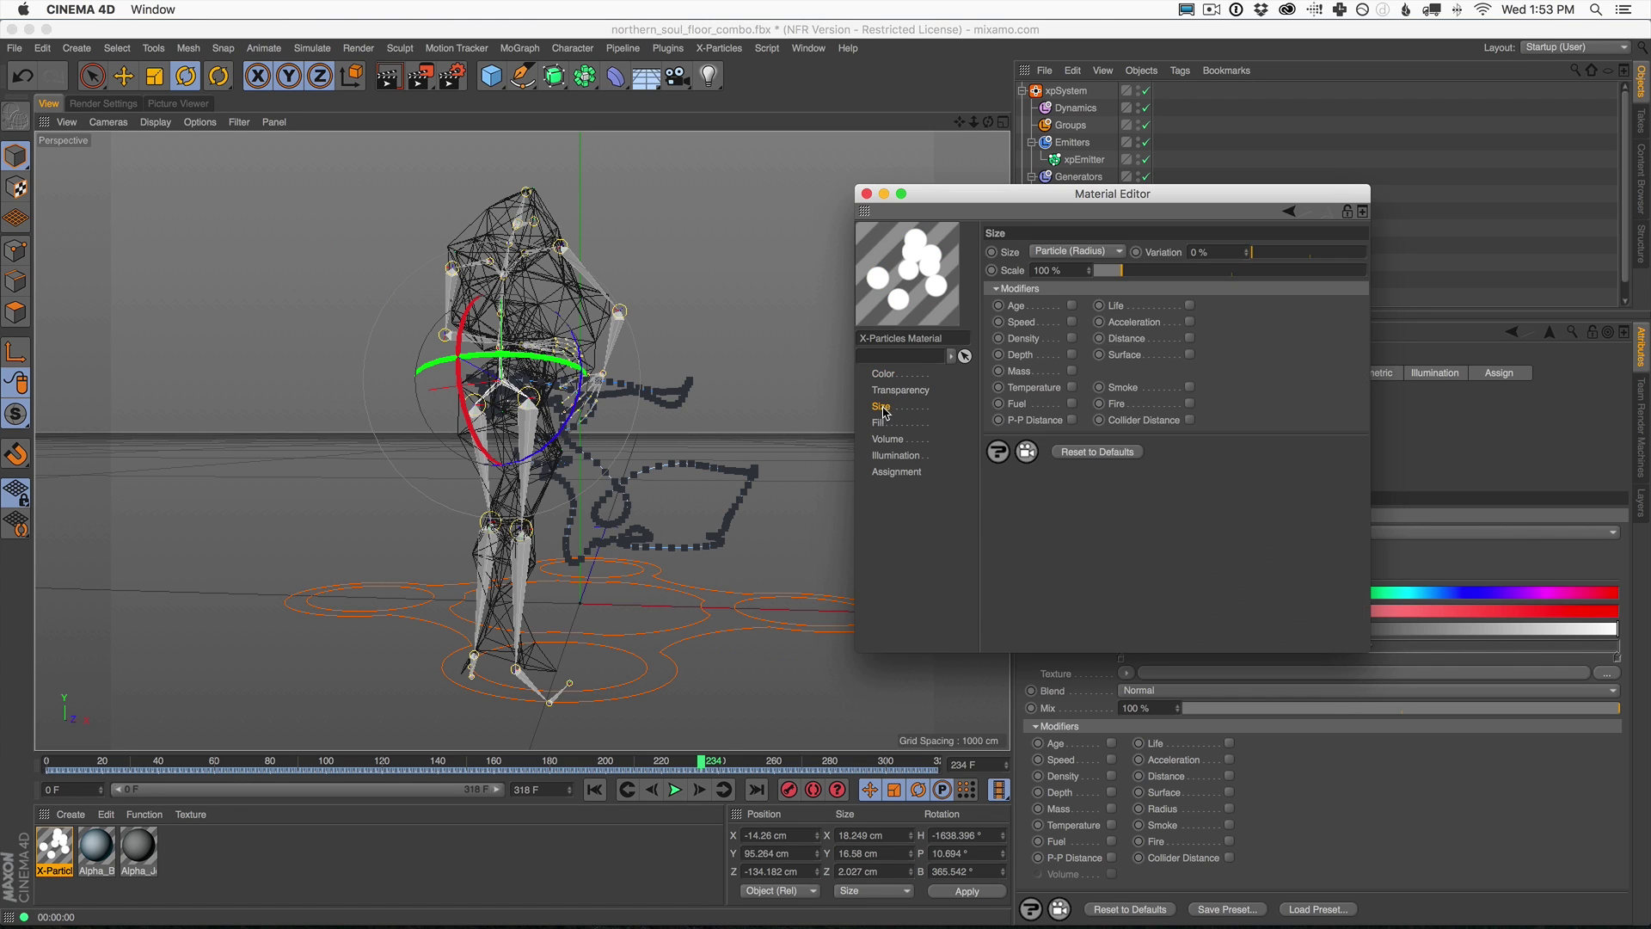
drag(1109, 275, 1096, 277)
click(388, 78)
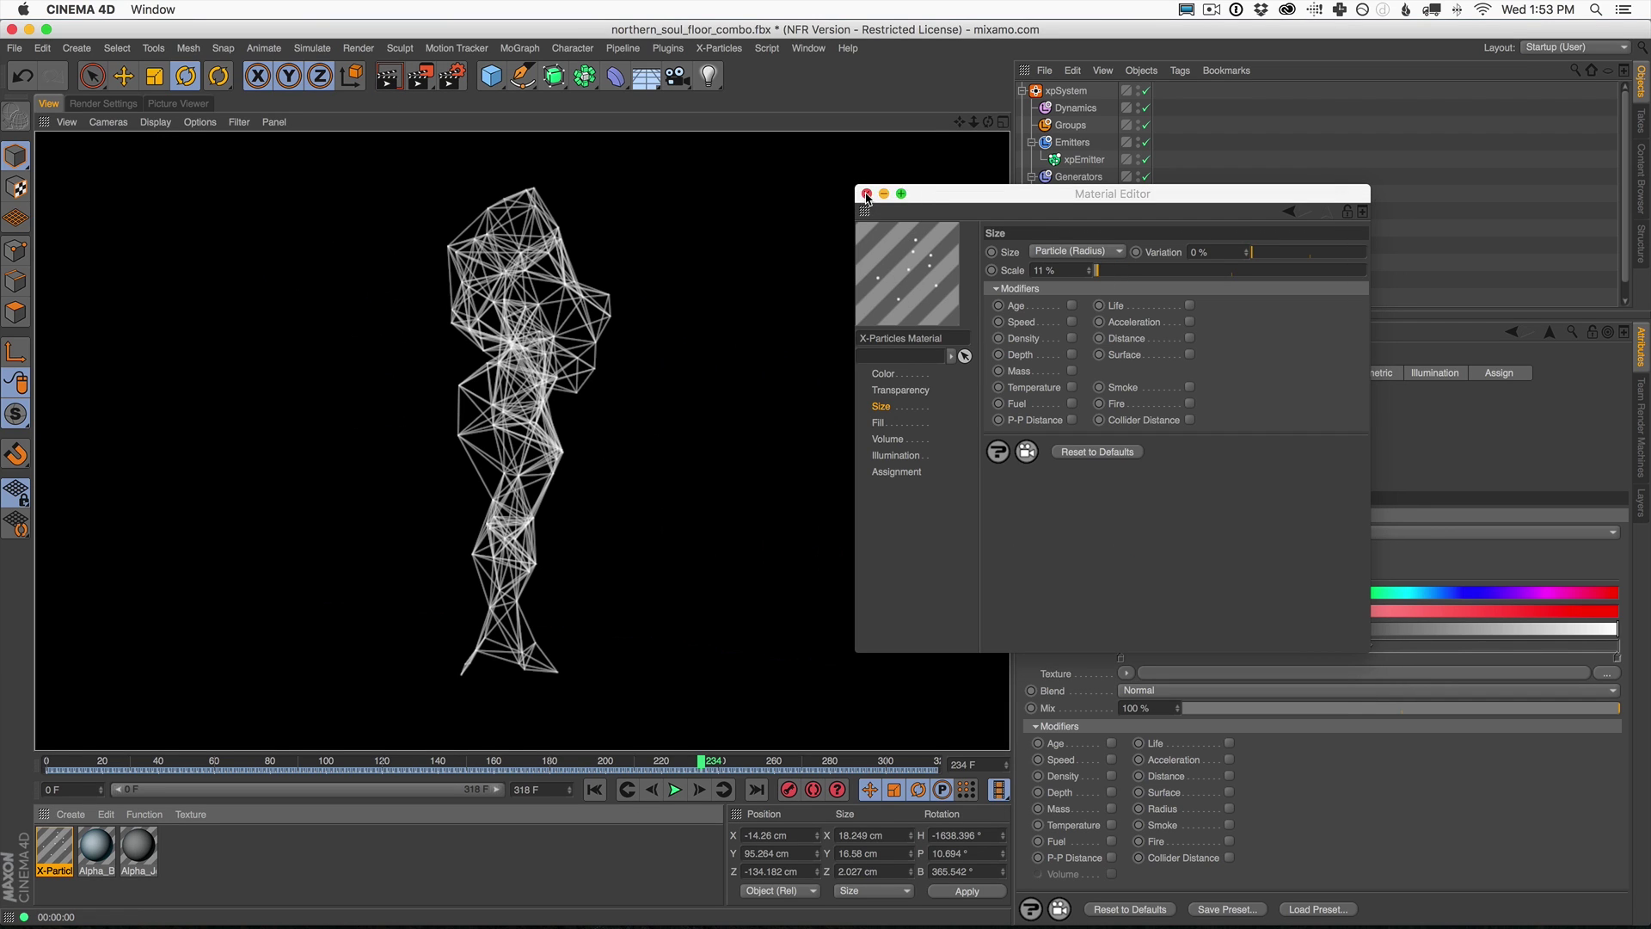
click(867, 194)
click(674, 793)
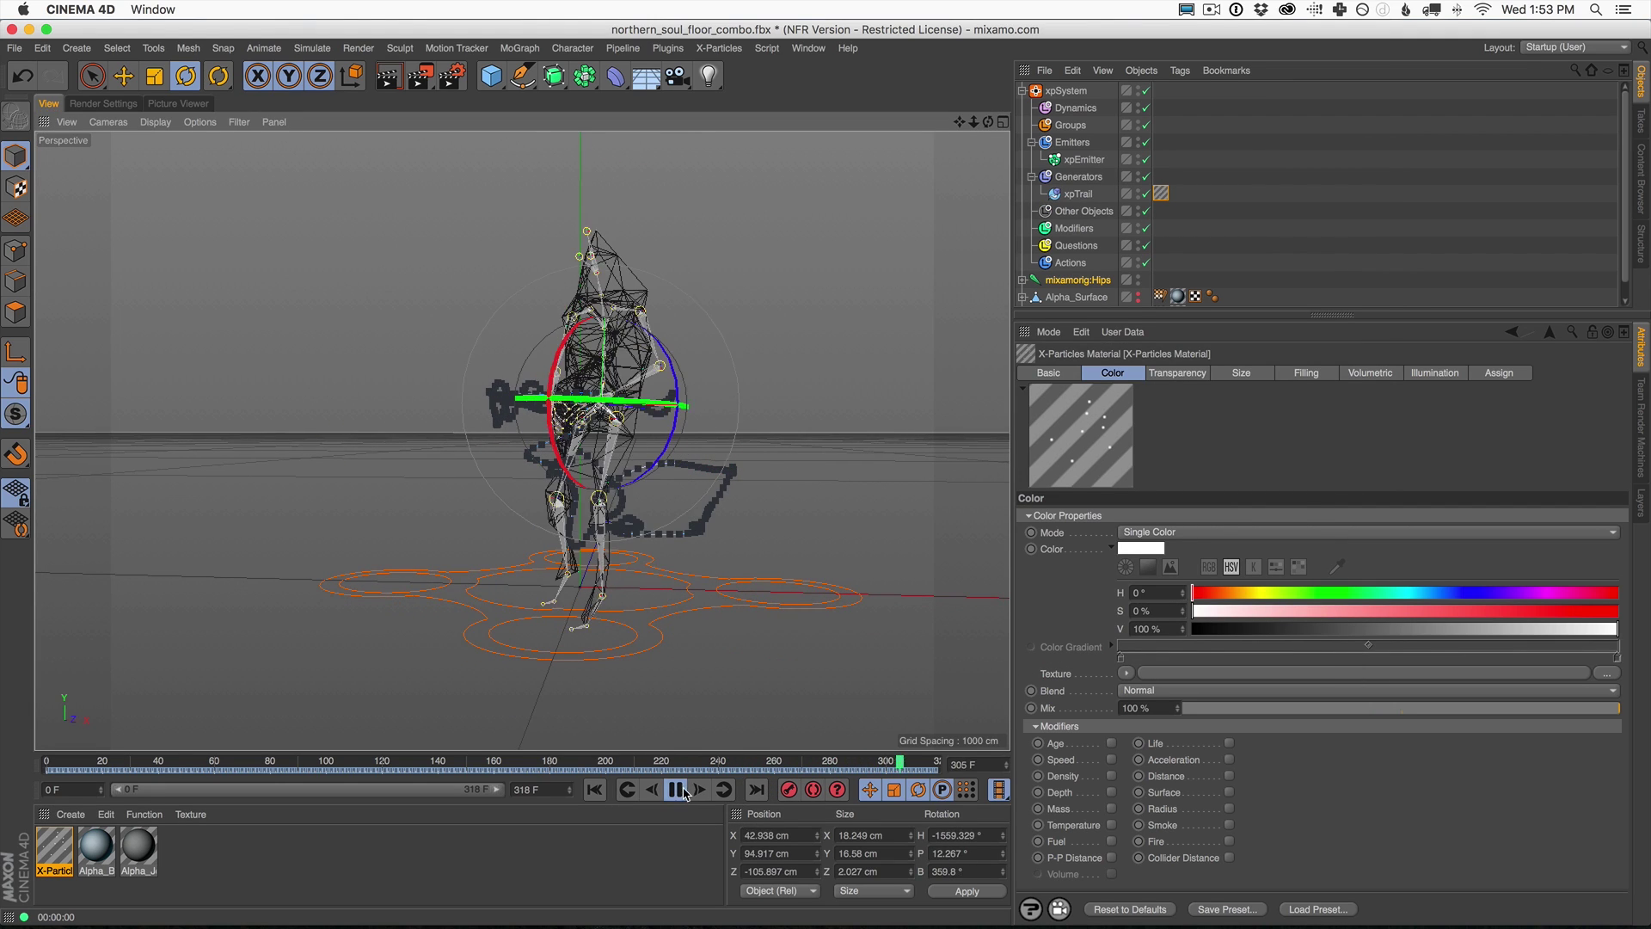
key(F8)
Set the render Frame Range to frames 0 through 30.
click(102, 103)
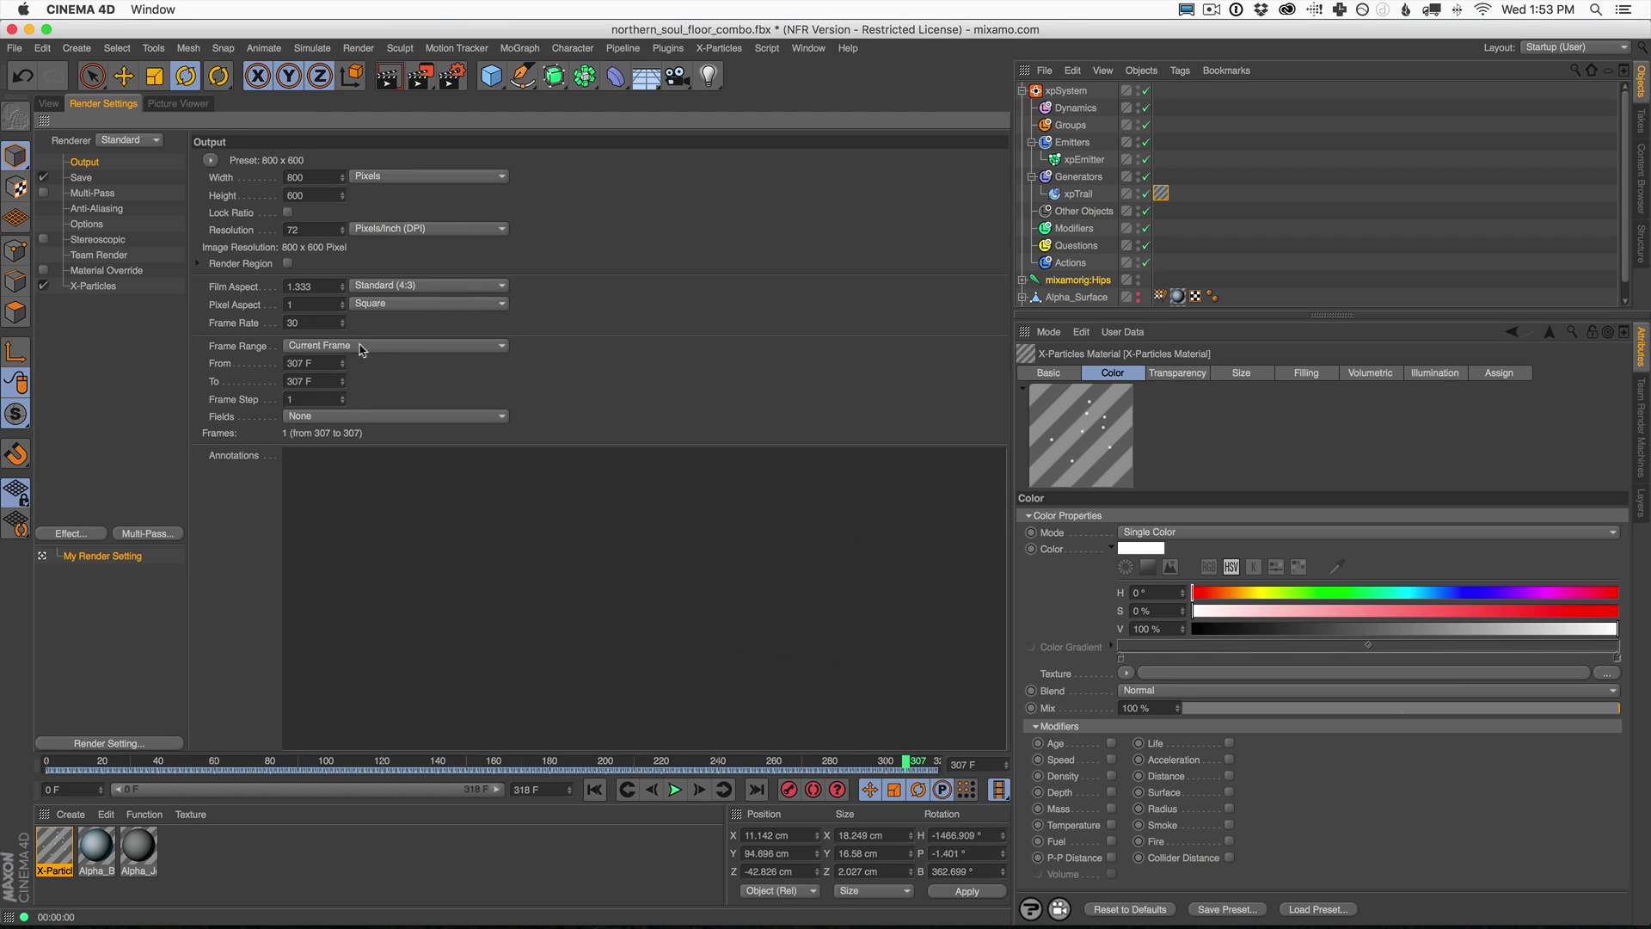
click(324, 346)
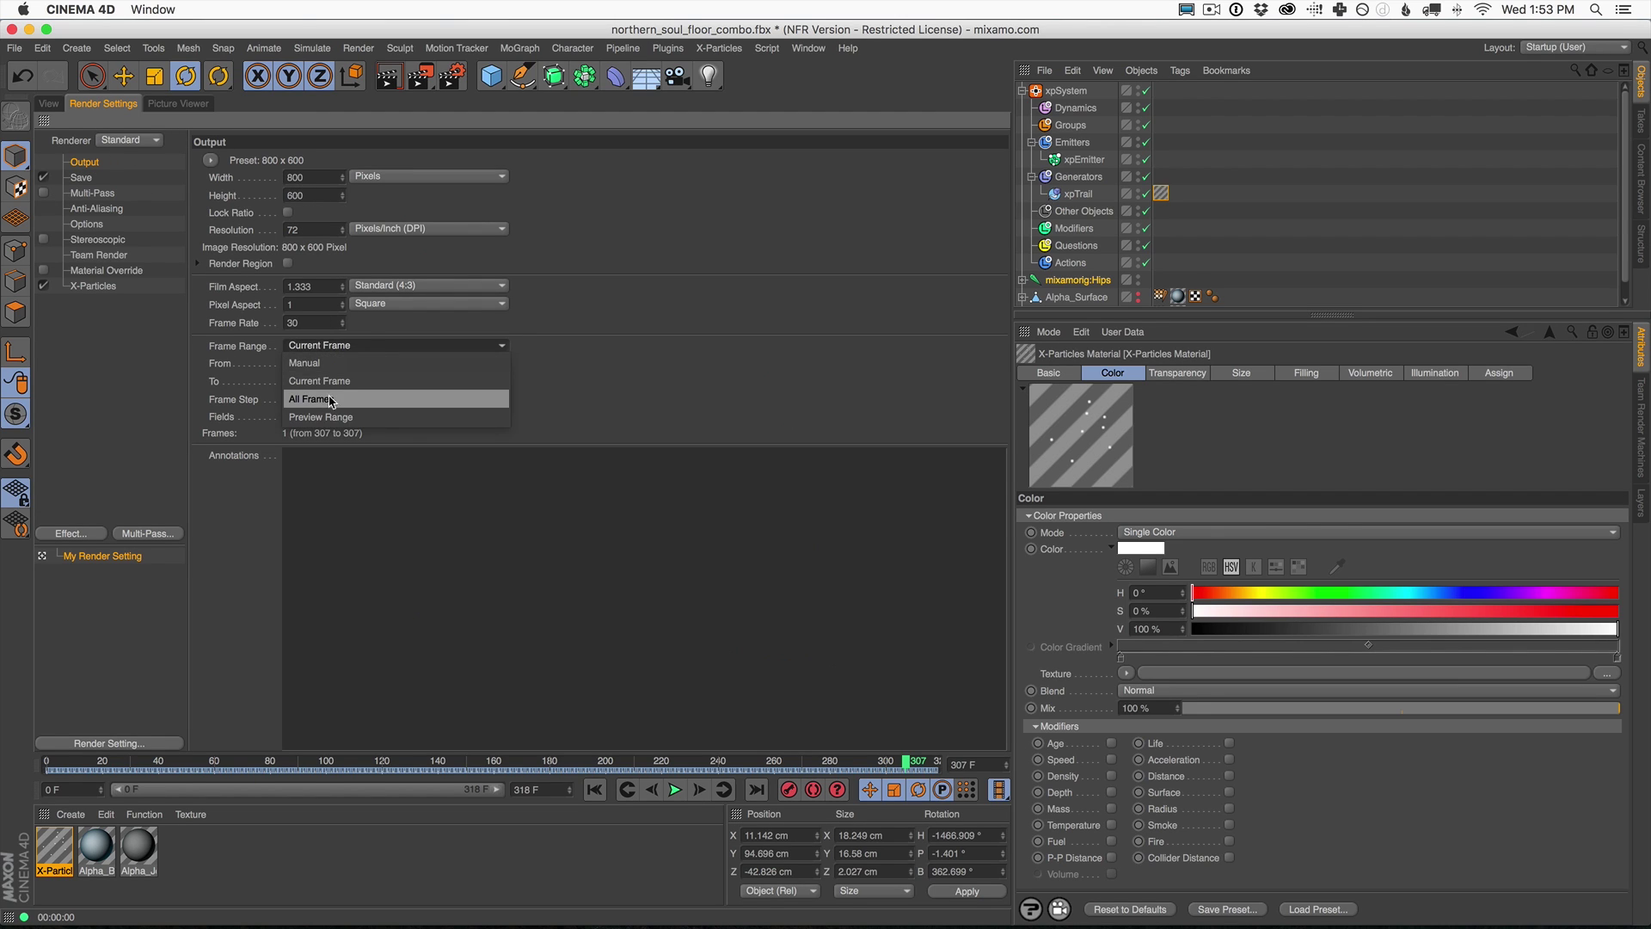
click(335, 400)
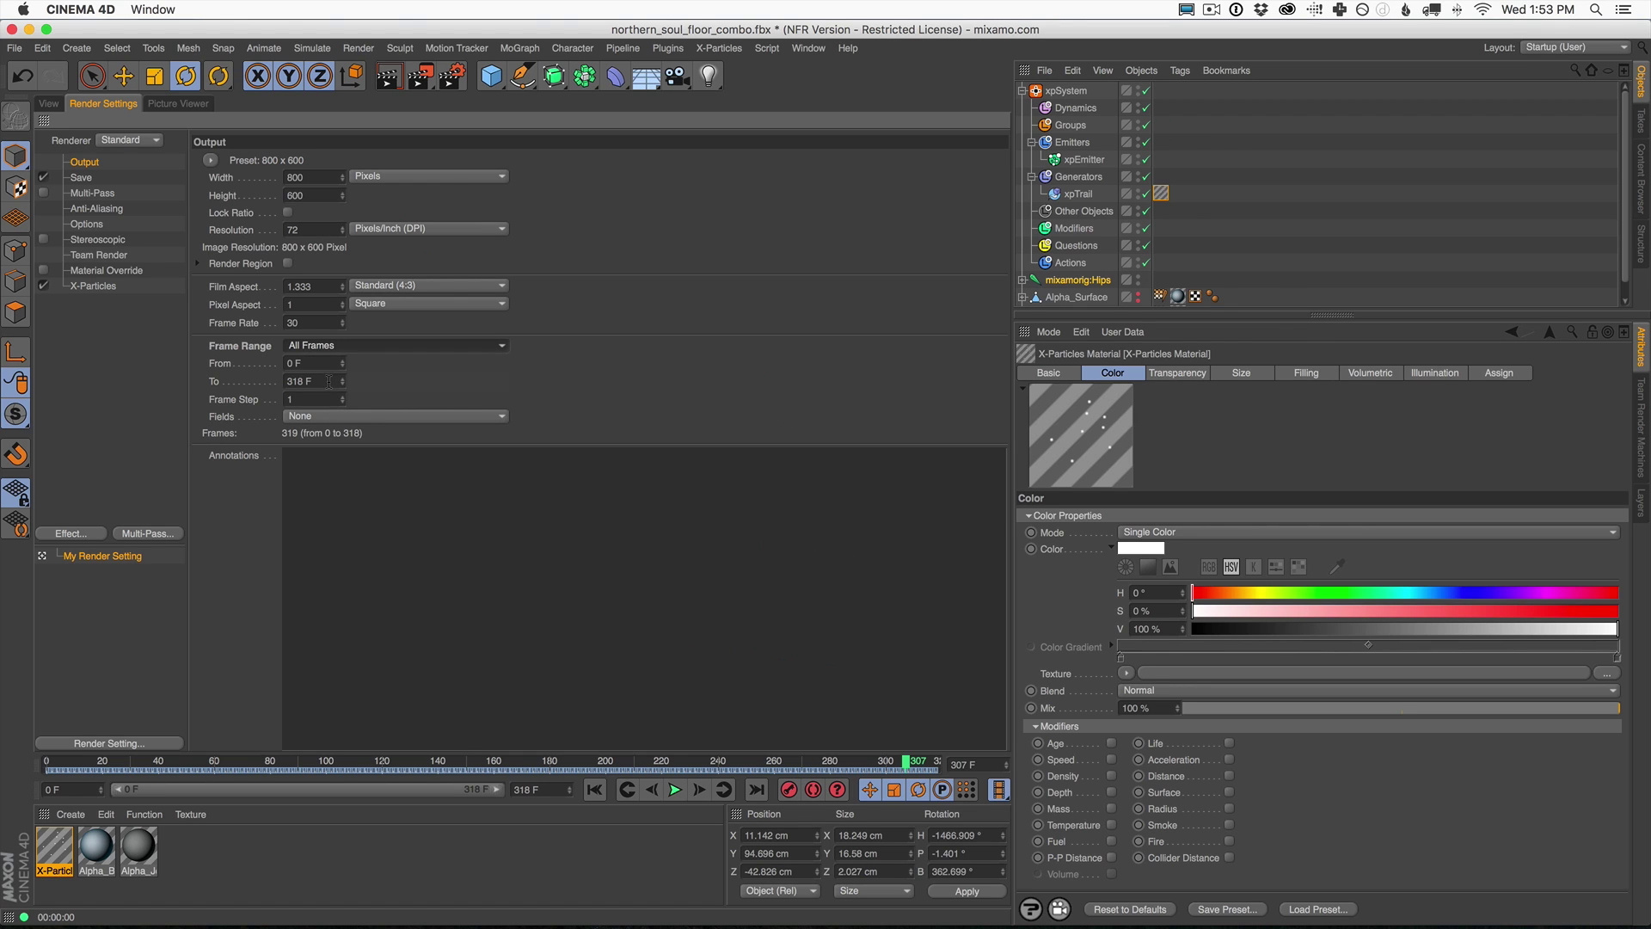
click(289, 381)
text(30)
key(Return)
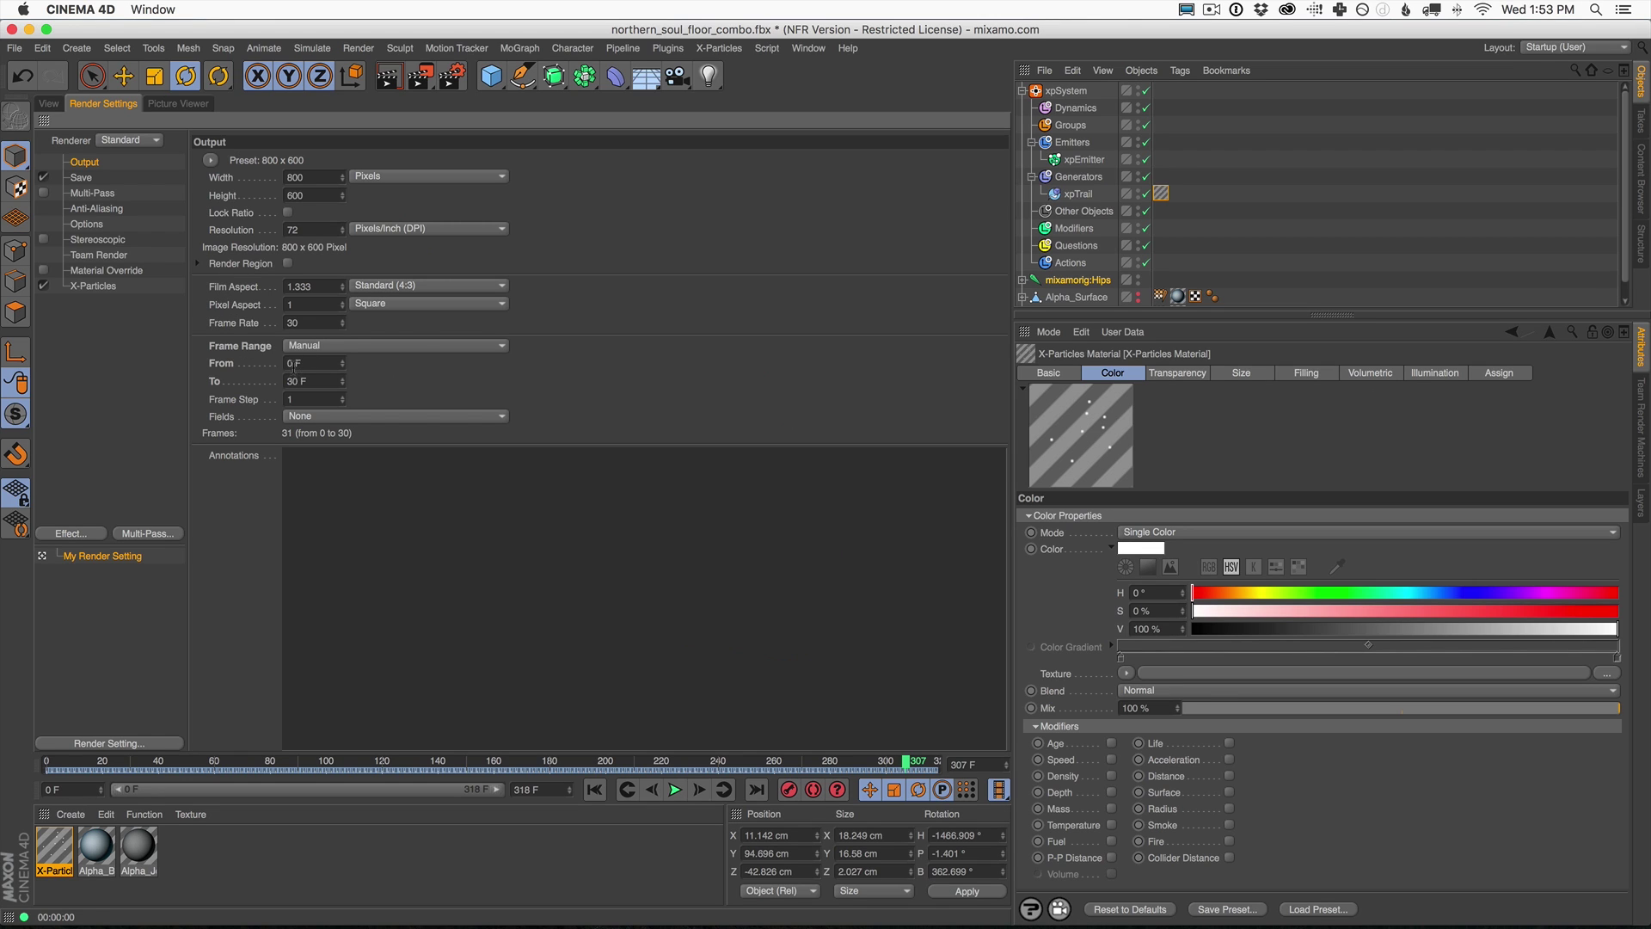
Render frames 0–30 to the Picture Viewer without a save file name.
click(59, 105)
click(594, 789)
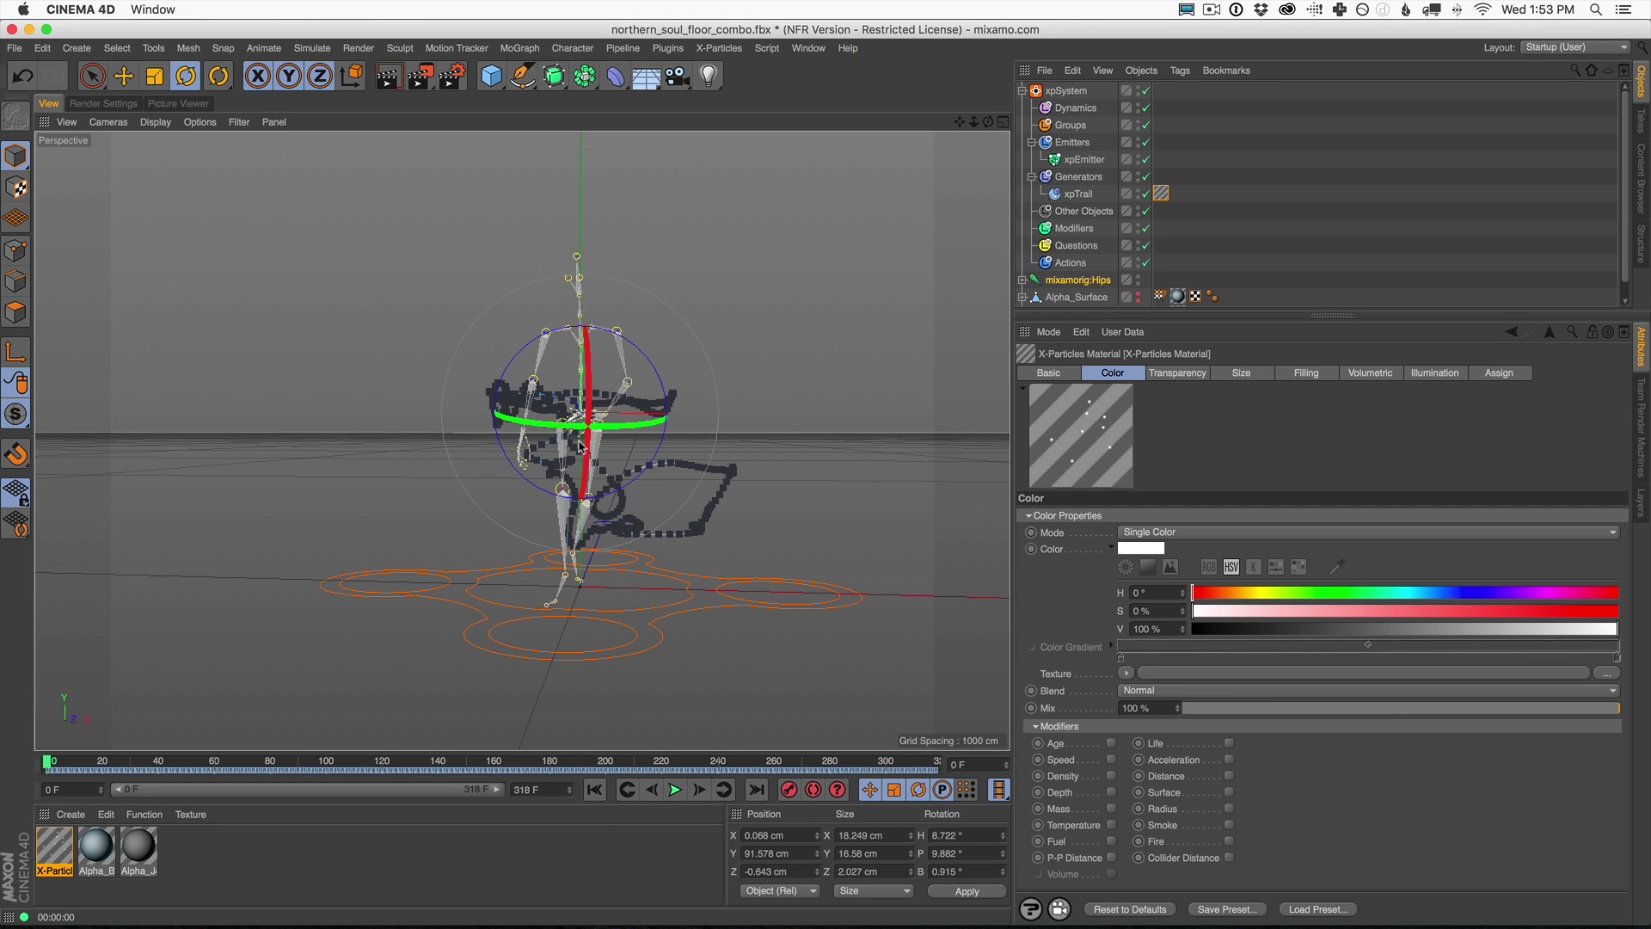
alt+drag(581, 447, 520, 444)
key(shift+r)
click(956, 323)
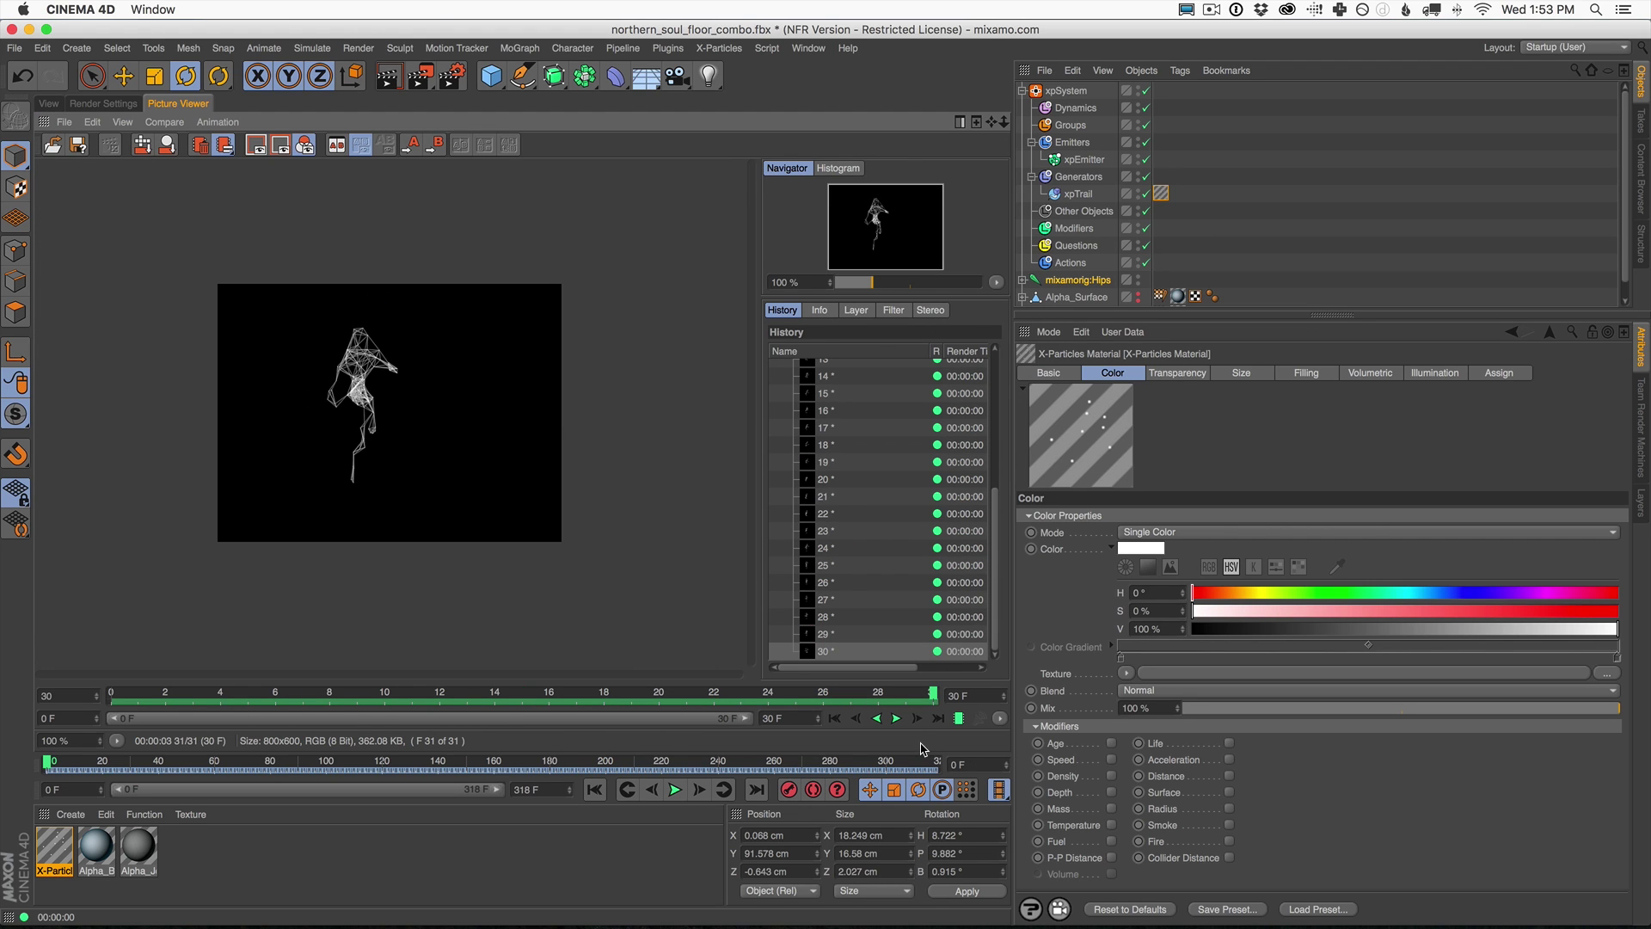
Play back the rendered frames at 15 fps, then return to the editor view.
click(896, 719)
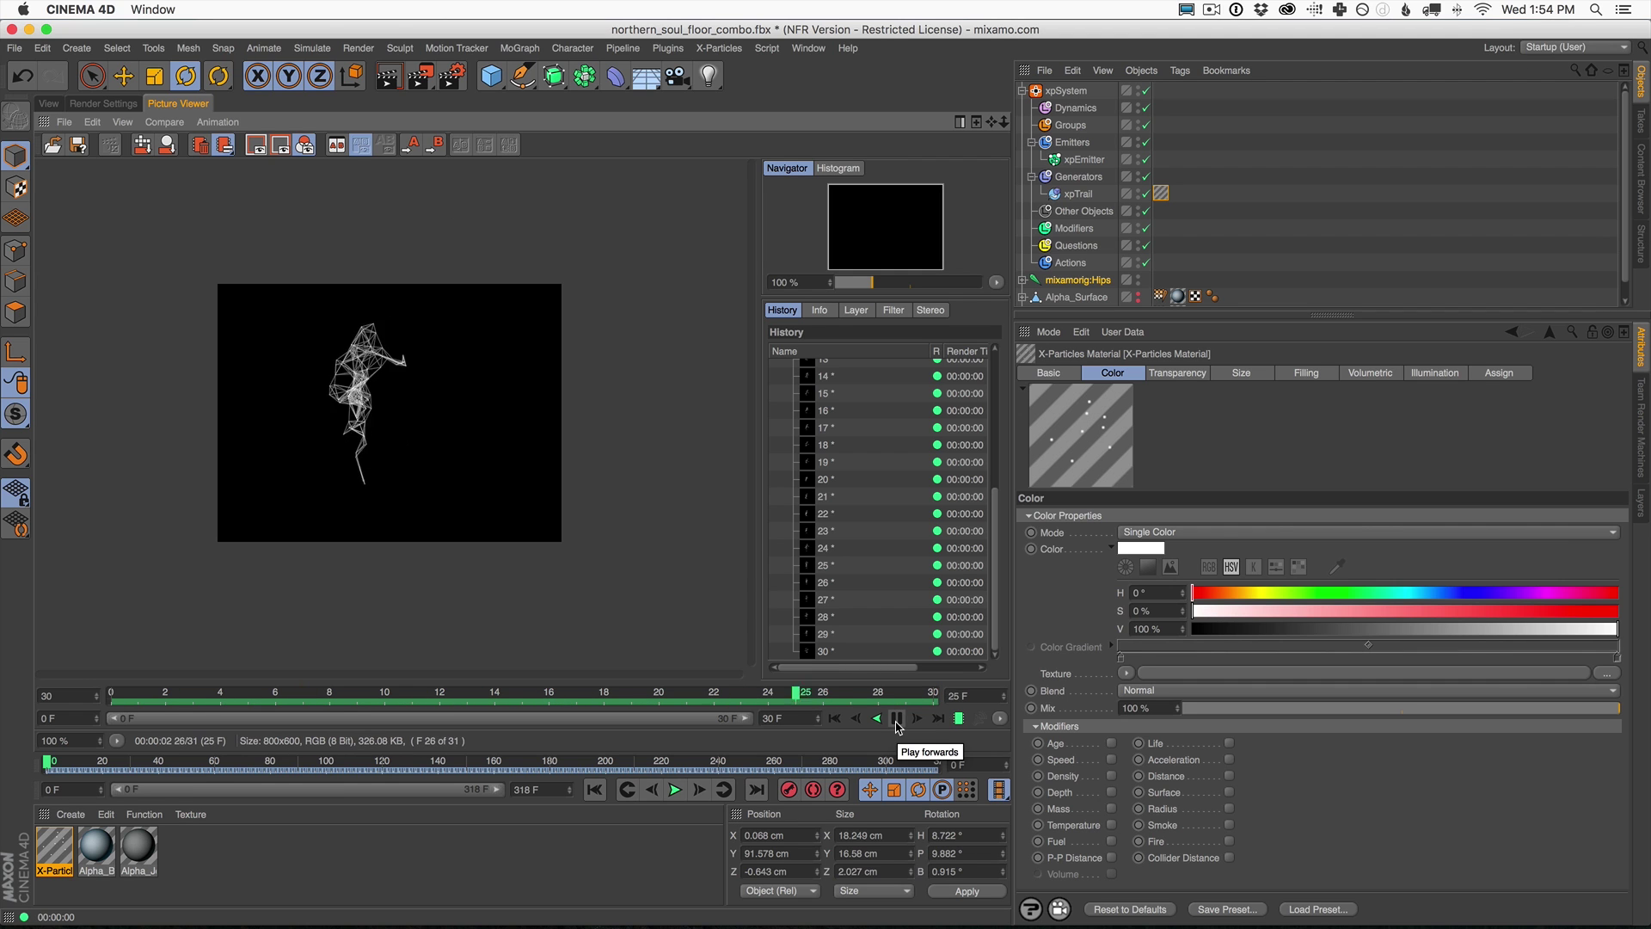
scroll(593, 395, up, 3)
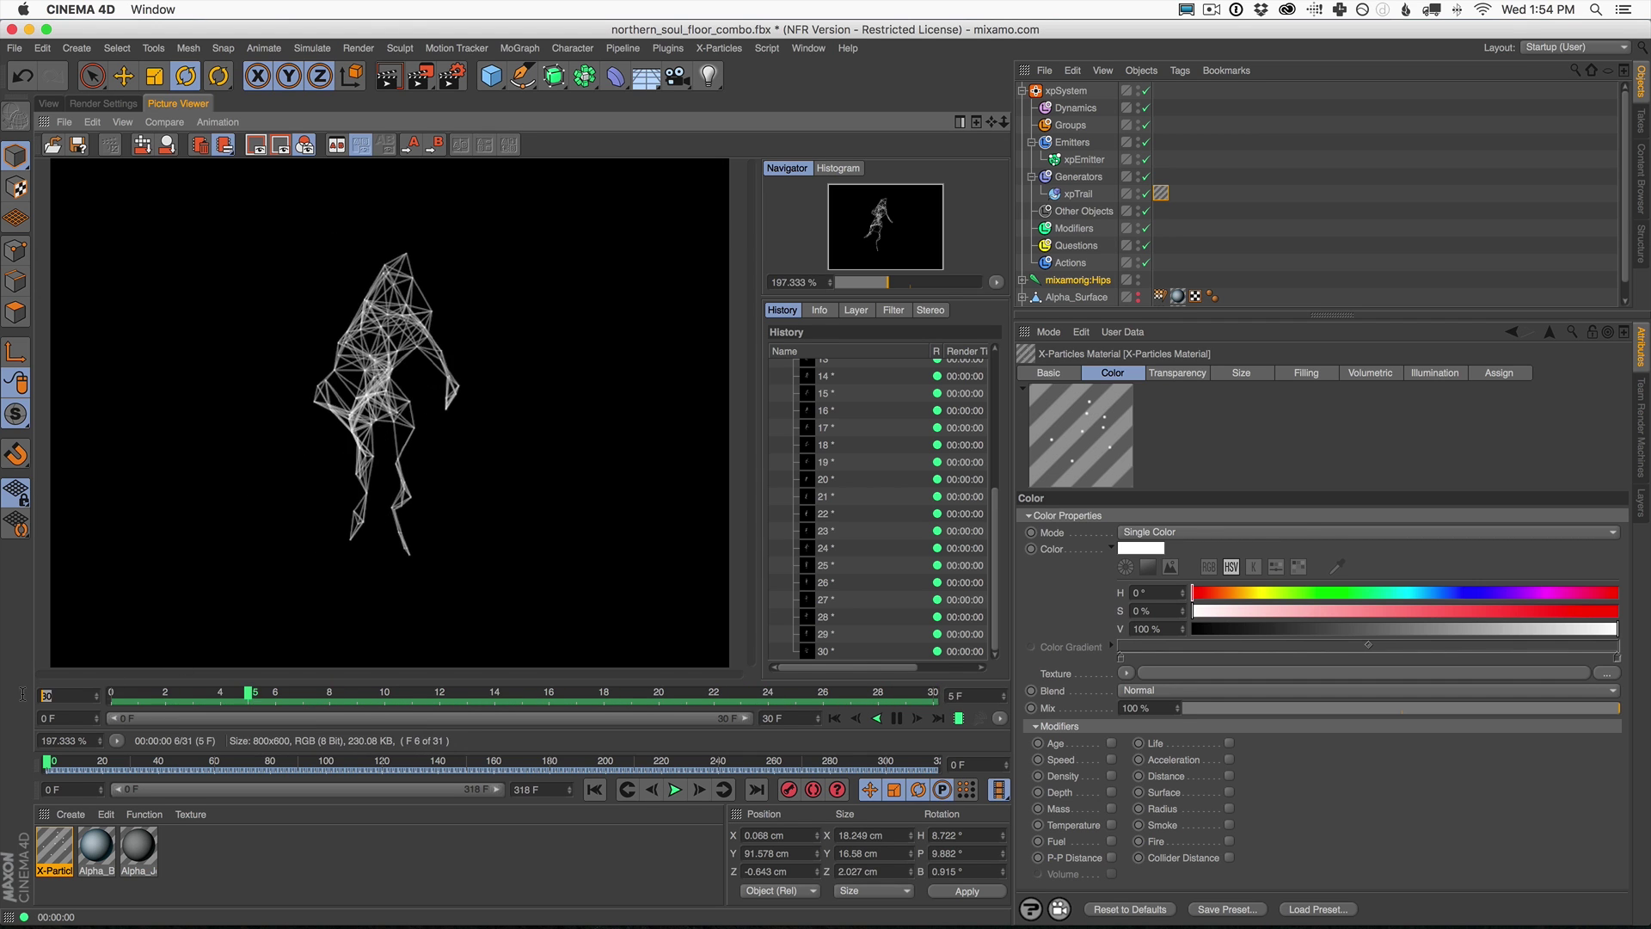
text(15)
key(Return)
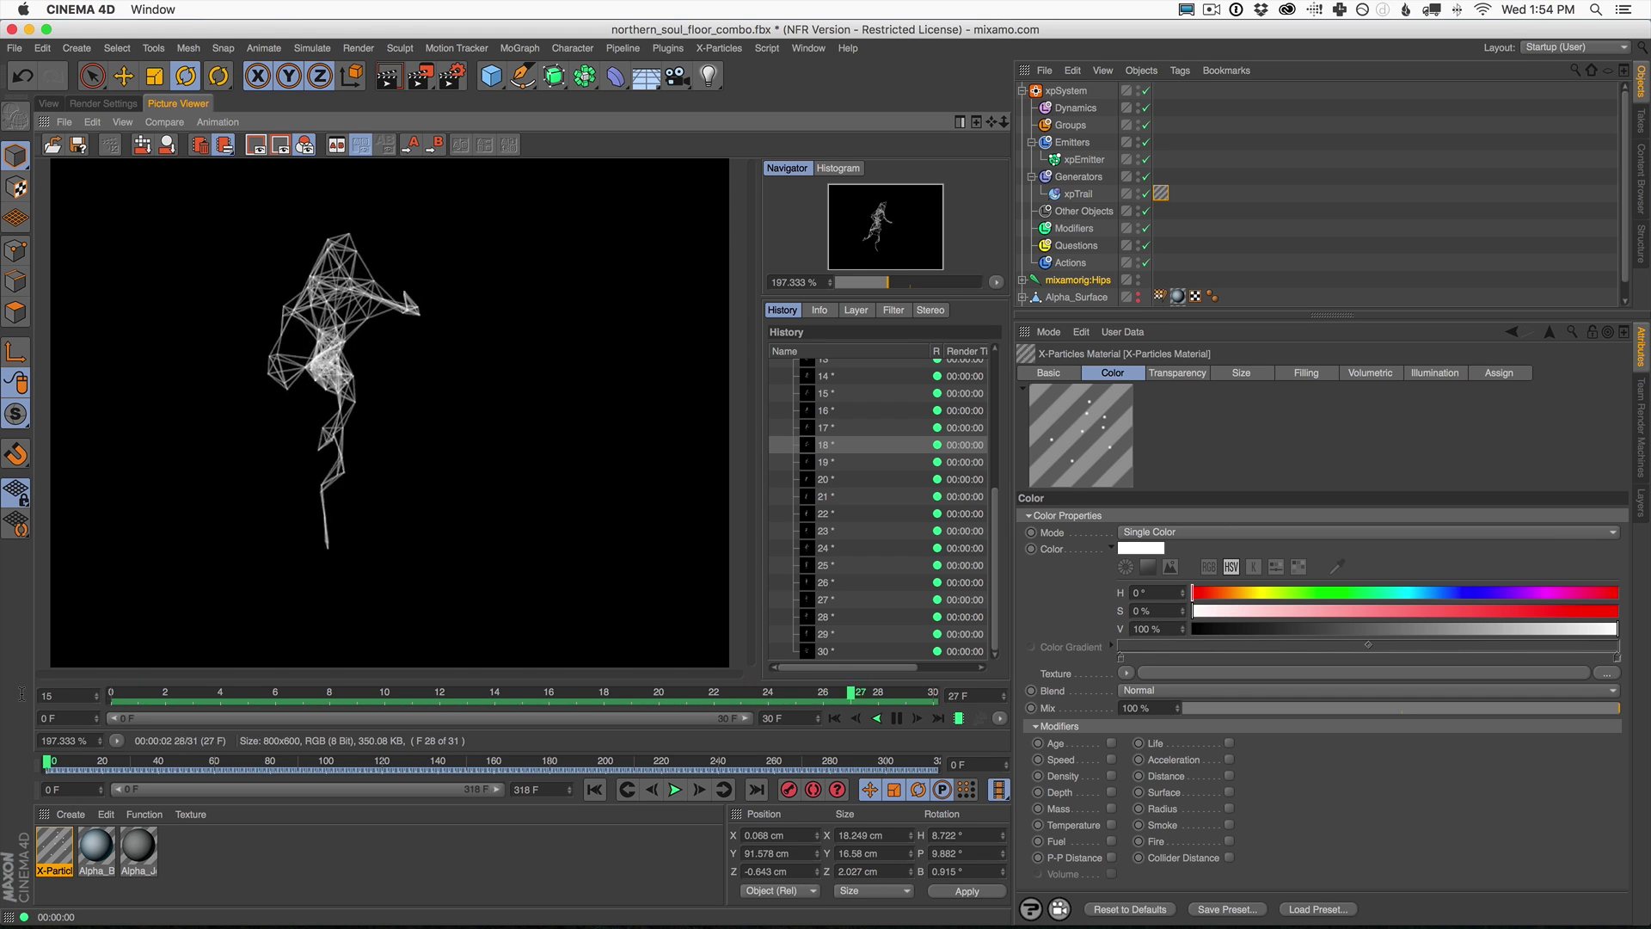
click(897, 720)
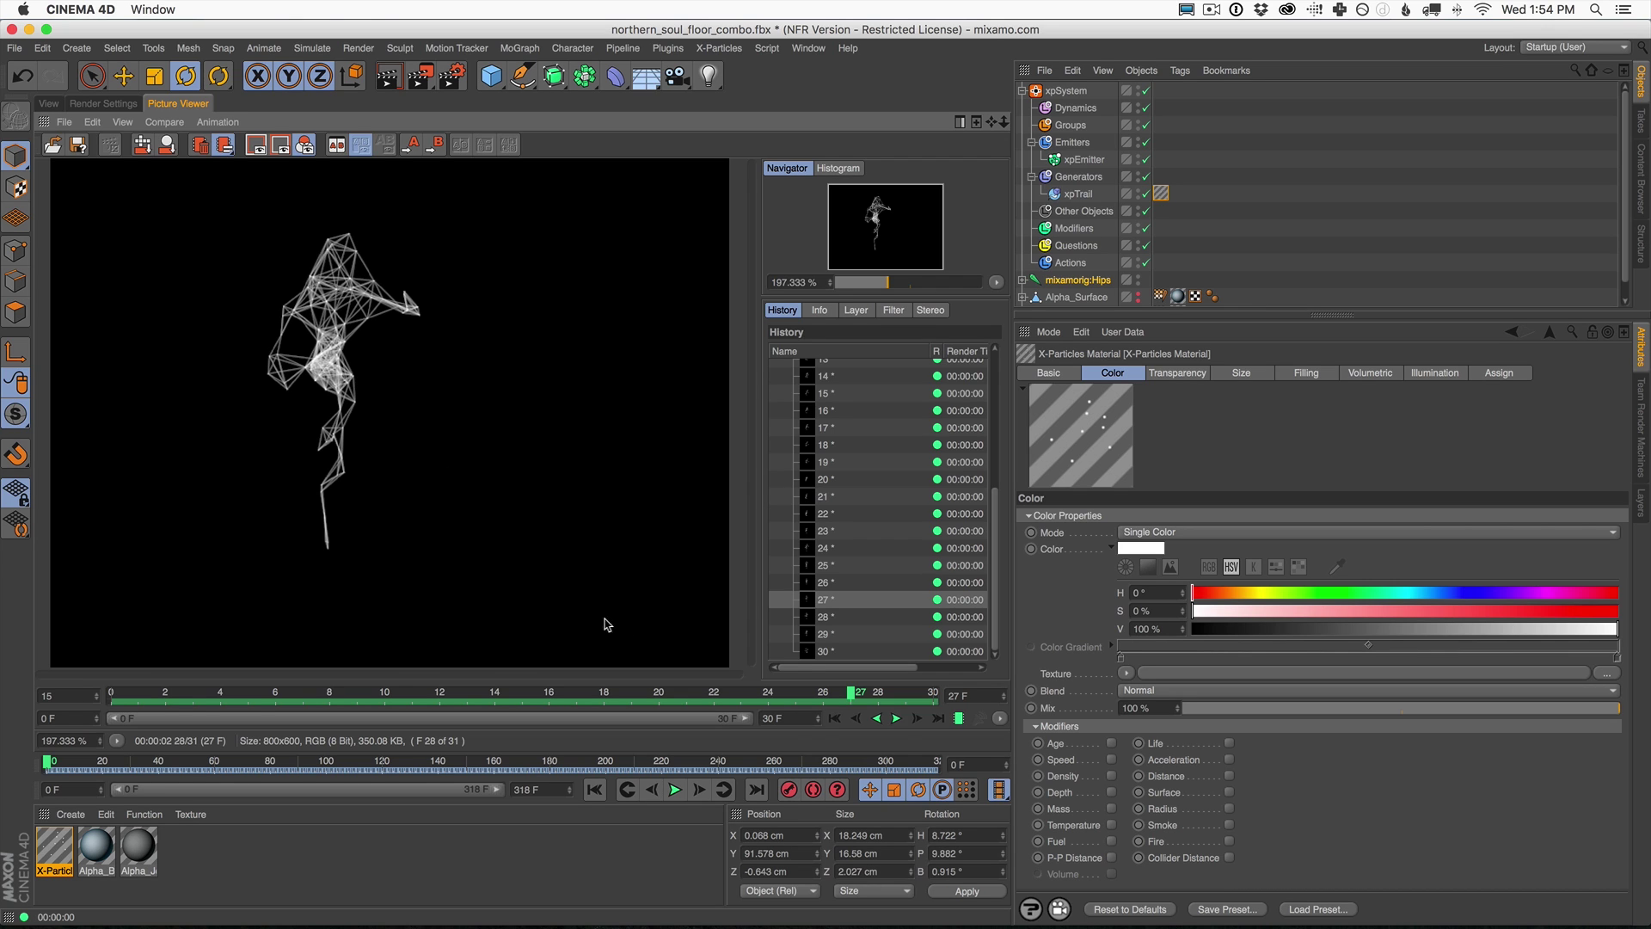
click(897, 719)
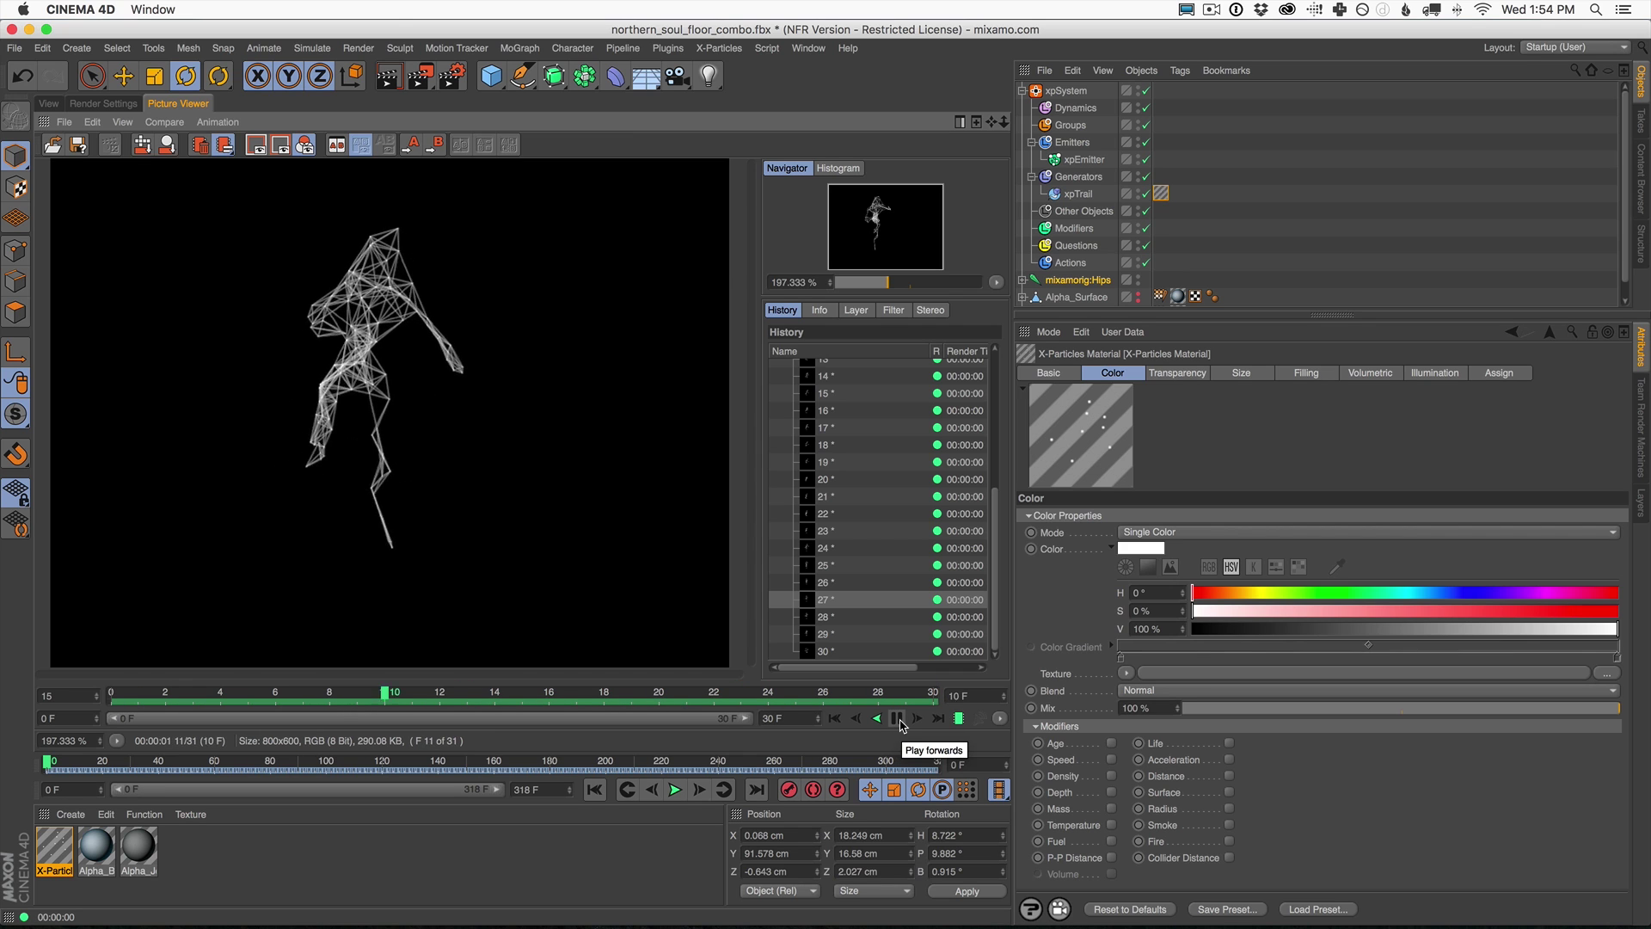
click(899, 722)
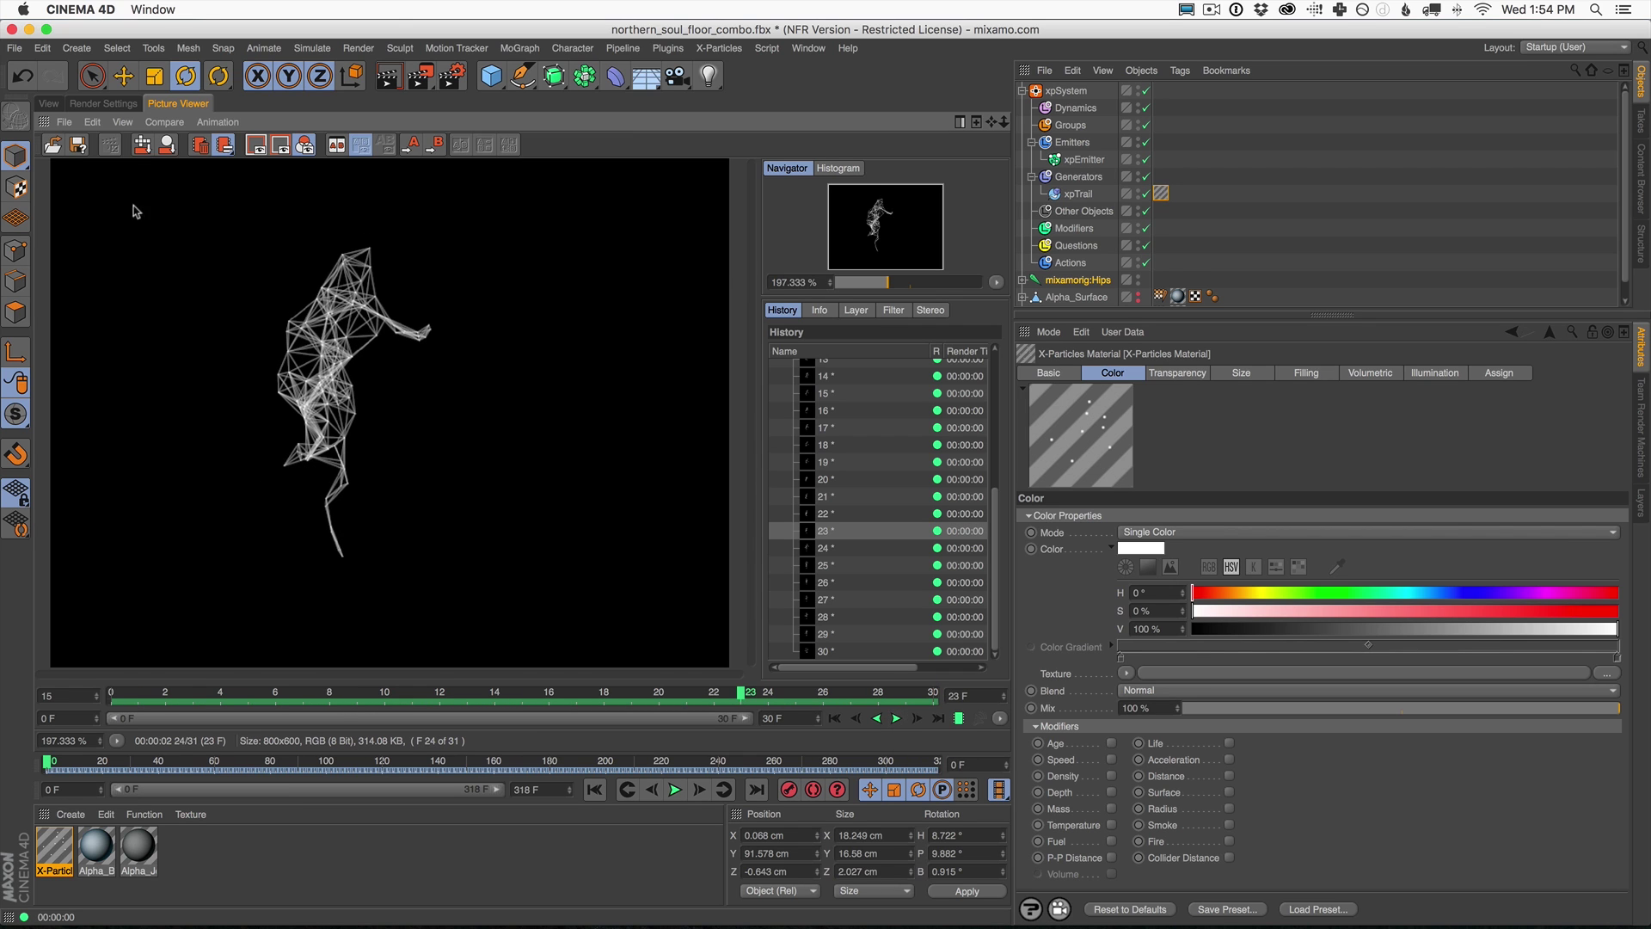
click(49, 103)
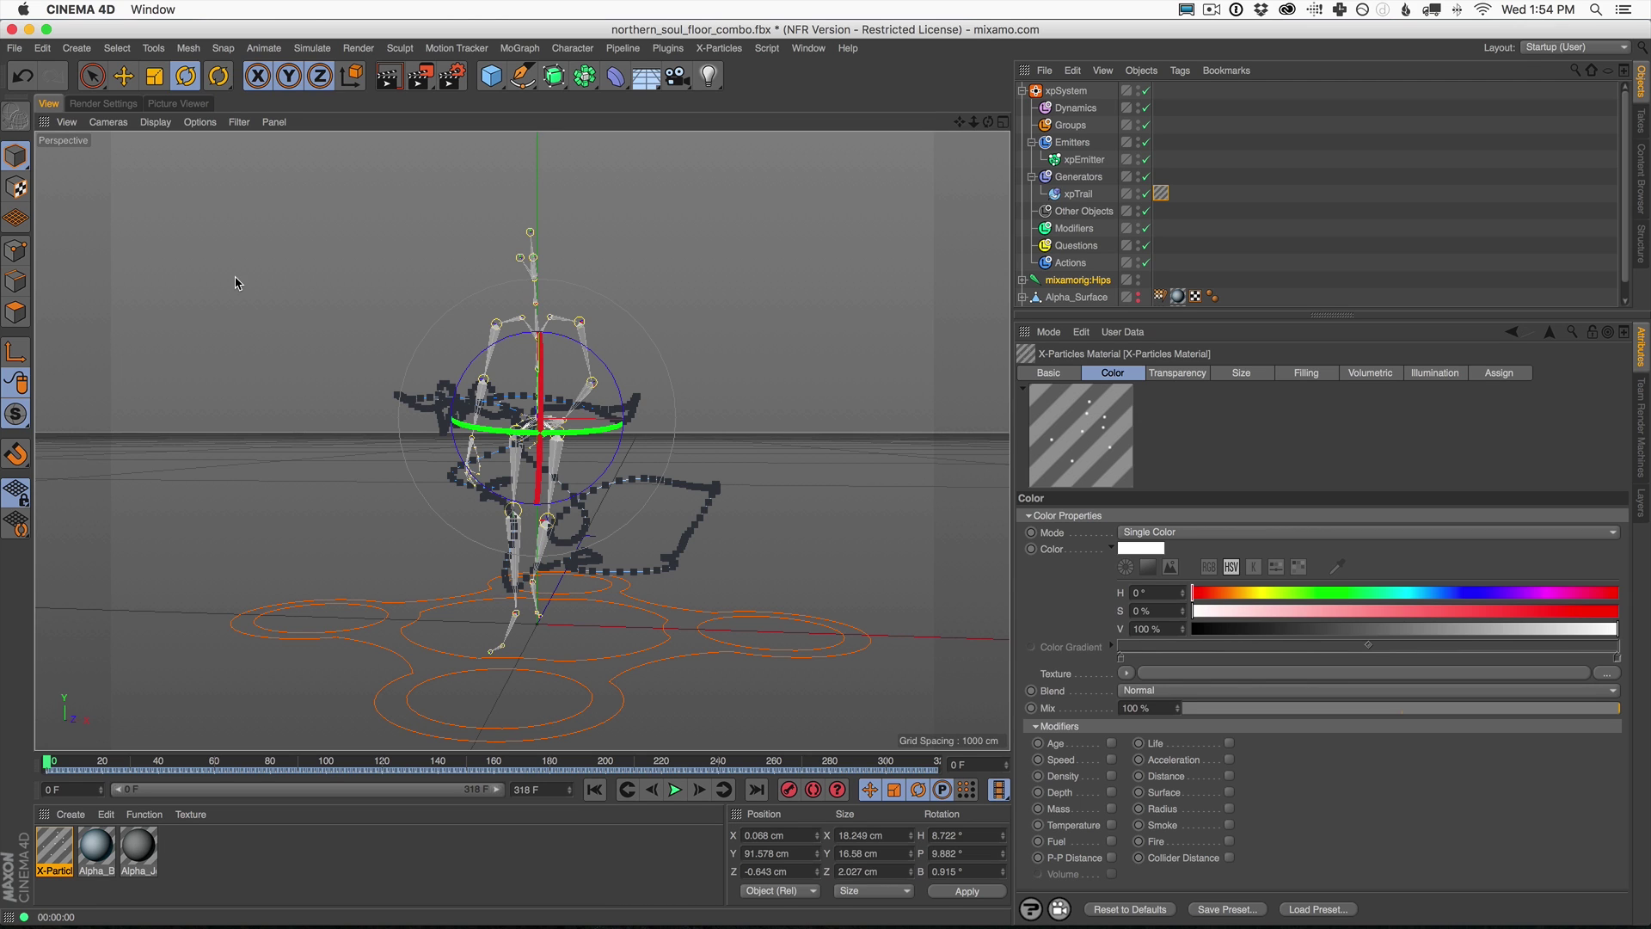
Switch xpTrail's algorithm to Cluster with a Cluster Distance of 18 and preview it.
click(1080, 194)
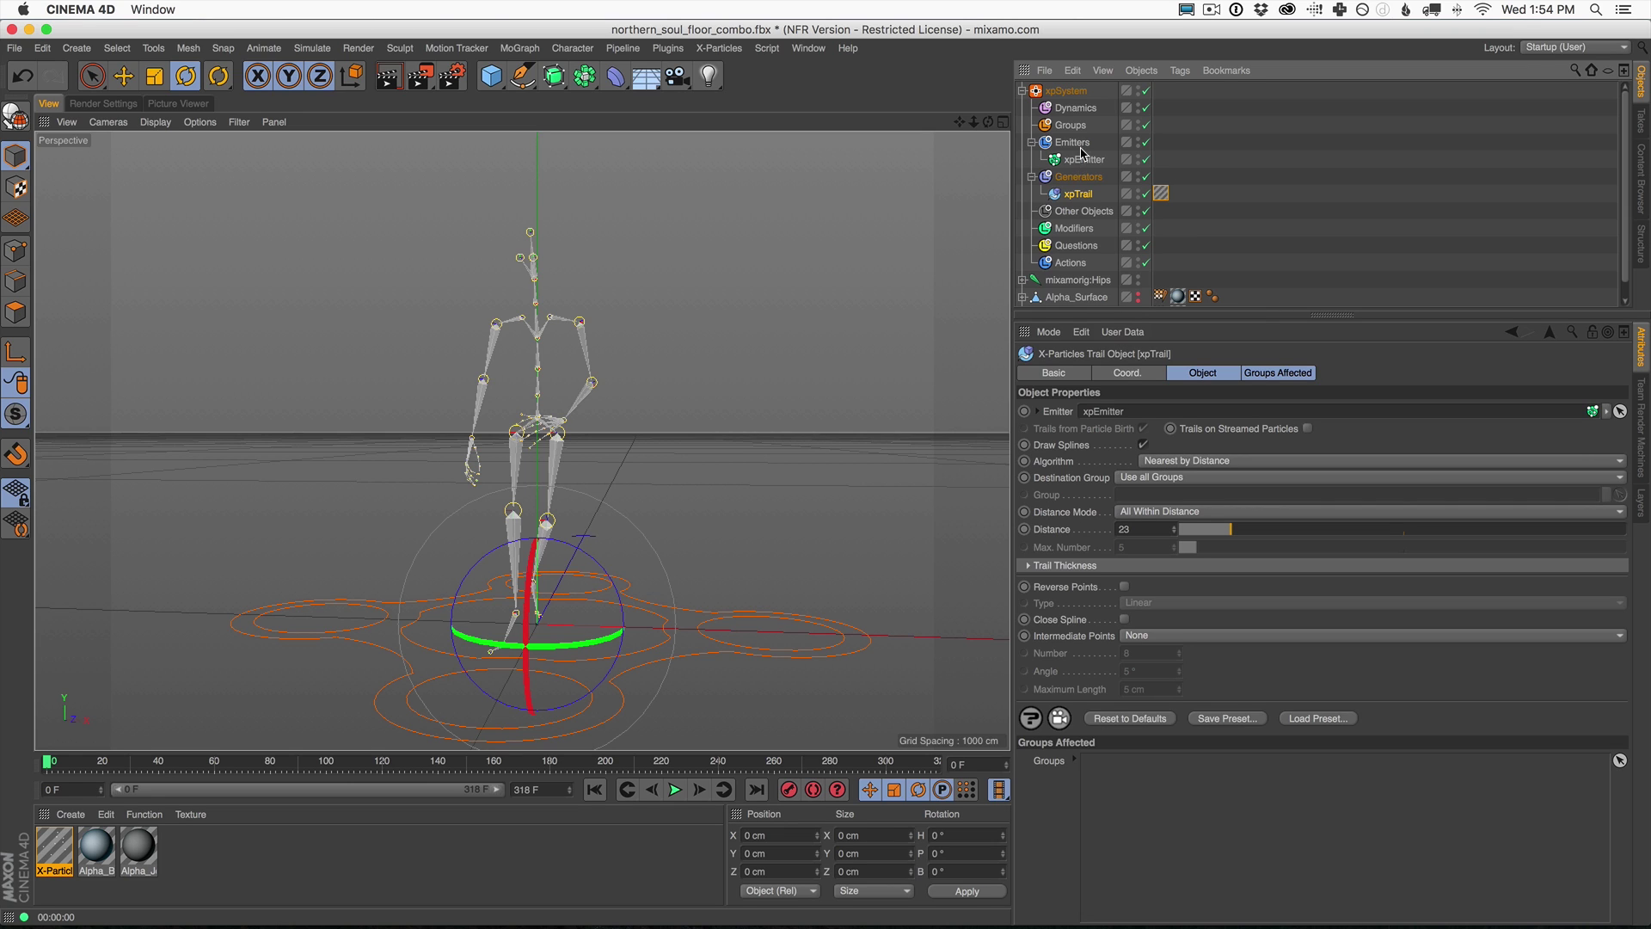
click(1160, 476)
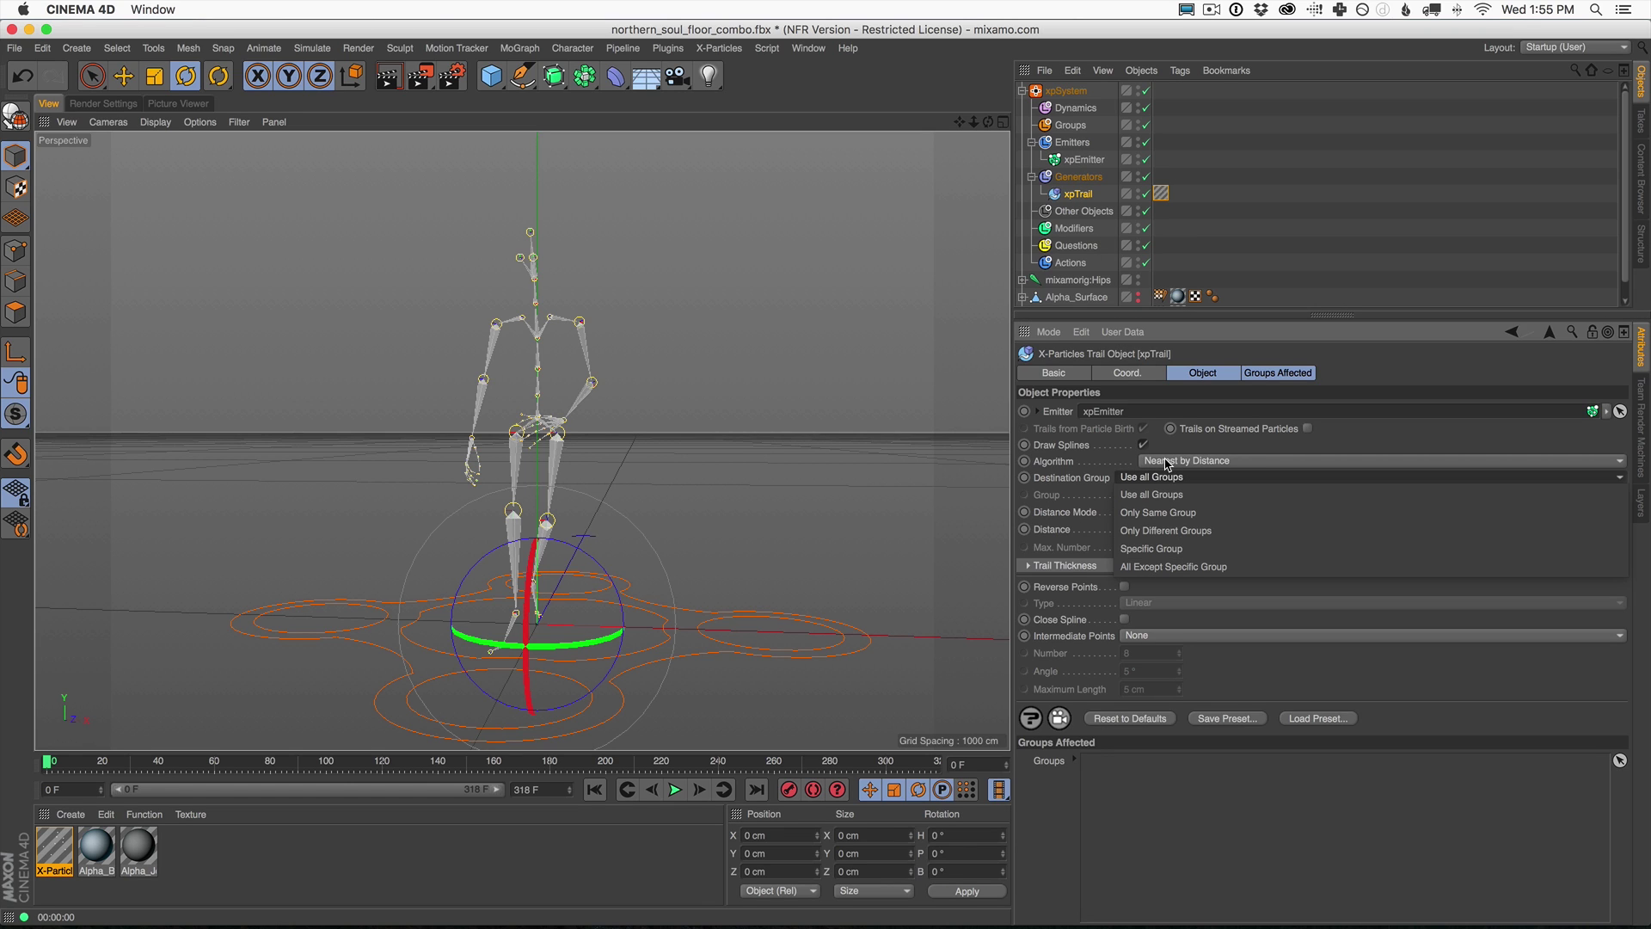
click(1167, 462)
click(1167, 462)
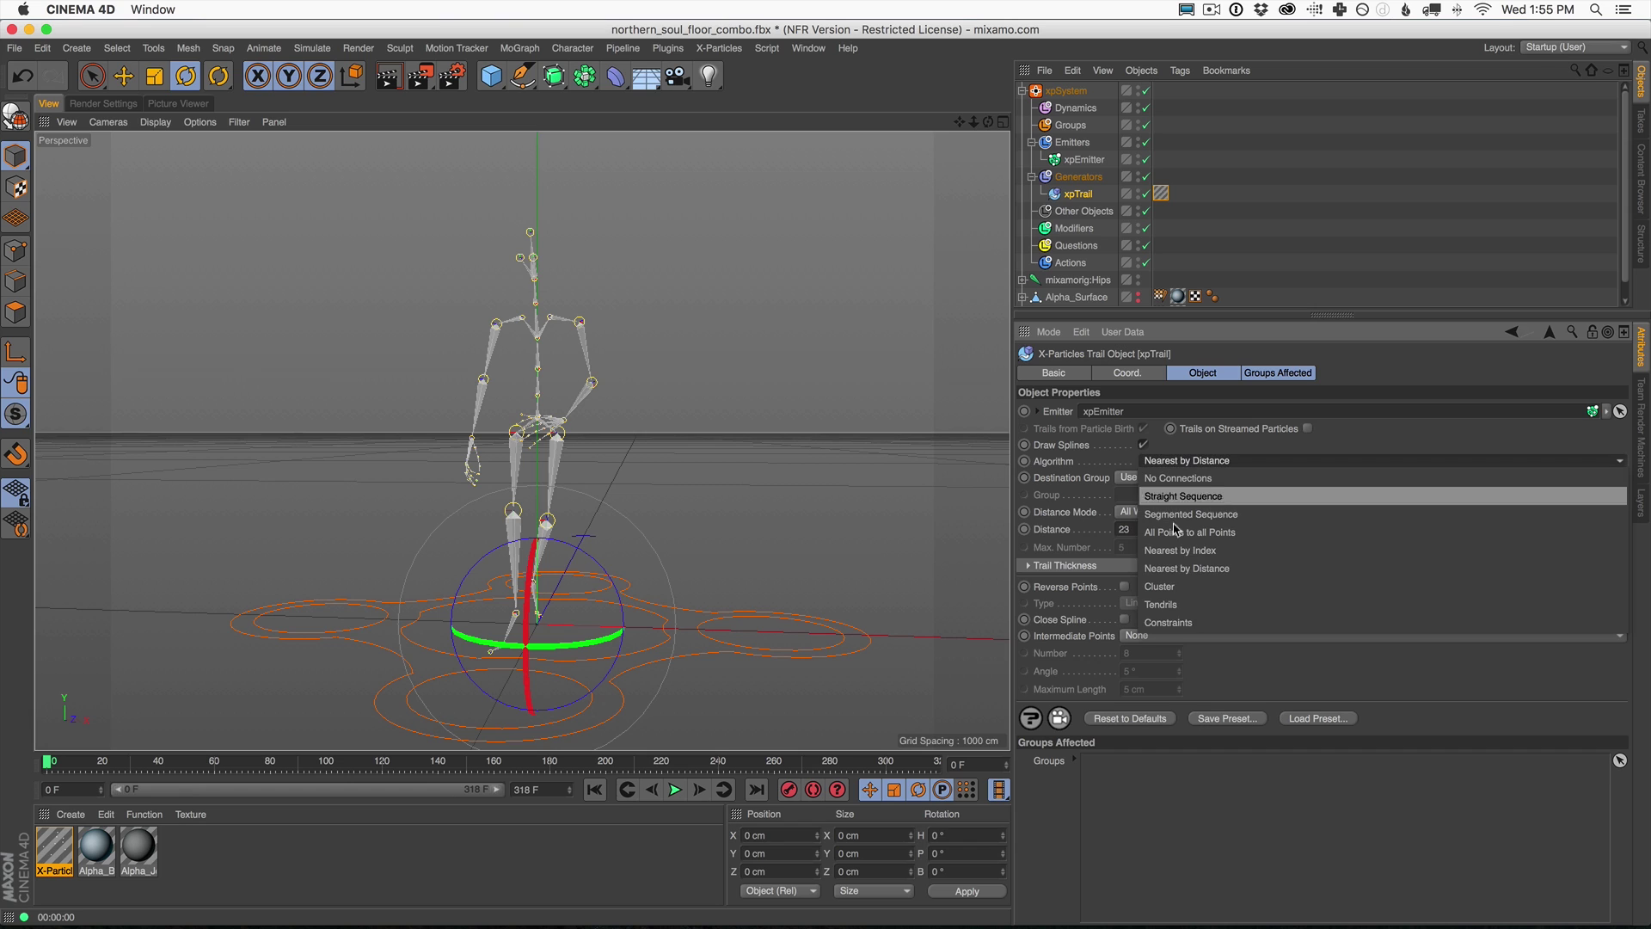
click(1183, 592)
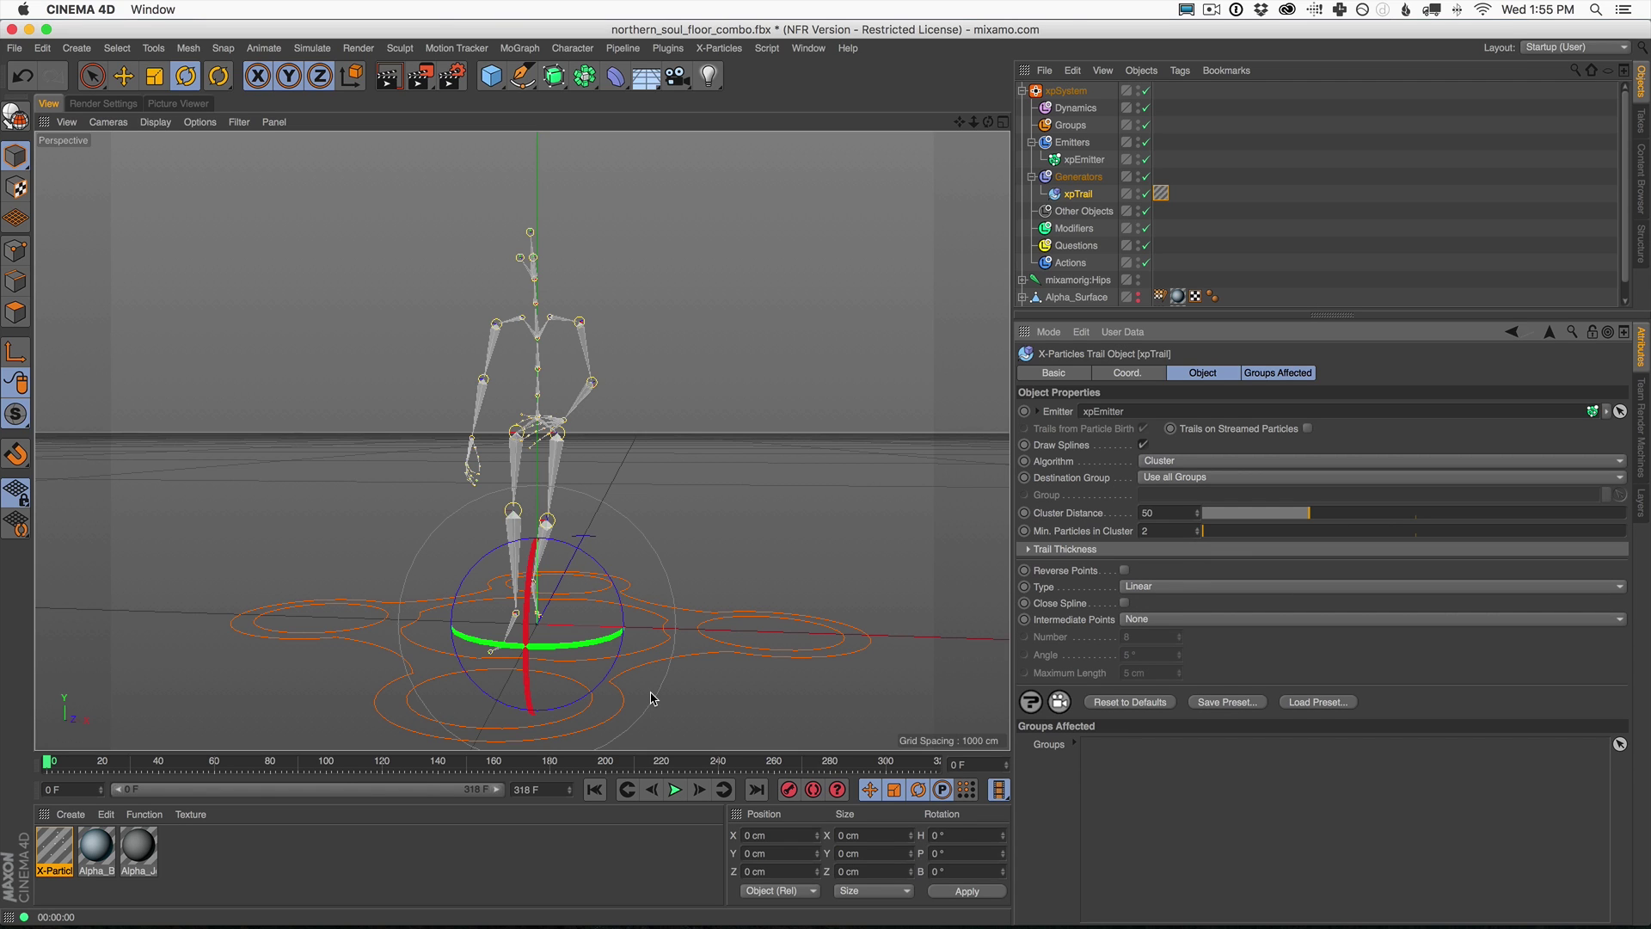
key(g)
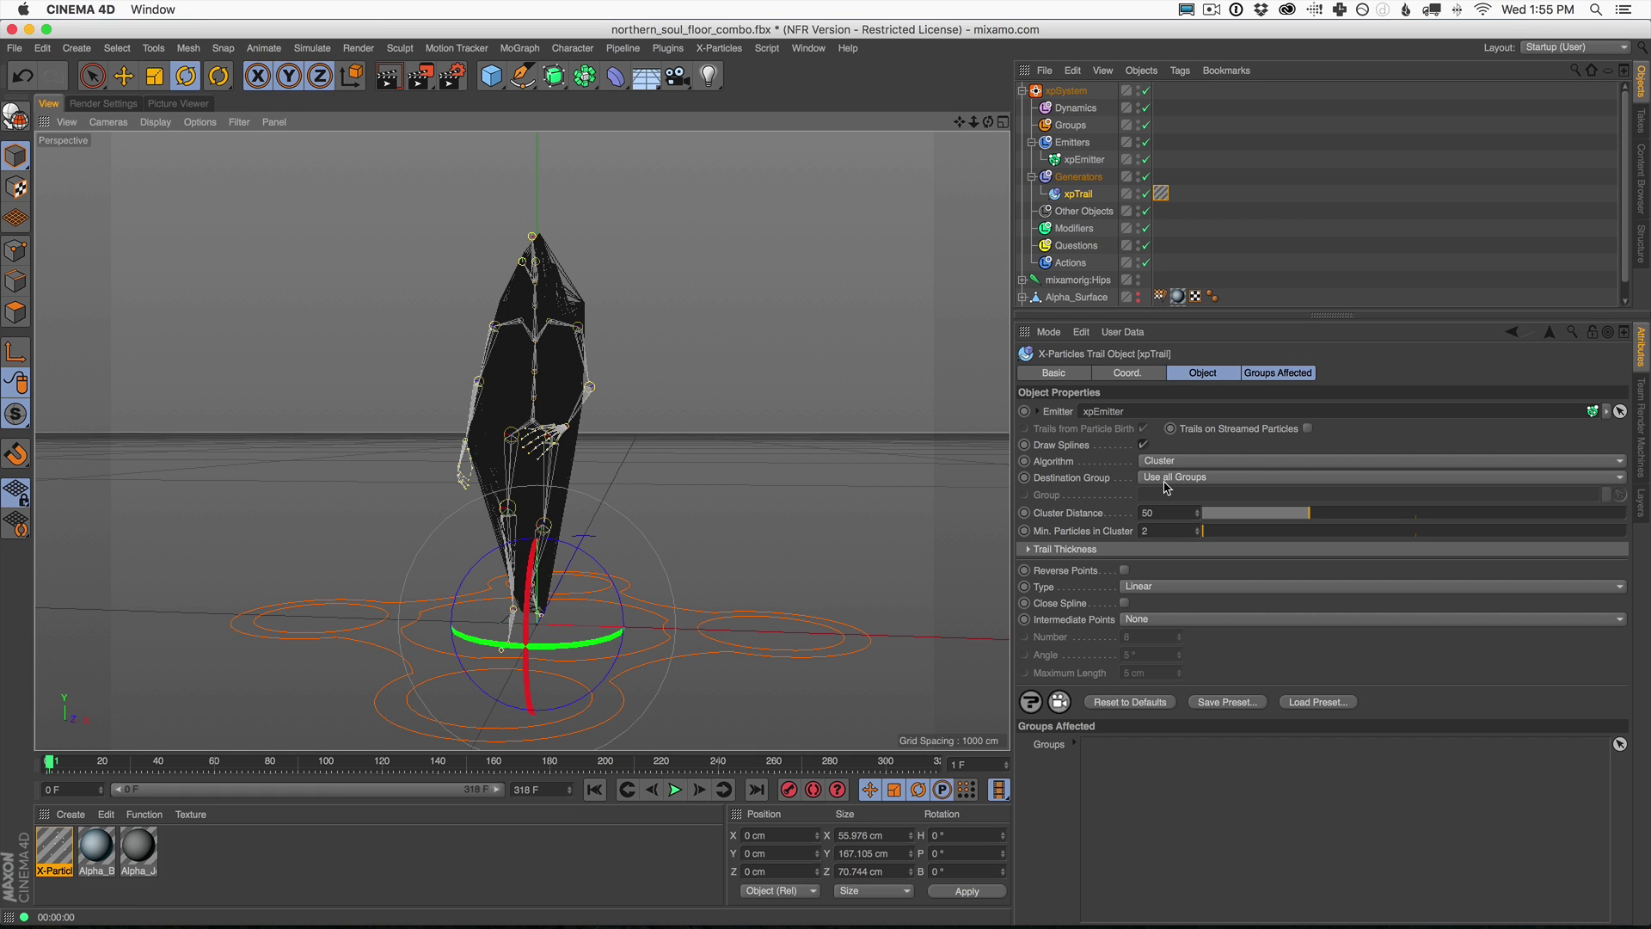
drag(1294, 513, 1249, 525)
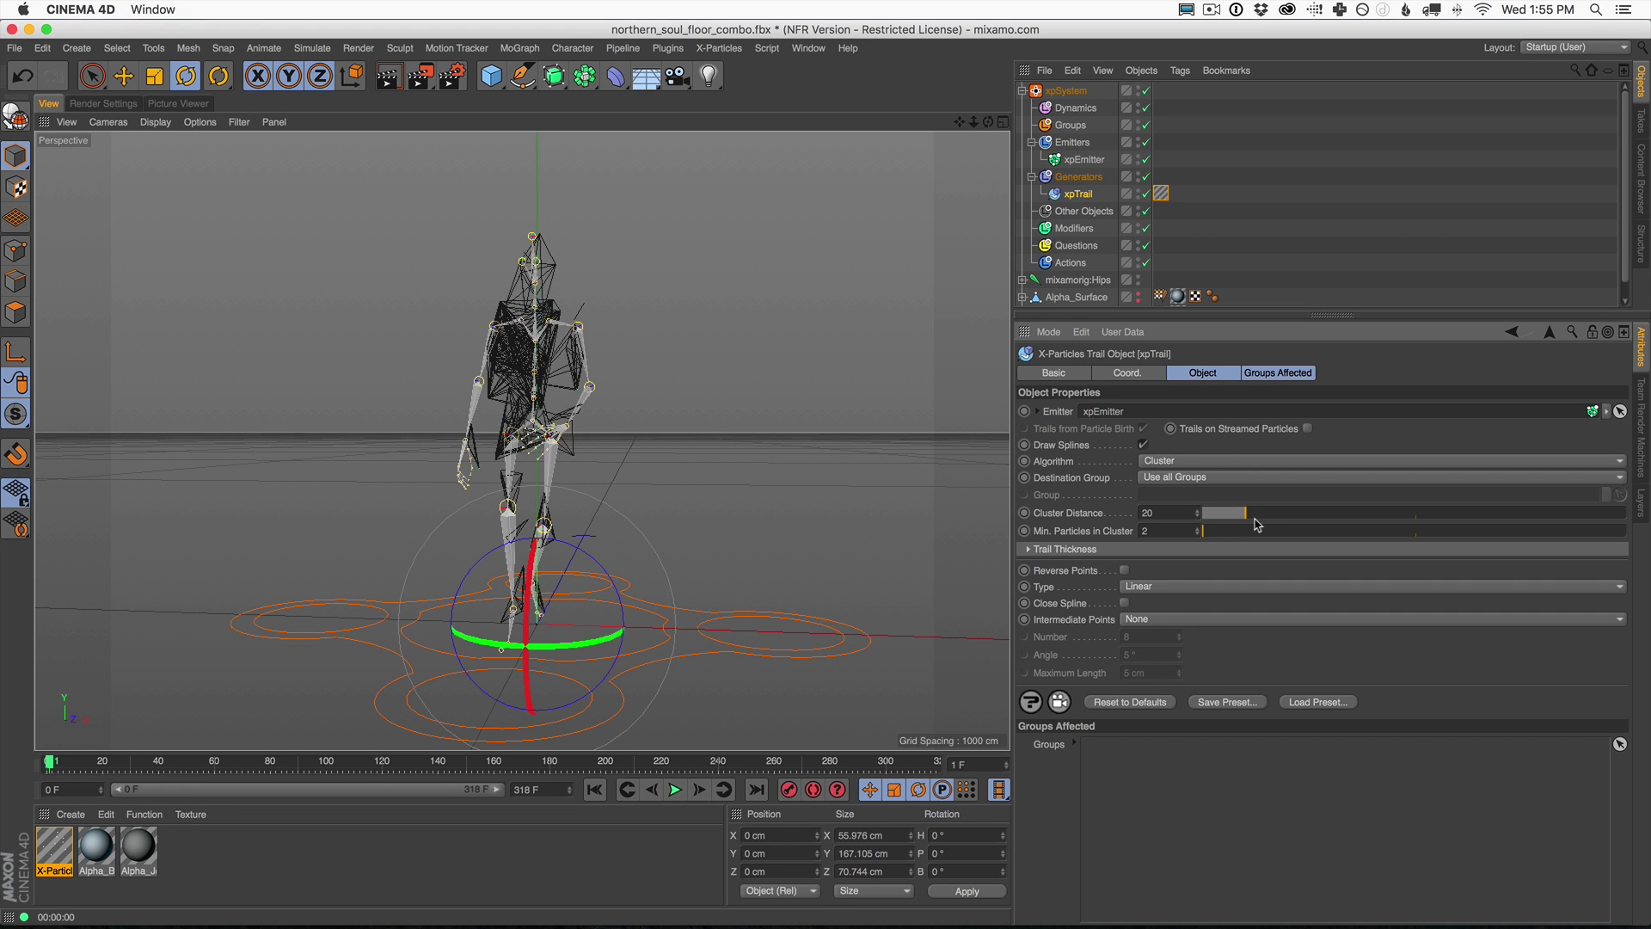
mouse_move(1253, 519)
mouse_down()
mouse_move(1277, 514)
mouse_move(1249, 509)
mouse_up()
click(1229, 514)
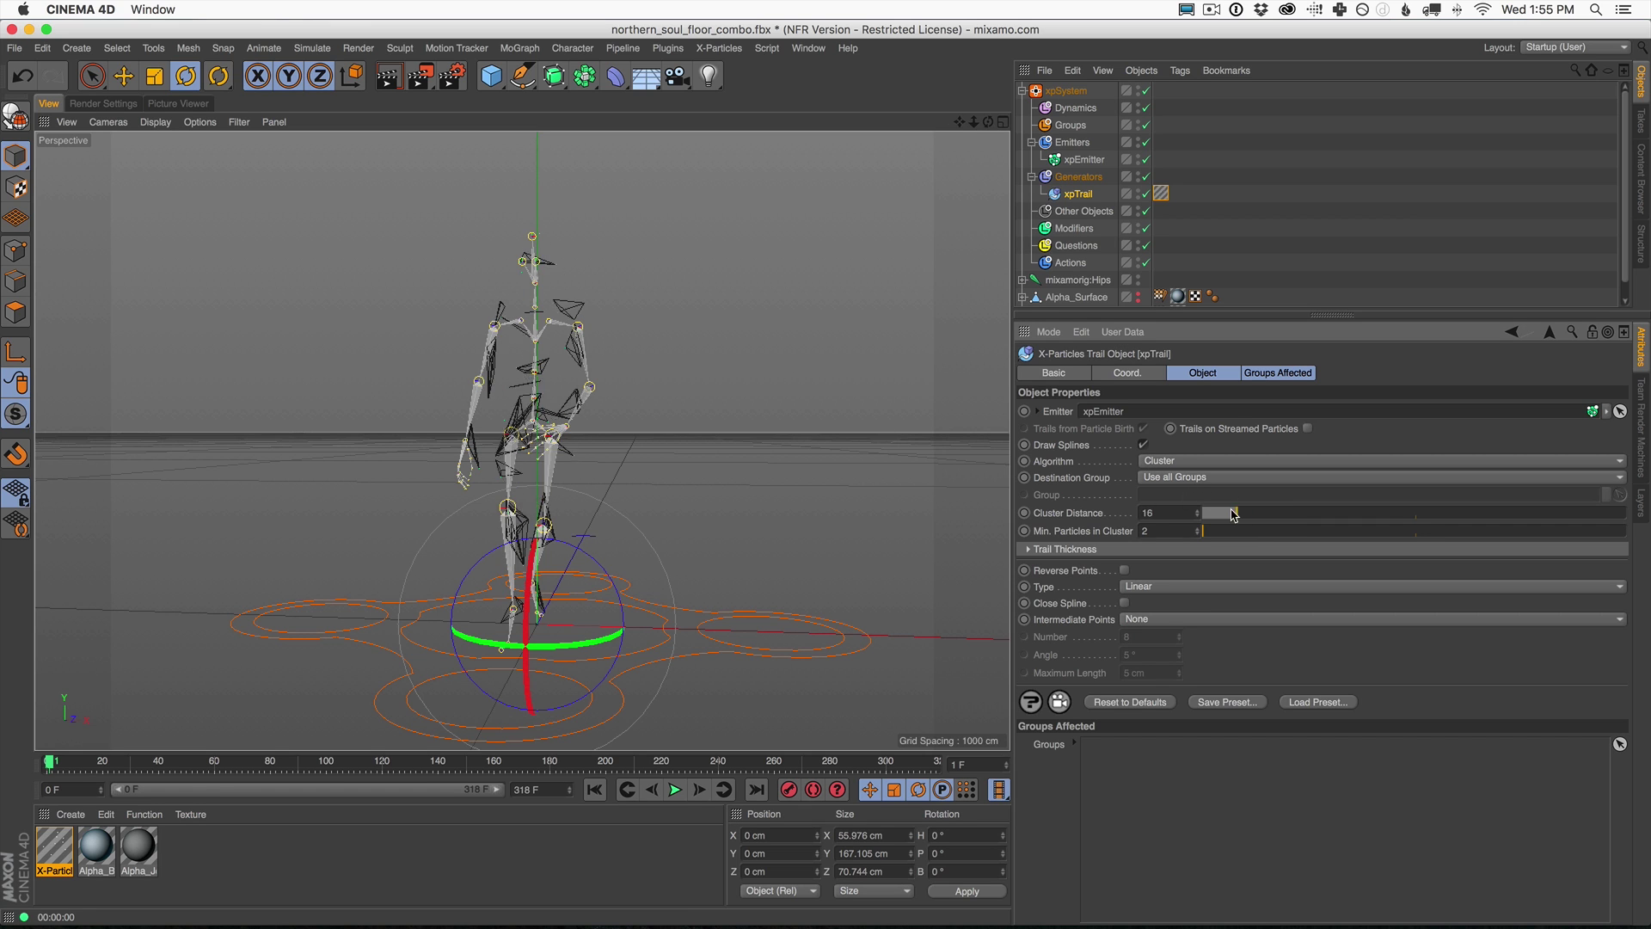
drag(1230, 514, 1242, 513)
click(383, 79)
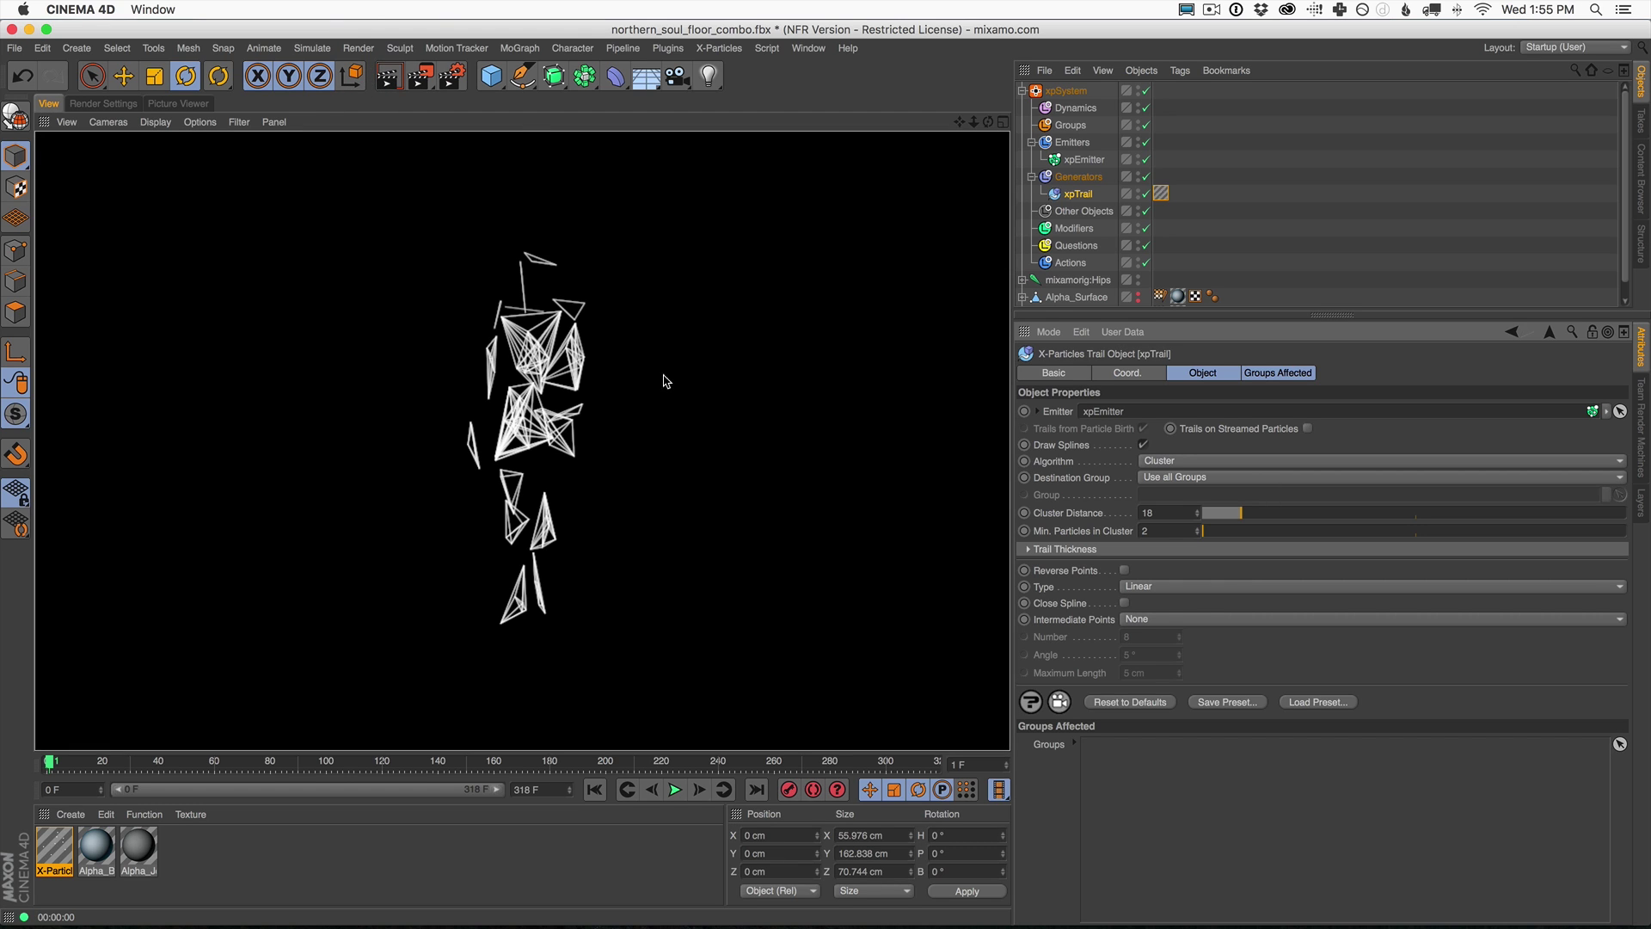
Render the 31-frame animation to the Picture Viewer and play it back.
key(shift+r)
click(950, 323)
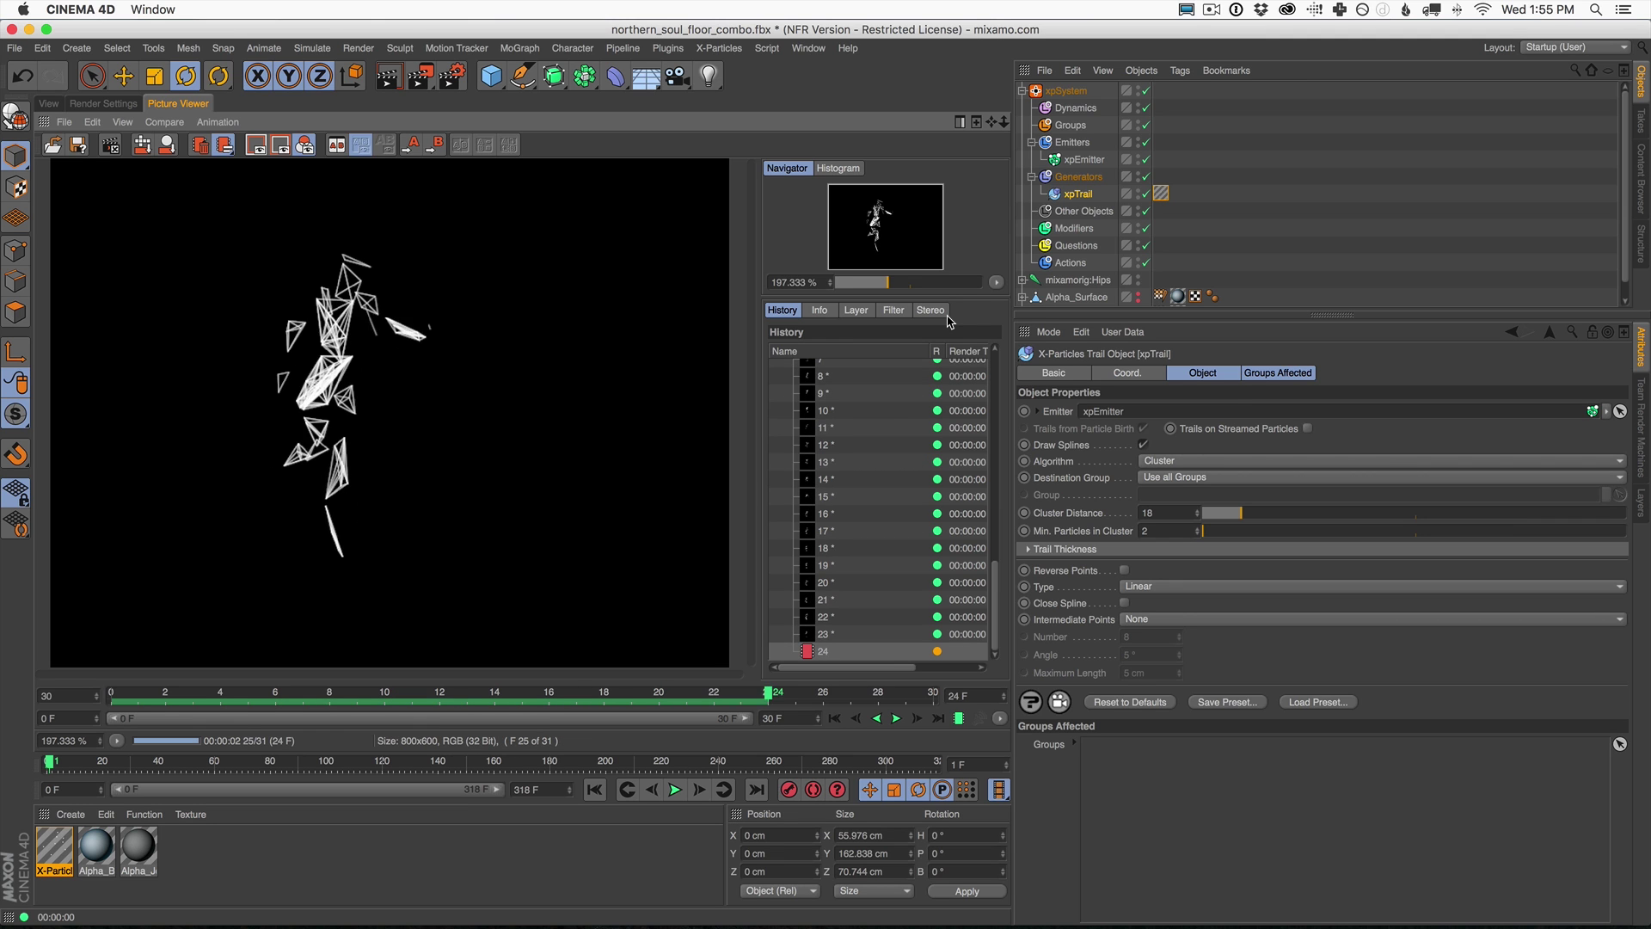
click(895, 718)
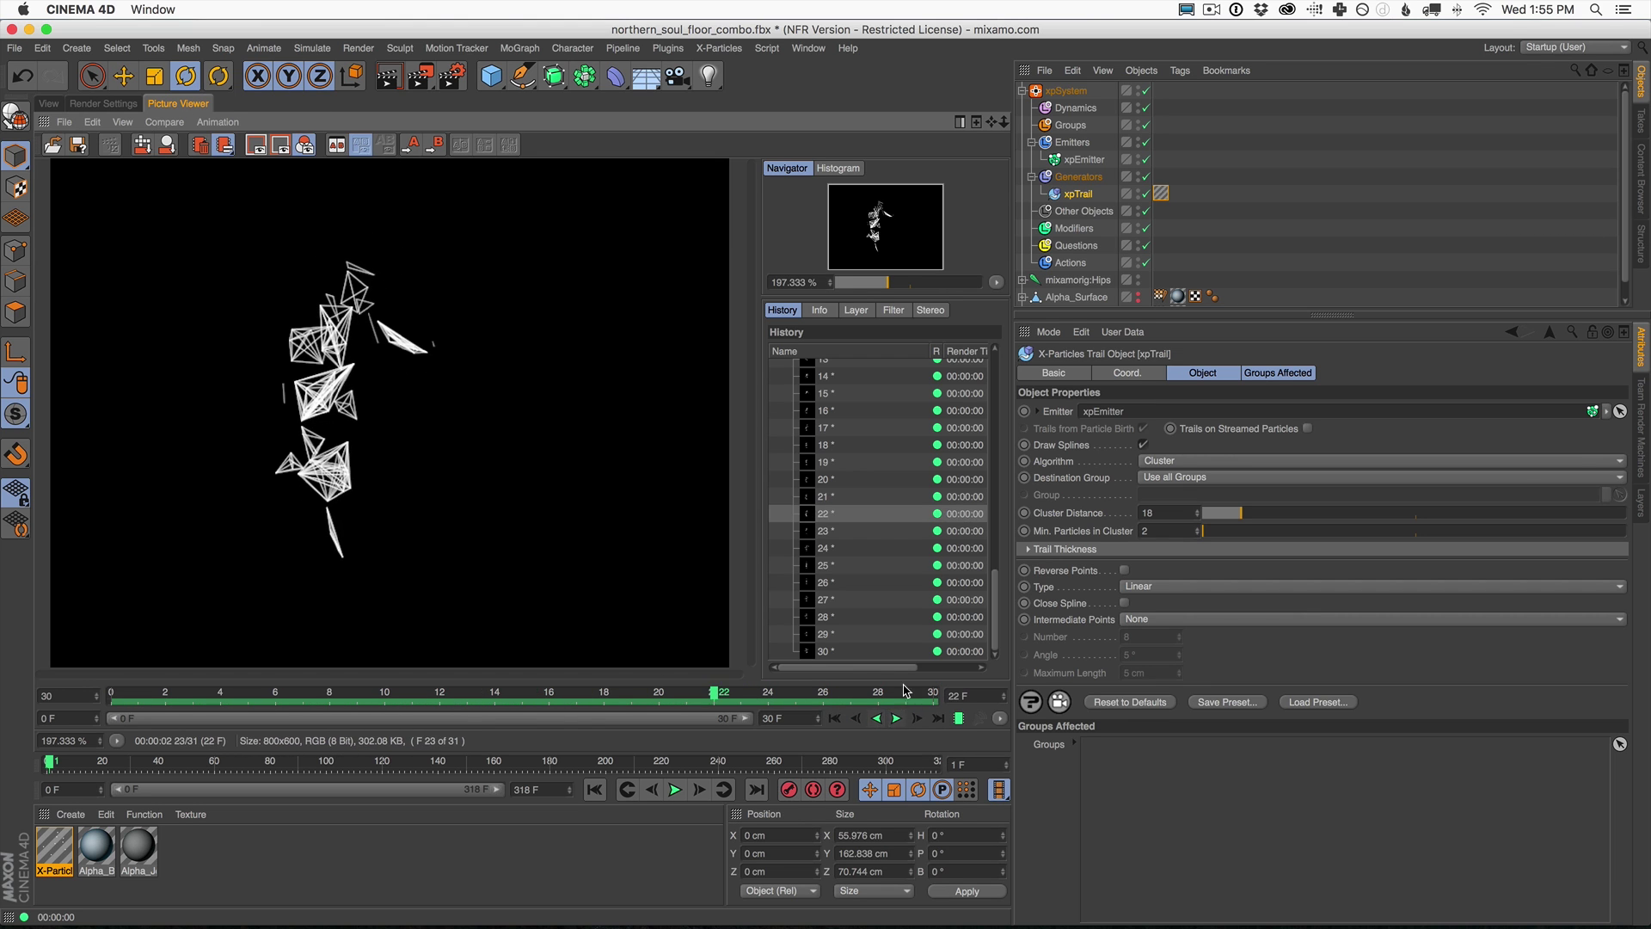
click(49, 103)
Set the xpEmitter Shot Count to 500 and preview the denser trails.
click(1083, 160)
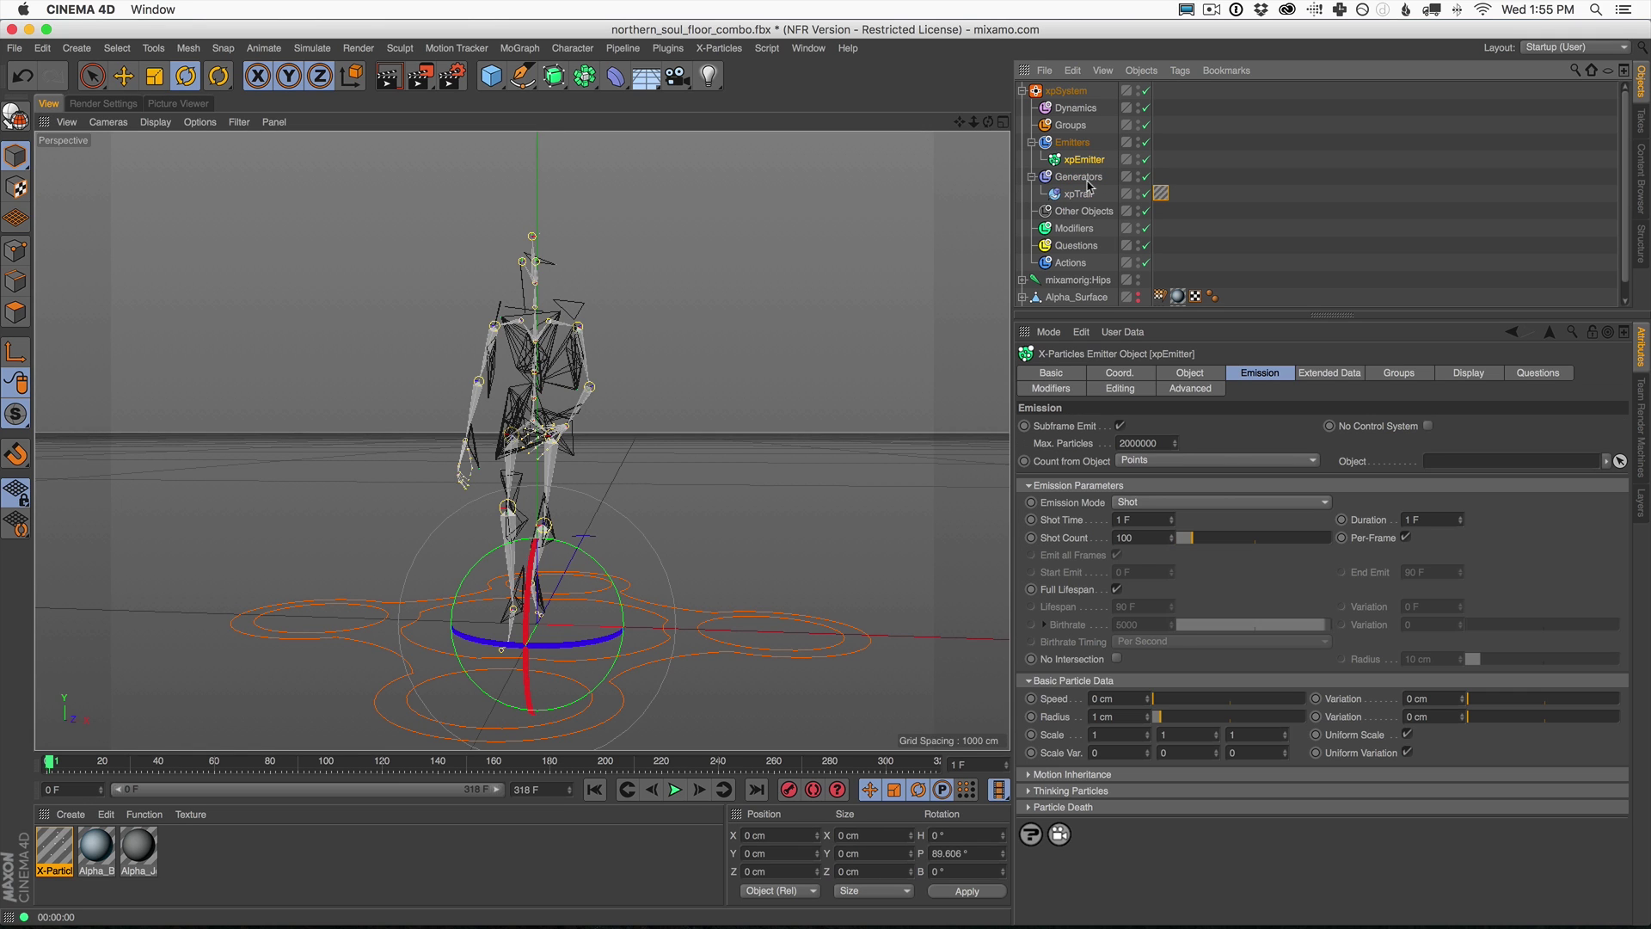
click(1125, 538)
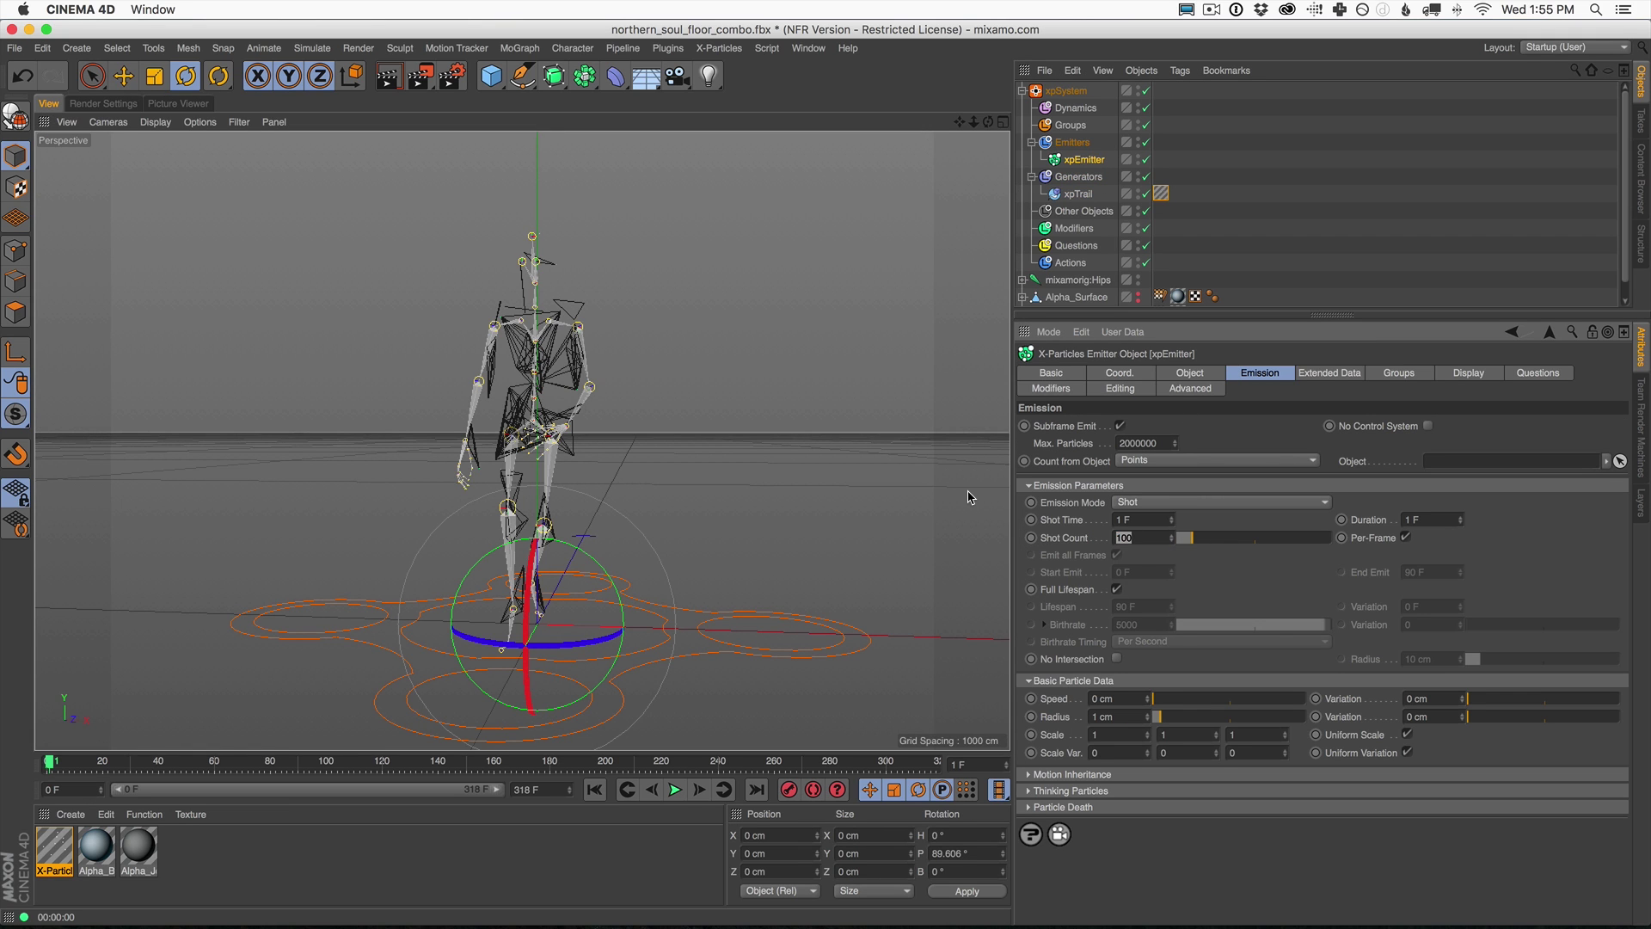
key(Return)
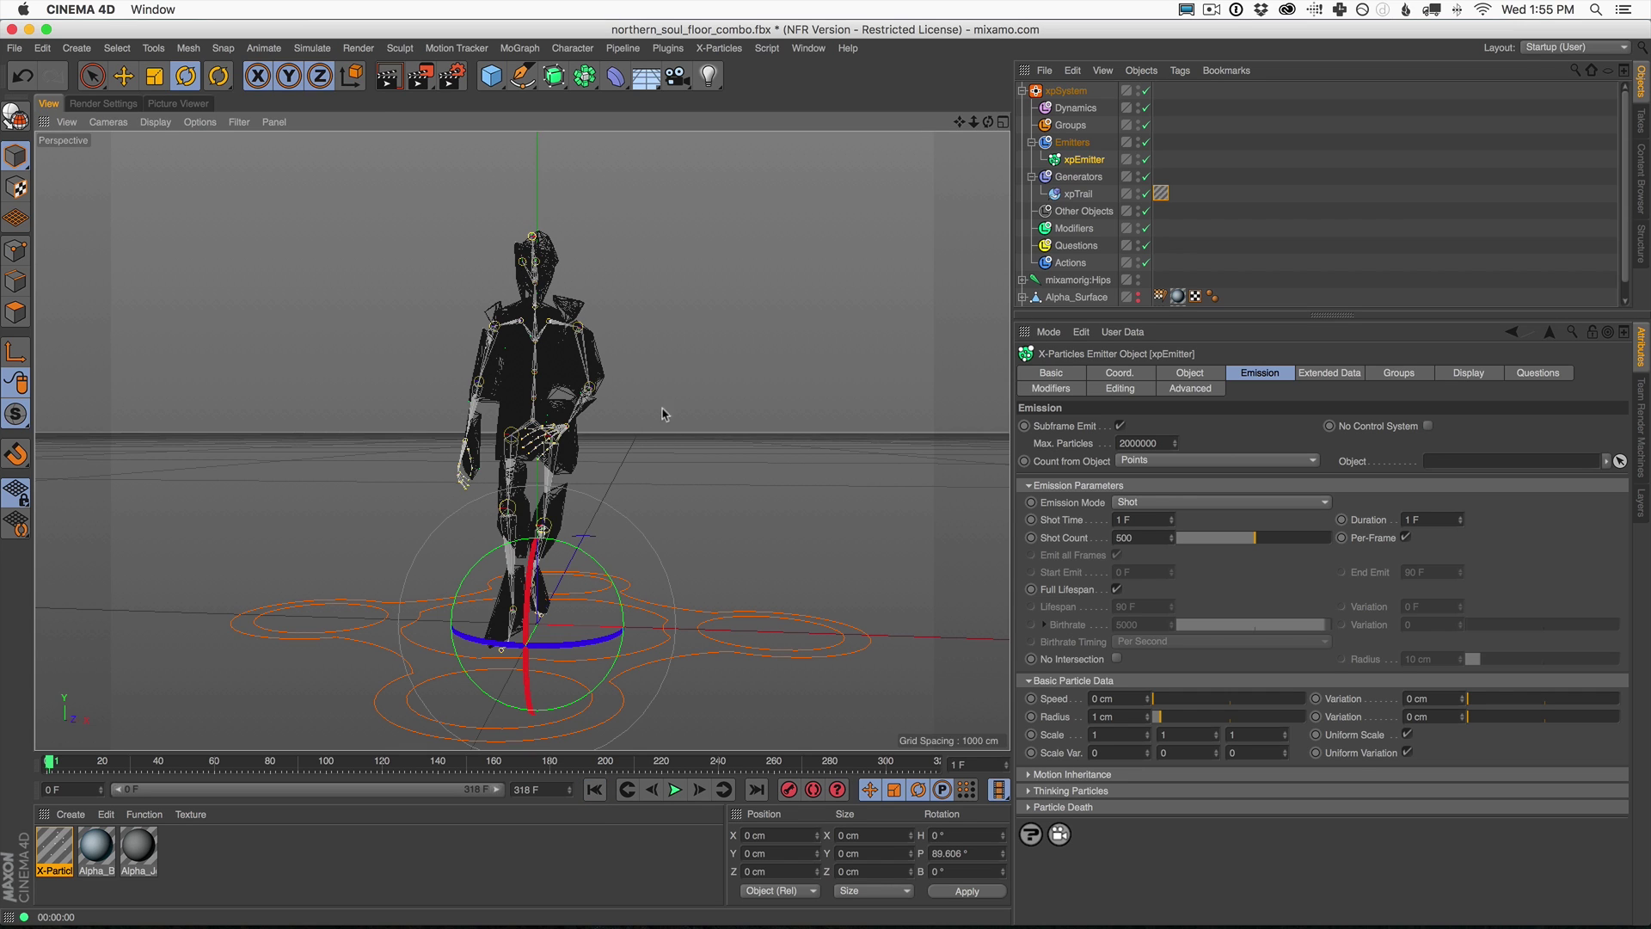
click(388, 75)
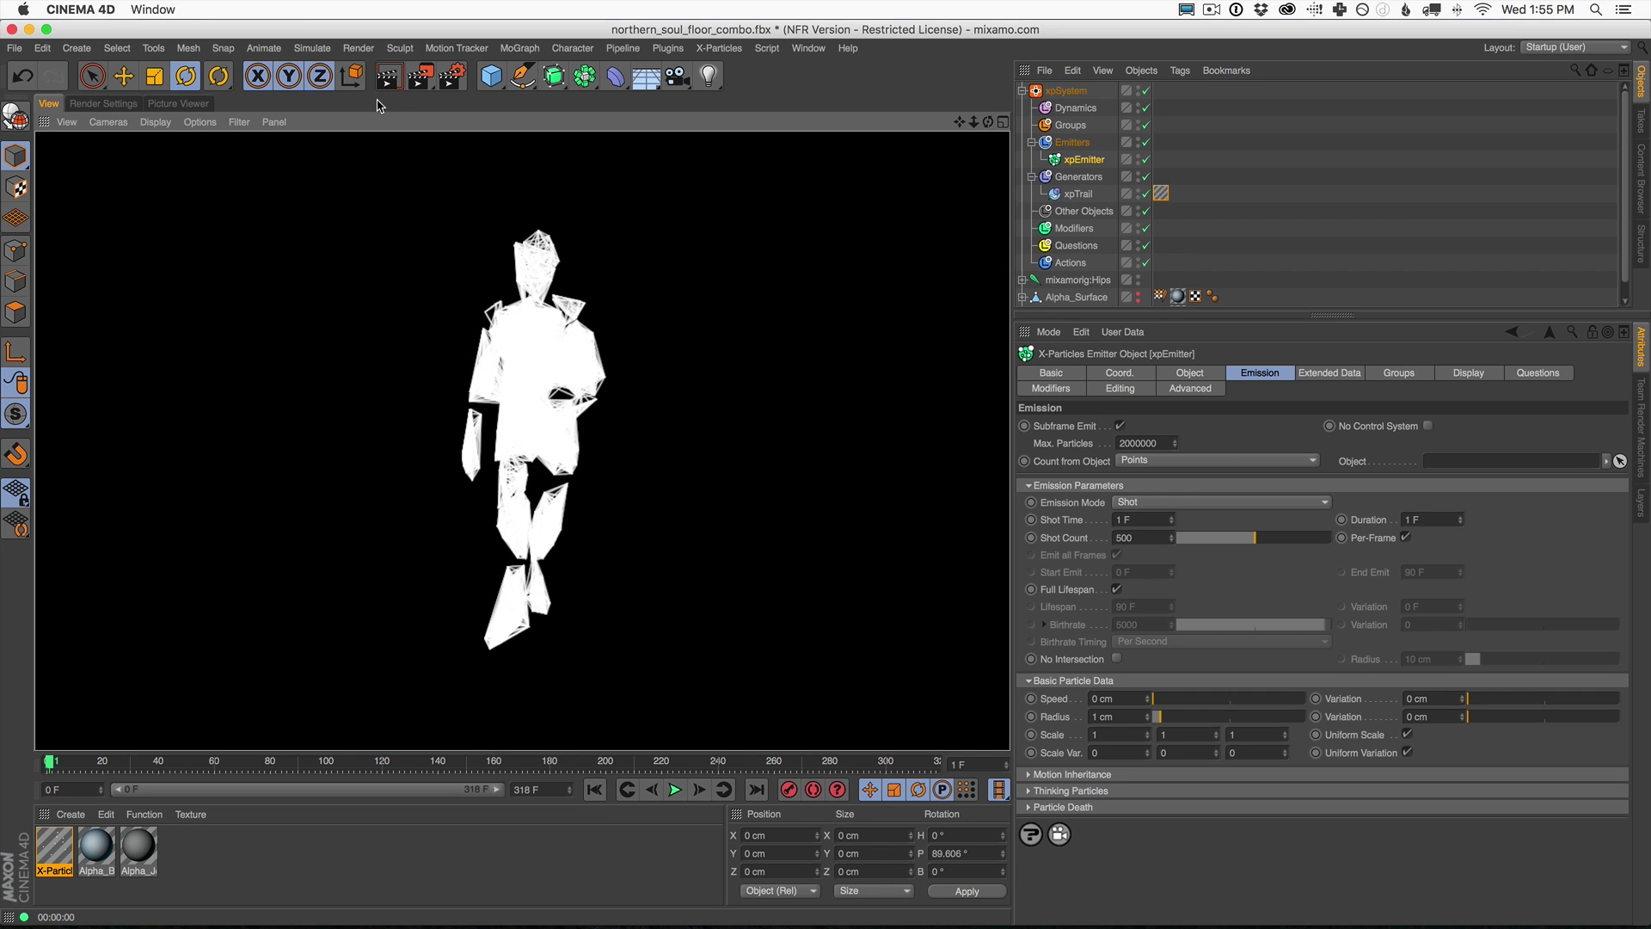
Lower xpTrail's Cluster Distance to 10 and render to the Picture Viewer.
click(1080, 194)
drag(1233, 514, 1226, 513)
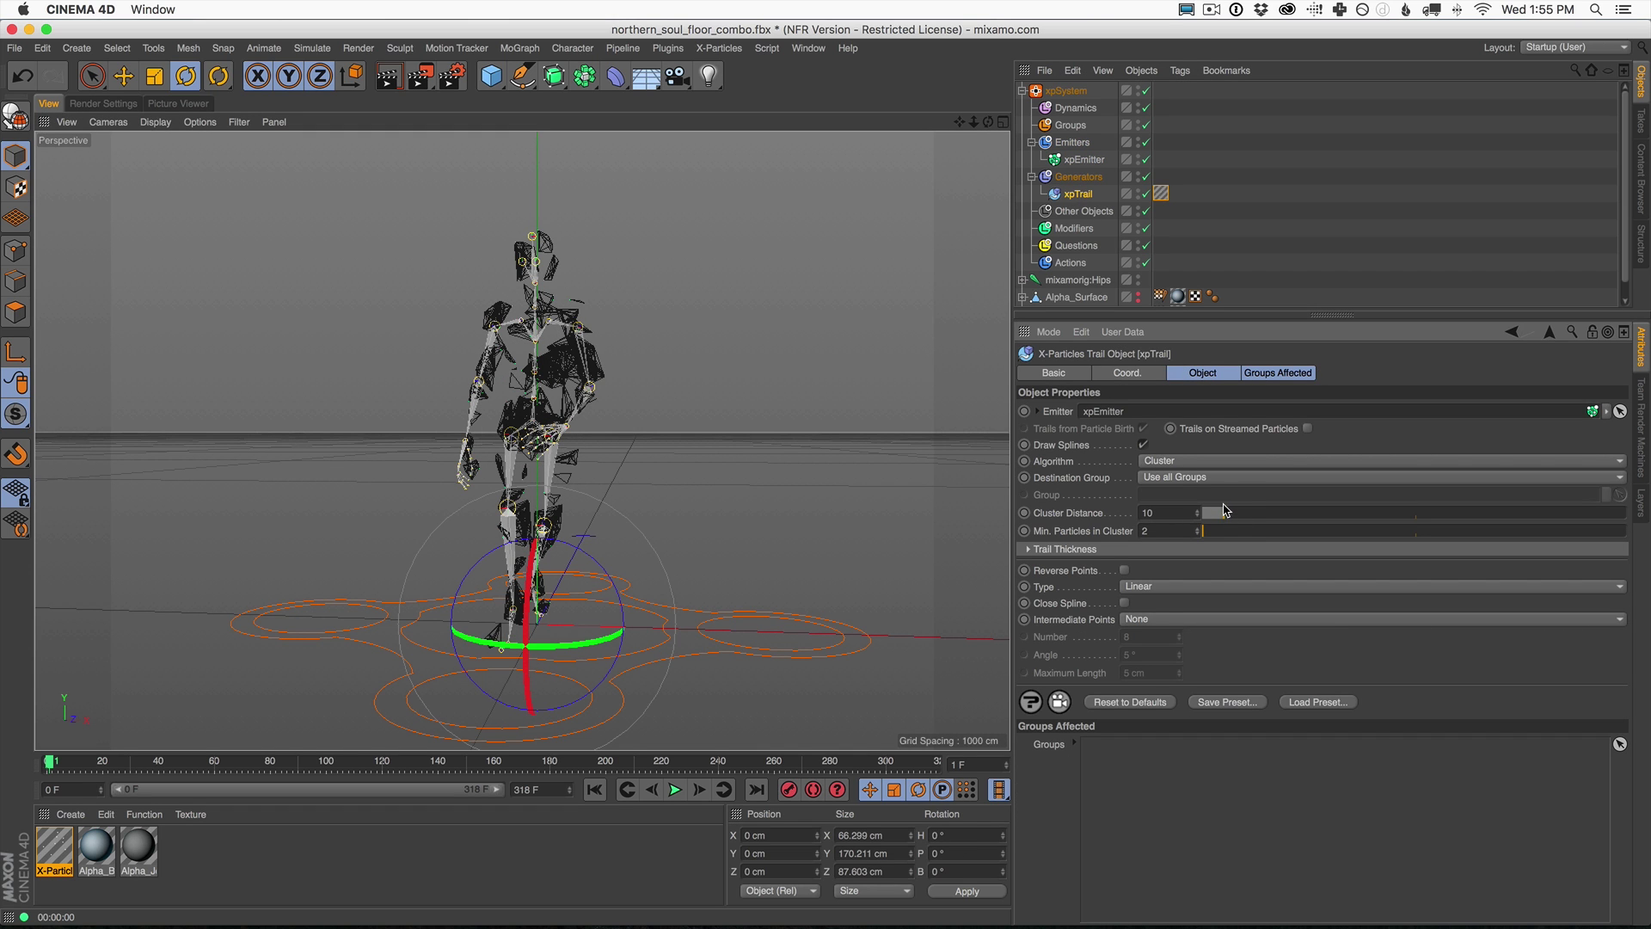
key(shift+r)
click(953, 322)
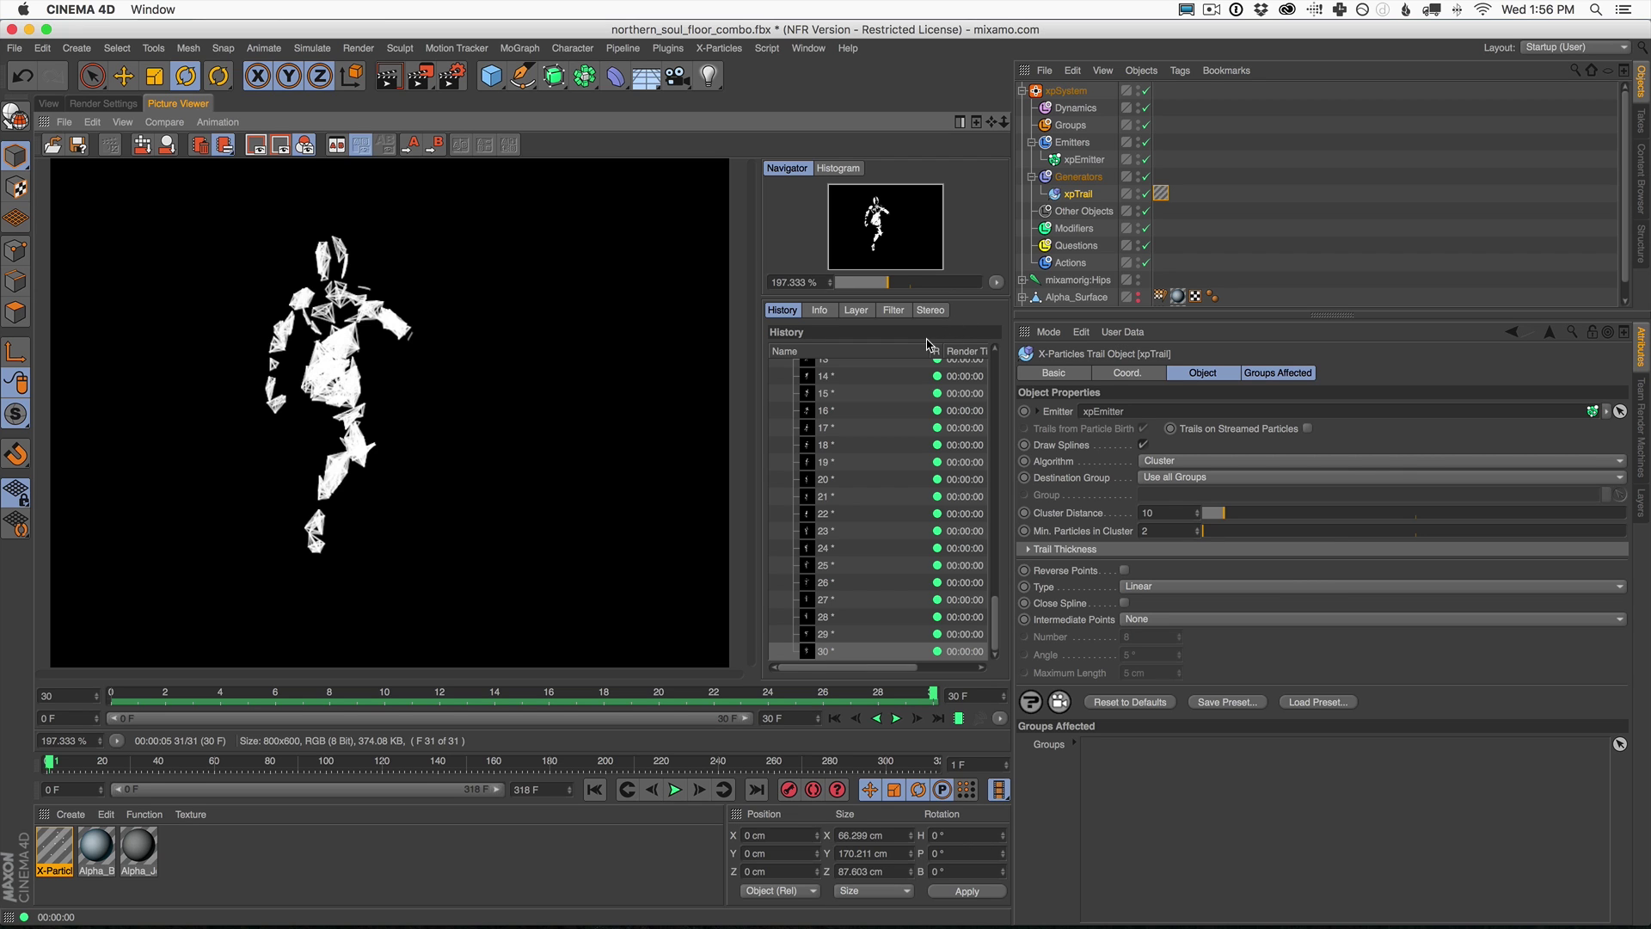
Set Cluster Distance to 17, play from start to frame 8, and render the viewport.
click(48, 103)
drag(1230, 515, 1218, 520)
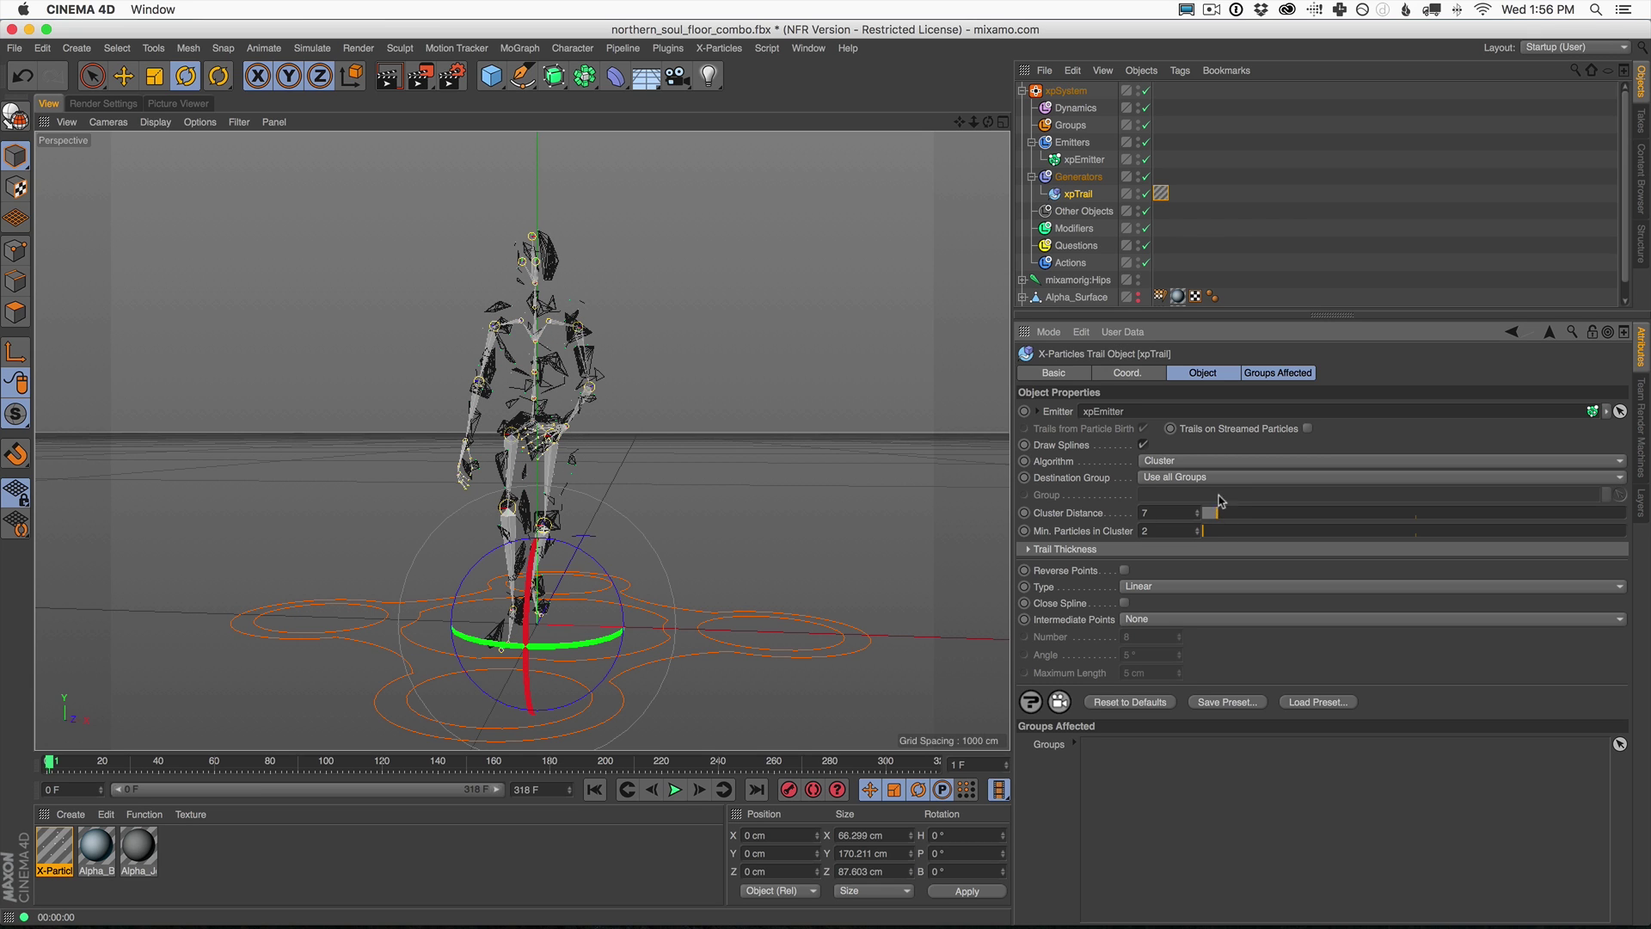
click(1210, 478)
click(1207, 462)
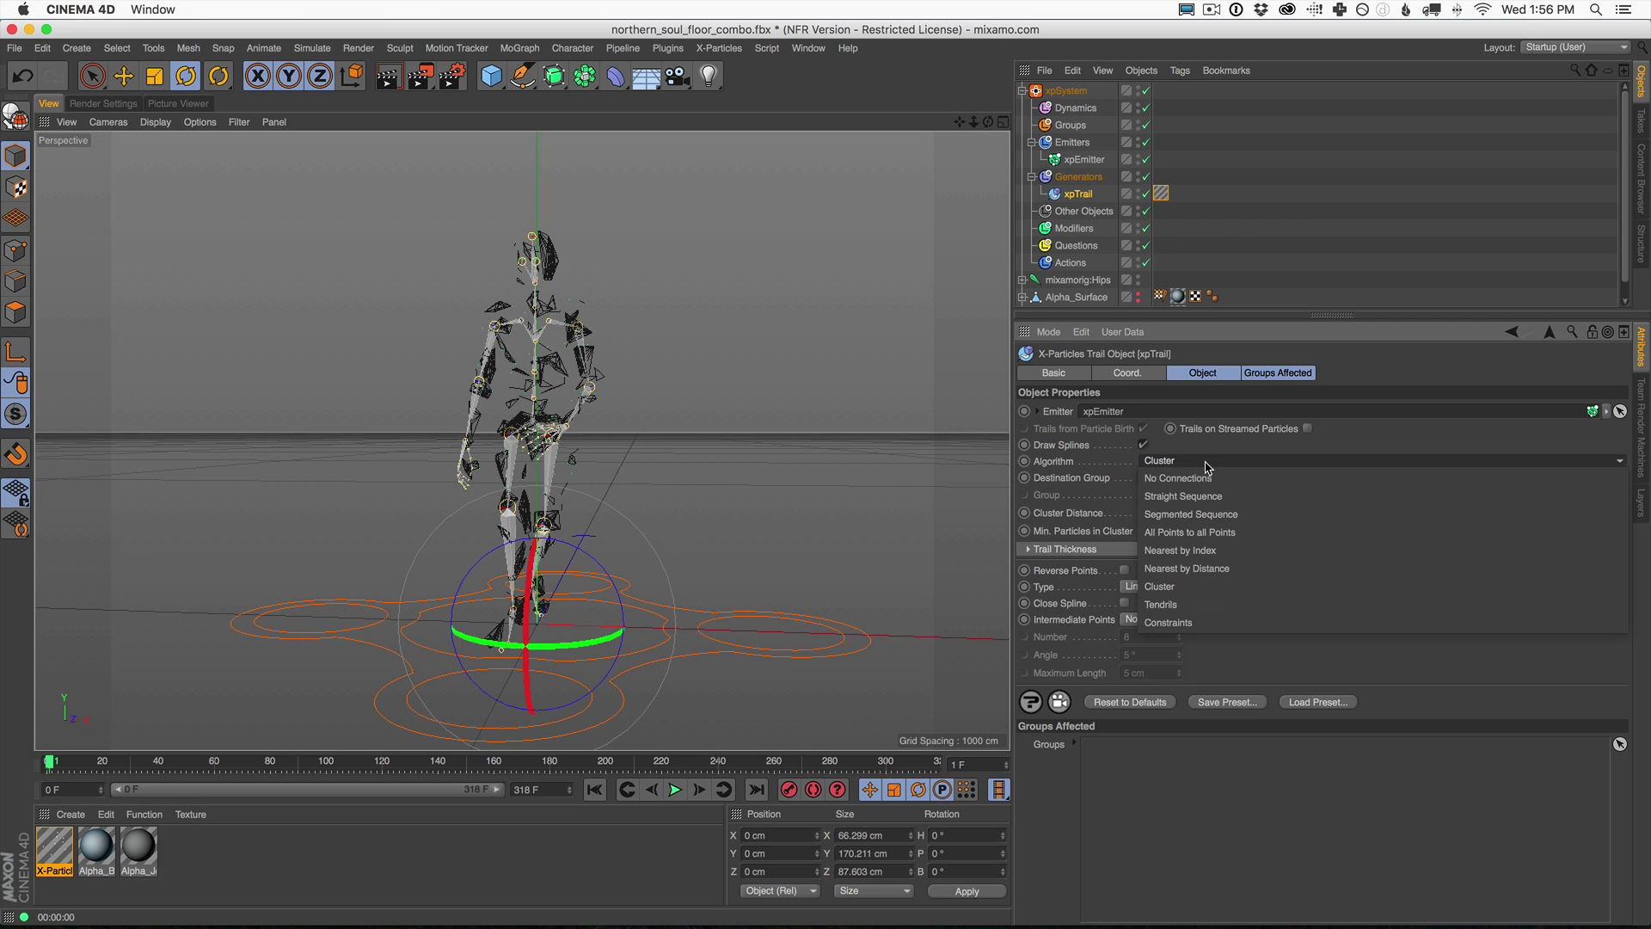
click(1133, 538)
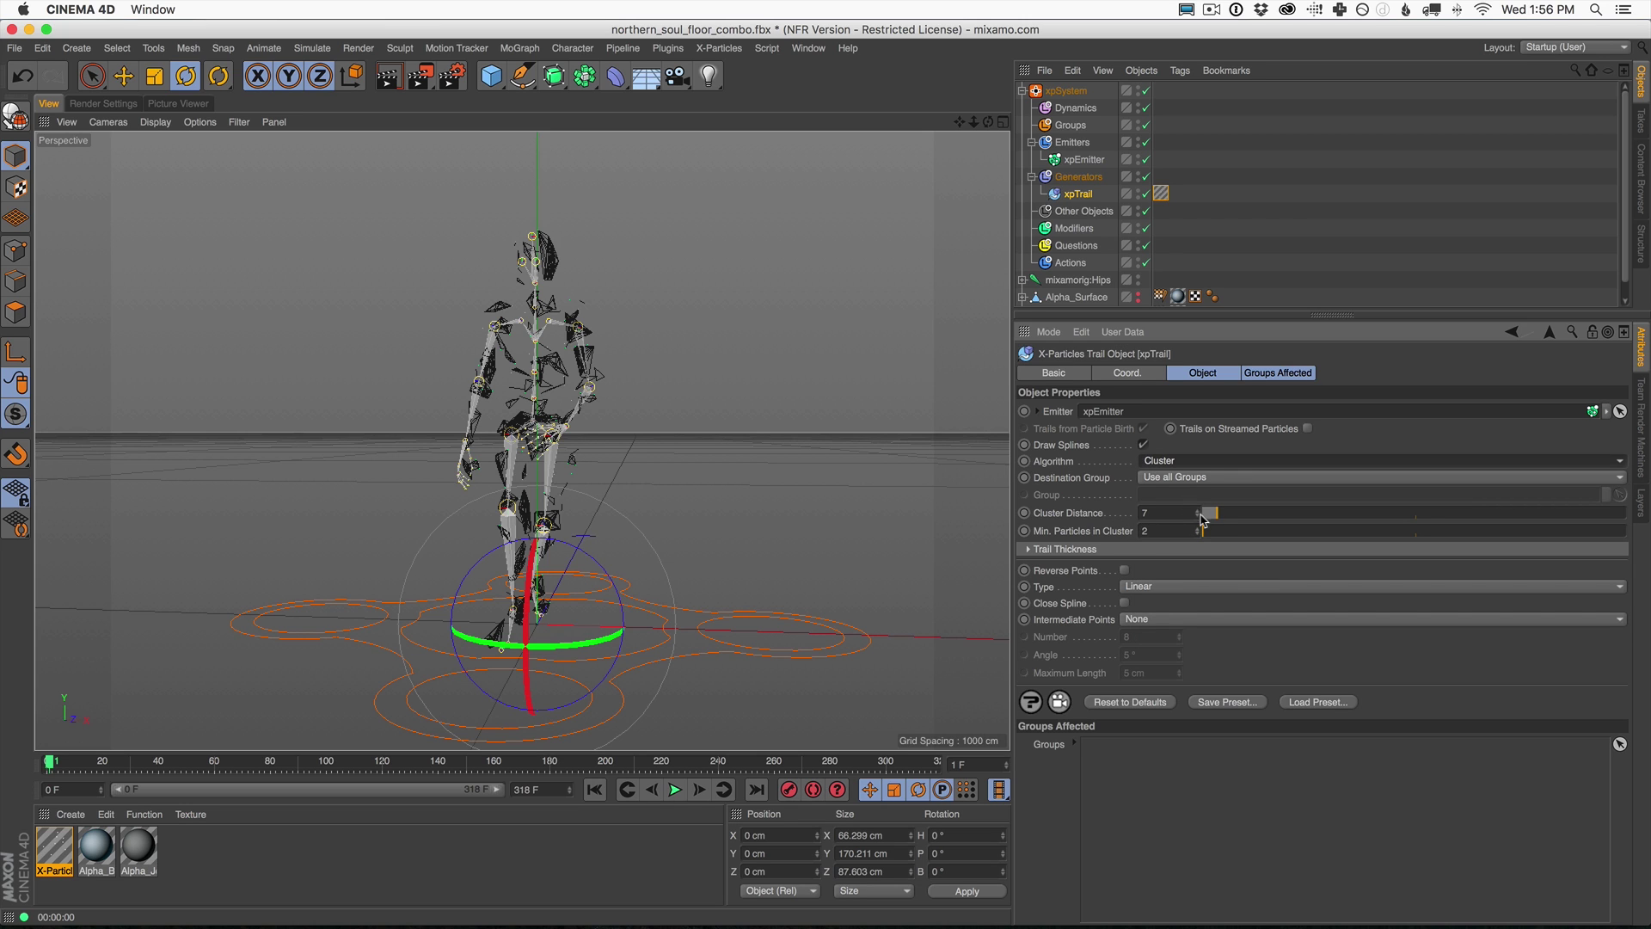
drag(1207, 519, 1241, 521)
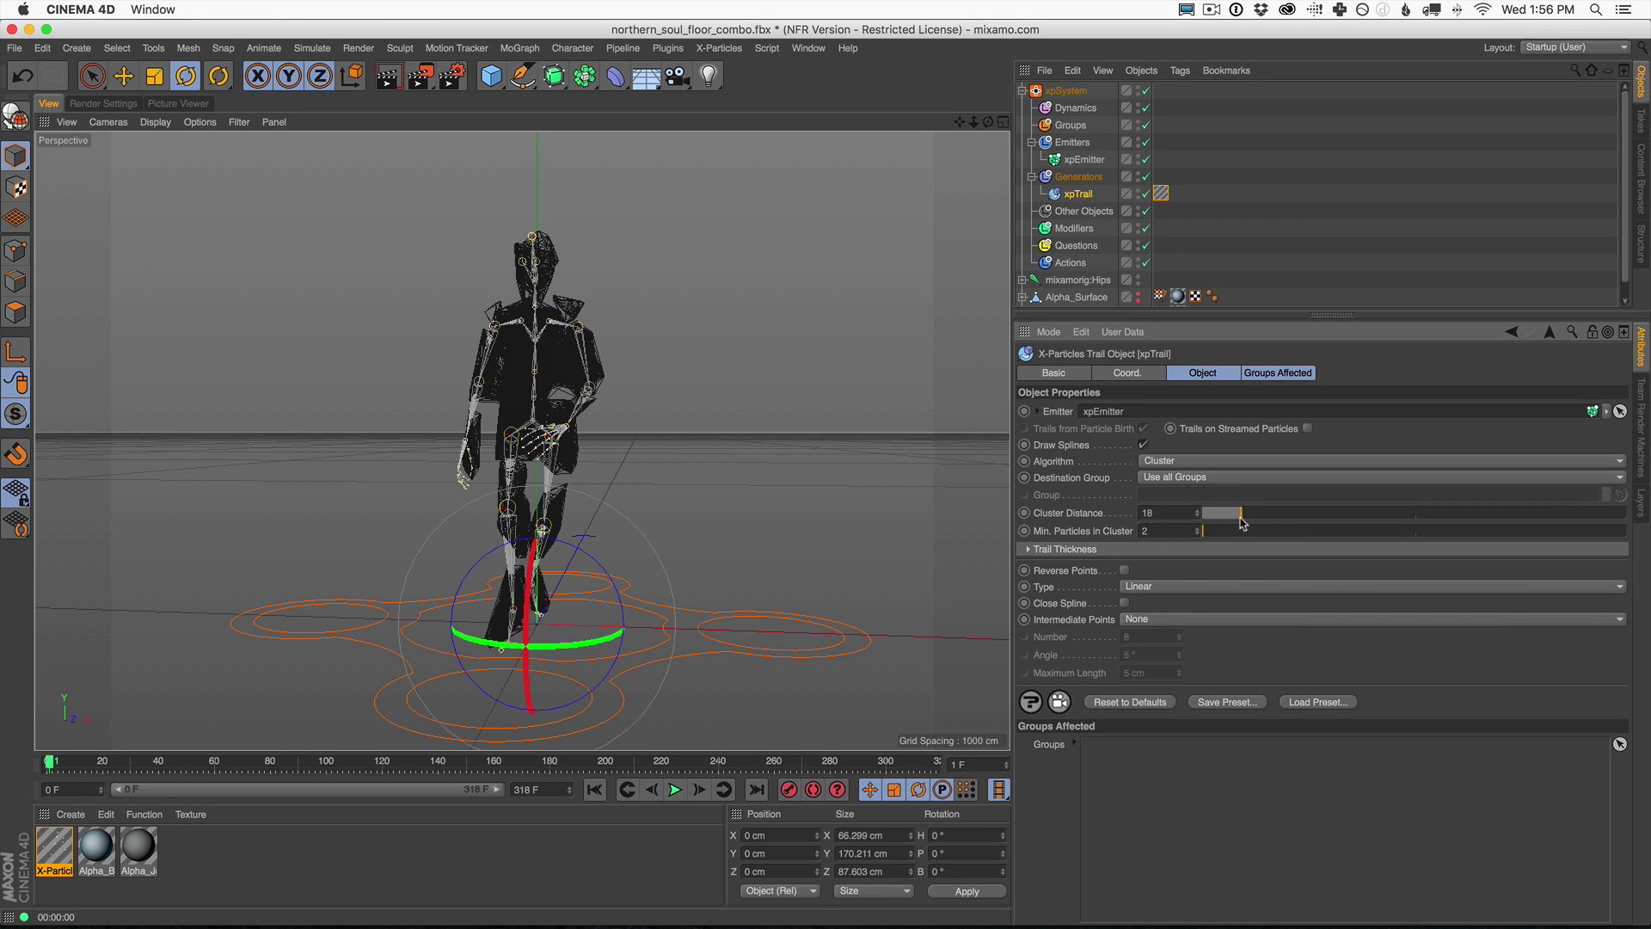
drag(1241, 523, 1238, 522)
click(595, 790)
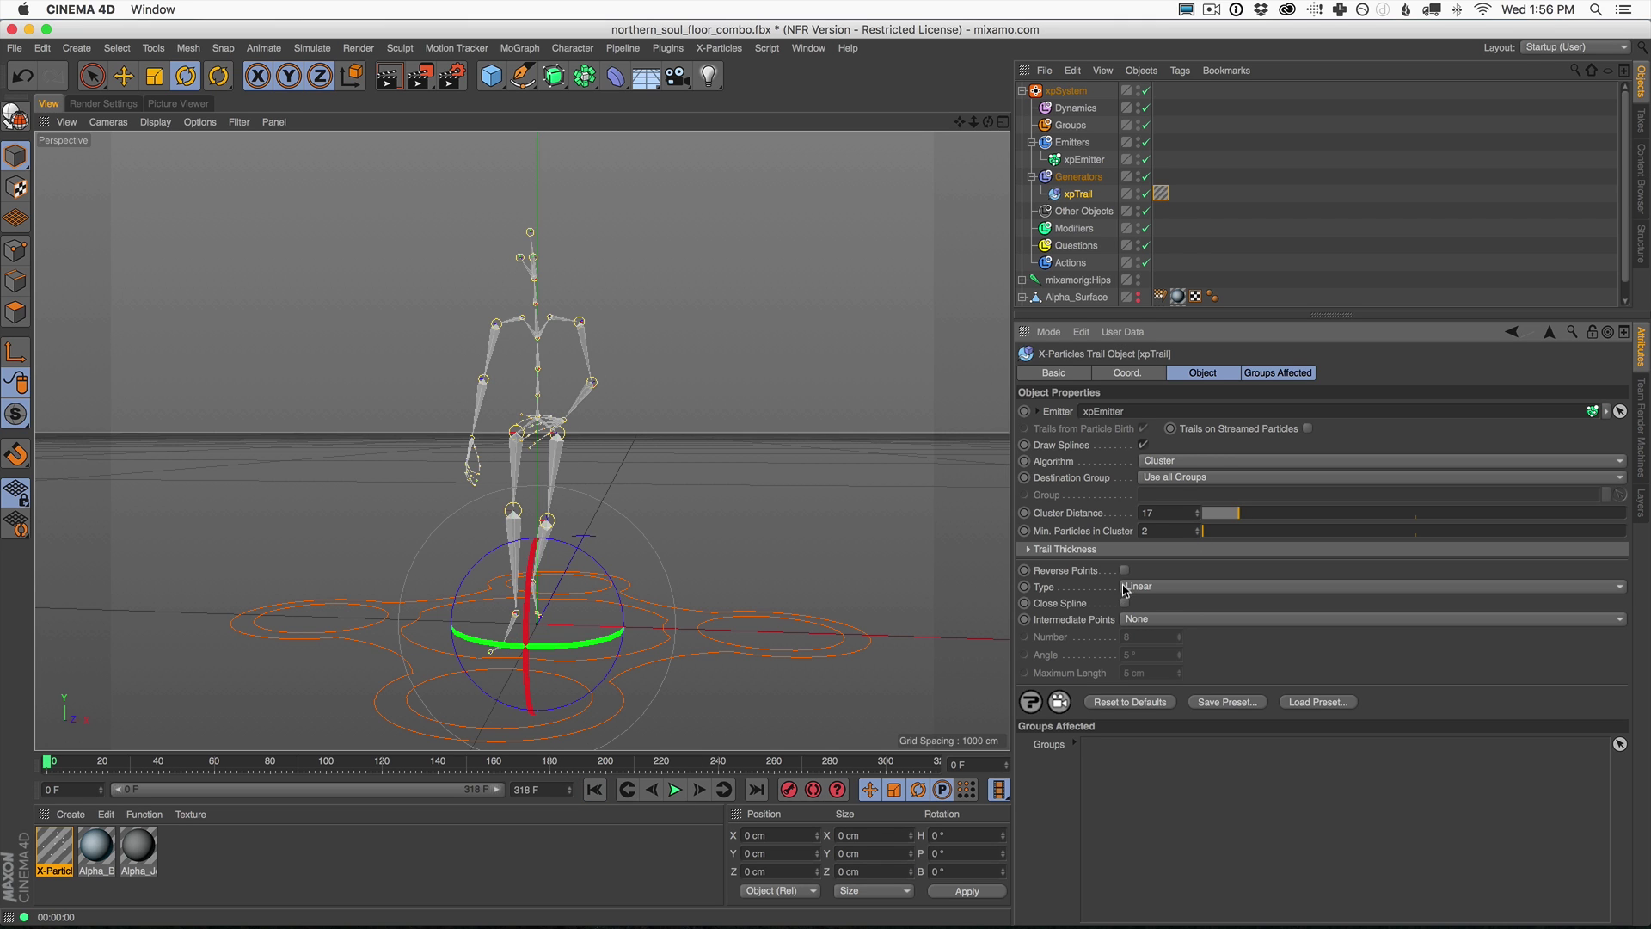
click(676, 791)
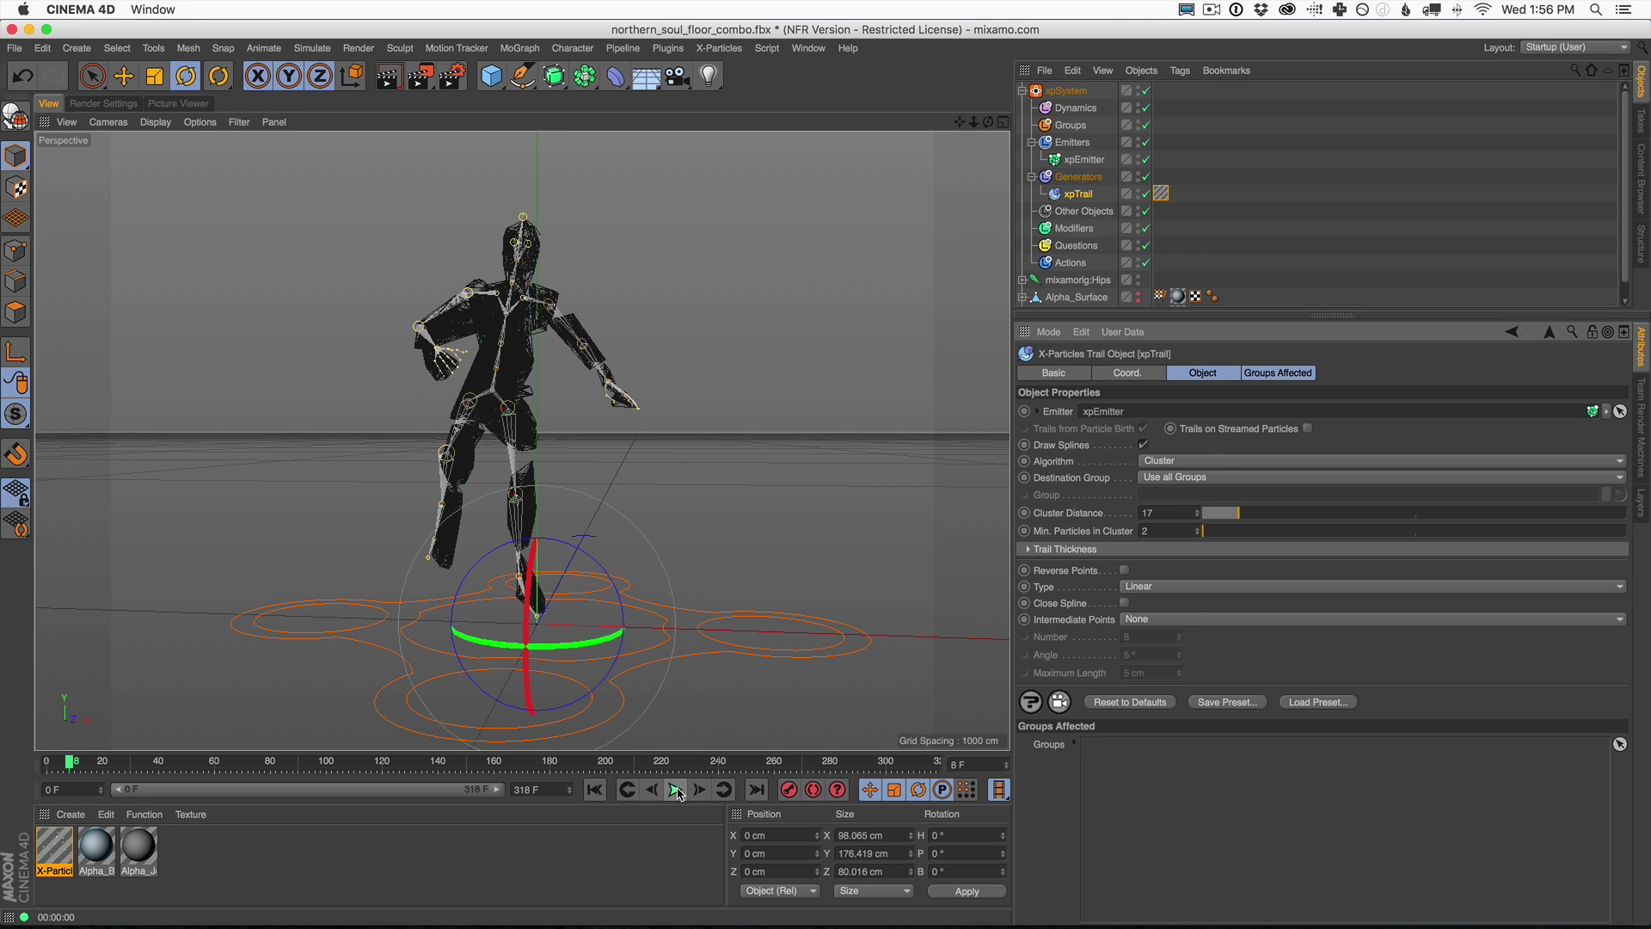
click(388, 77)
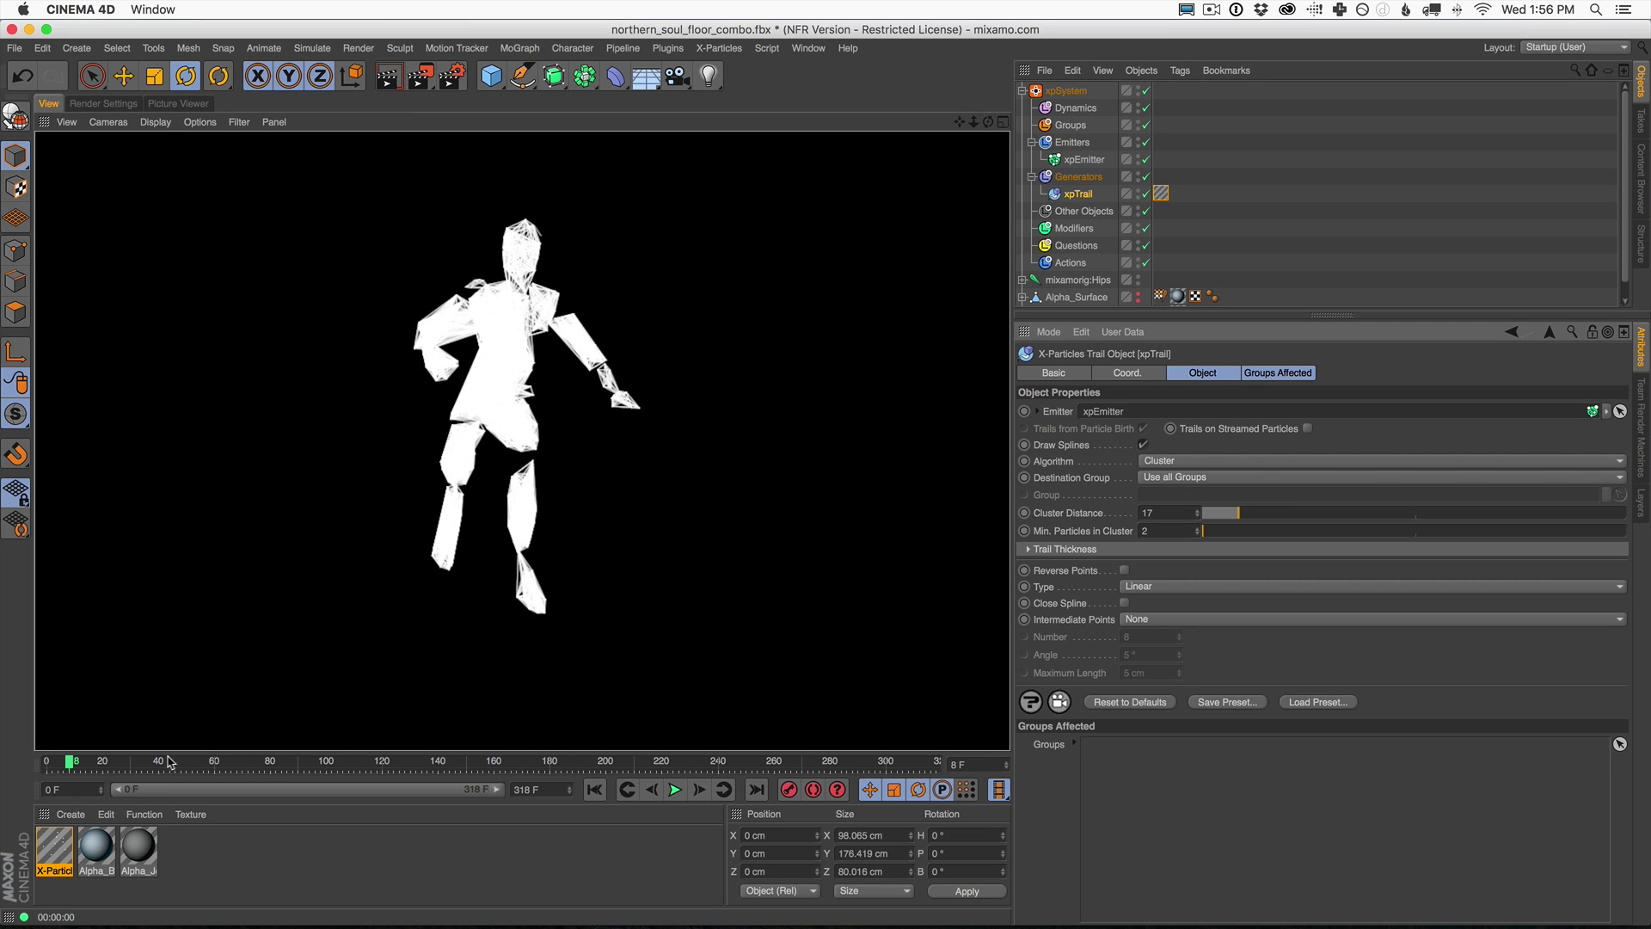
Set the X-Particles Material's particle size Scale to 2 %.
double_click(63, 855)
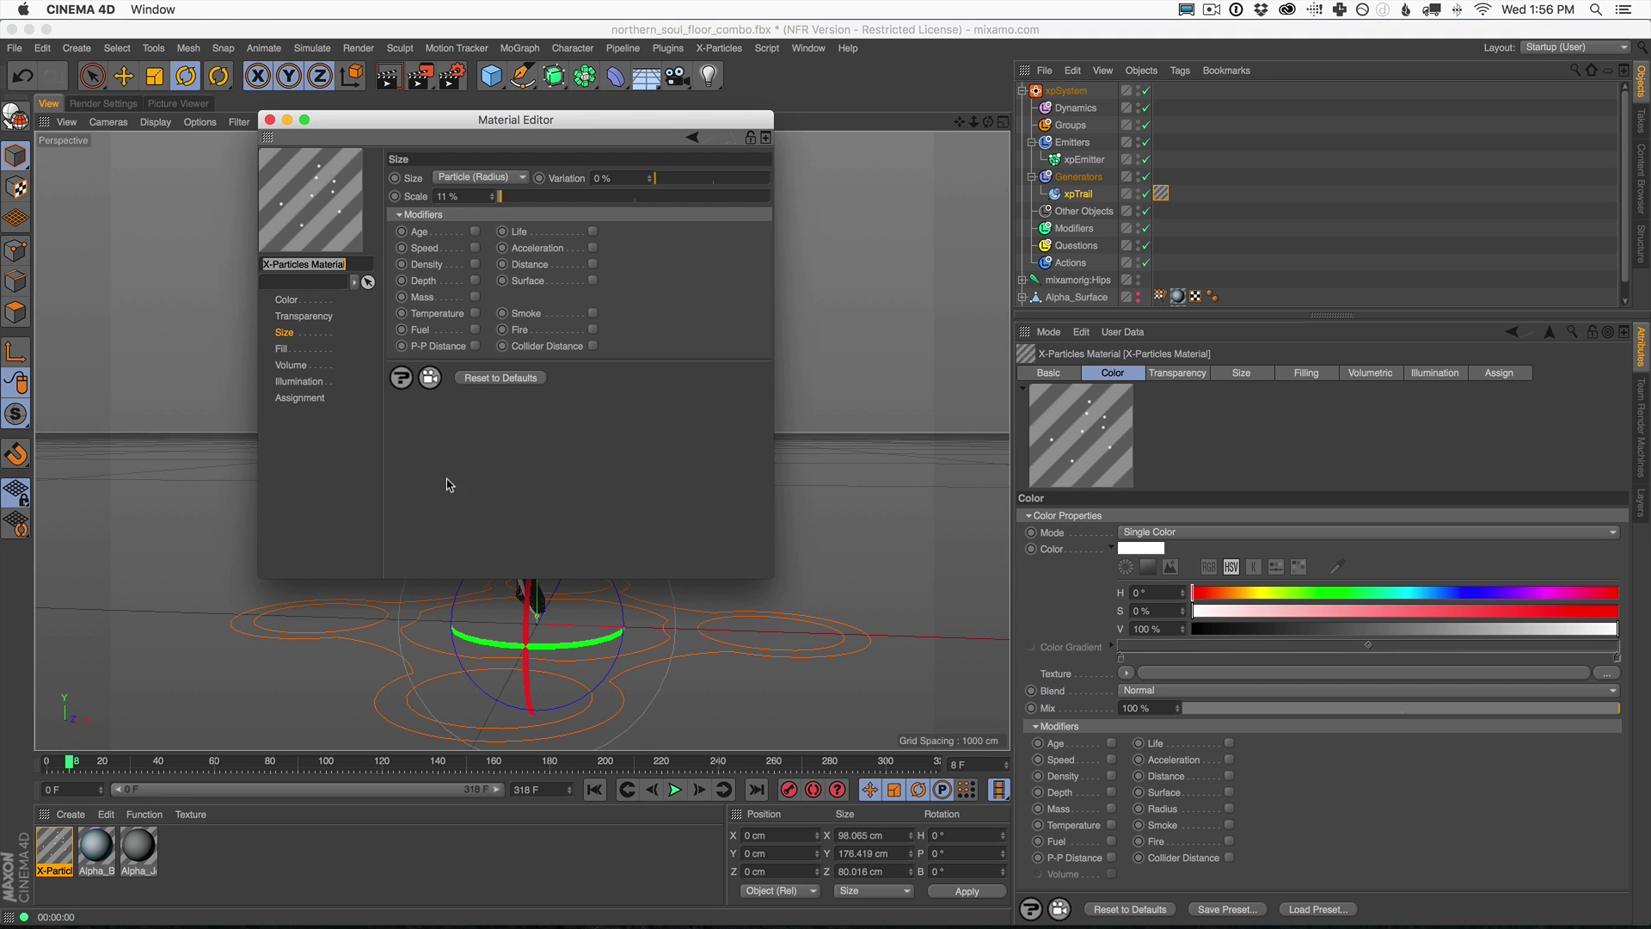
double_click(451, 197)
text(2)
key(Return)
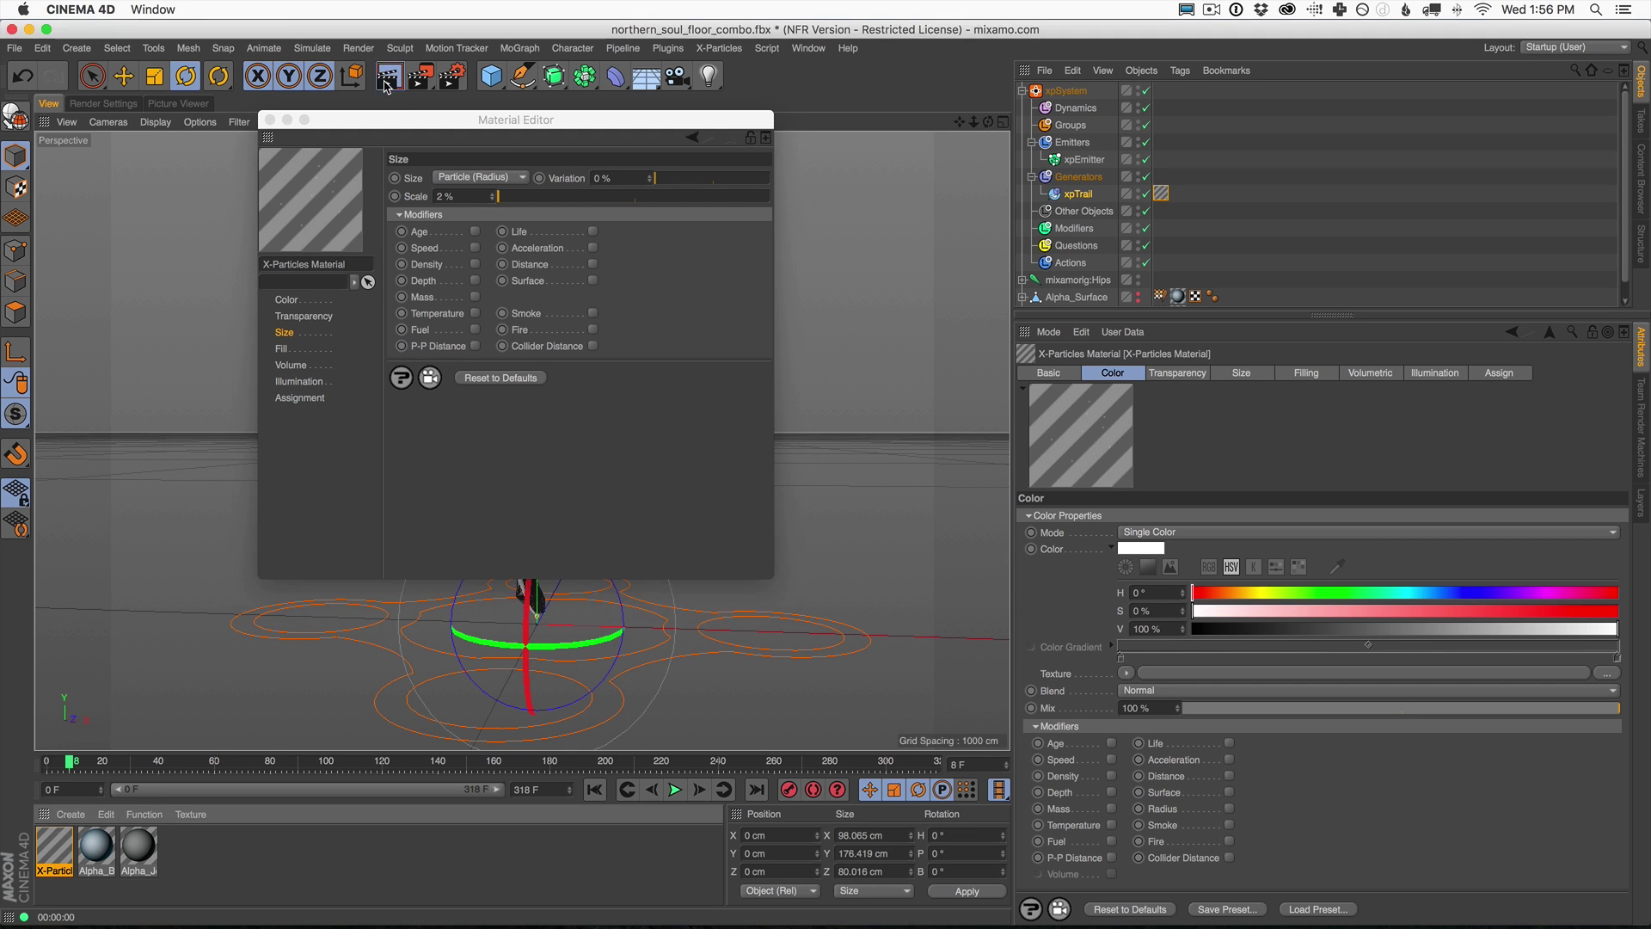
drag(408, 124, 923, 272)
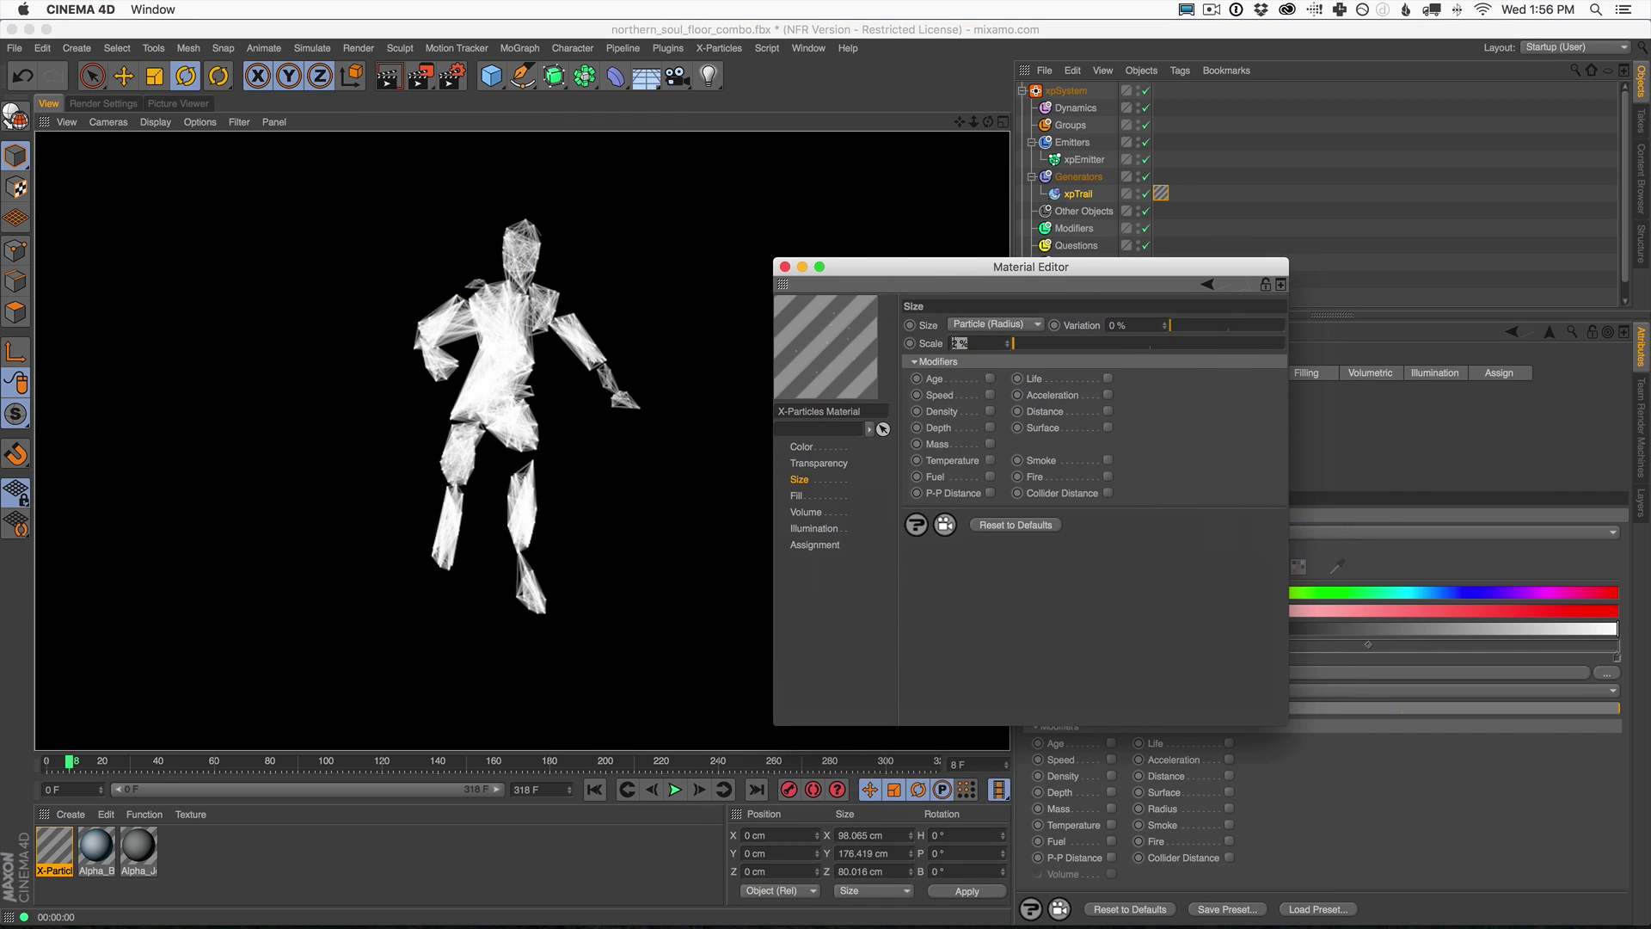
click(811, 487)
Make the material colour light grey: hue 0°, saturation 0%, brightness about 89%.
click(809, 447)
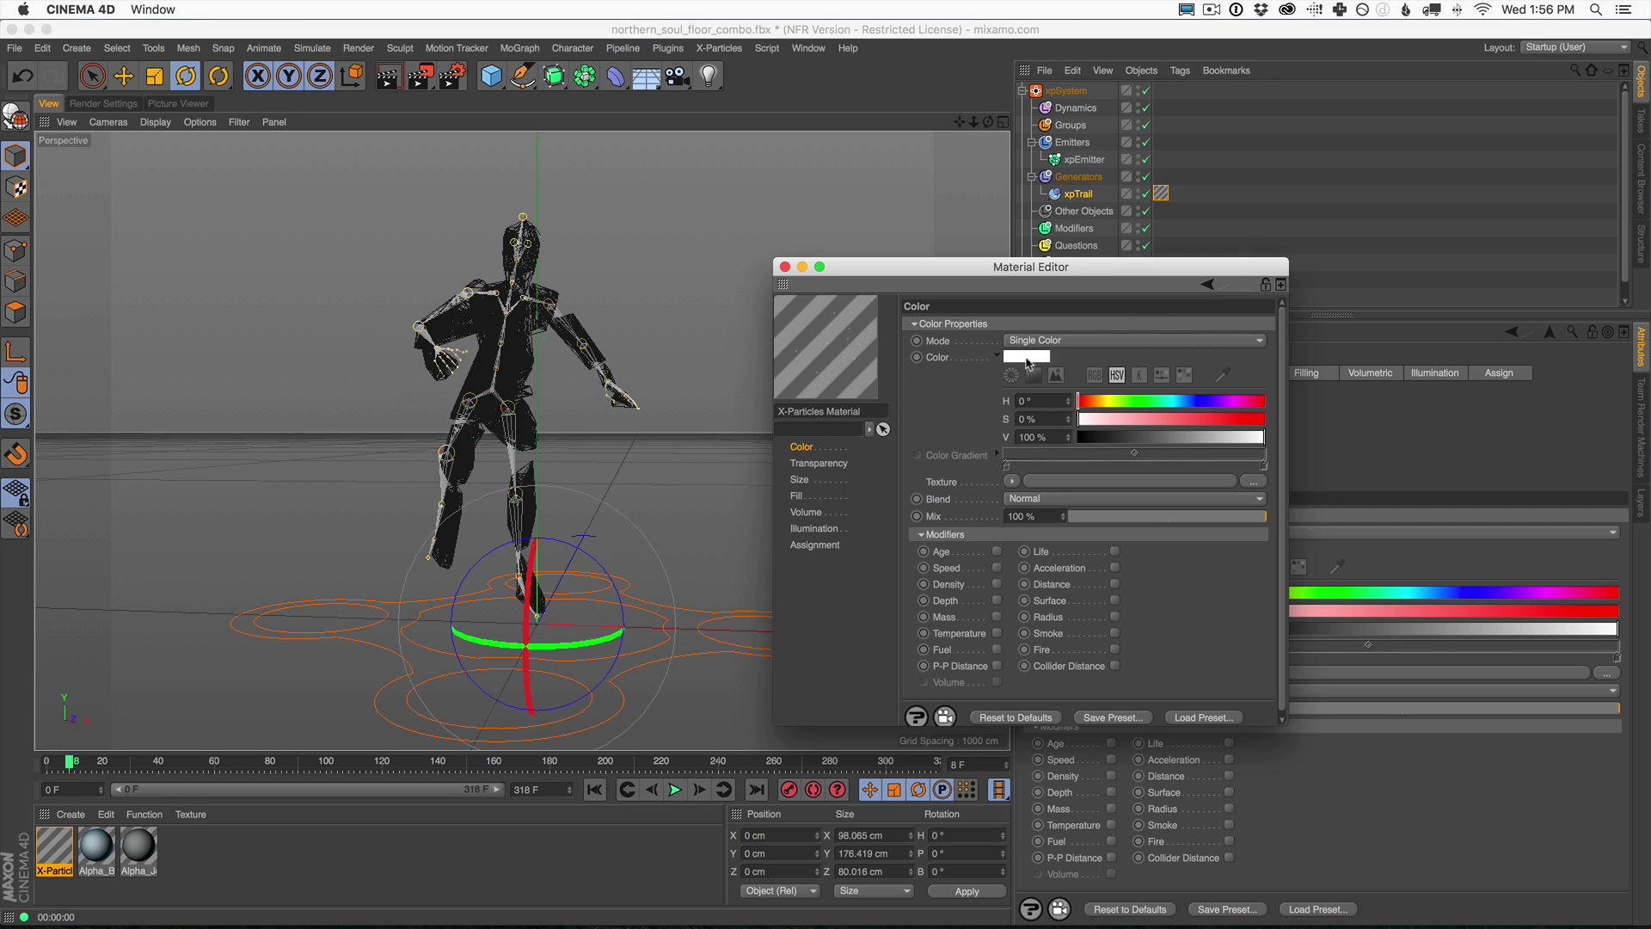
click(1029, 361)
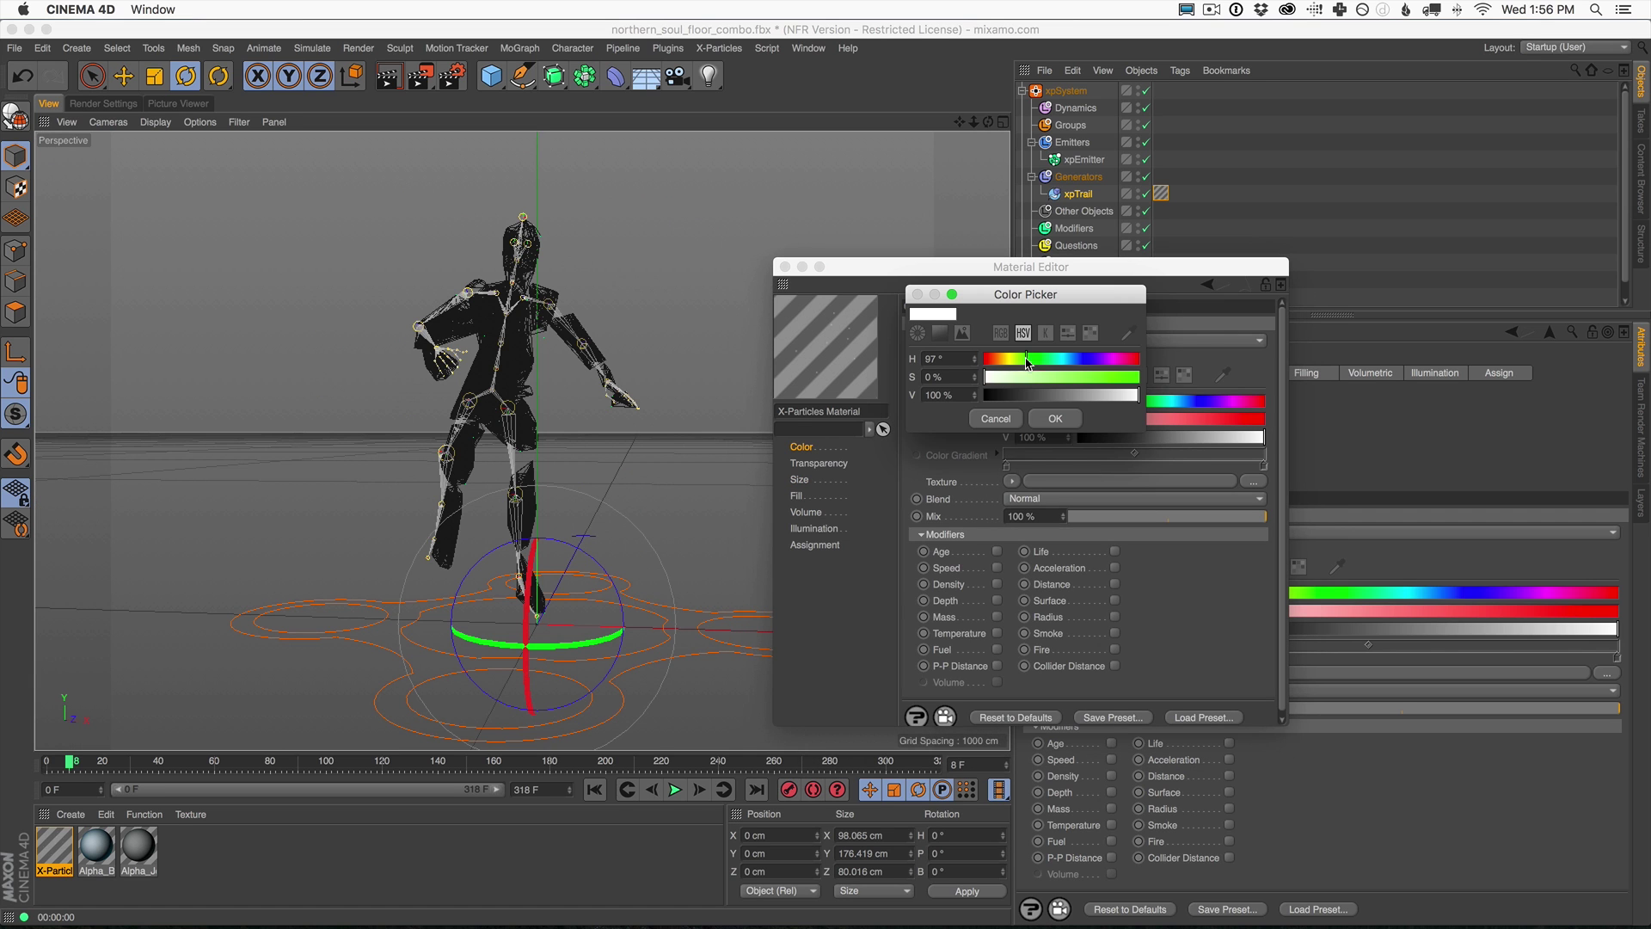
drag(1029, 364, 954, 353)
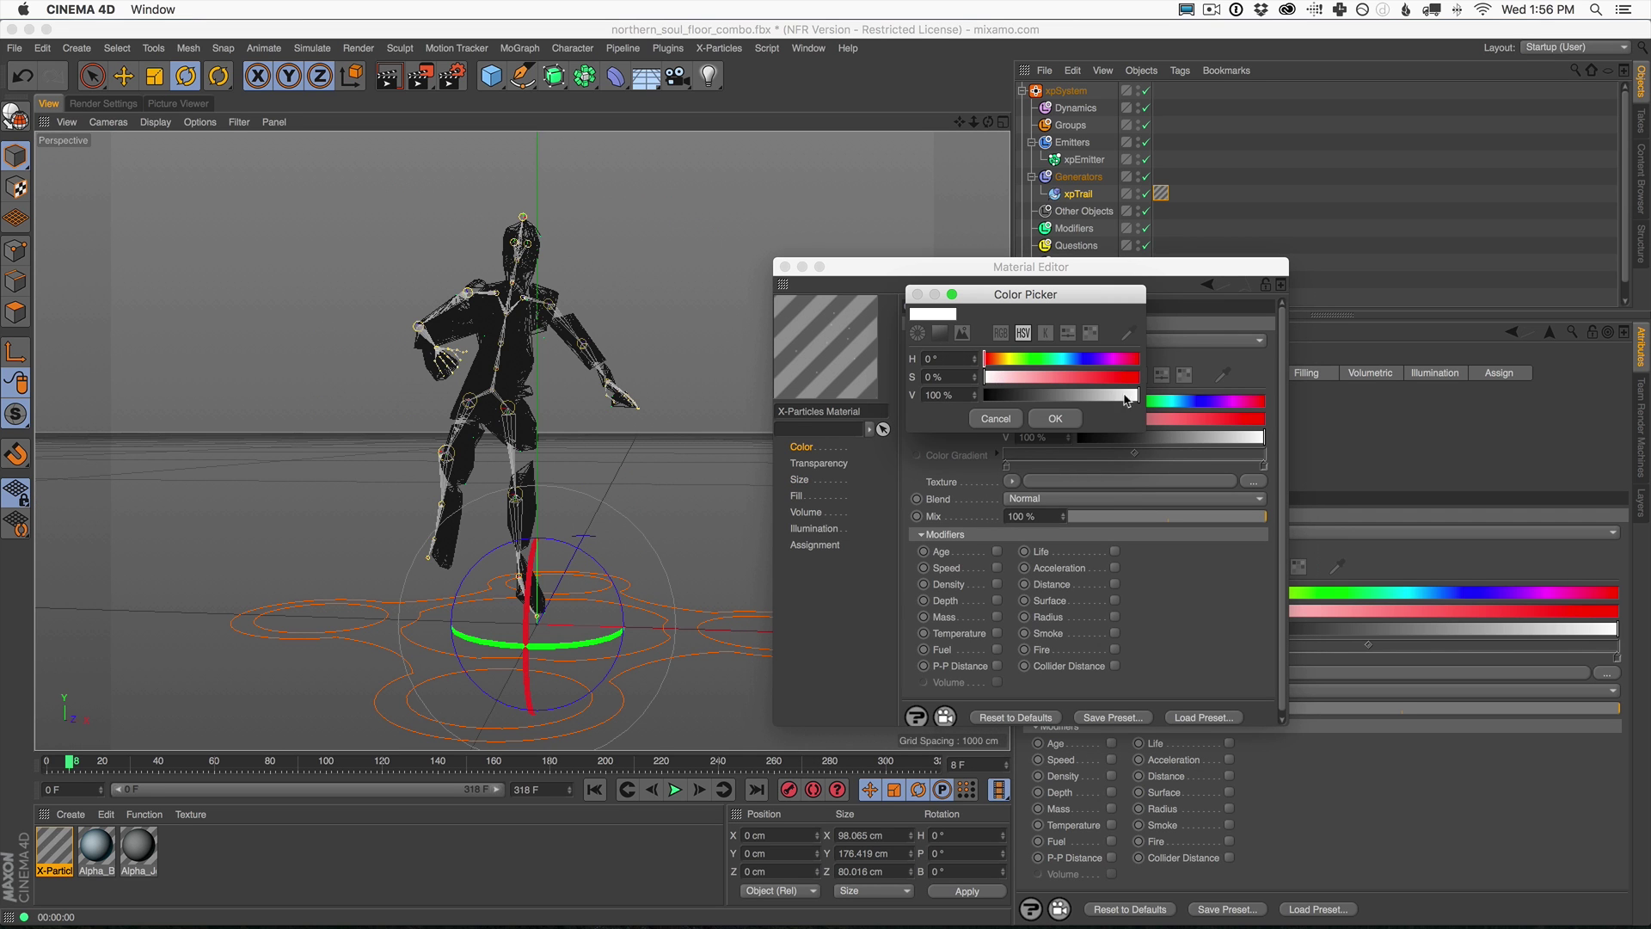
drag(1129, 398, 1122, 397)
click(1056, 418)
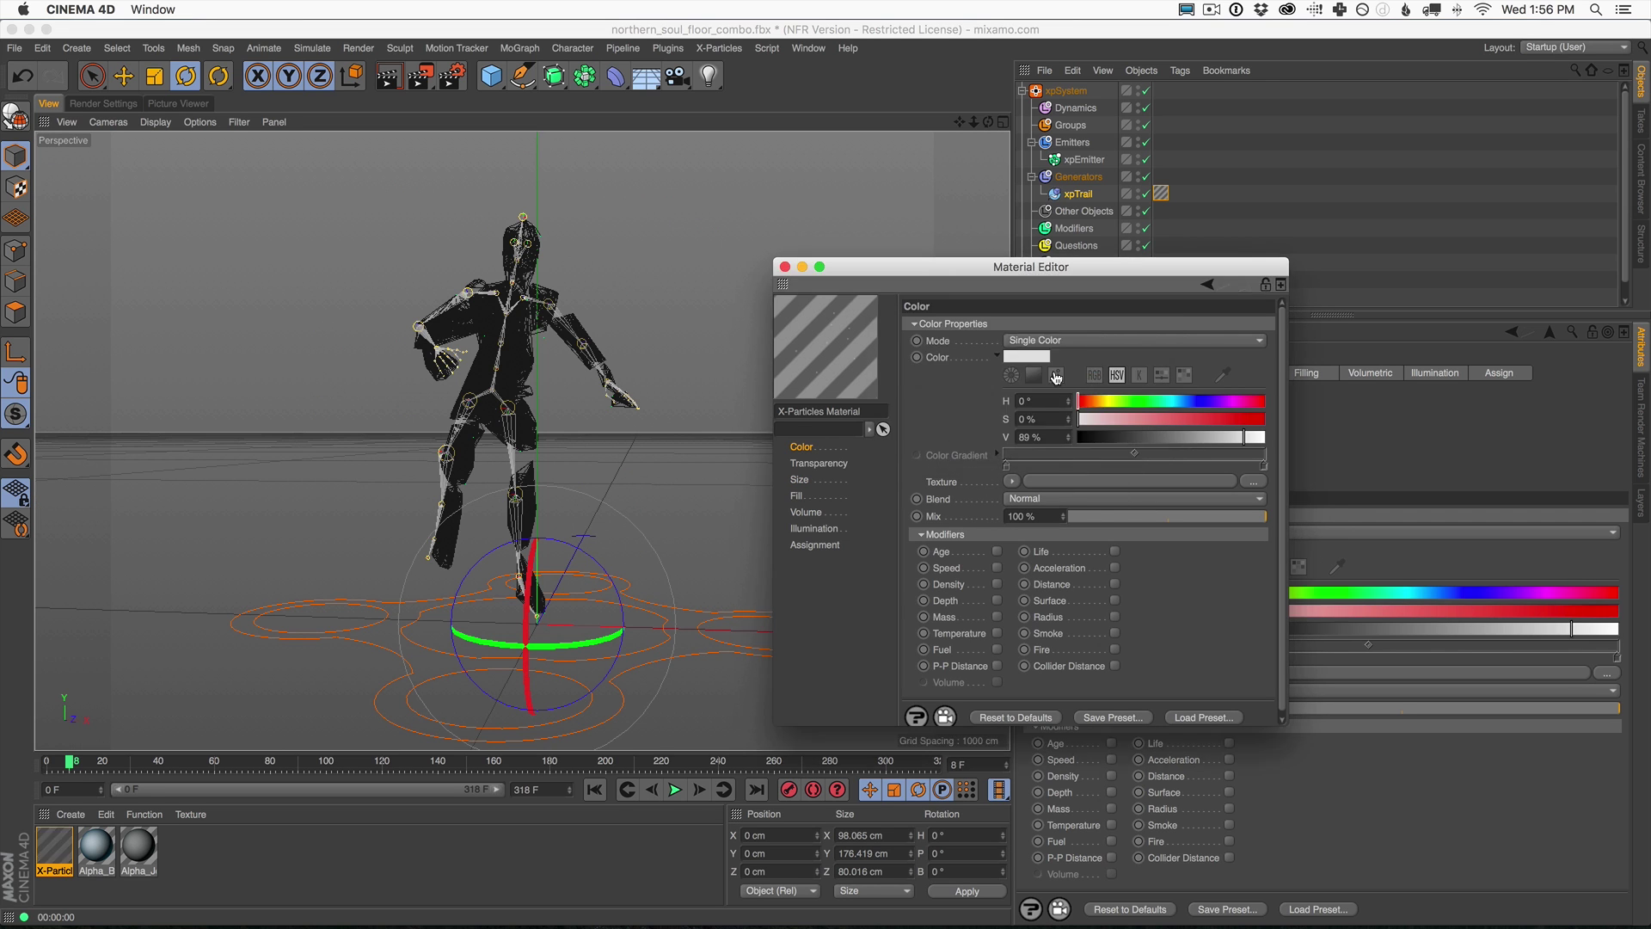
click(388, 76)
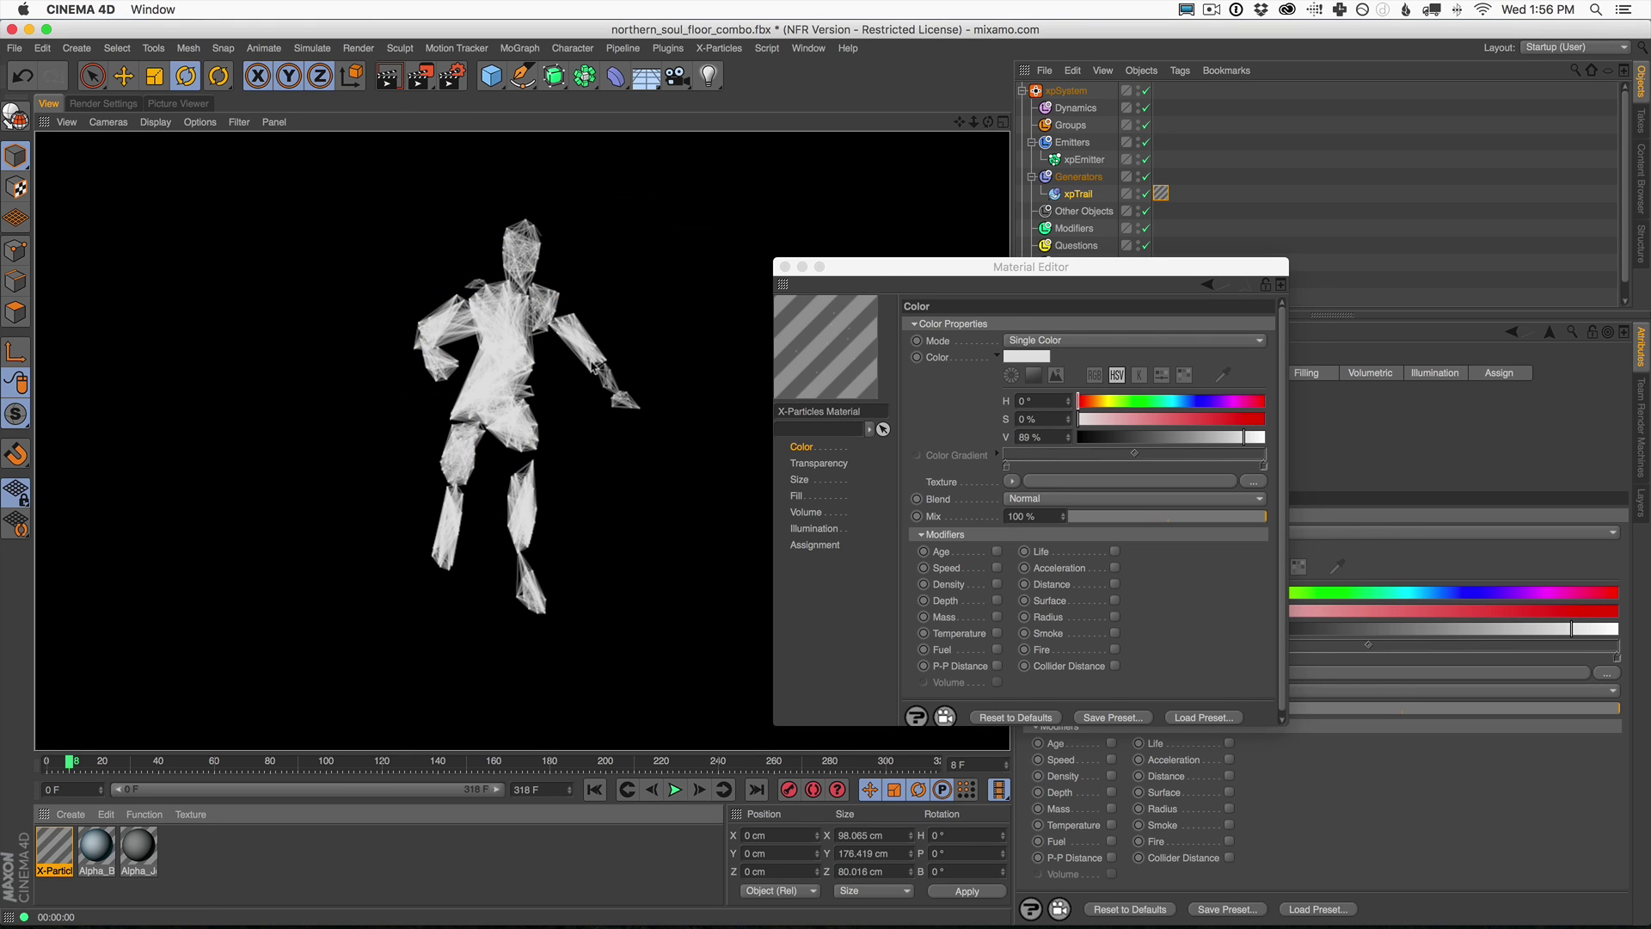
drag(865, 266, 875, 195)
click(1033, 284)
drag(1132, 321, 1119, 321)
click(1063, 342)
click(824, 474)
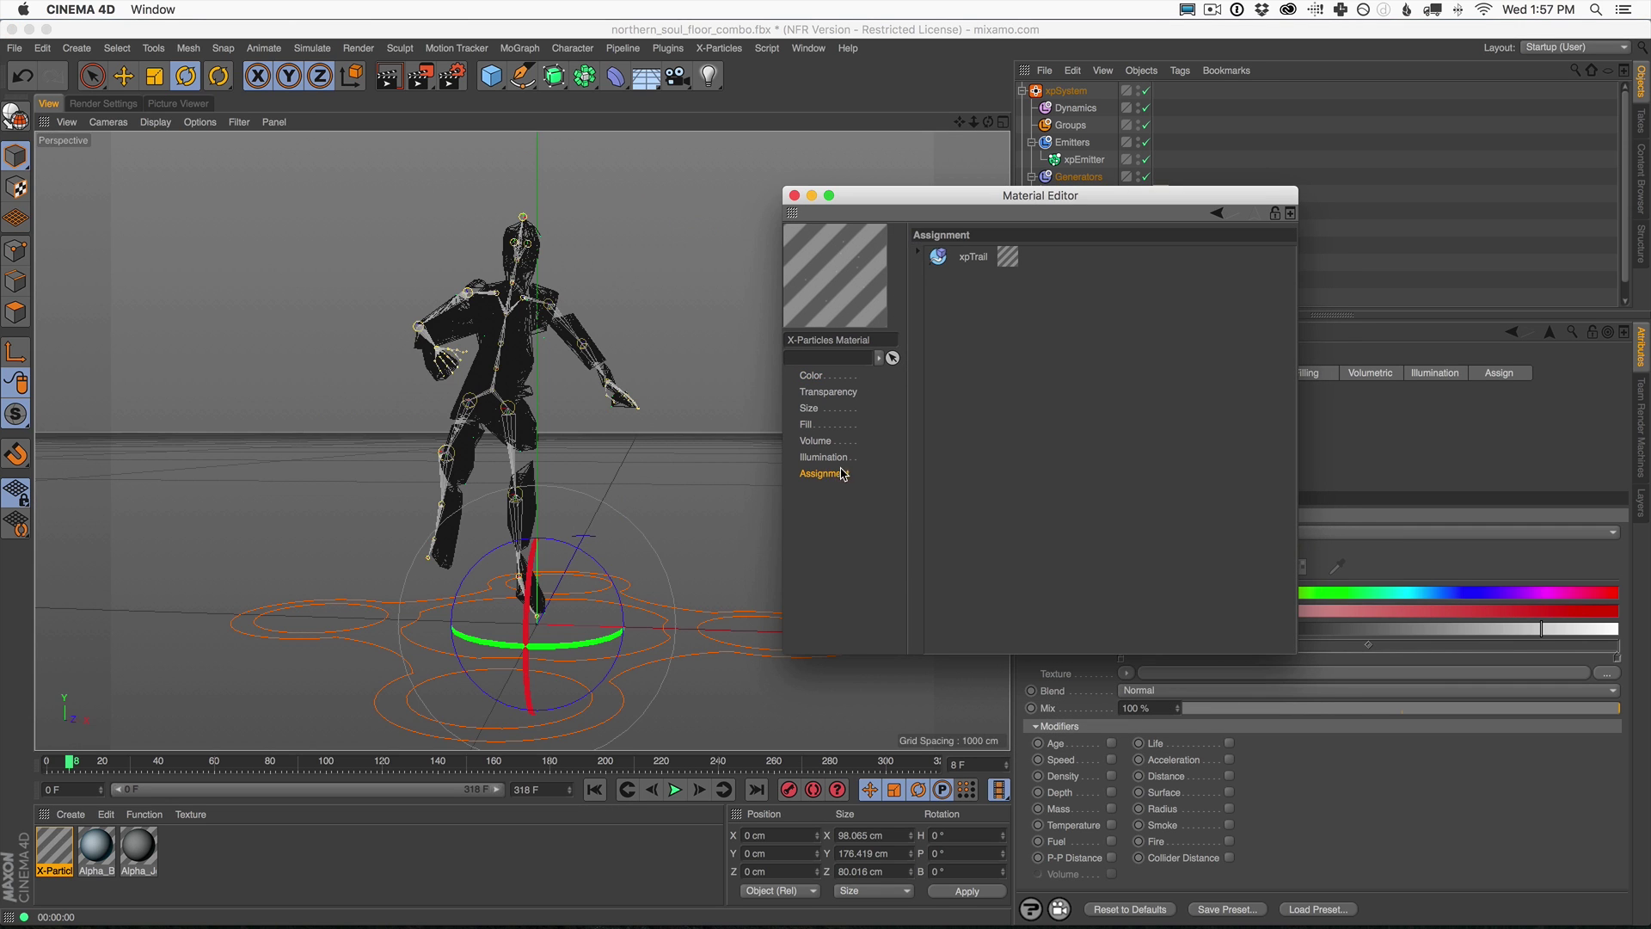
click(841, 458)
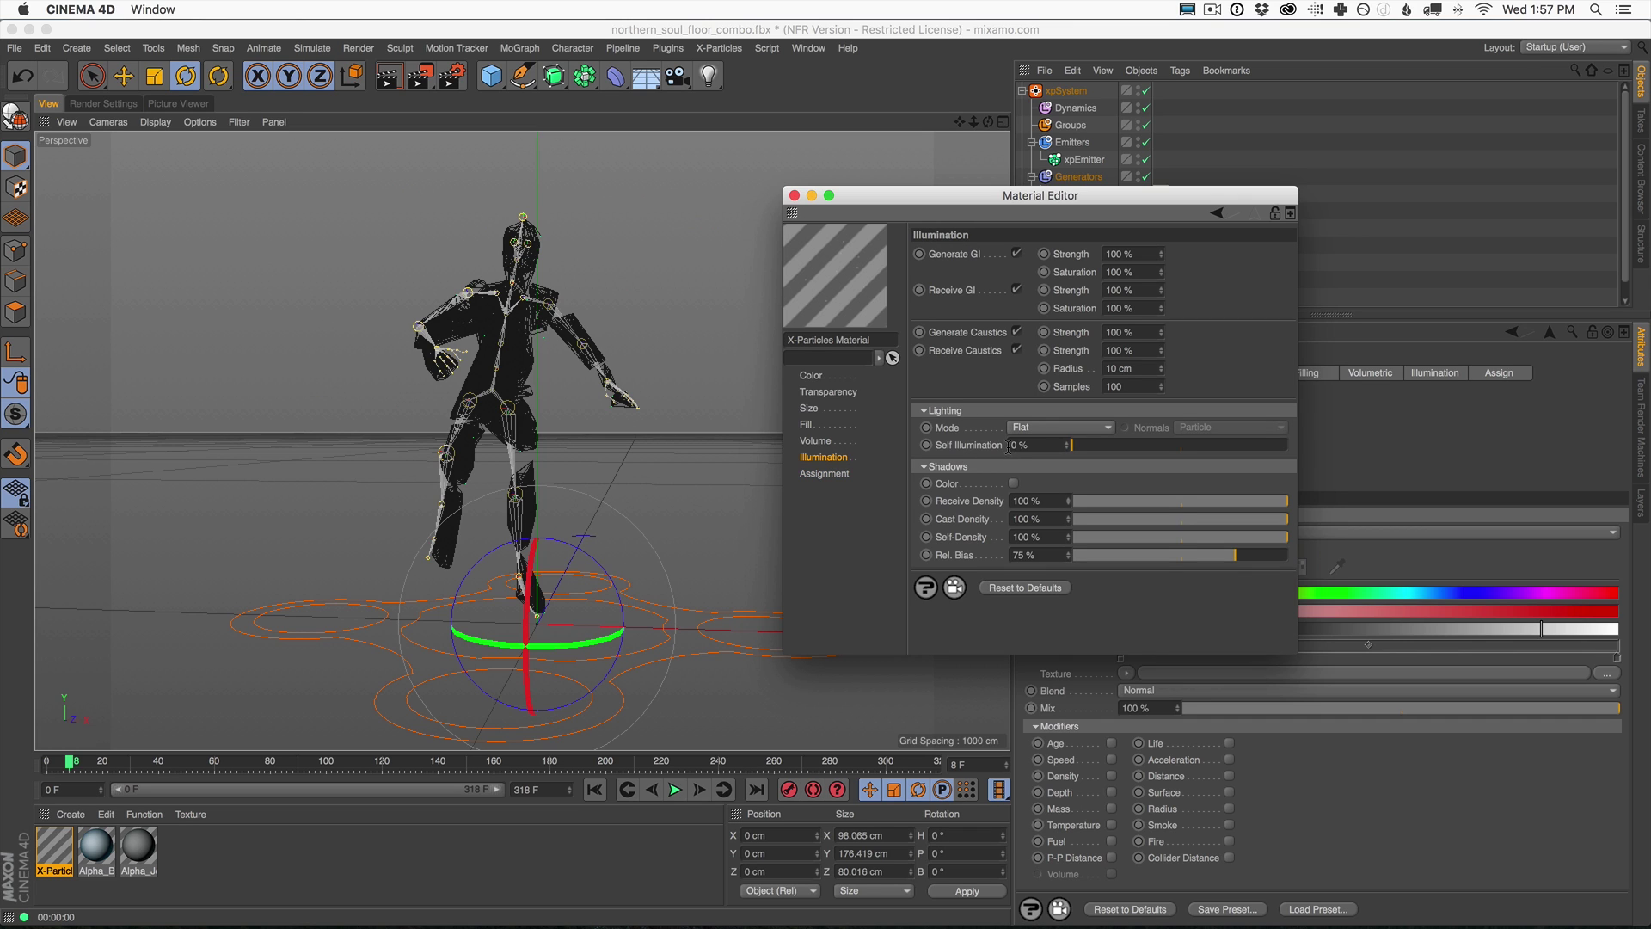
click(1031, 428)
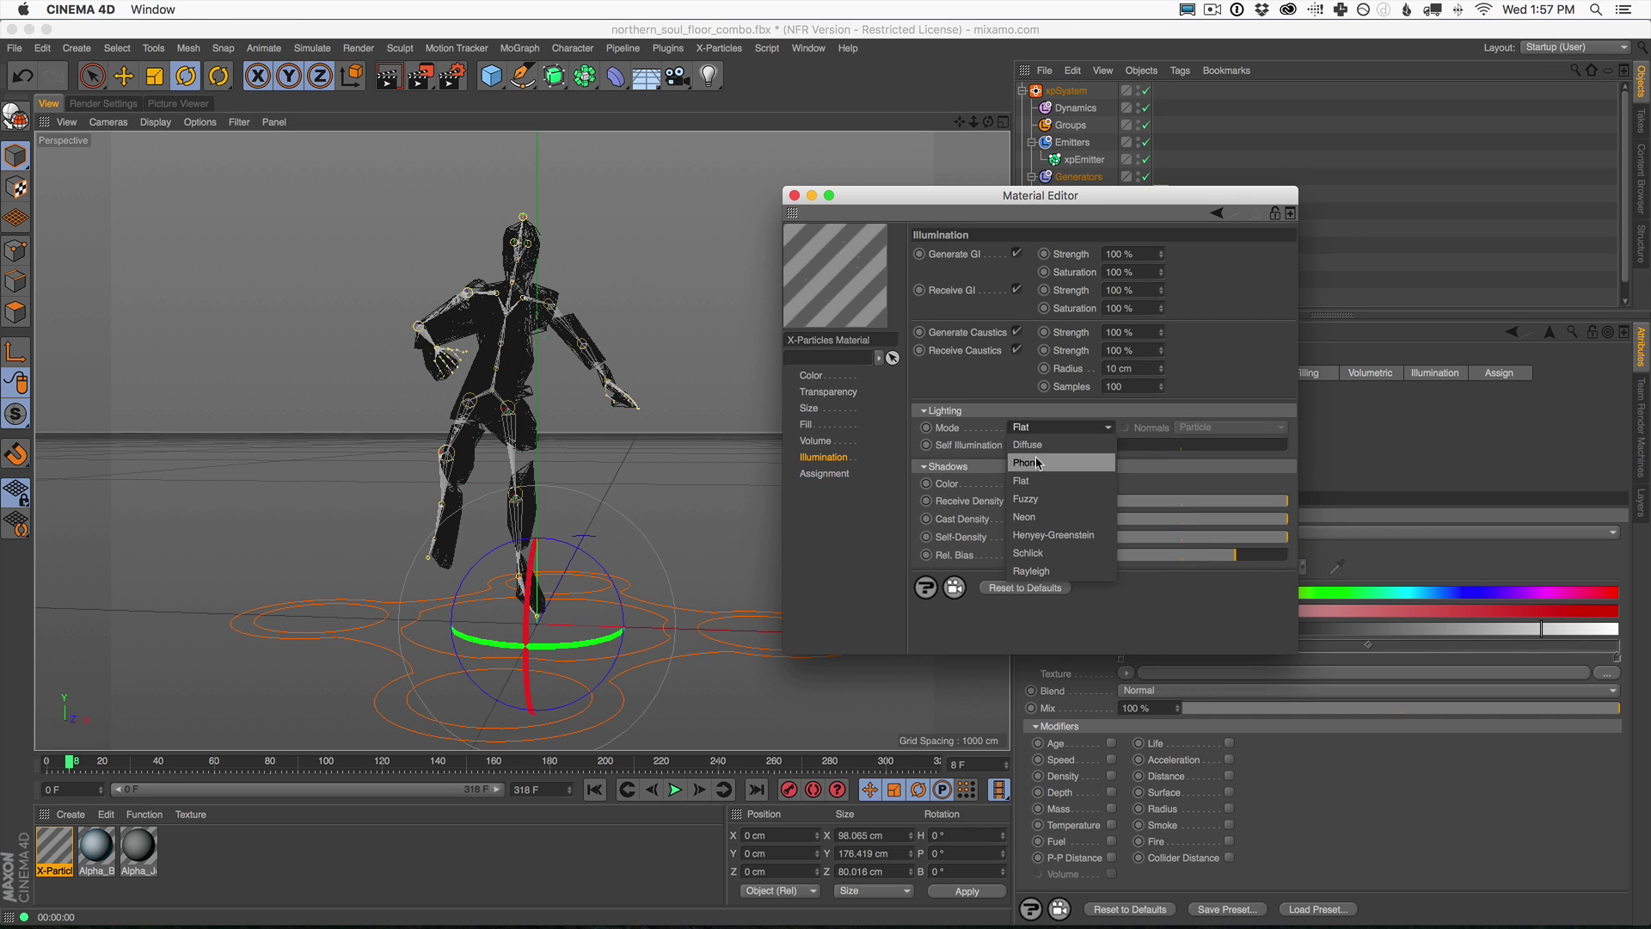
click(980, 450)
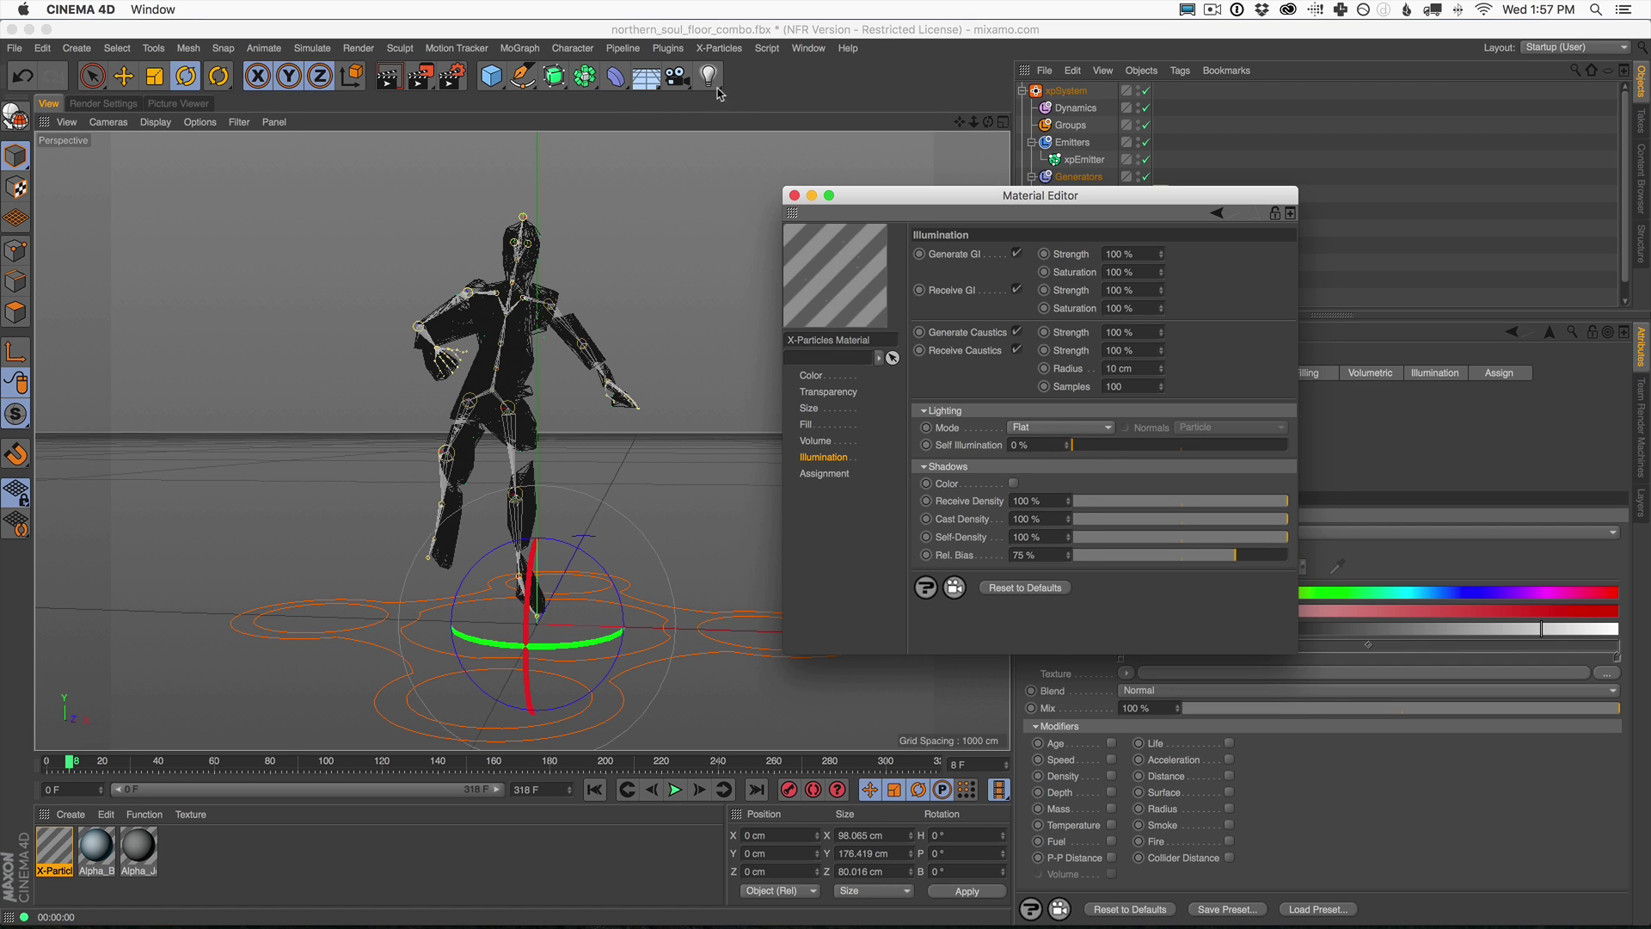
Add a Light and position it above and to the right of the dancer.
drag(711, 78, 741, 93)
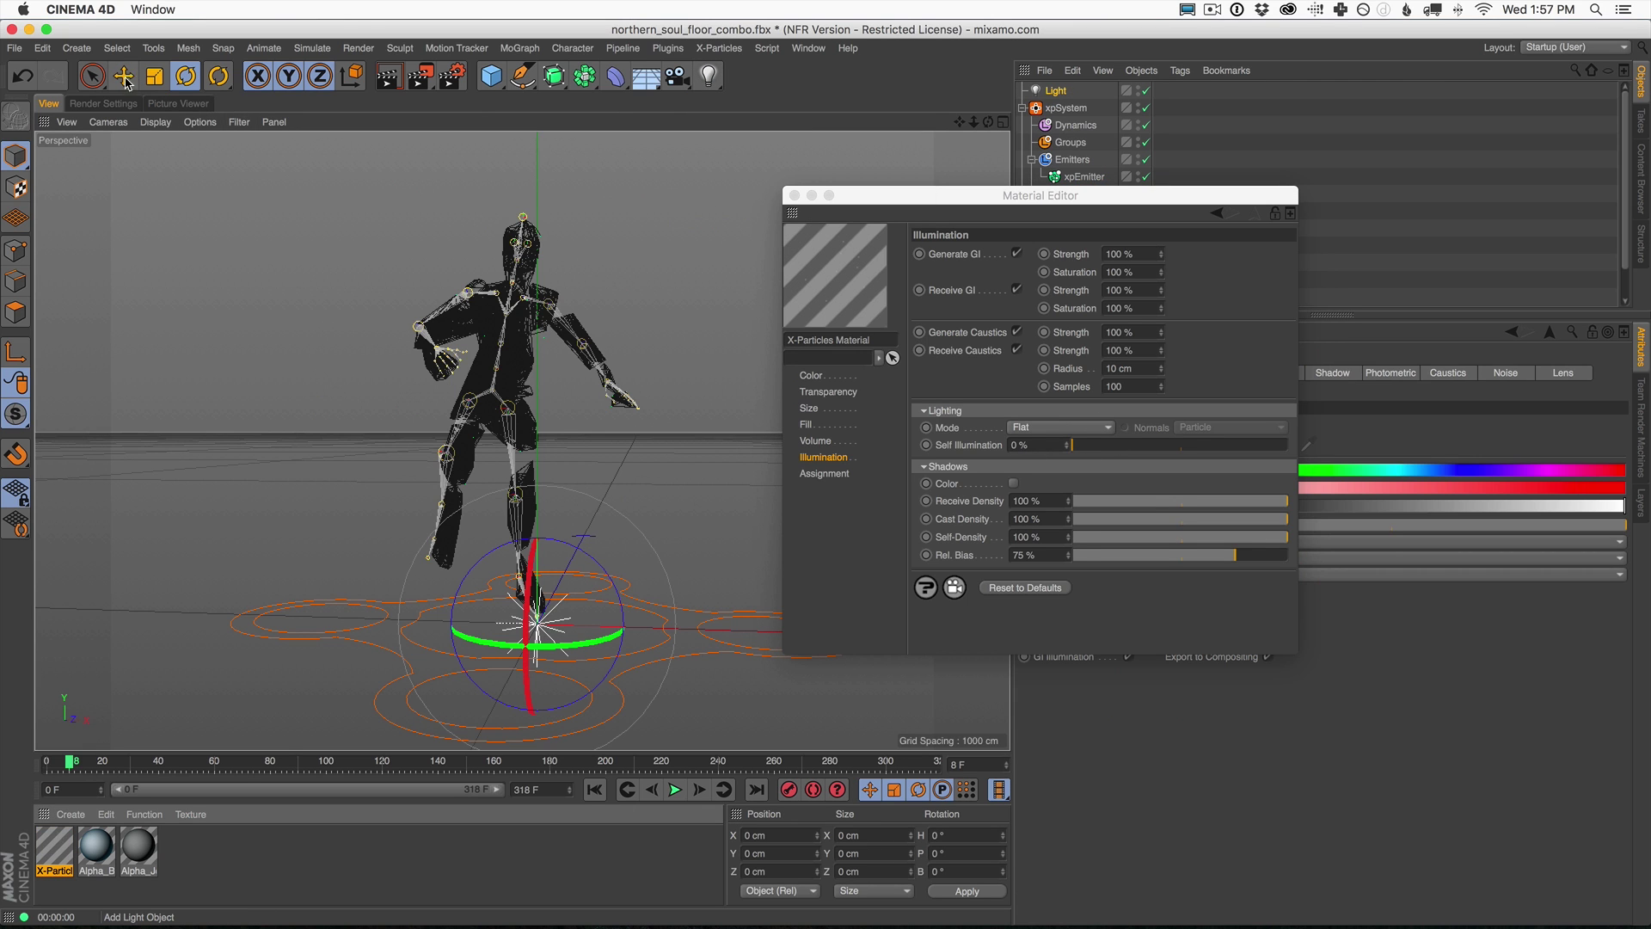
click(124, 75)
drag(547, 554, 495, 179)
click(595, 789)
scroll(593, 273, down, 4)
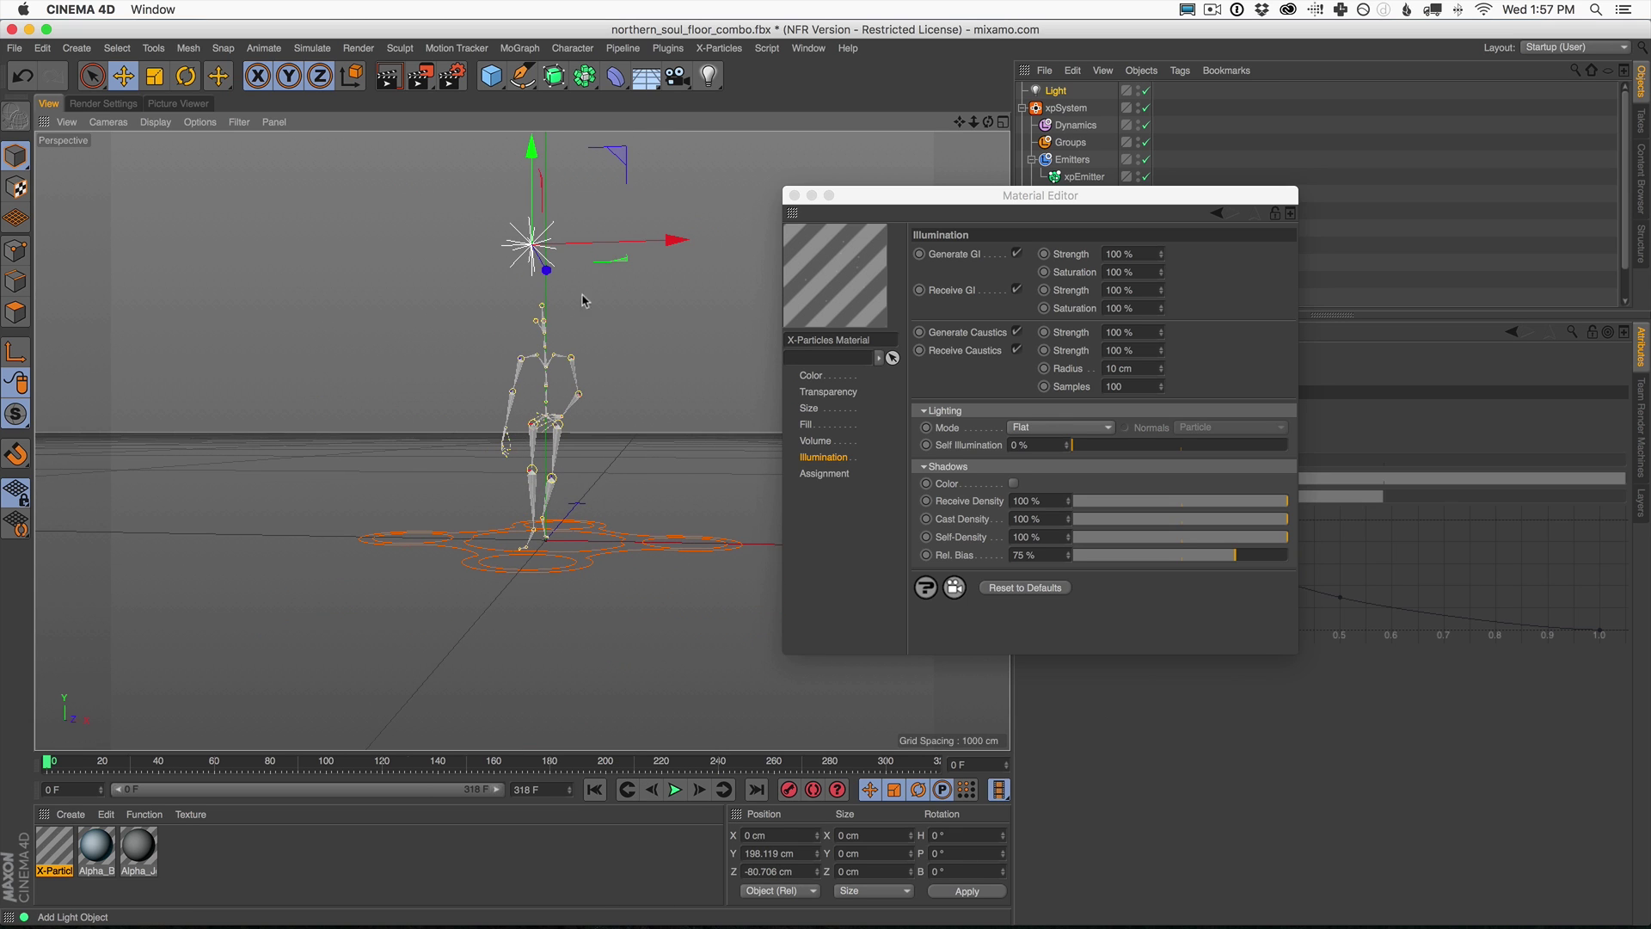
drag(594, 273, 660, 207)
scroll(554, 488, up, 3)
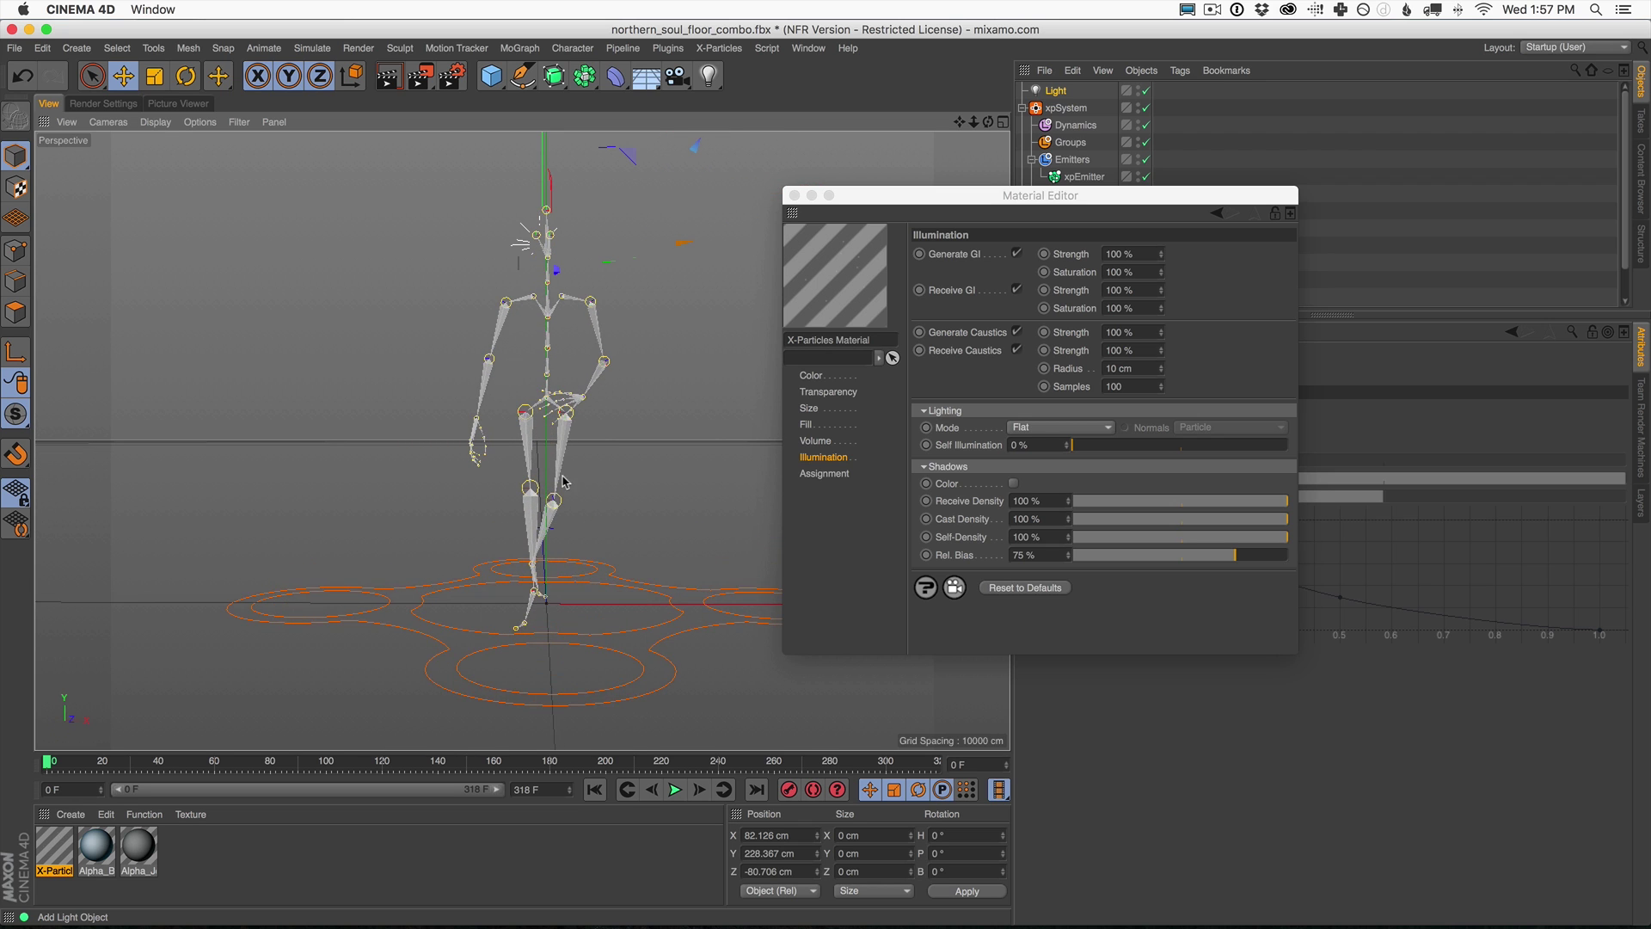
alt+drag(554, 488, 773, 273)
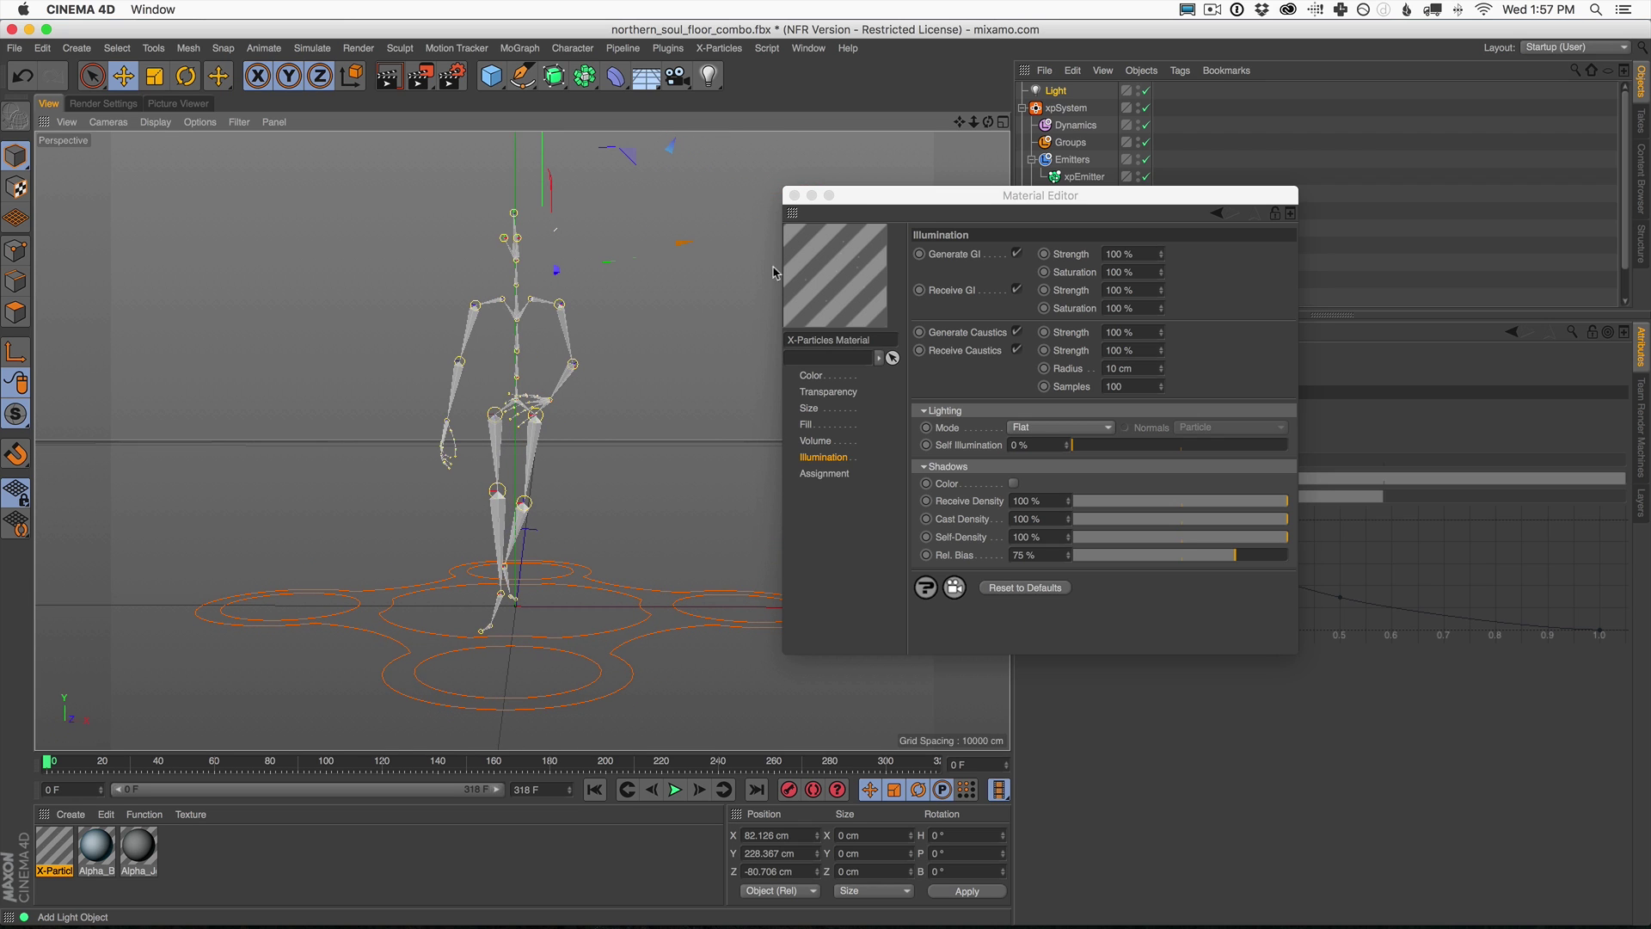
click(675, 789)
click(421, 78)
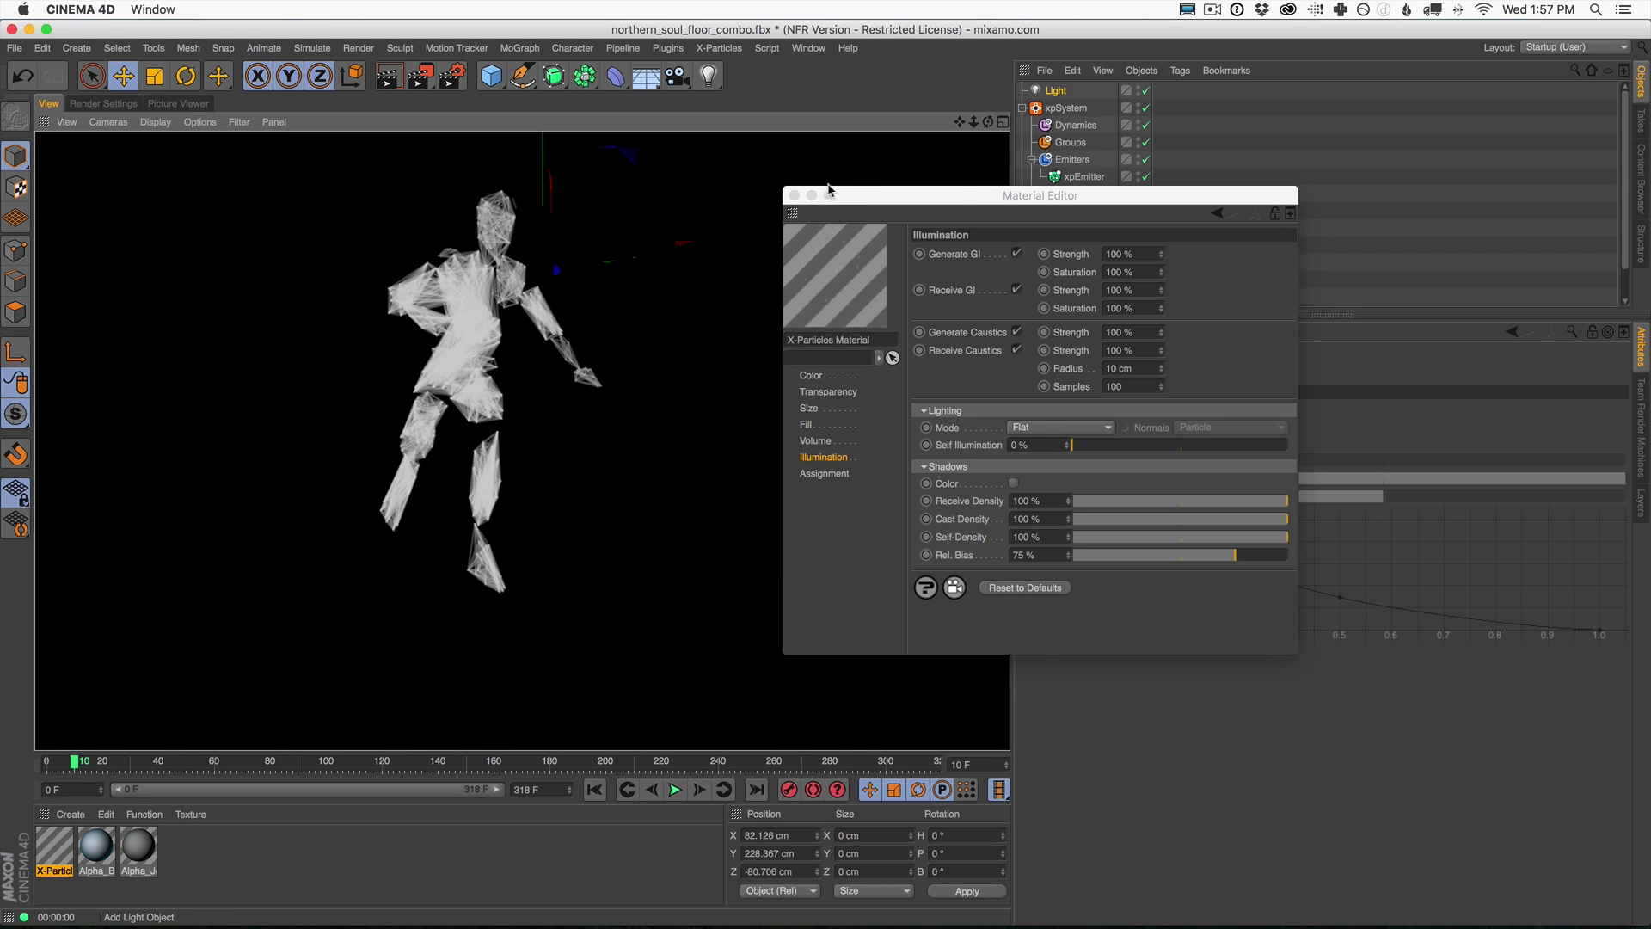
Give the light Shadow Maps (Soft) shadows and test-render the frame.
click(795, 195)
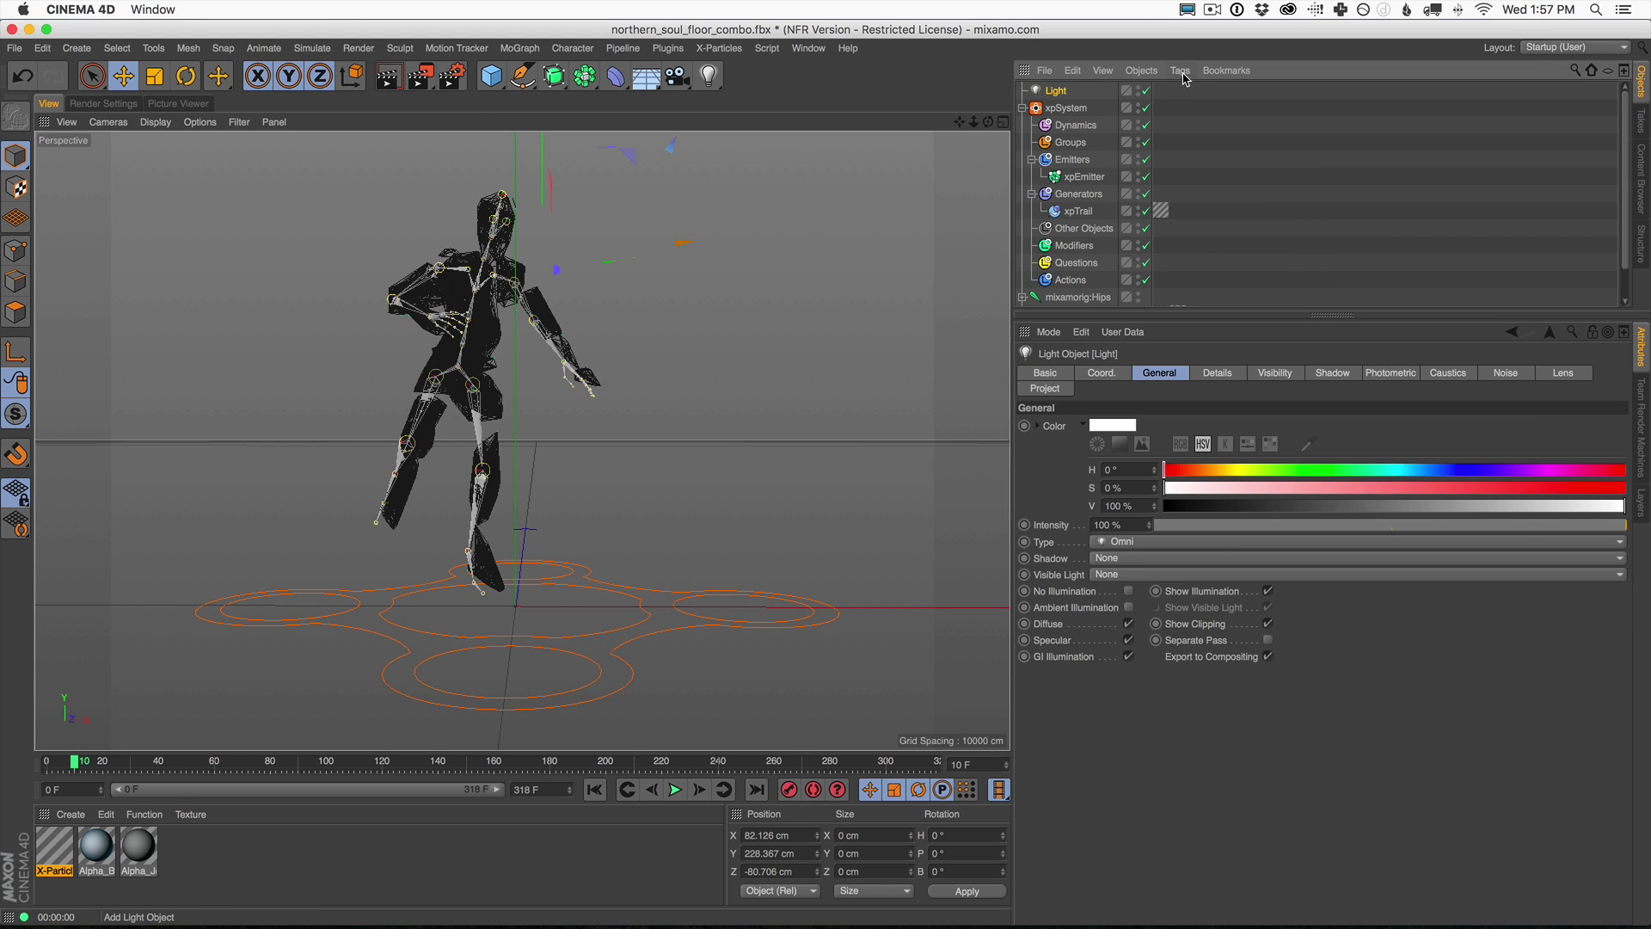
click(1181, 70)
key(Escape)
click(1107, 564)
click(1122, 576)
click(389, 75)
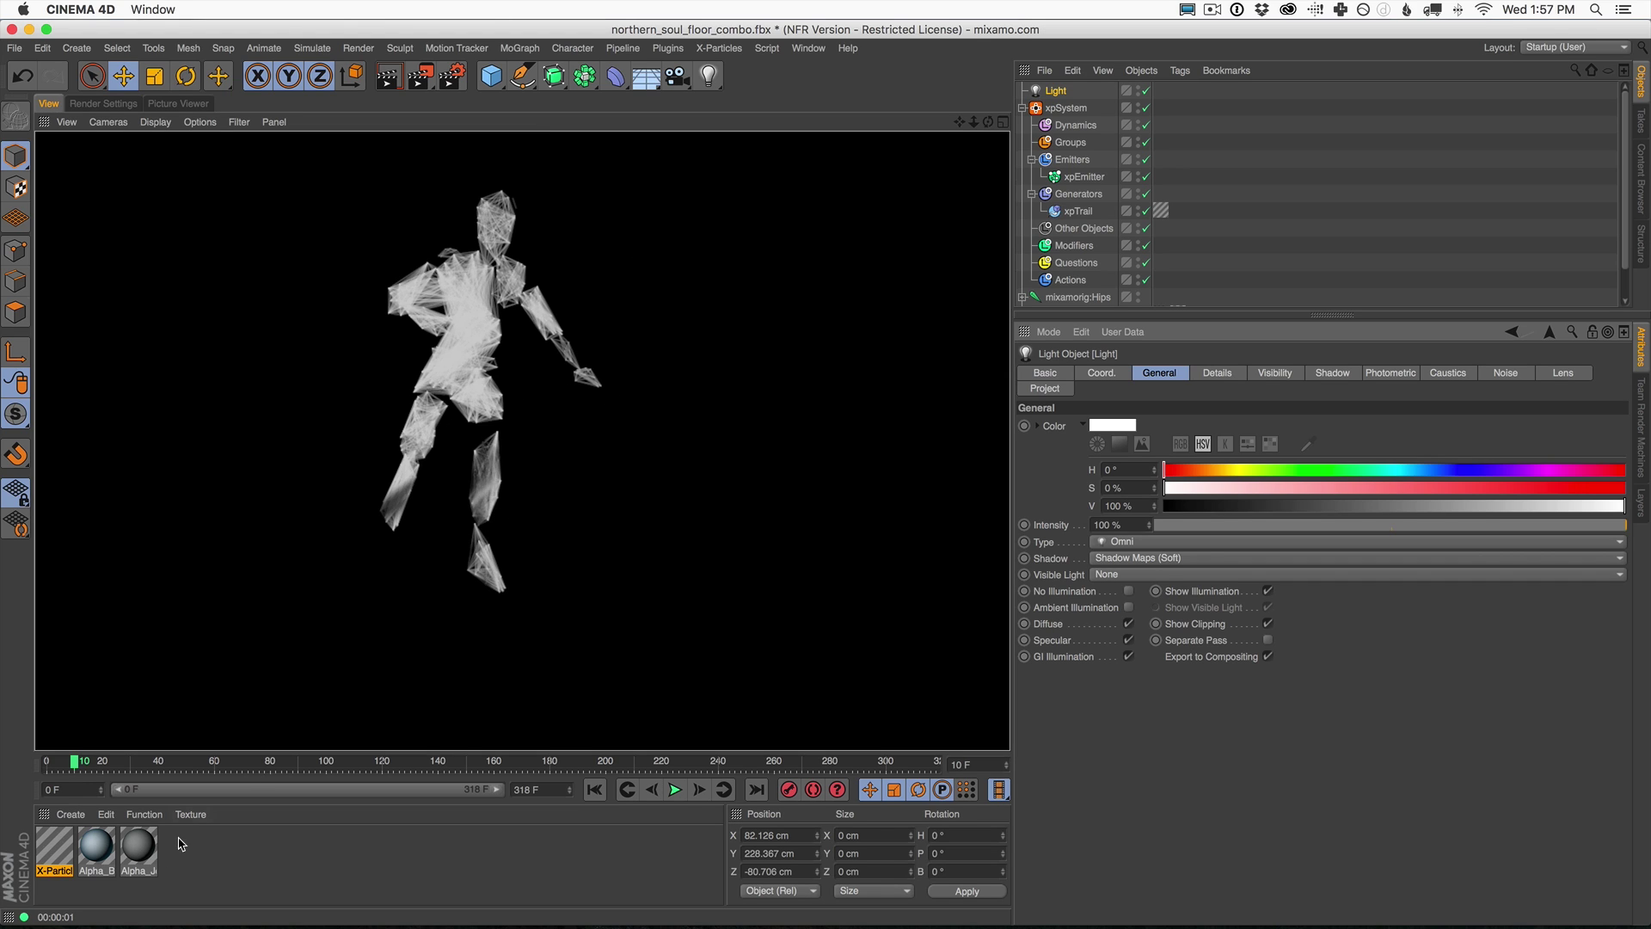
Bring up the X-Particles Material's Color settings.
double_click(54, 851)
click(308, 318)
click(307, 335)
click(292, 300)
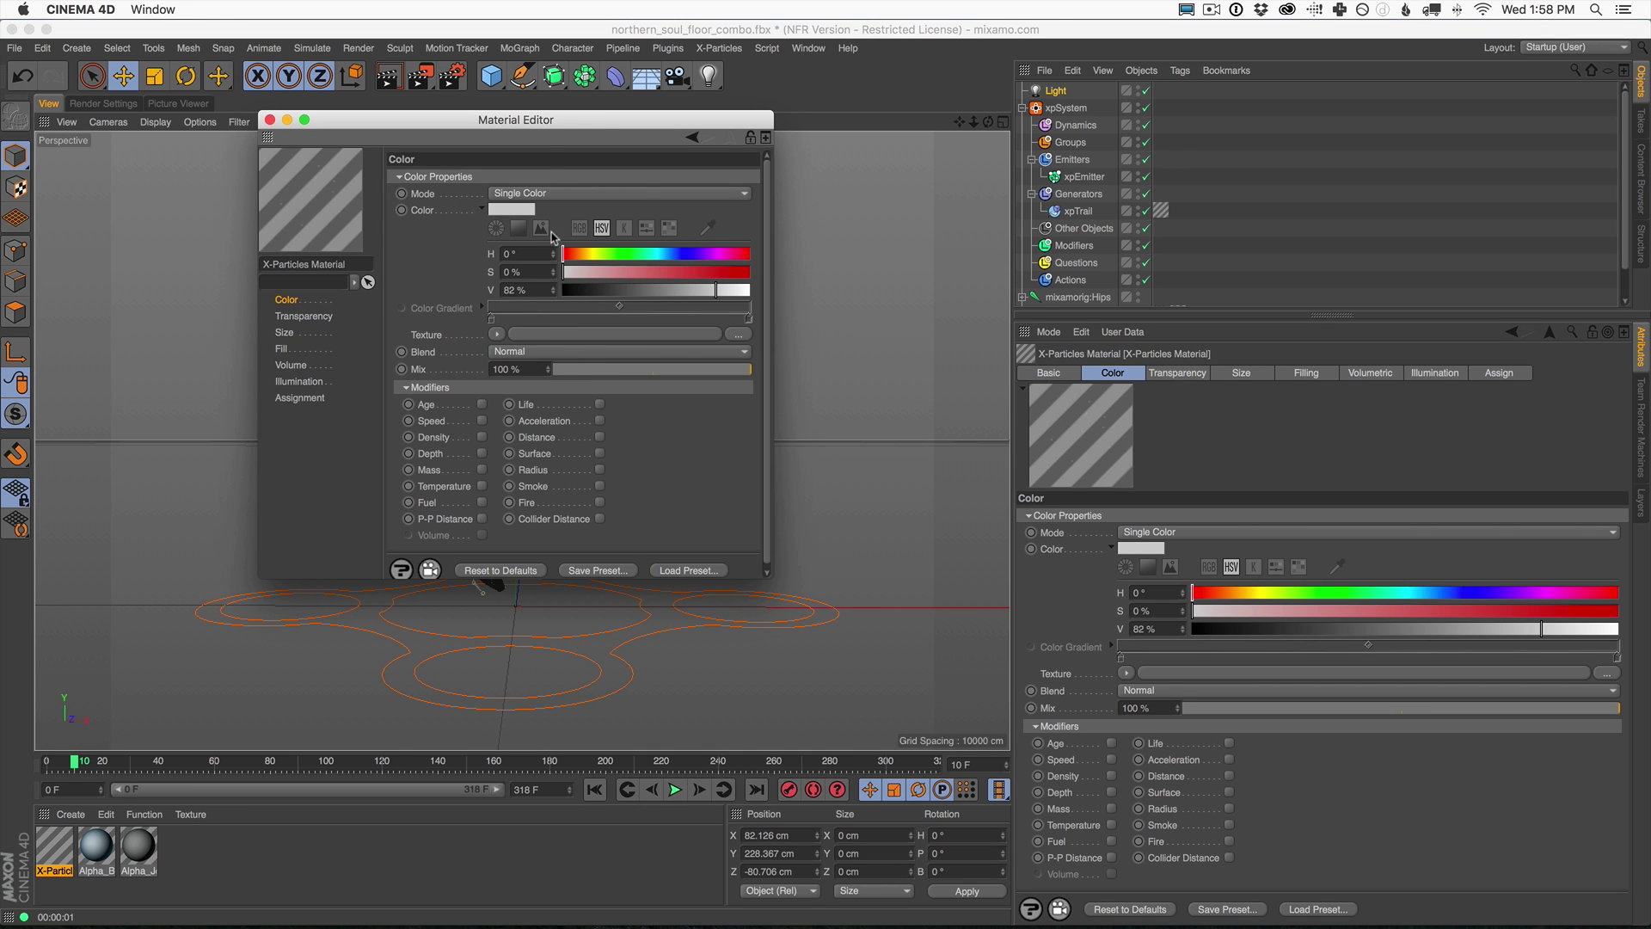
Switch the X-Particles material's colour Blend mode to Add, preview the render, and resume playback.
drag(541, 121, 871, 243)
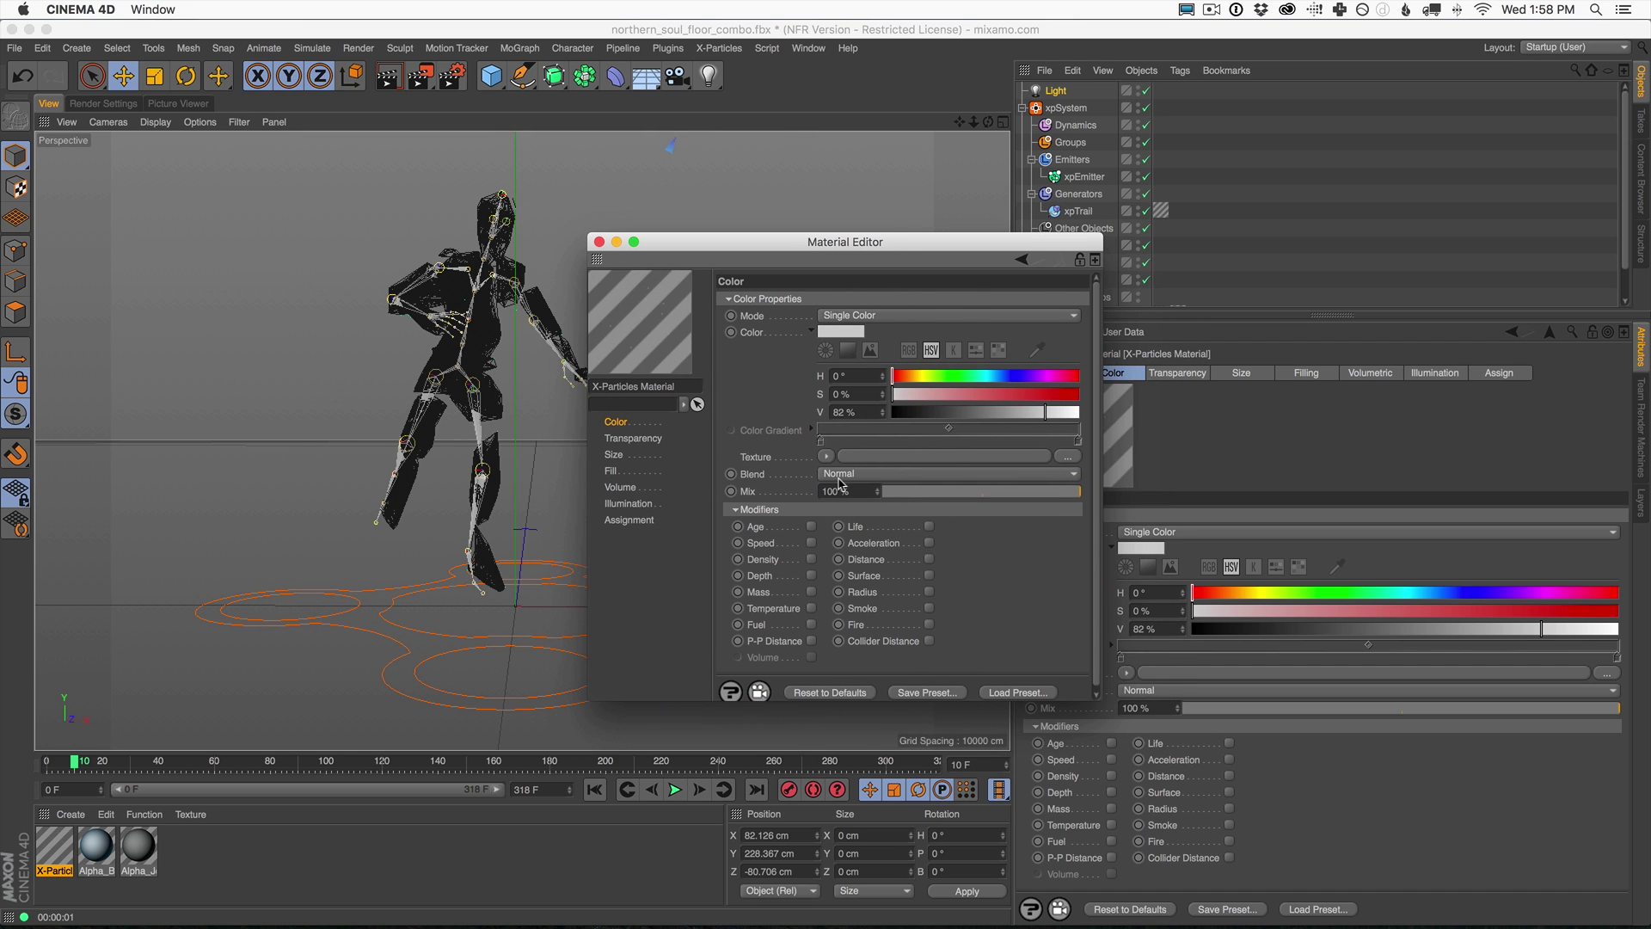
click(390, 76)
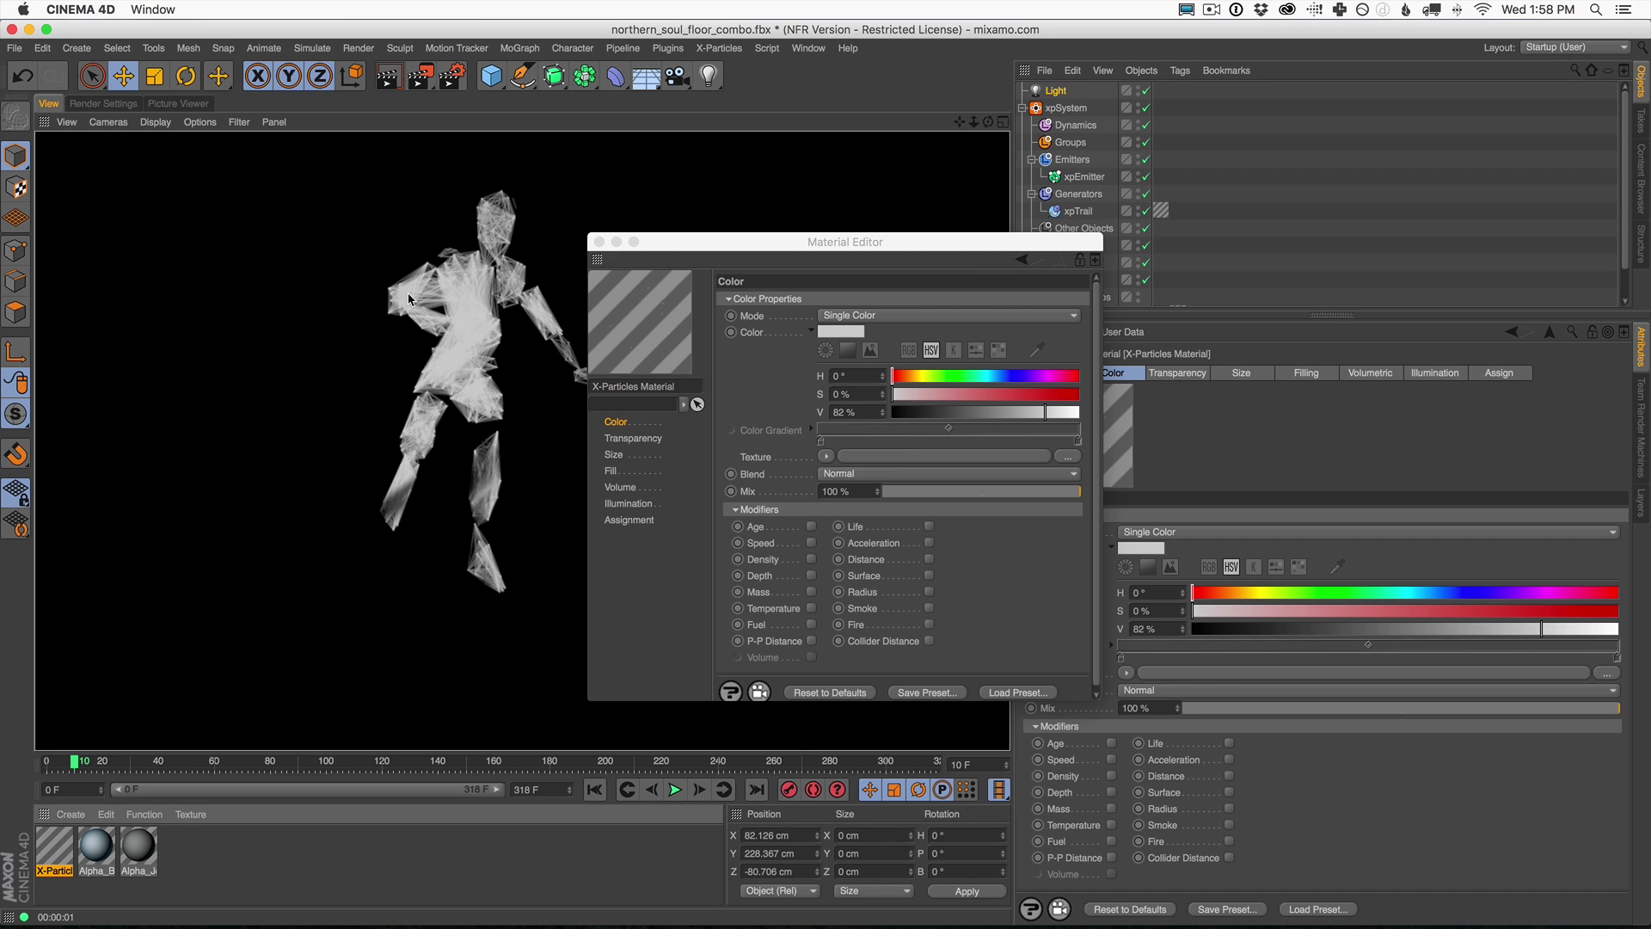
click(875, 476)
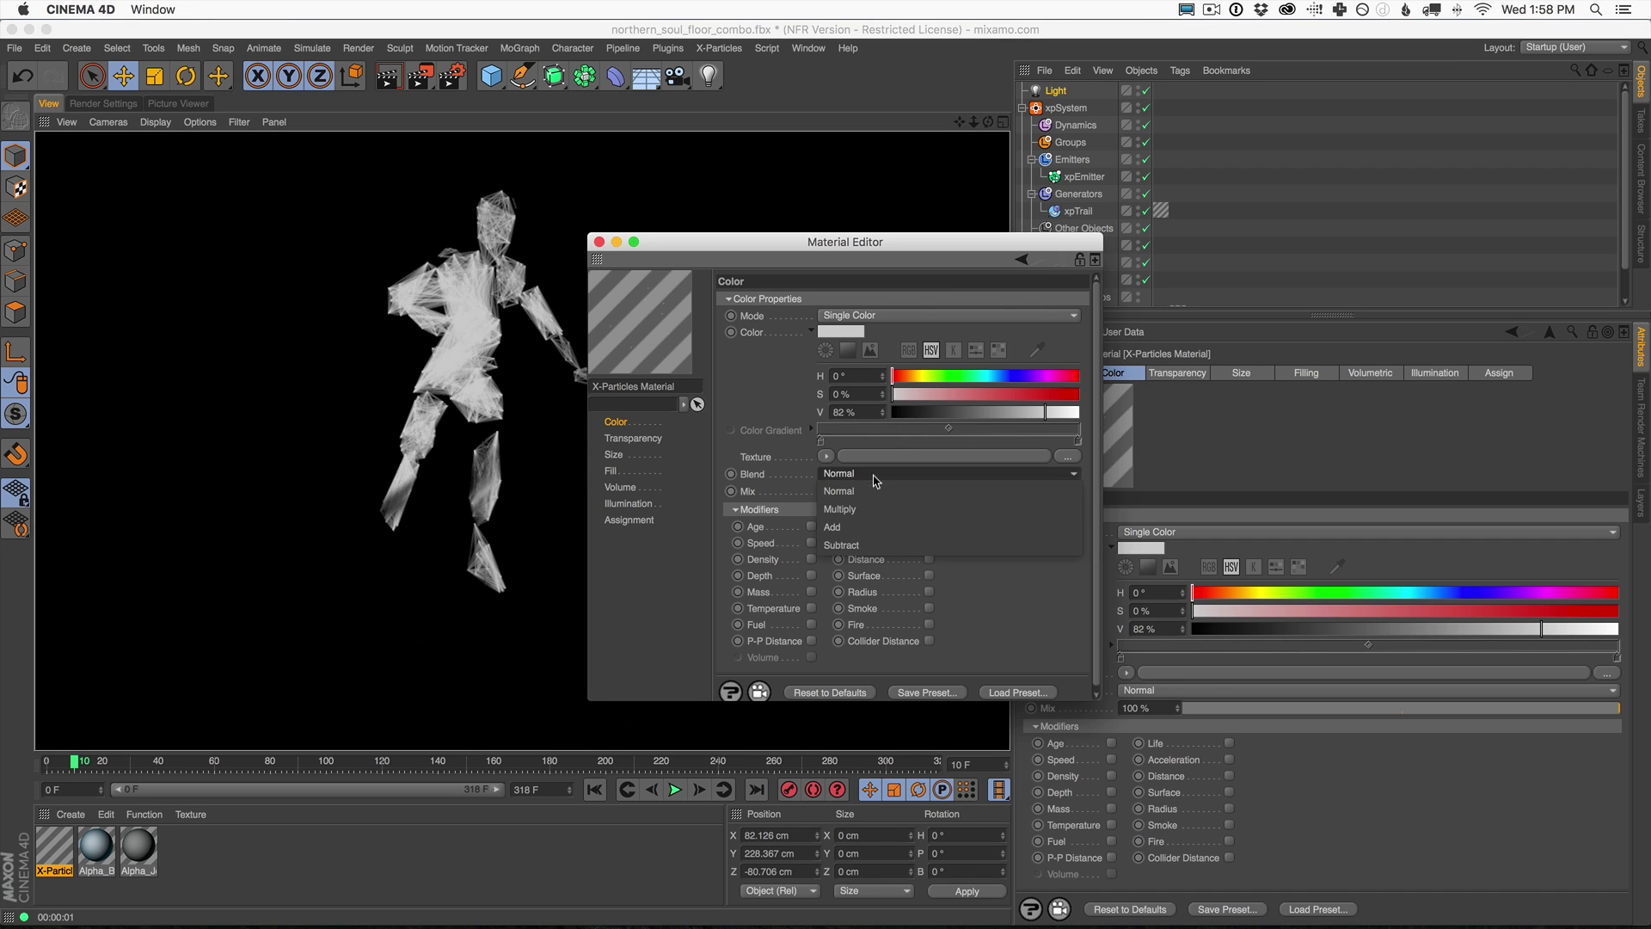
click(875, 478)
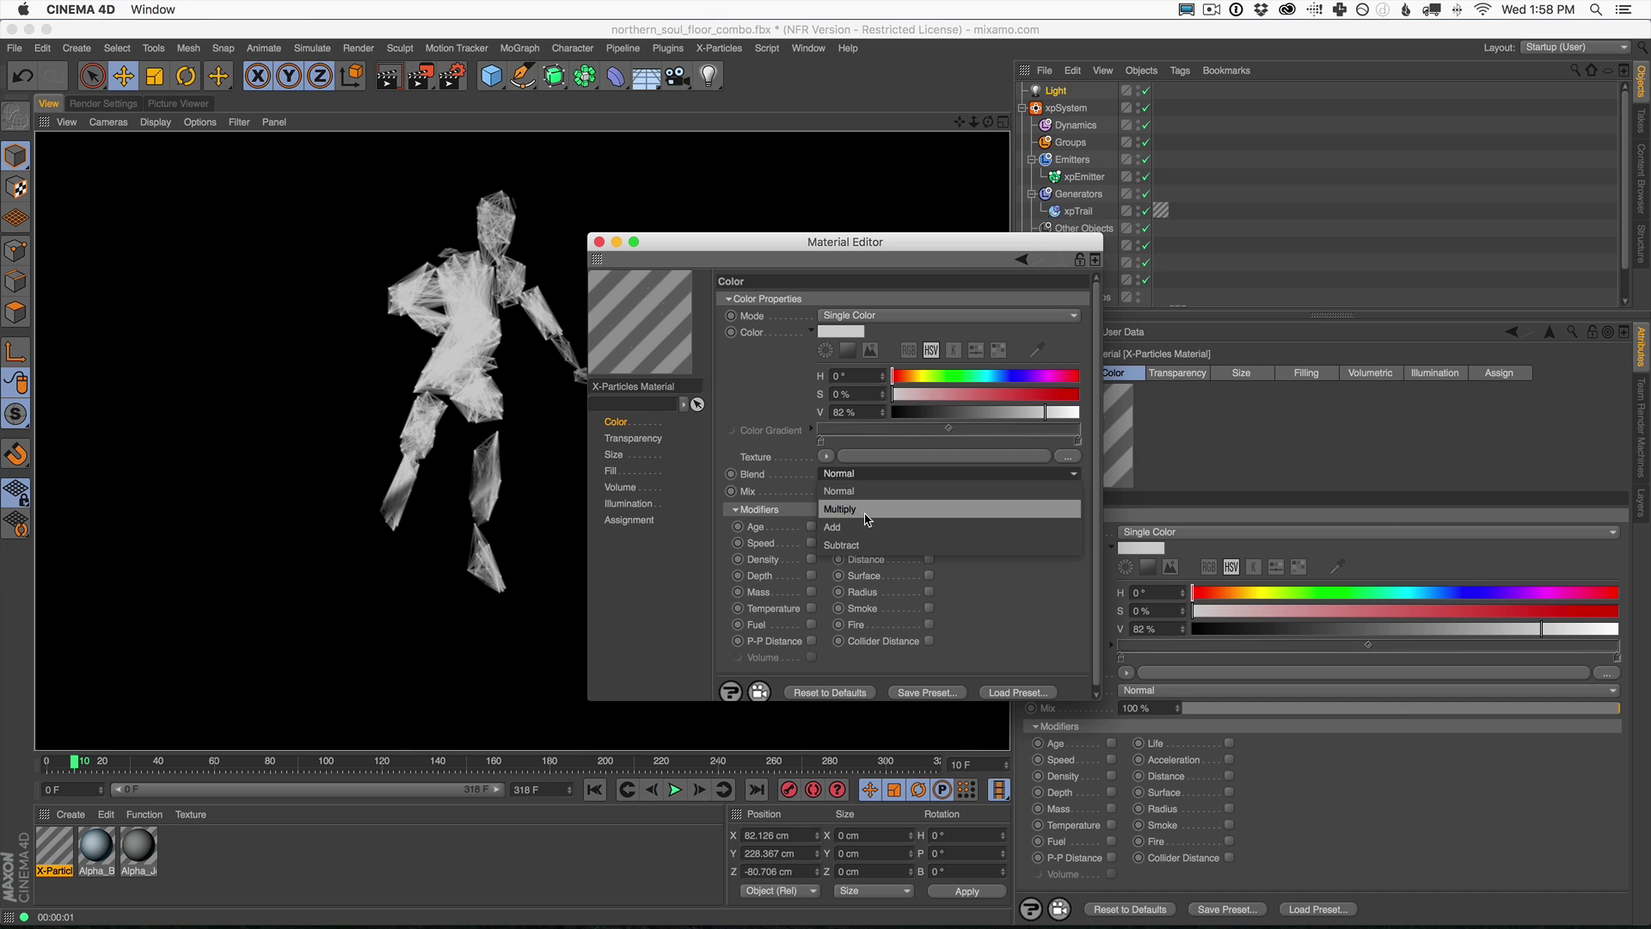
click(848, 528)
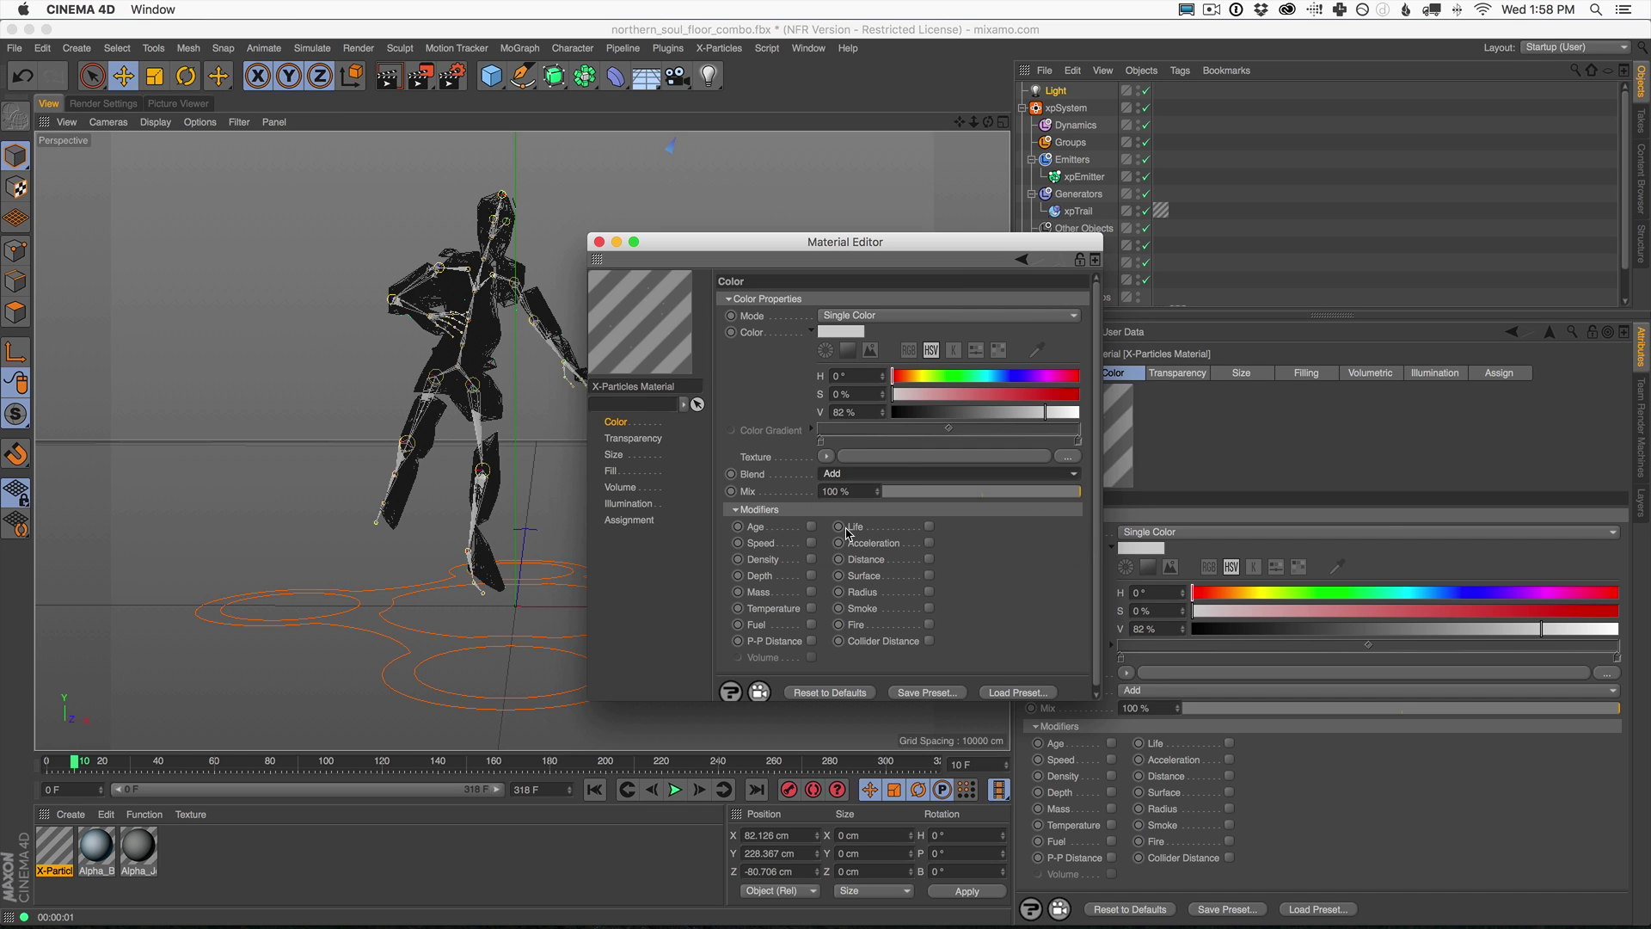
click(386, 81)
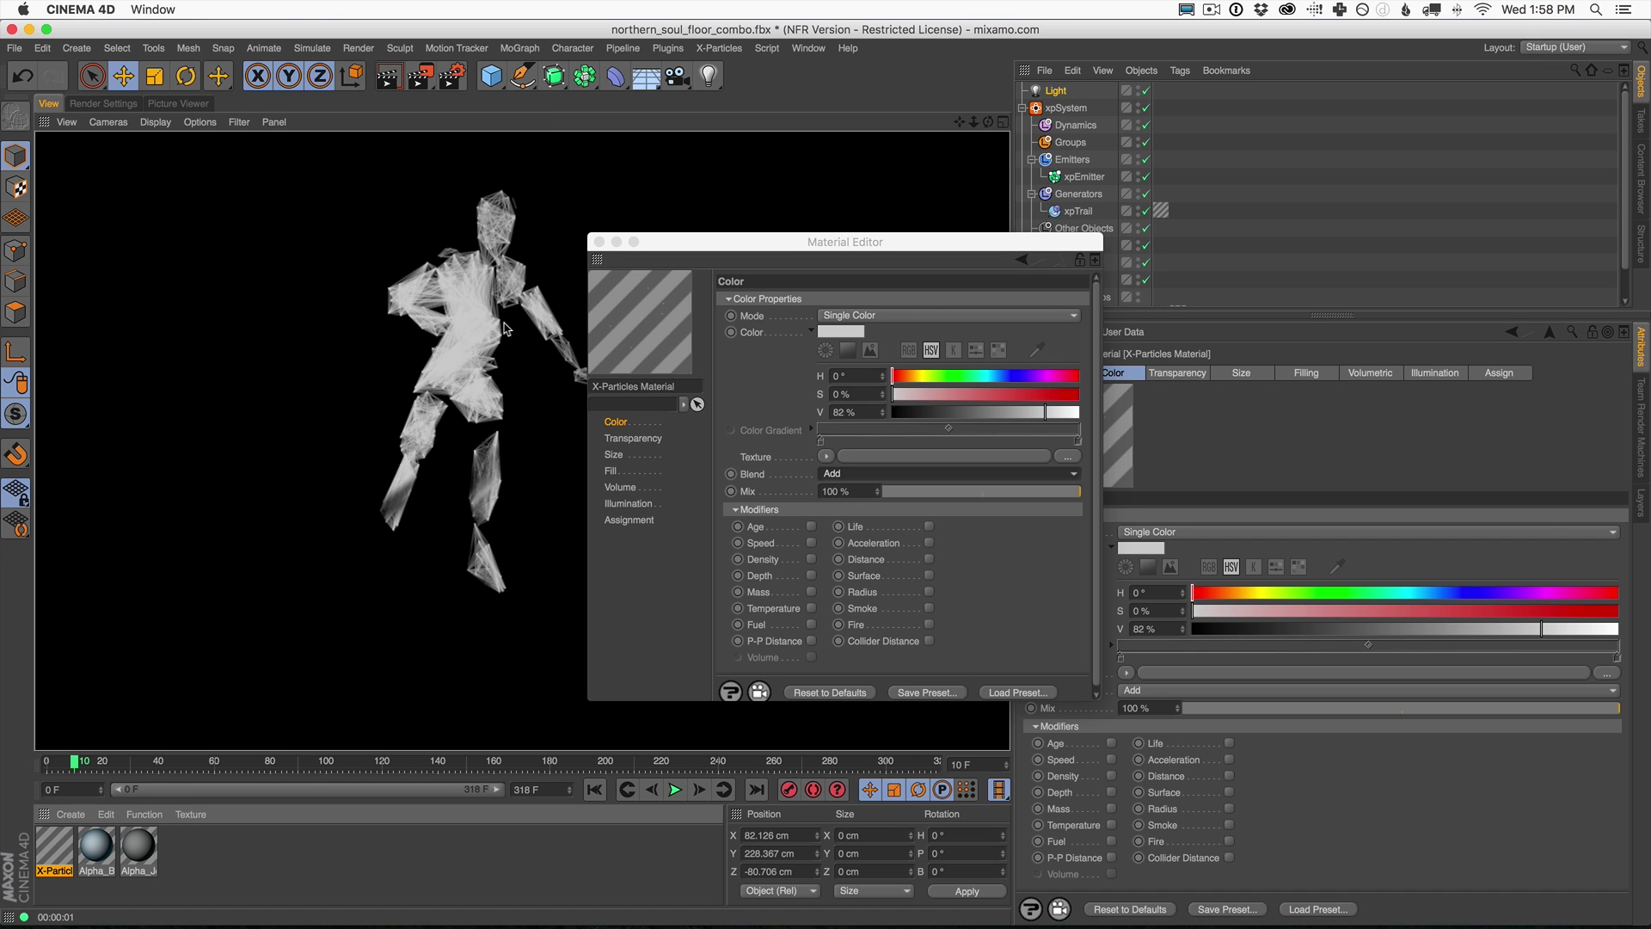
click(600, 243)
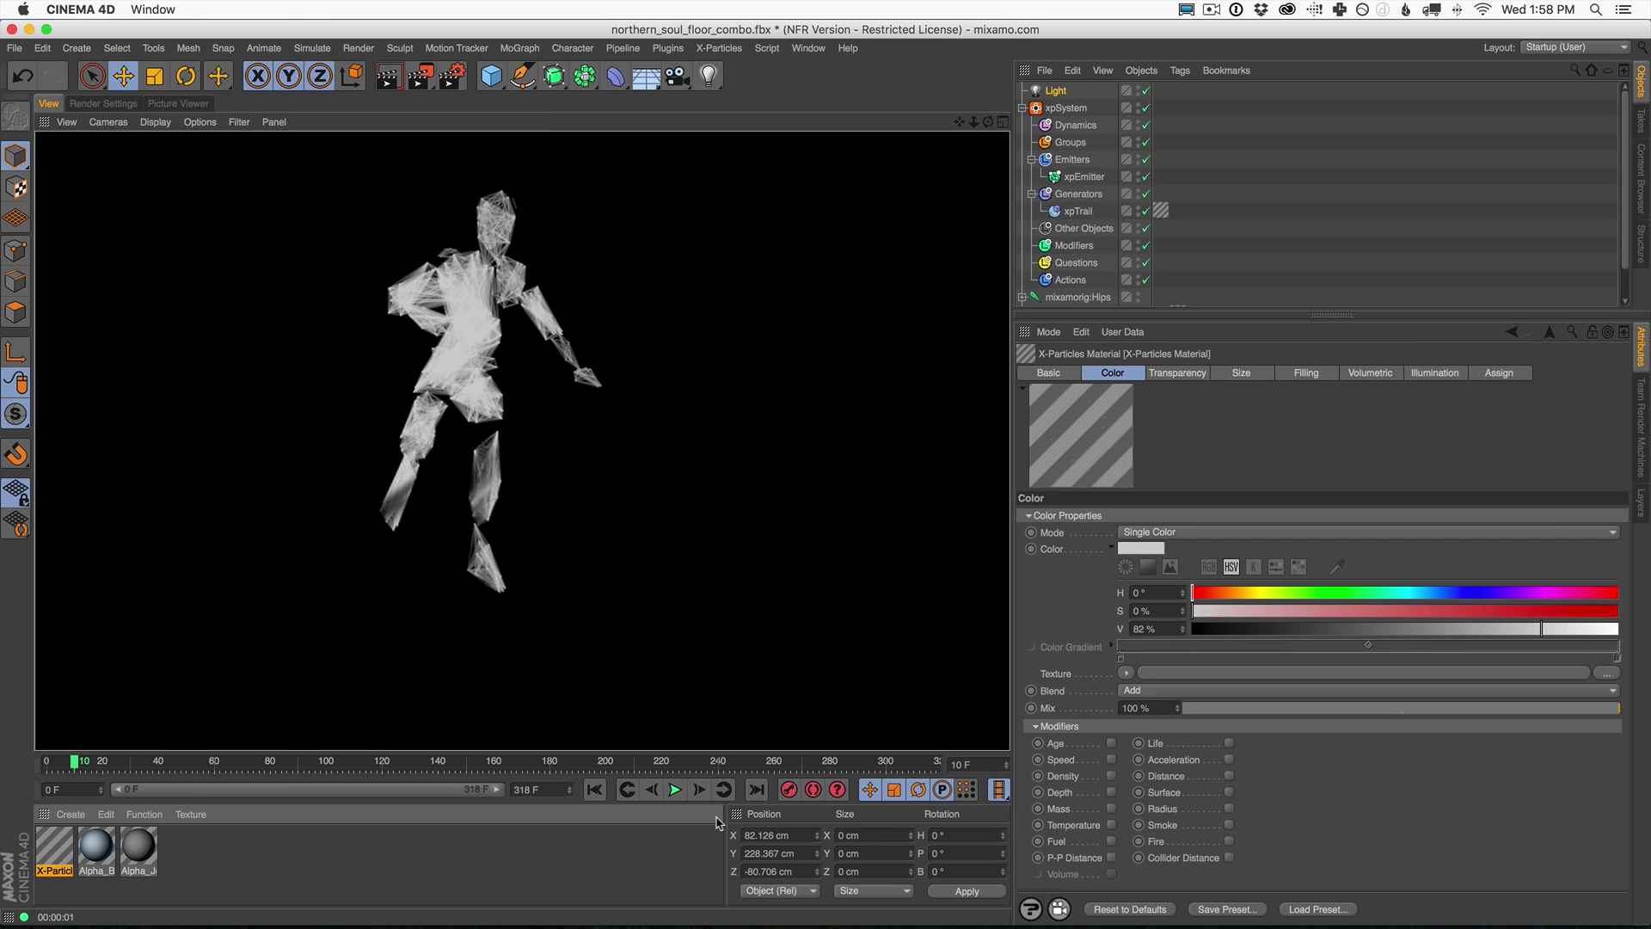
click(675, 789)
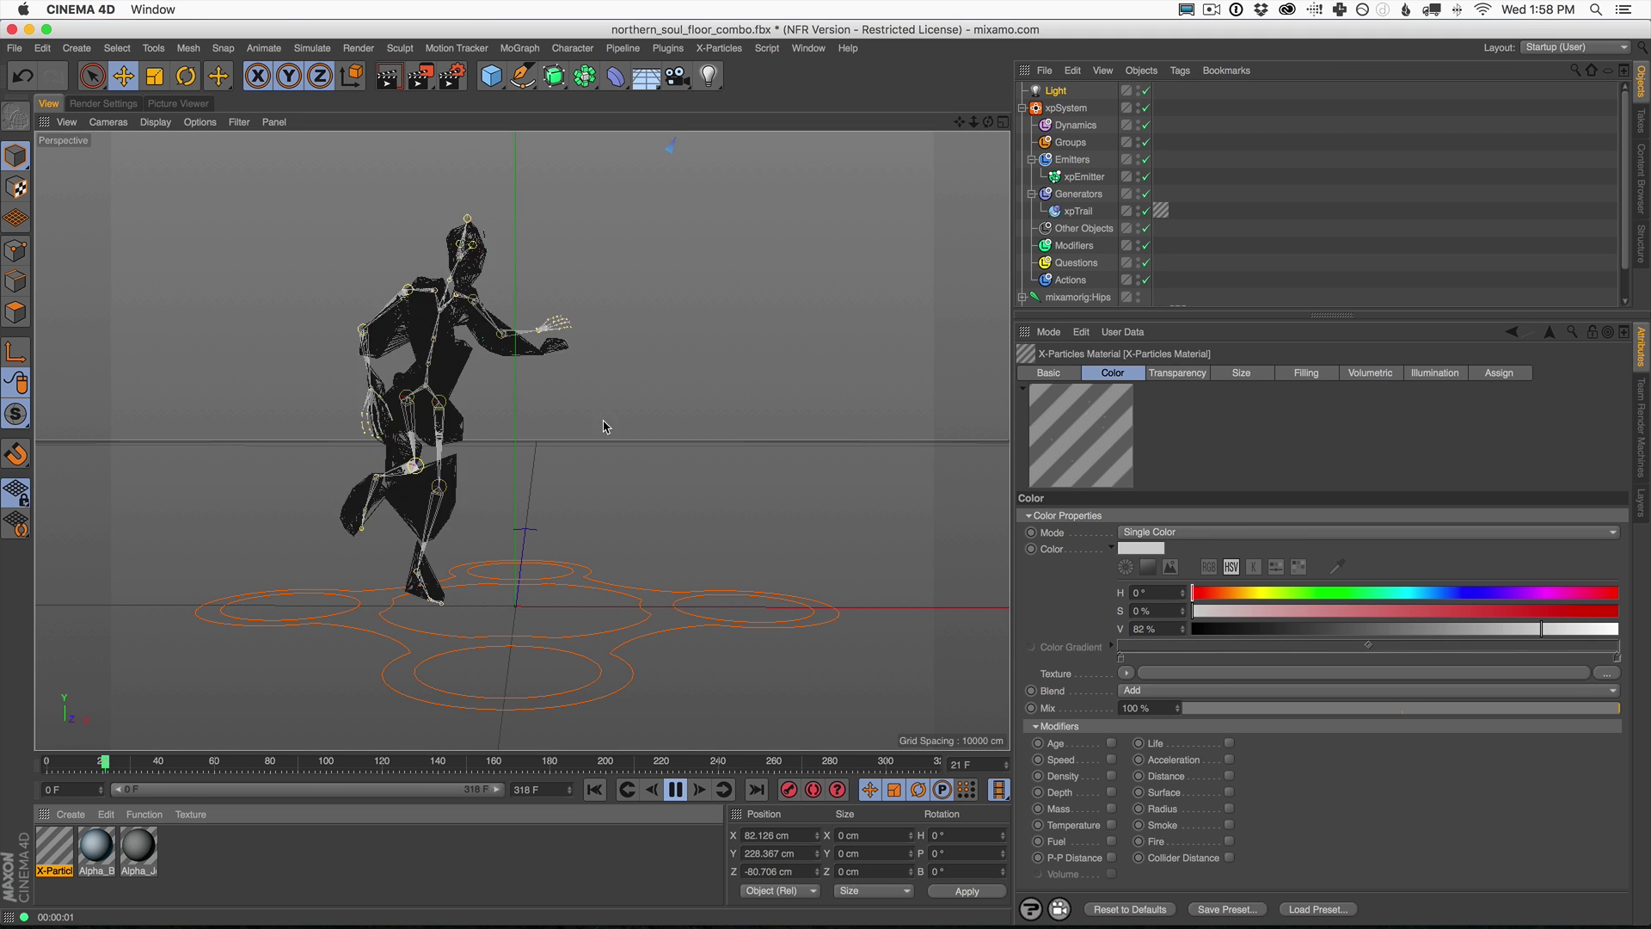
Set xpTrail to Nearest by Distance with distance 13, then render the sparser wireframe from the start.
click(390, 79)
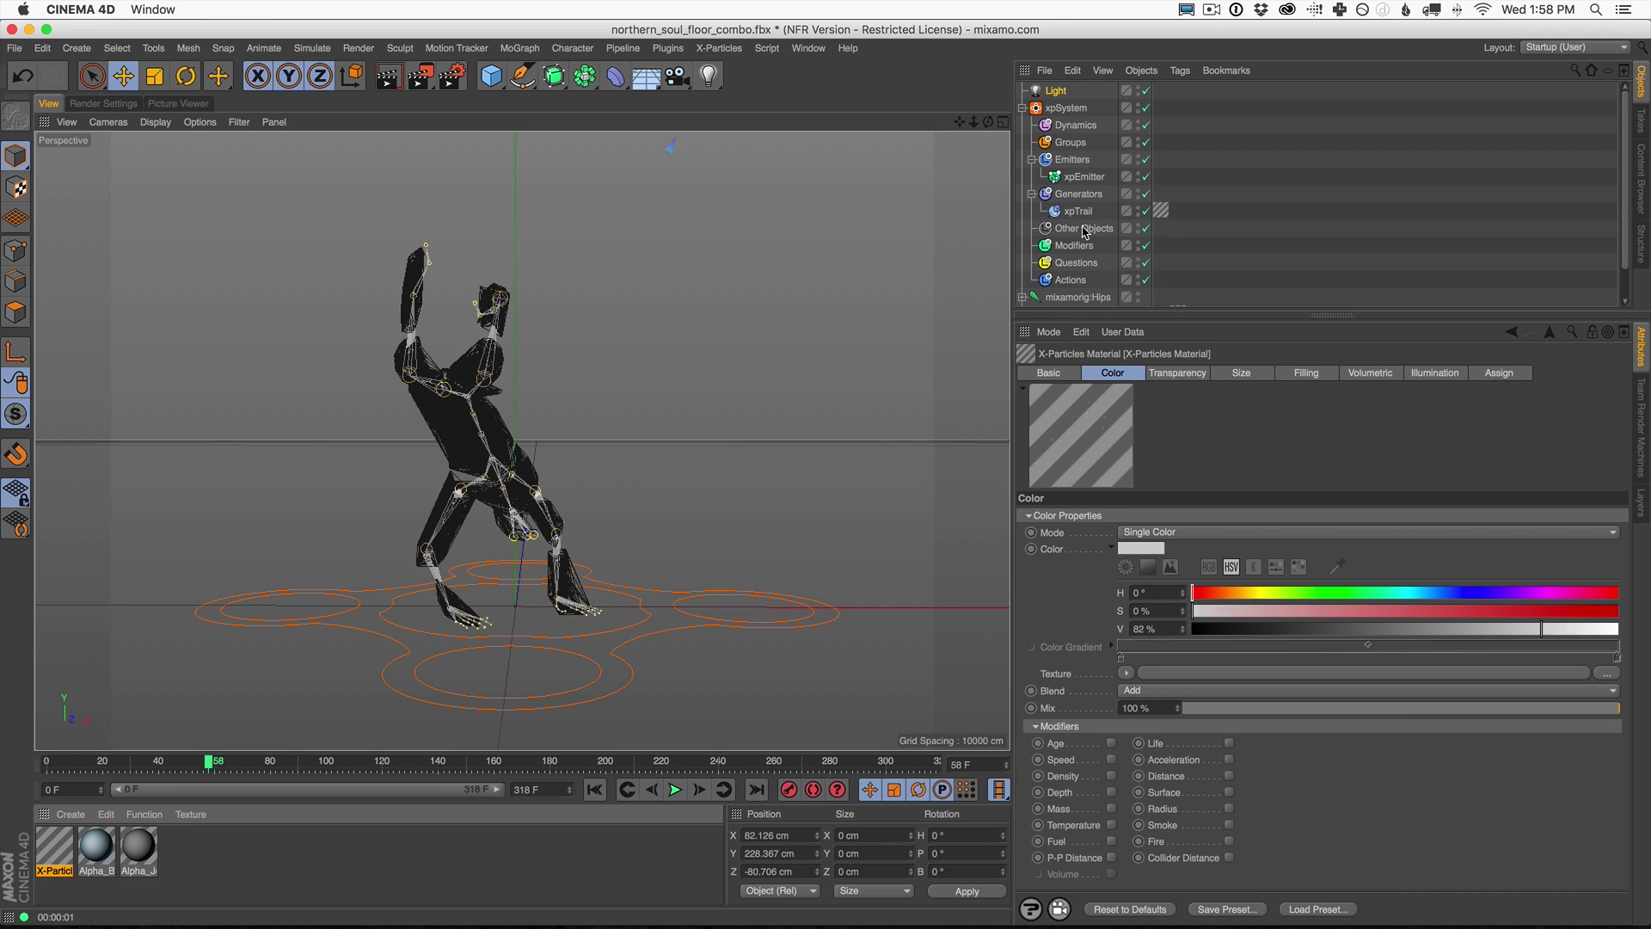
click(1082, 210)
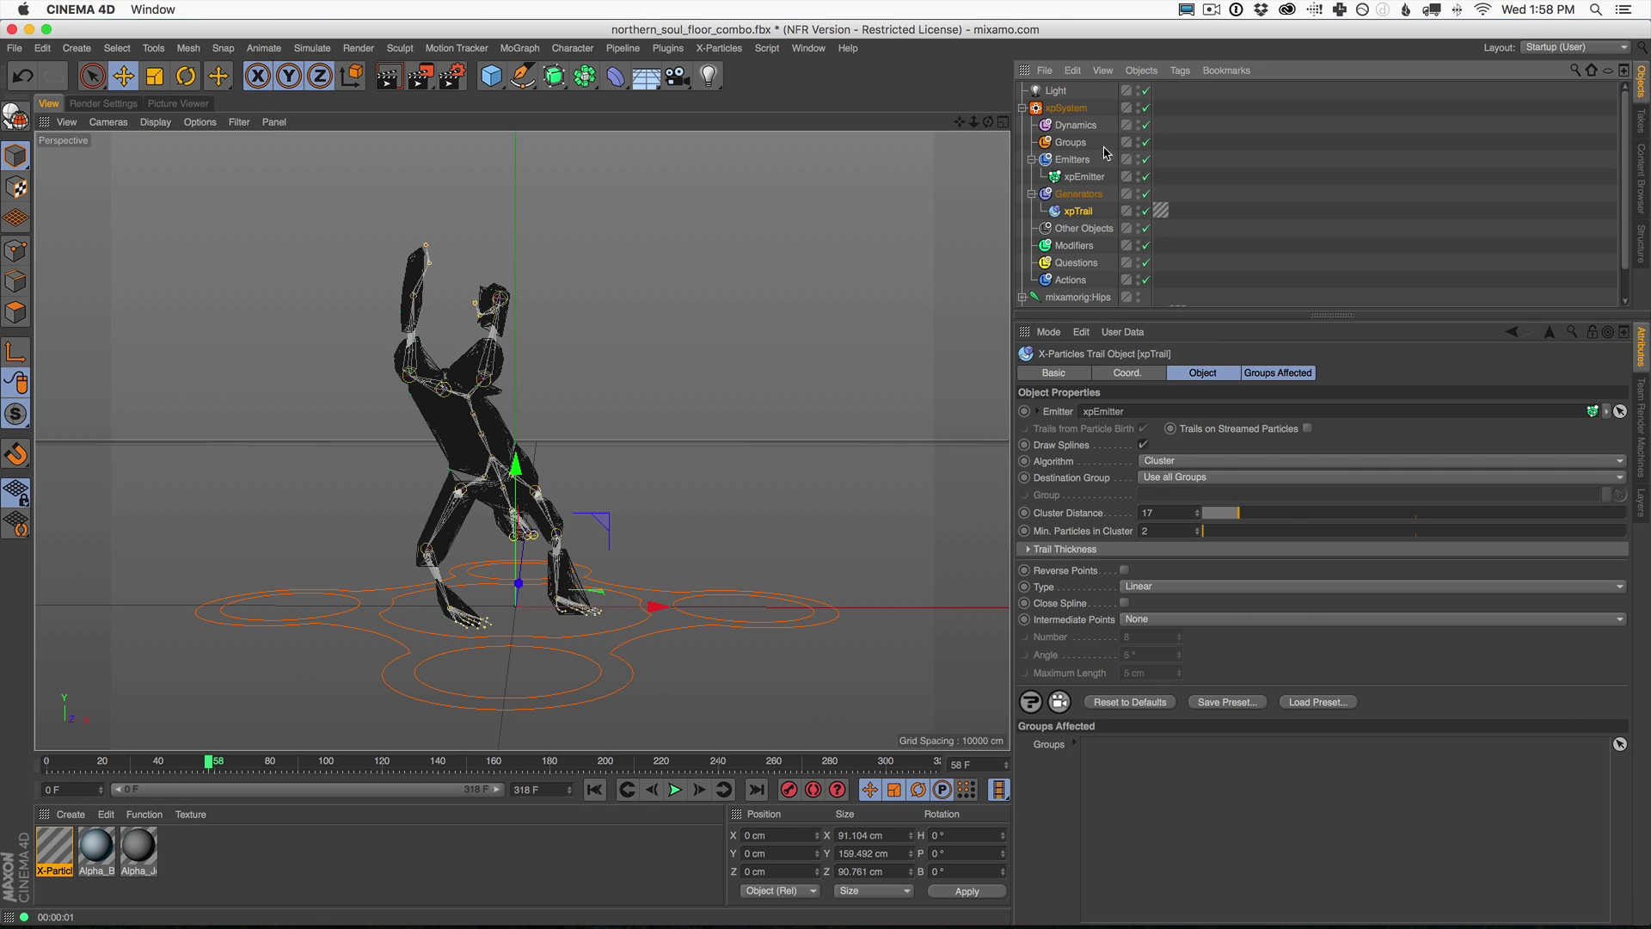
click(1159, 460)
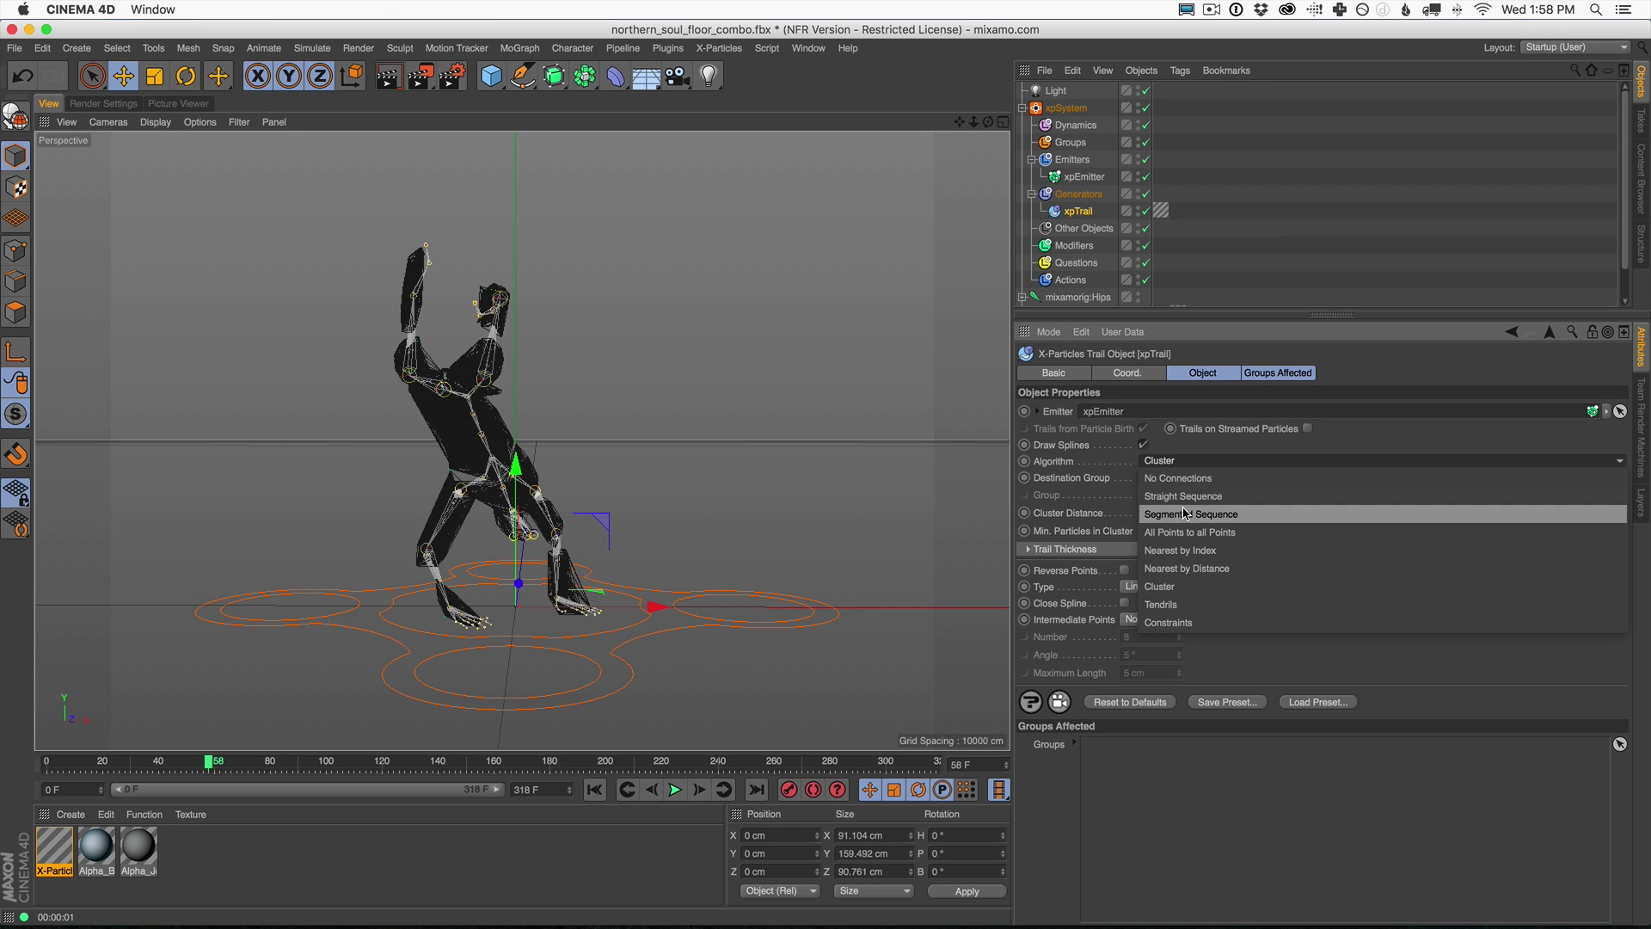
click(1192, 569)
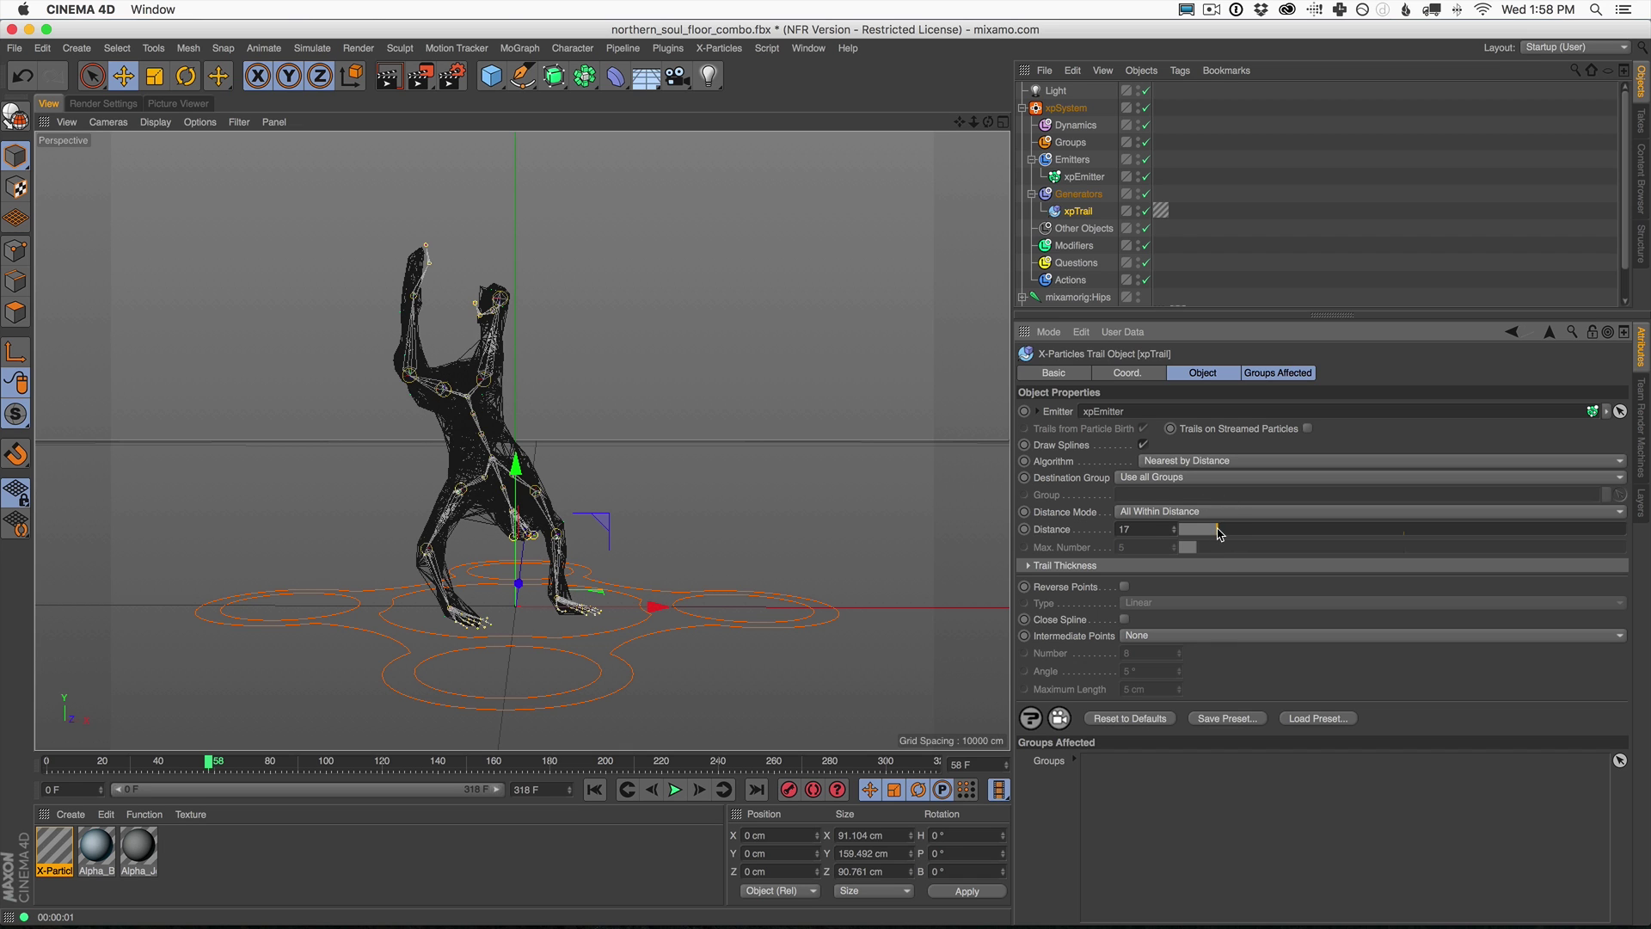
drag(1226, 534, 1208, 532)
click(399, 79)
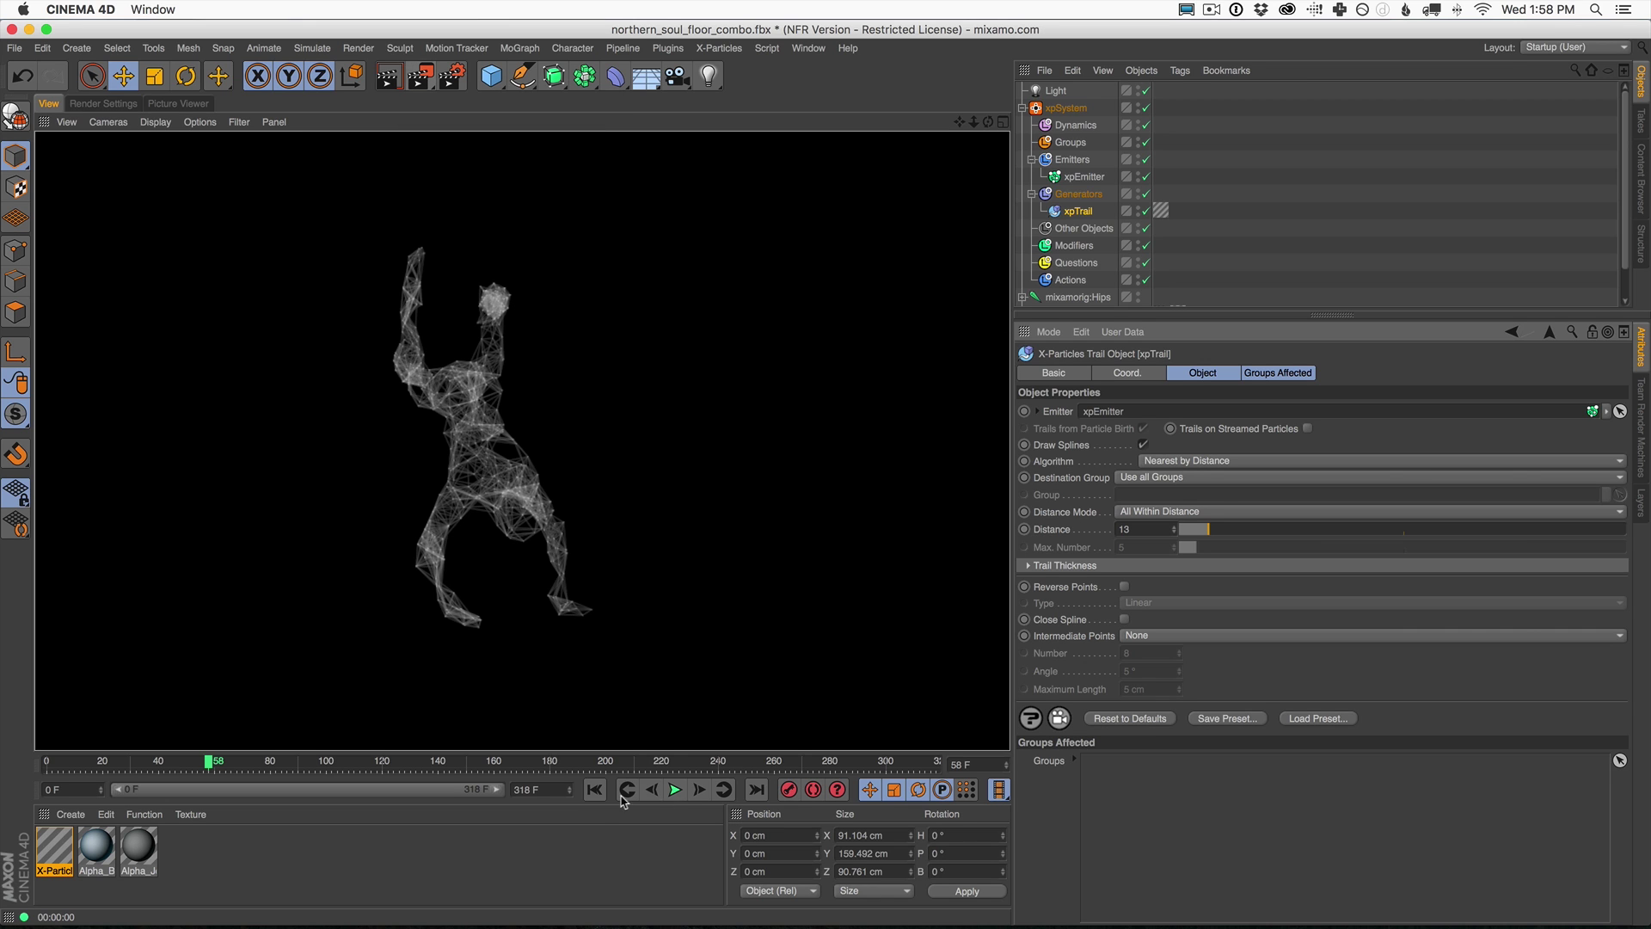
click(594, 789)
click(675, 789)
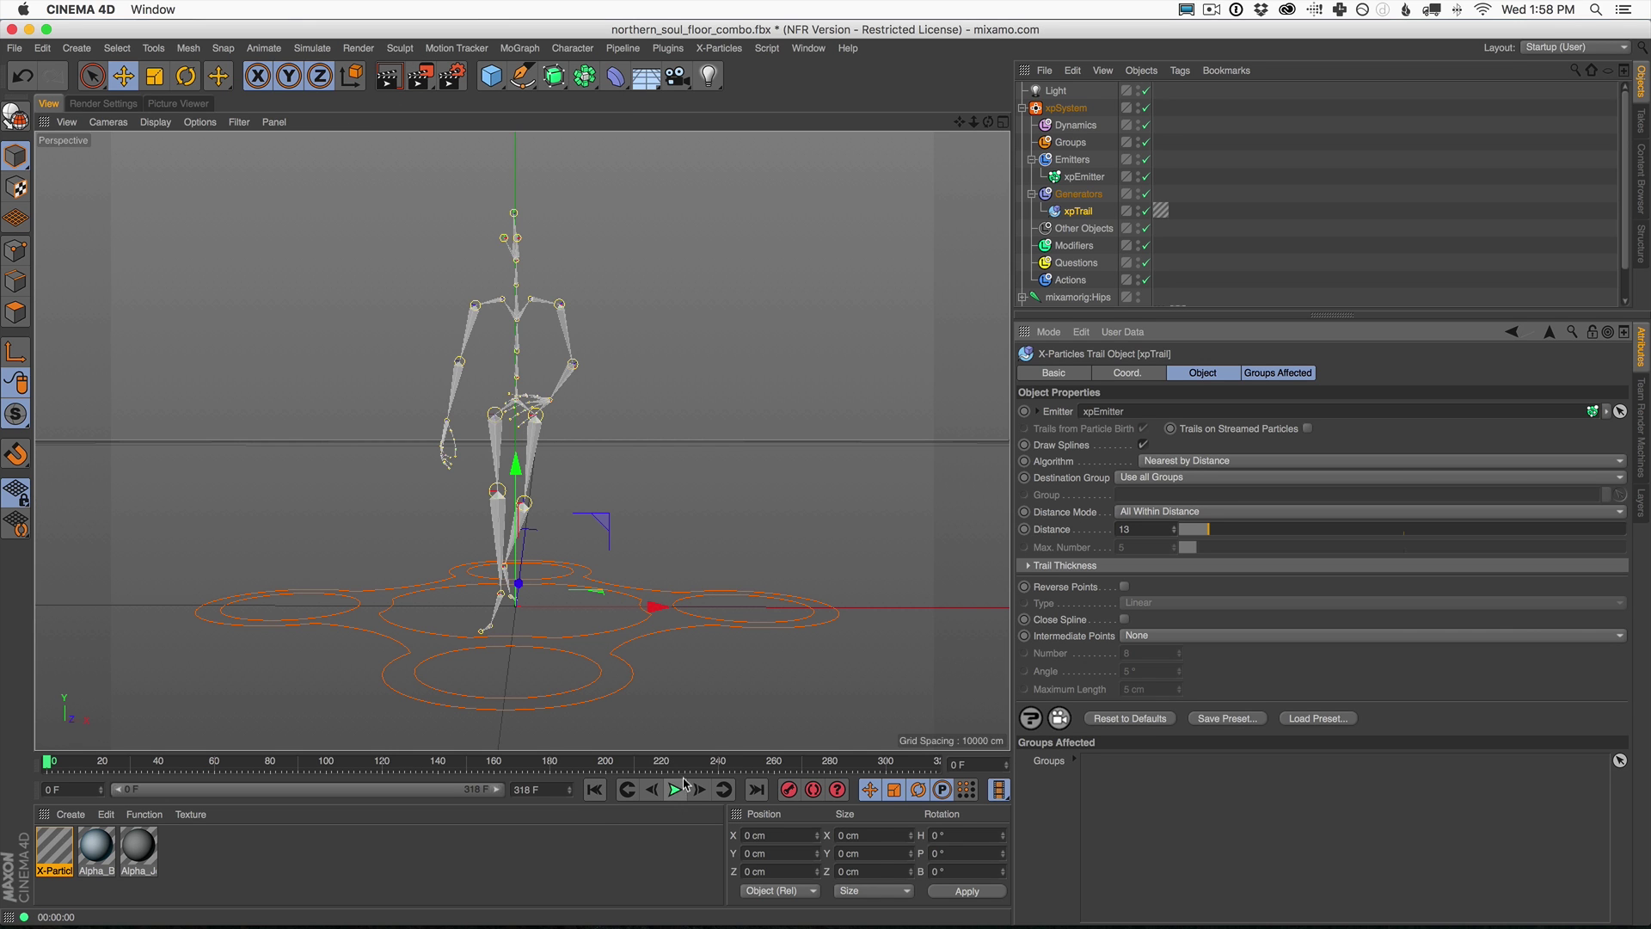
click(387, 75)
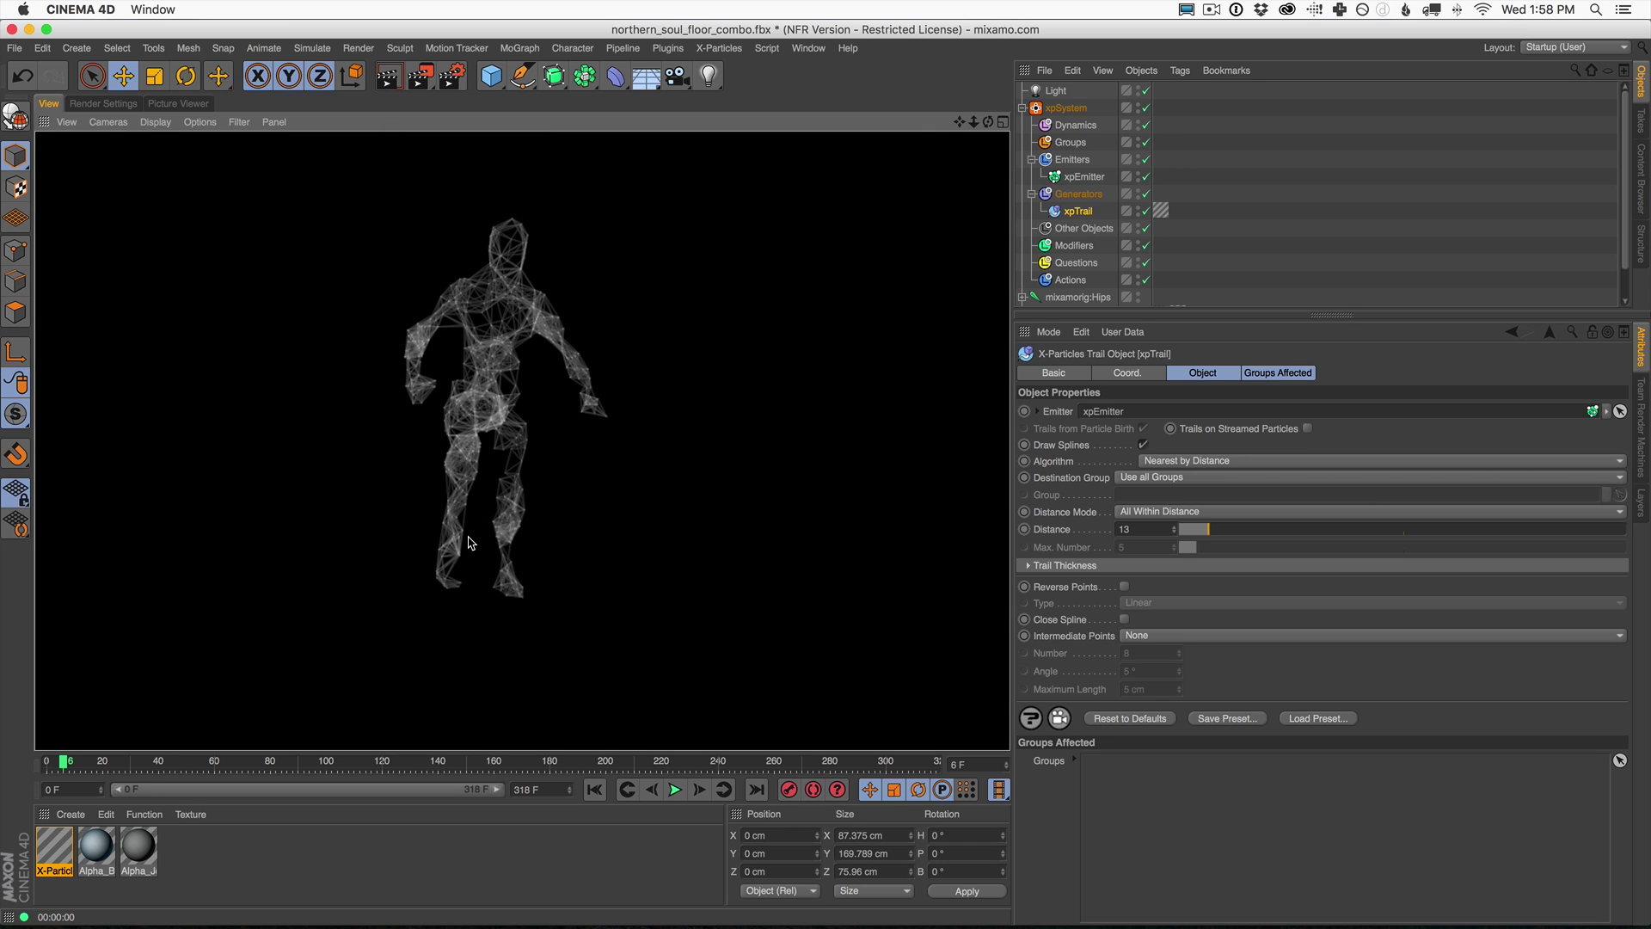
Colour the trail material blue (hue 218°, about 71% saturation) and render it.
double_click(54, 857)
click(286, 302)
click(676, 254)
click(699, 272)
click(693, 290)
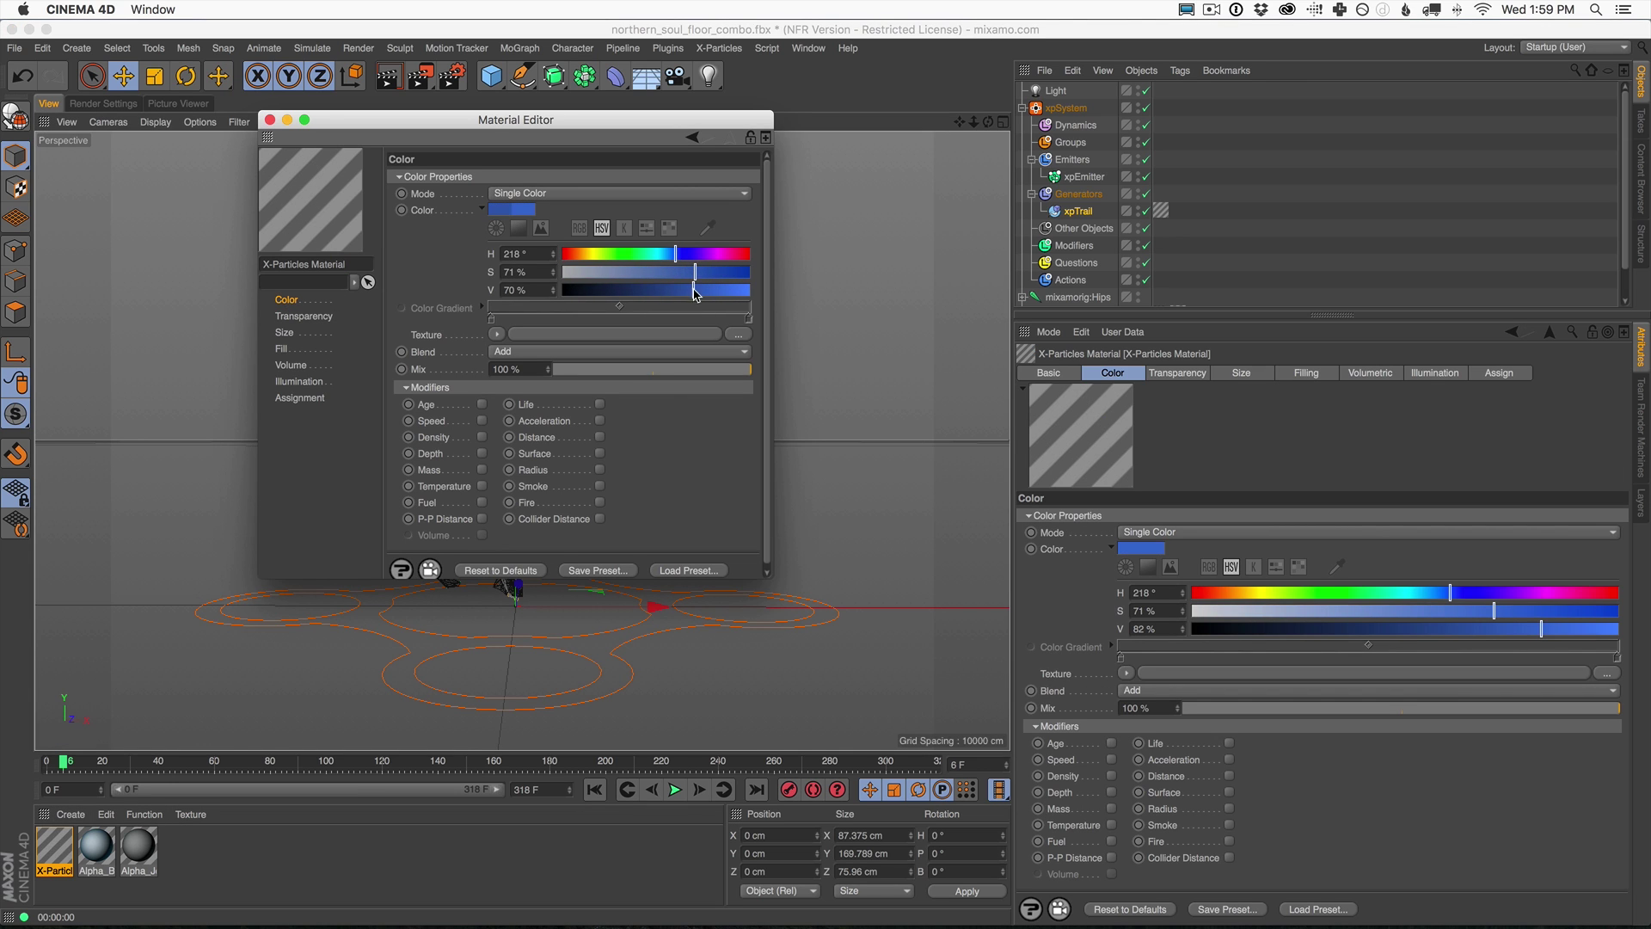
click(269, 120)
click(392, 86)
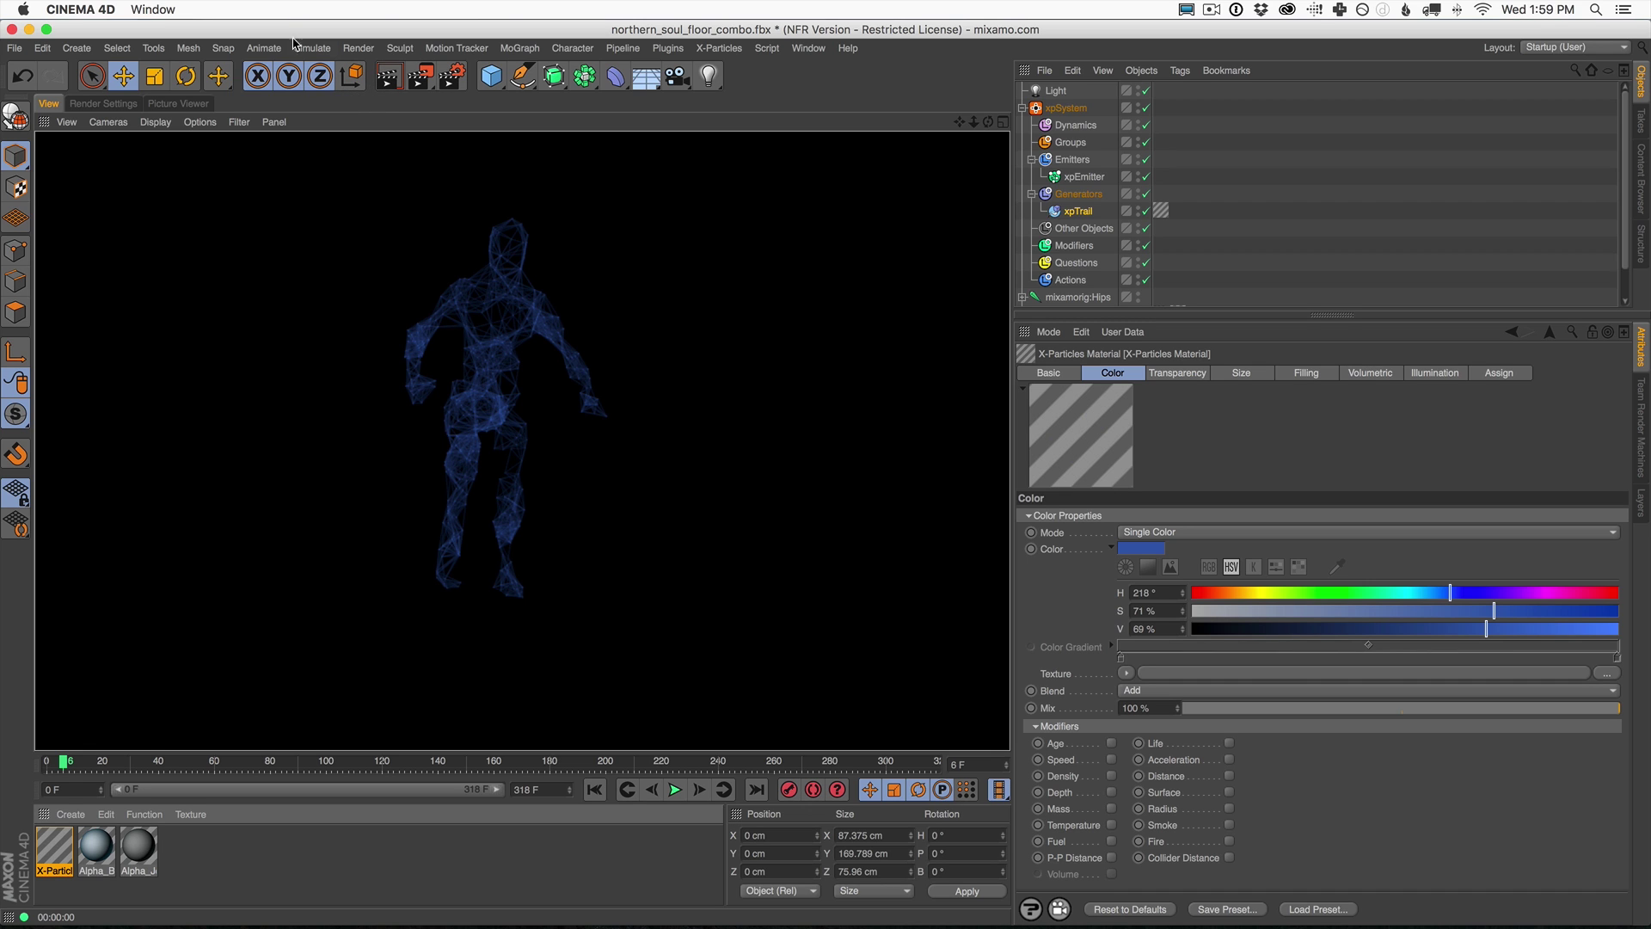
Brighten the trail blue to 90% value and re-render.
double_click(57, 852)
click(518, 211)
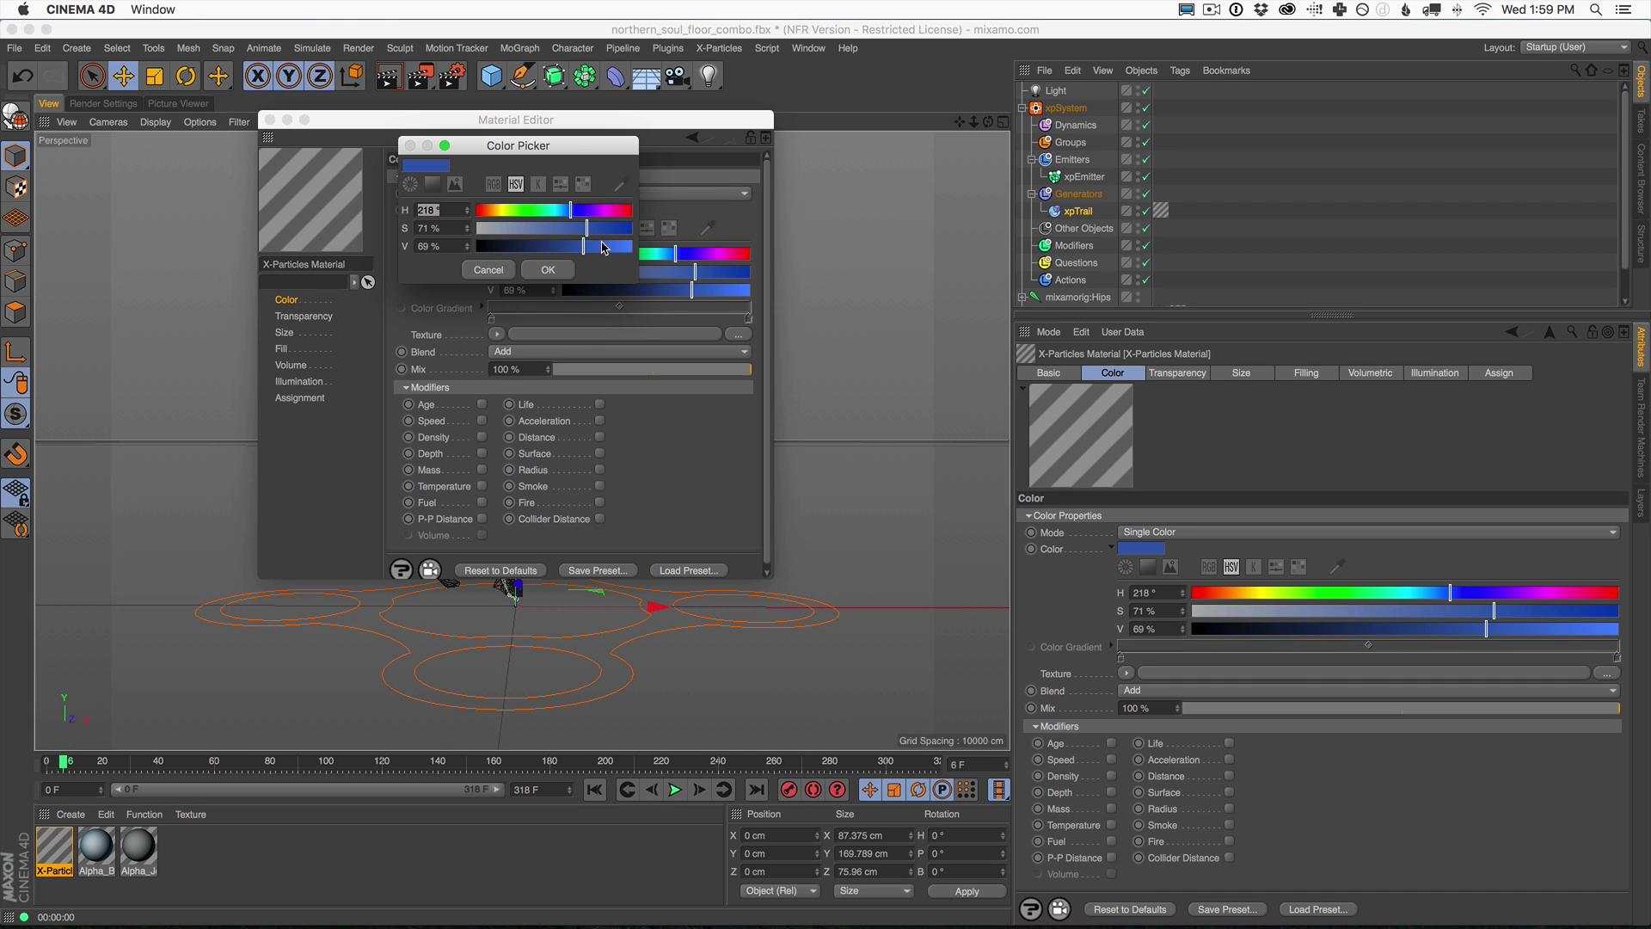
drag(603, 248, 616, 247)
click(548, 269)
click(269, 119)
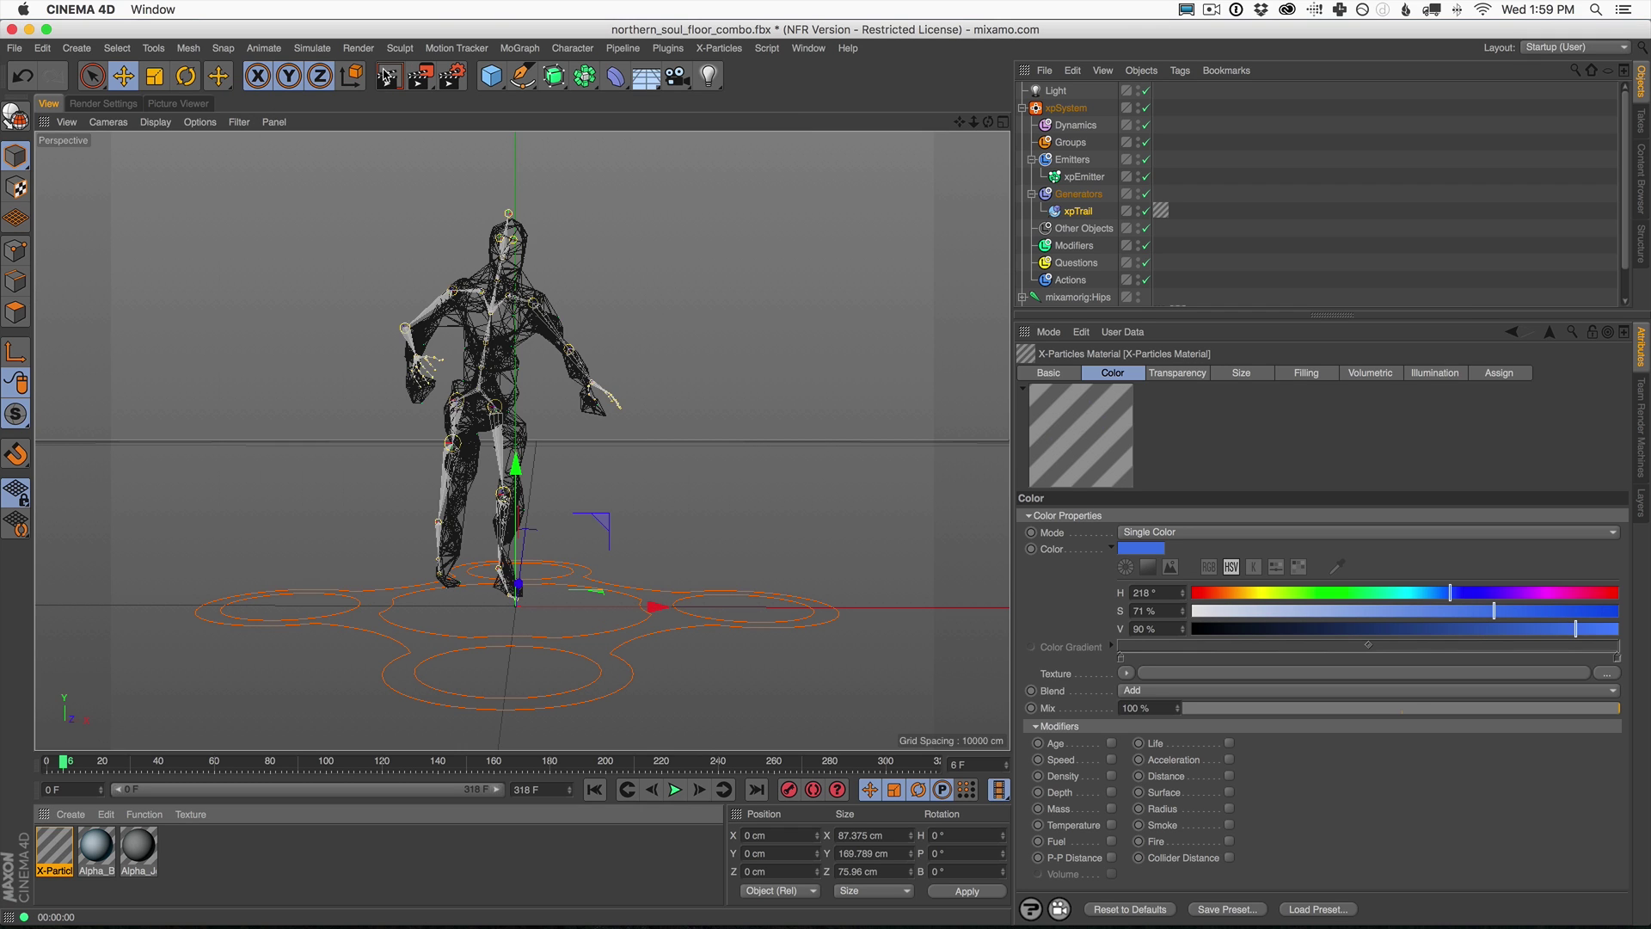
click(388, 79)
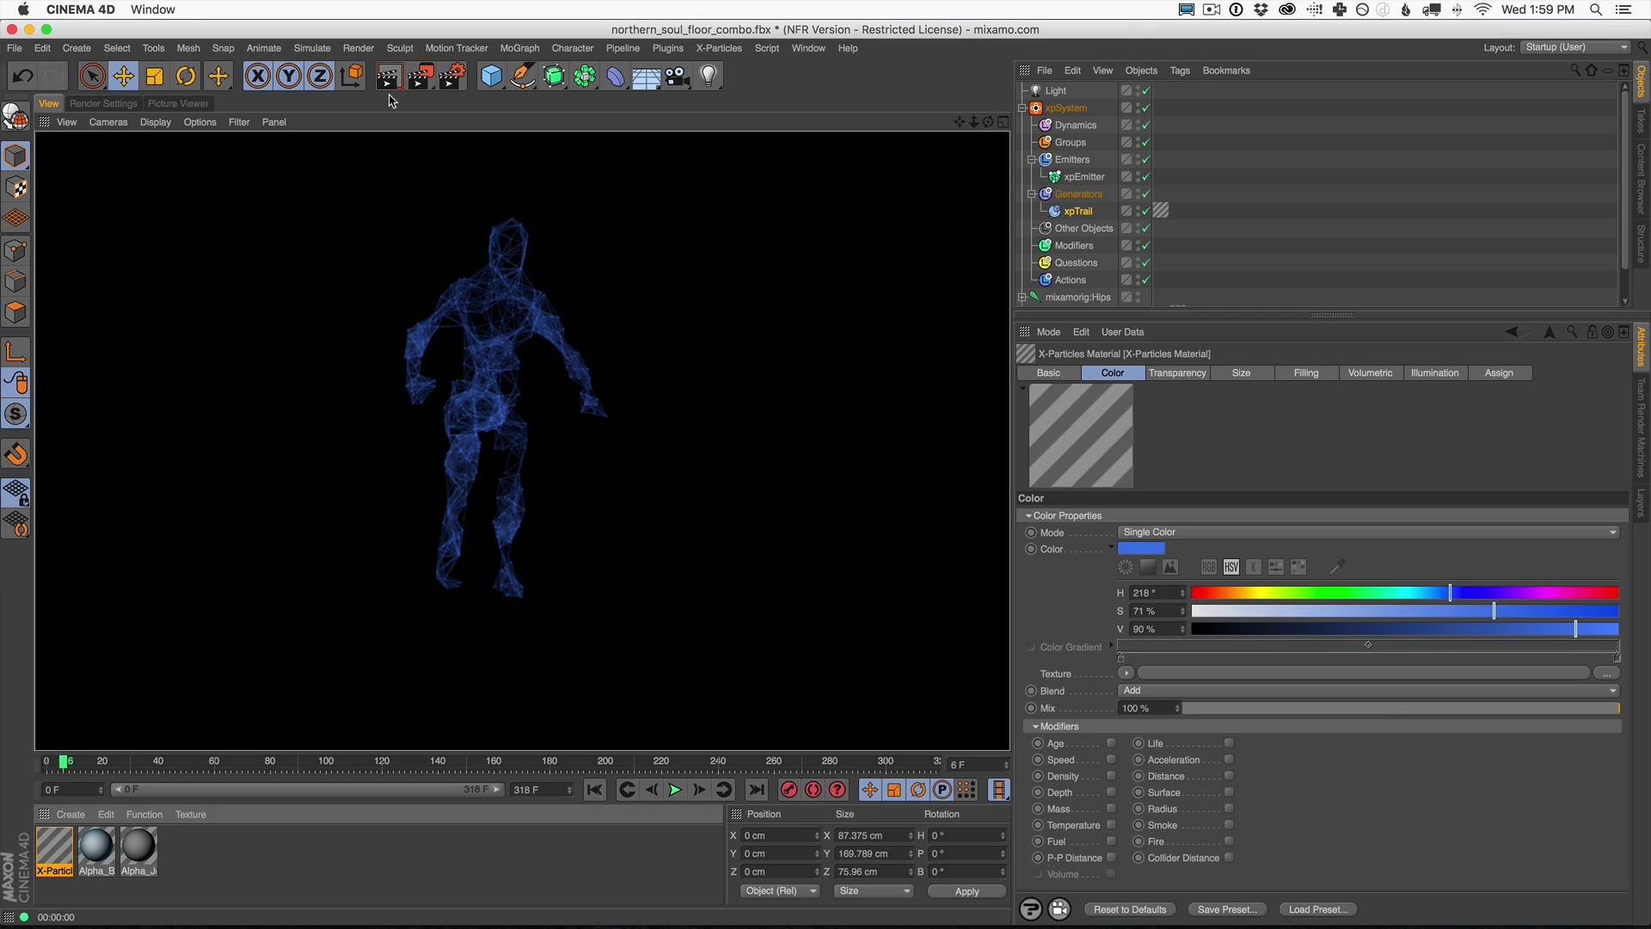
Play the animation, pause at frame 47, and render the blue trail web.
click(594, 789)
click(676, 789)
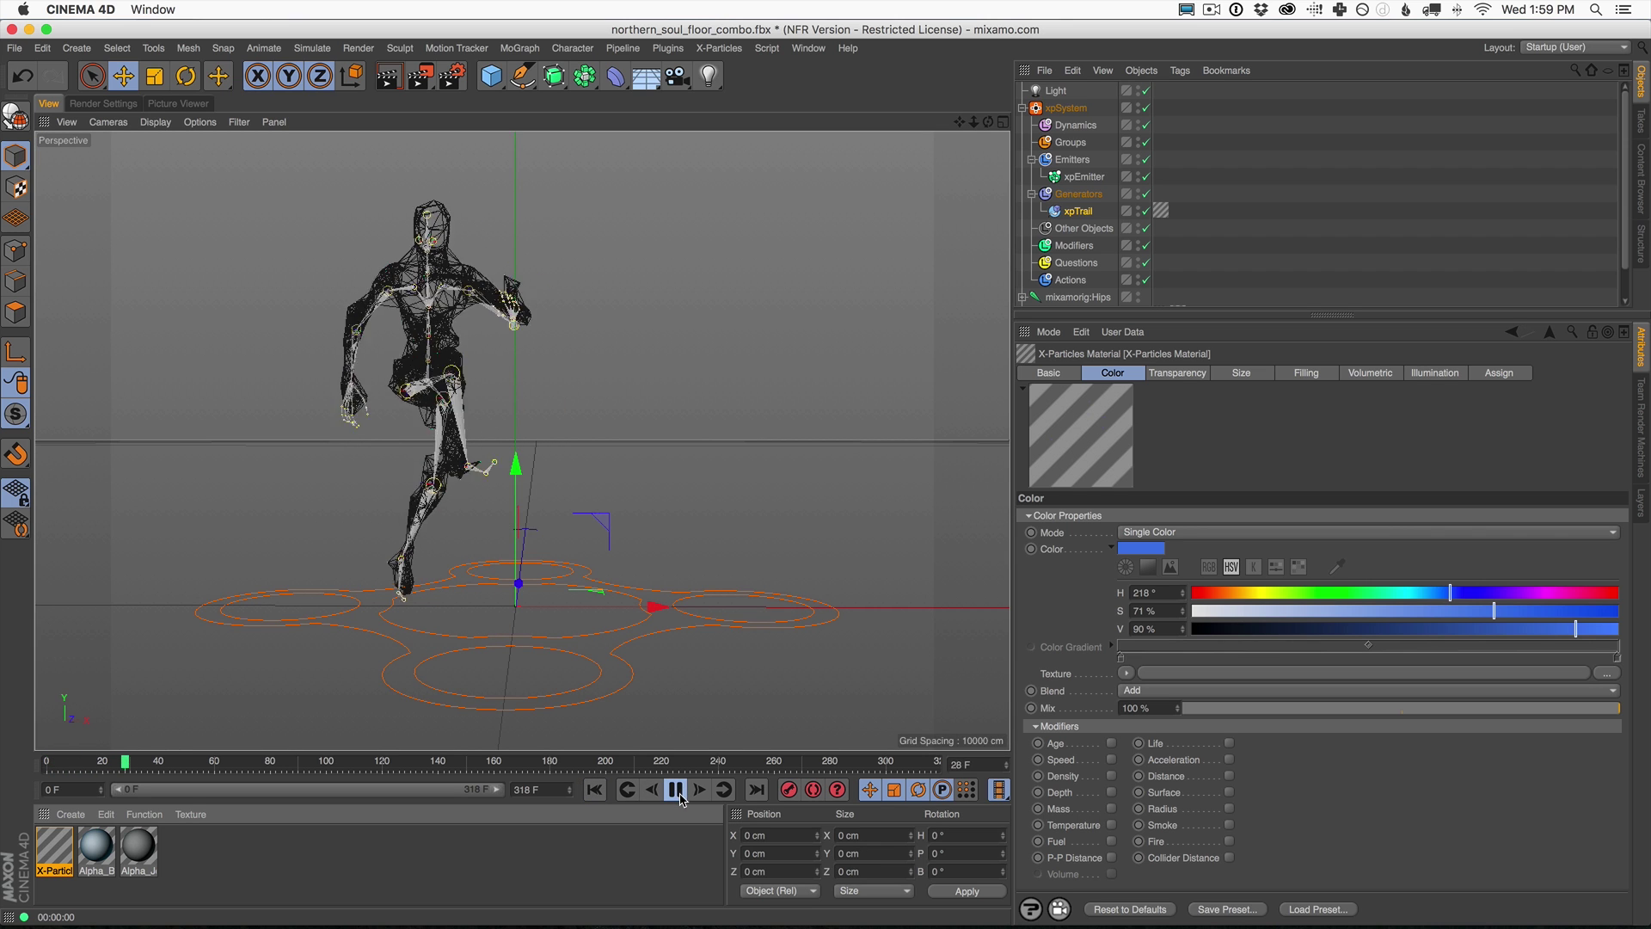
click(677, 789)
click(388, 78)
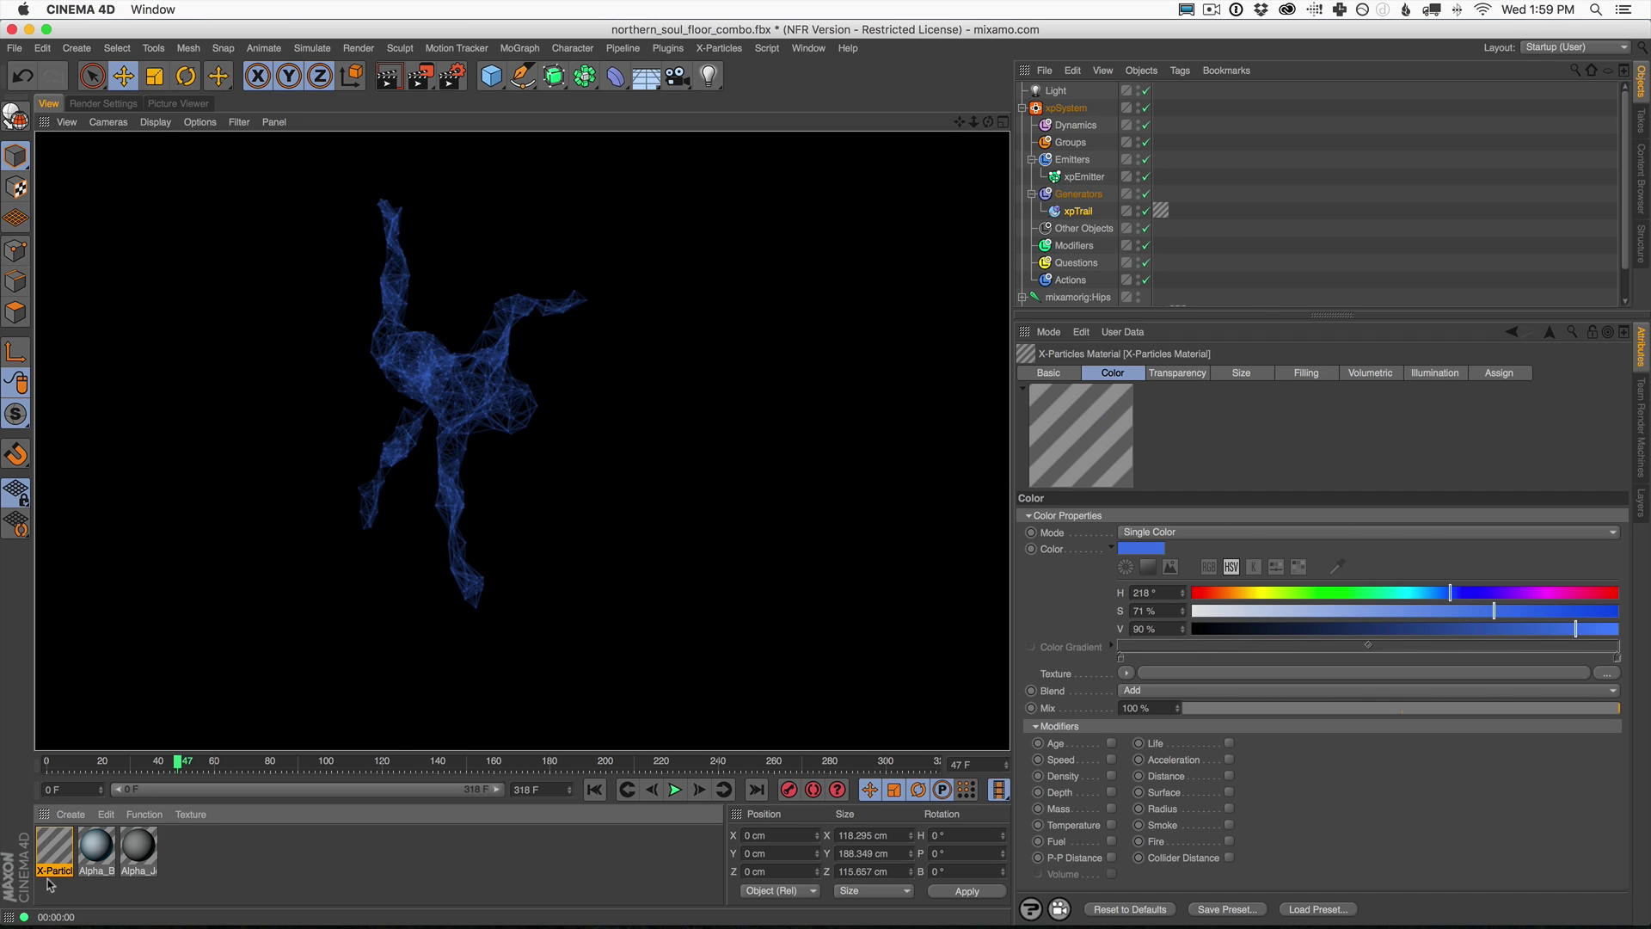
Create a new X-Particles Material, apply it to xpEmitter, and render the particle dots.
click(71, 814)
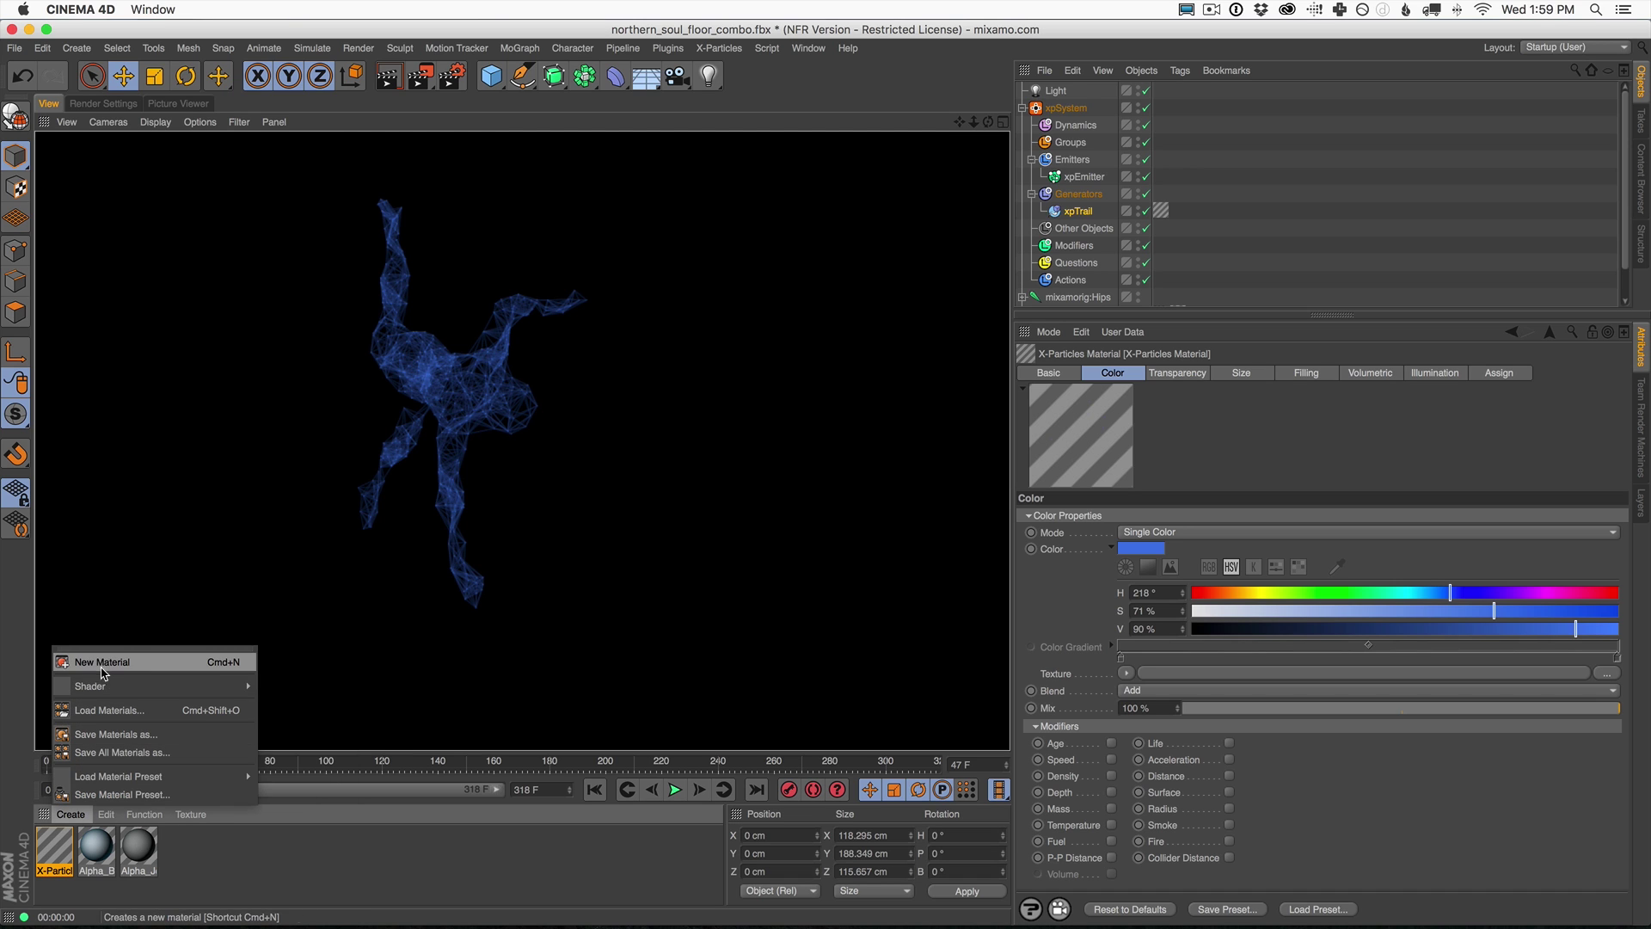
mouse_move(151, 686)
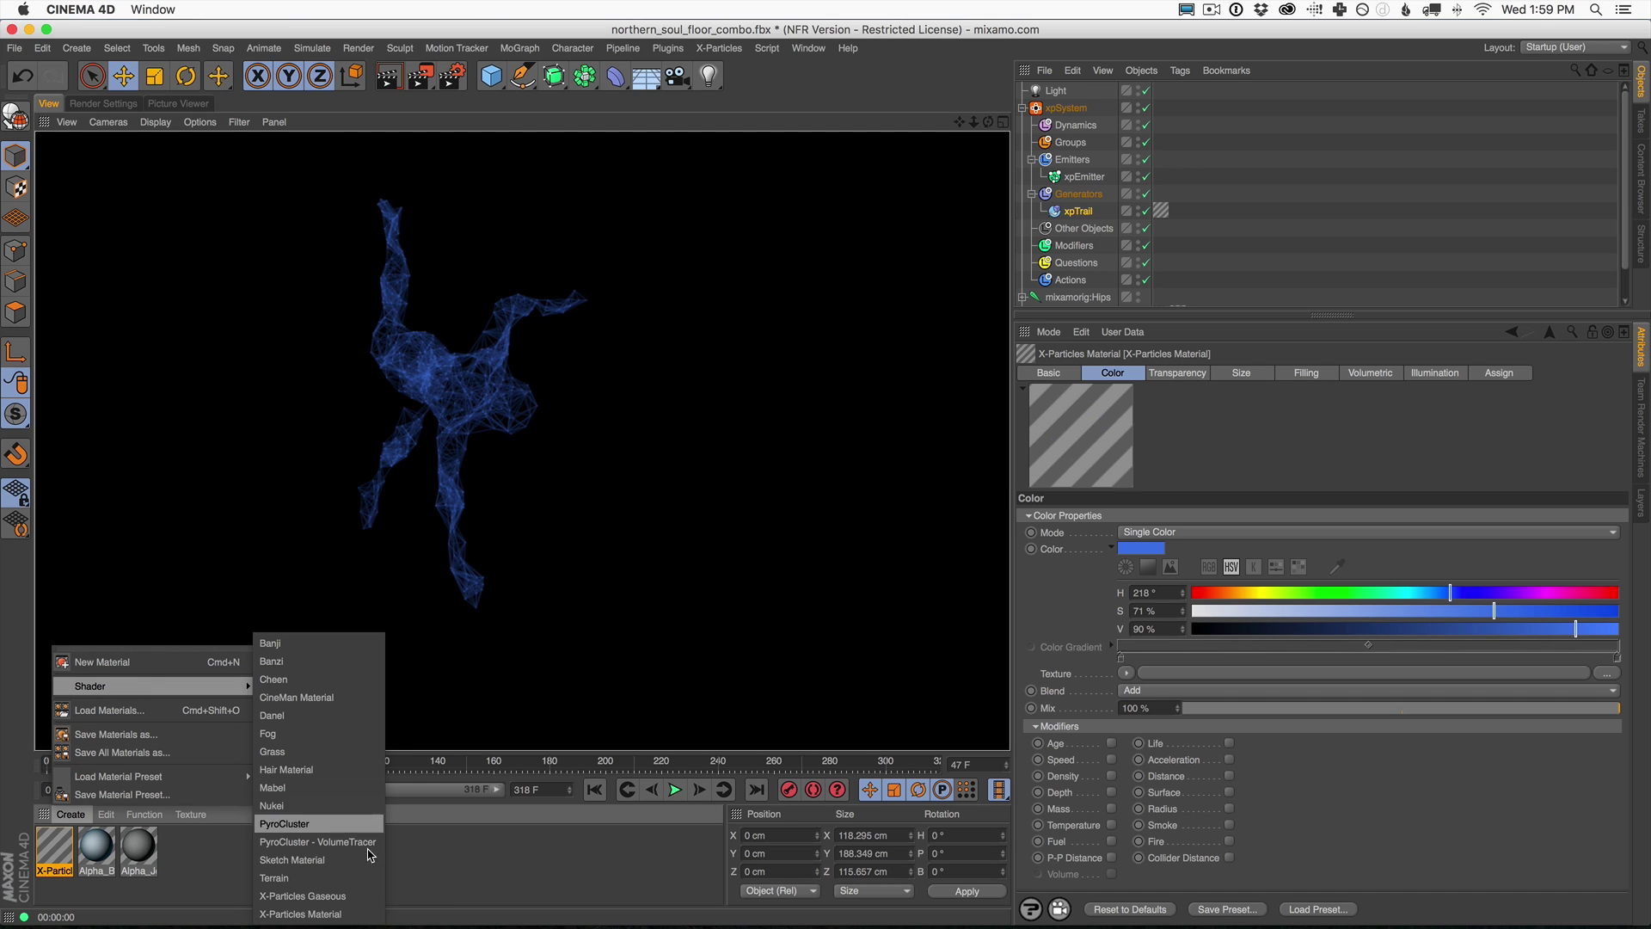
click(336, 914)
drag(65, 854, 1095, 178)
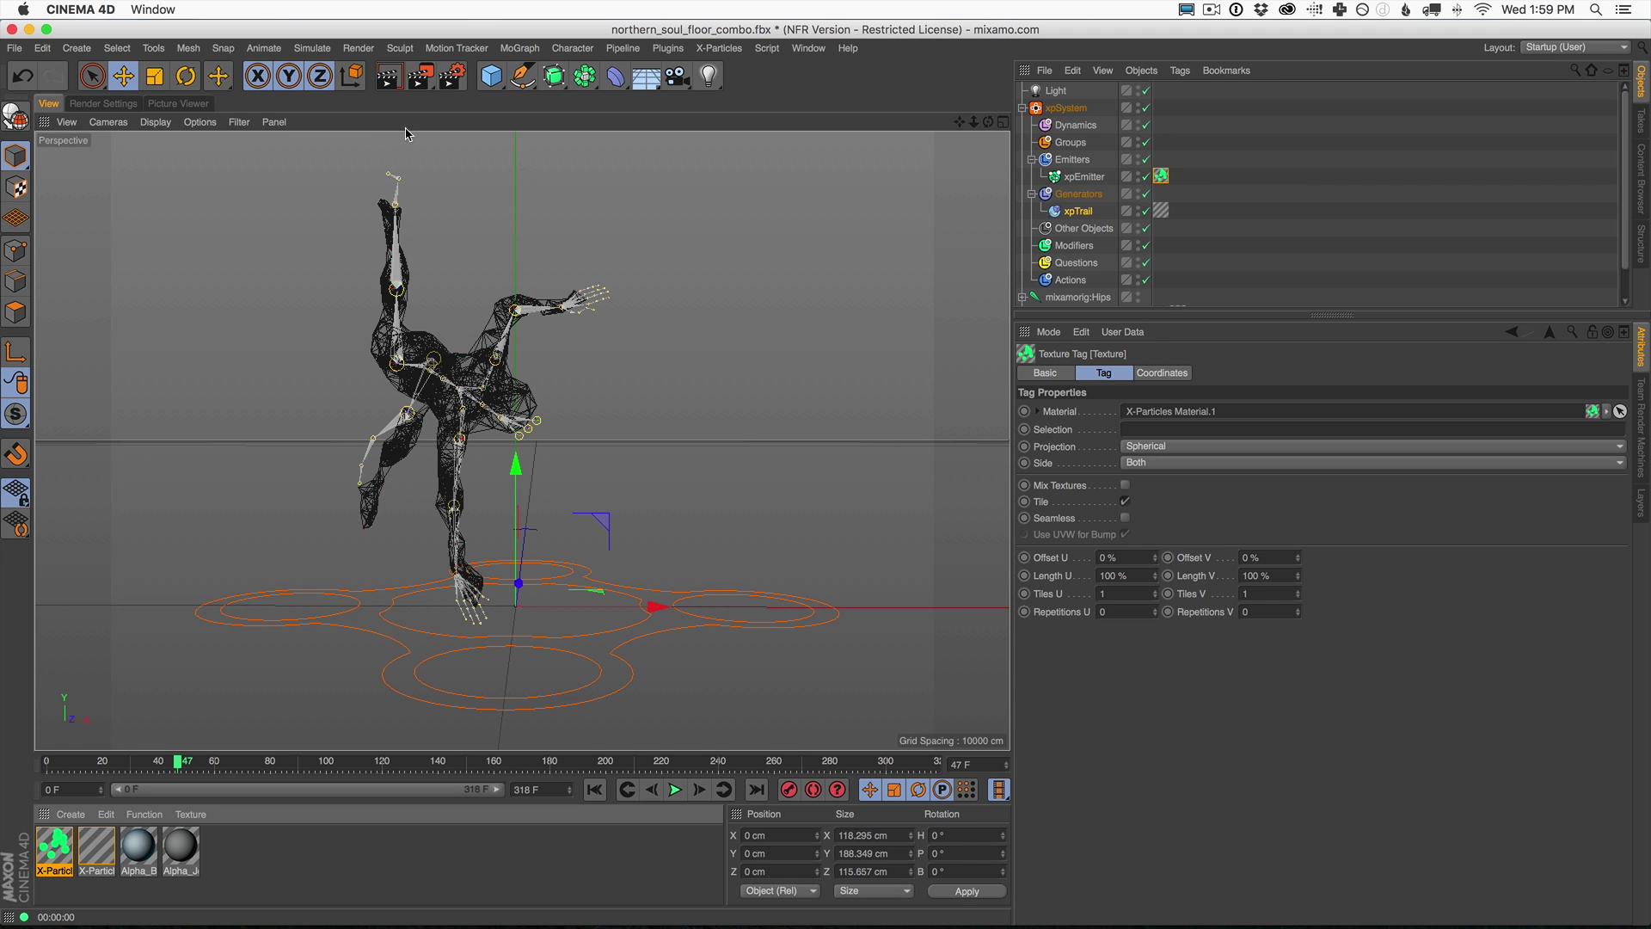
click(390, 78)
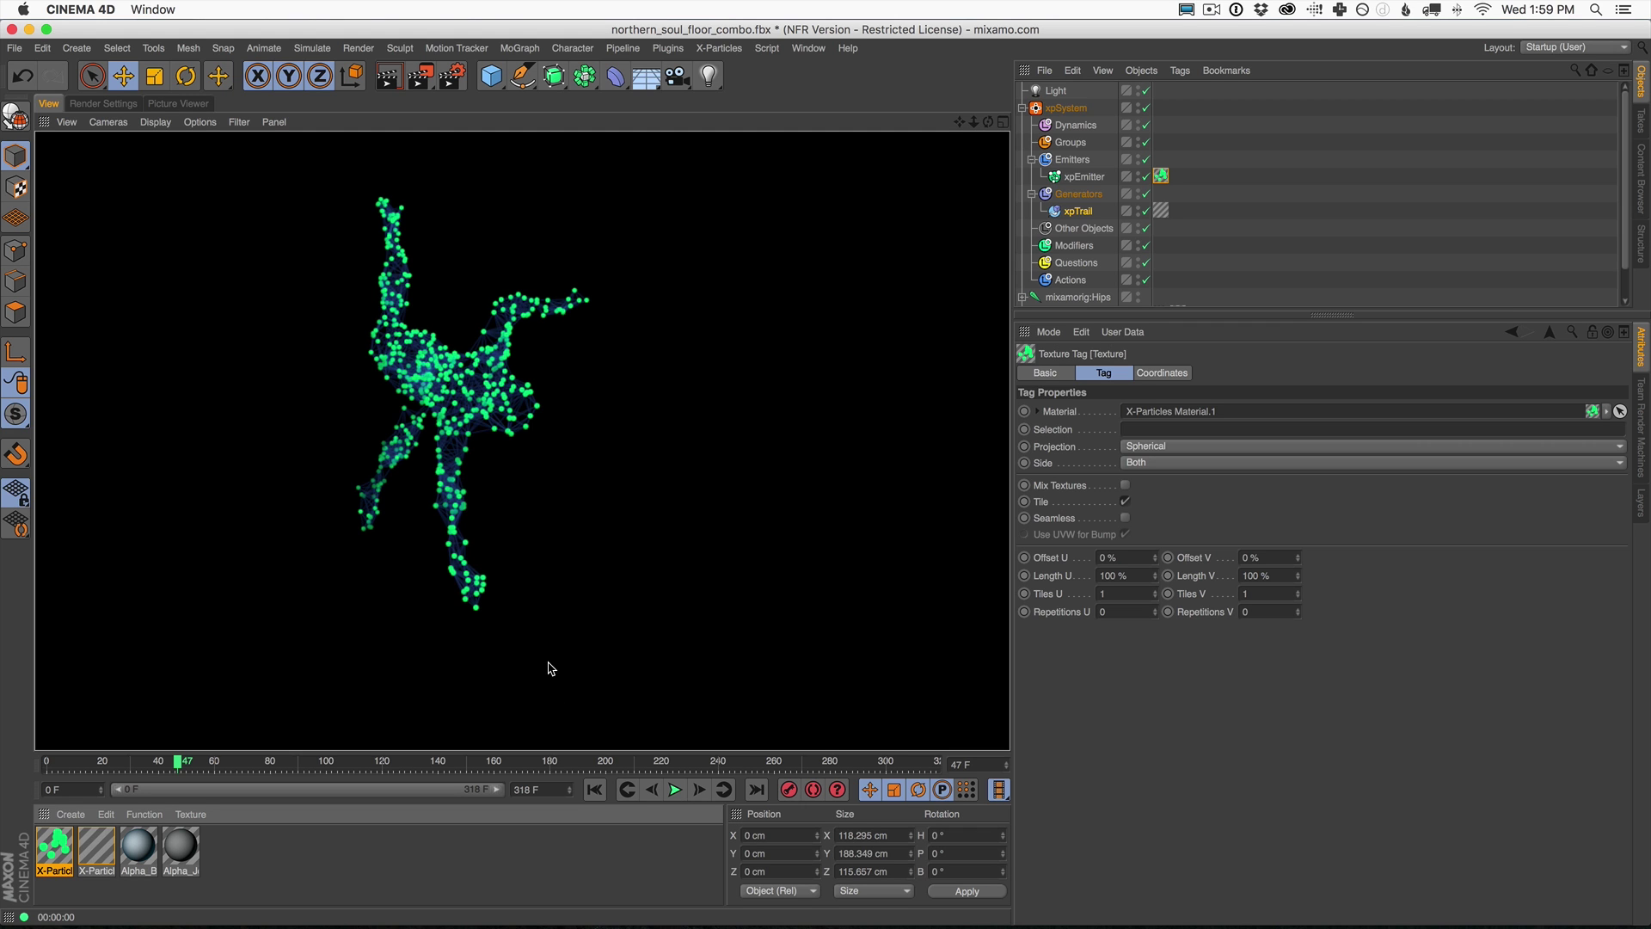
Open the new material's editor beside the figure and re-render the preview.
double_click(51, 838)
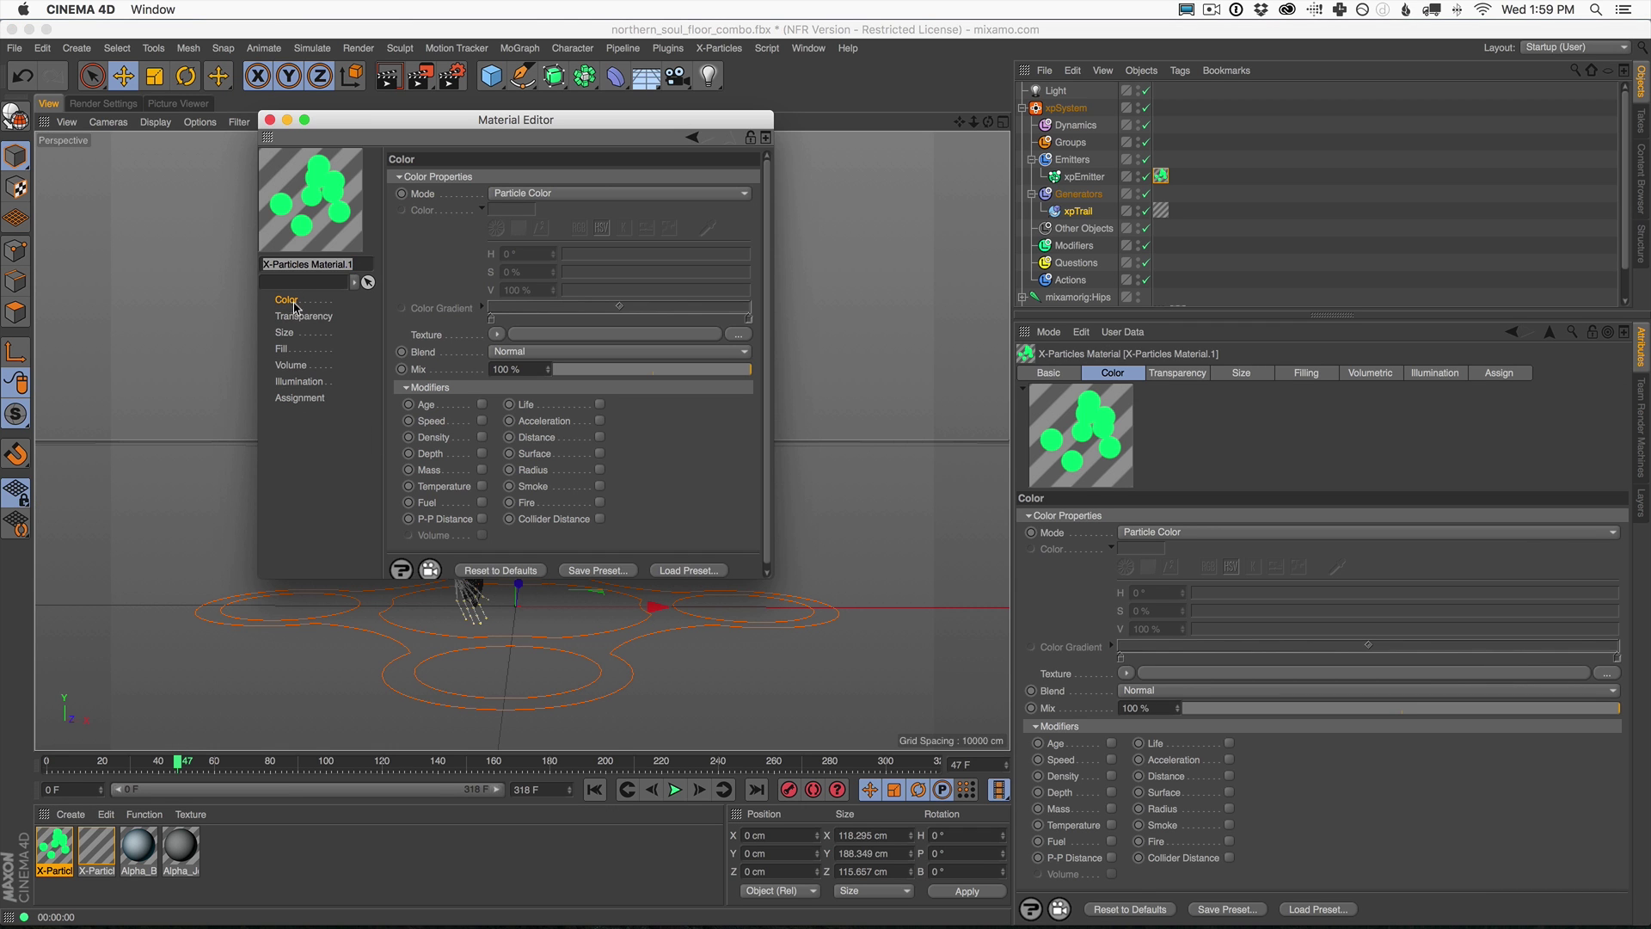
drag(422, 125, 1152, 188)
click(388, 78)
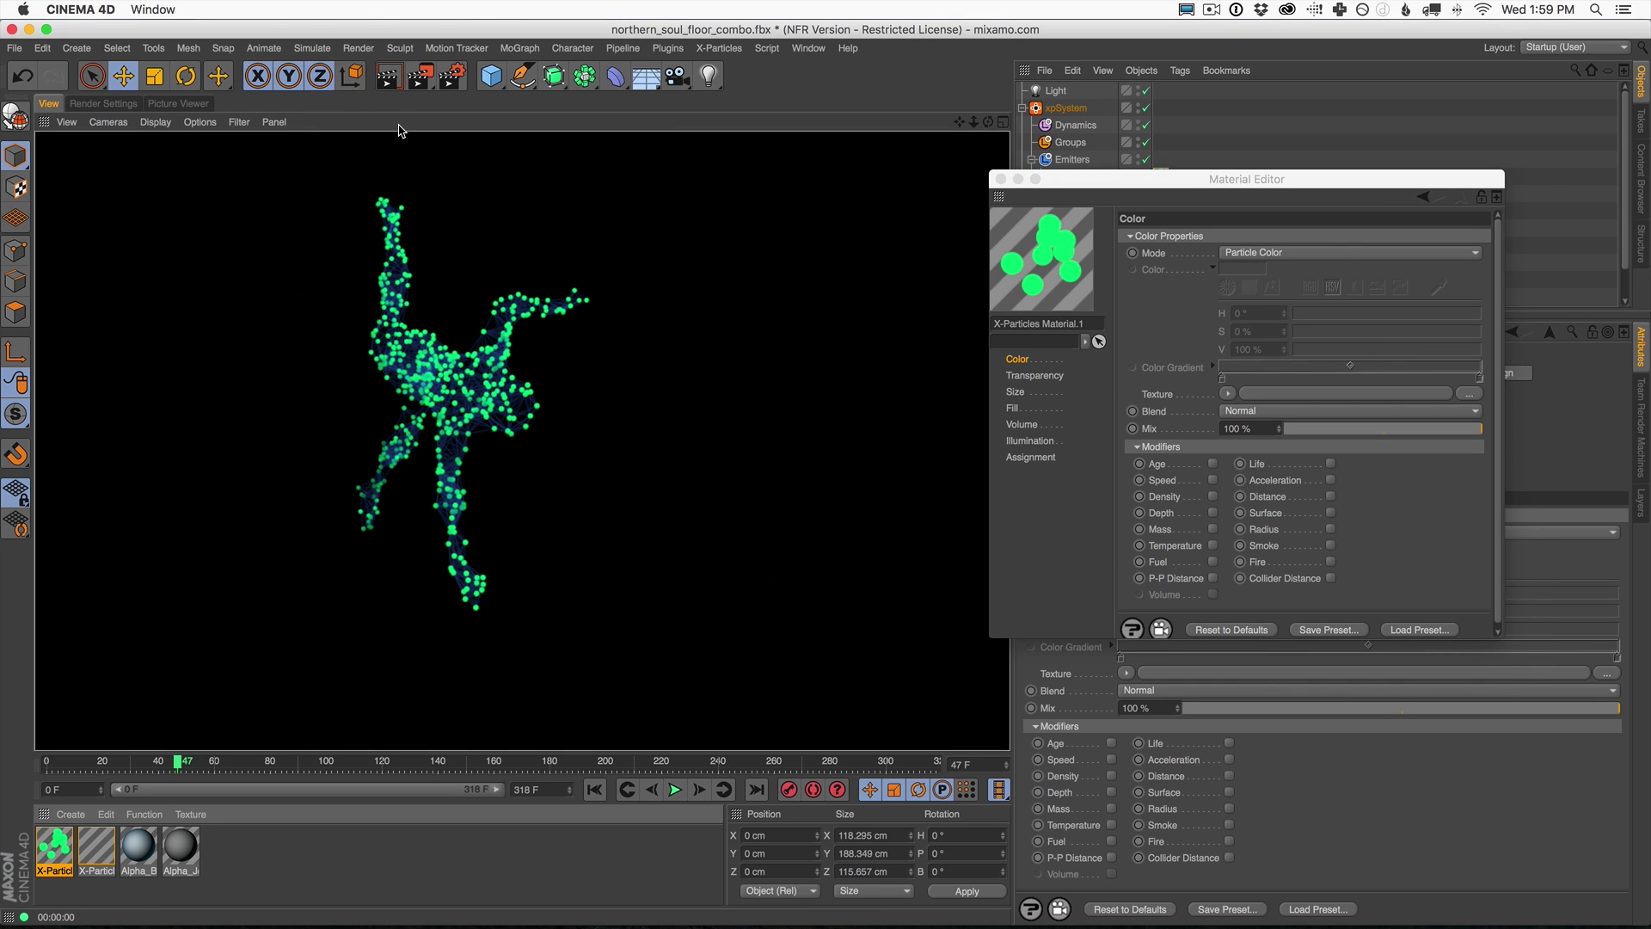
drag(1157, 178, 1162, 172)
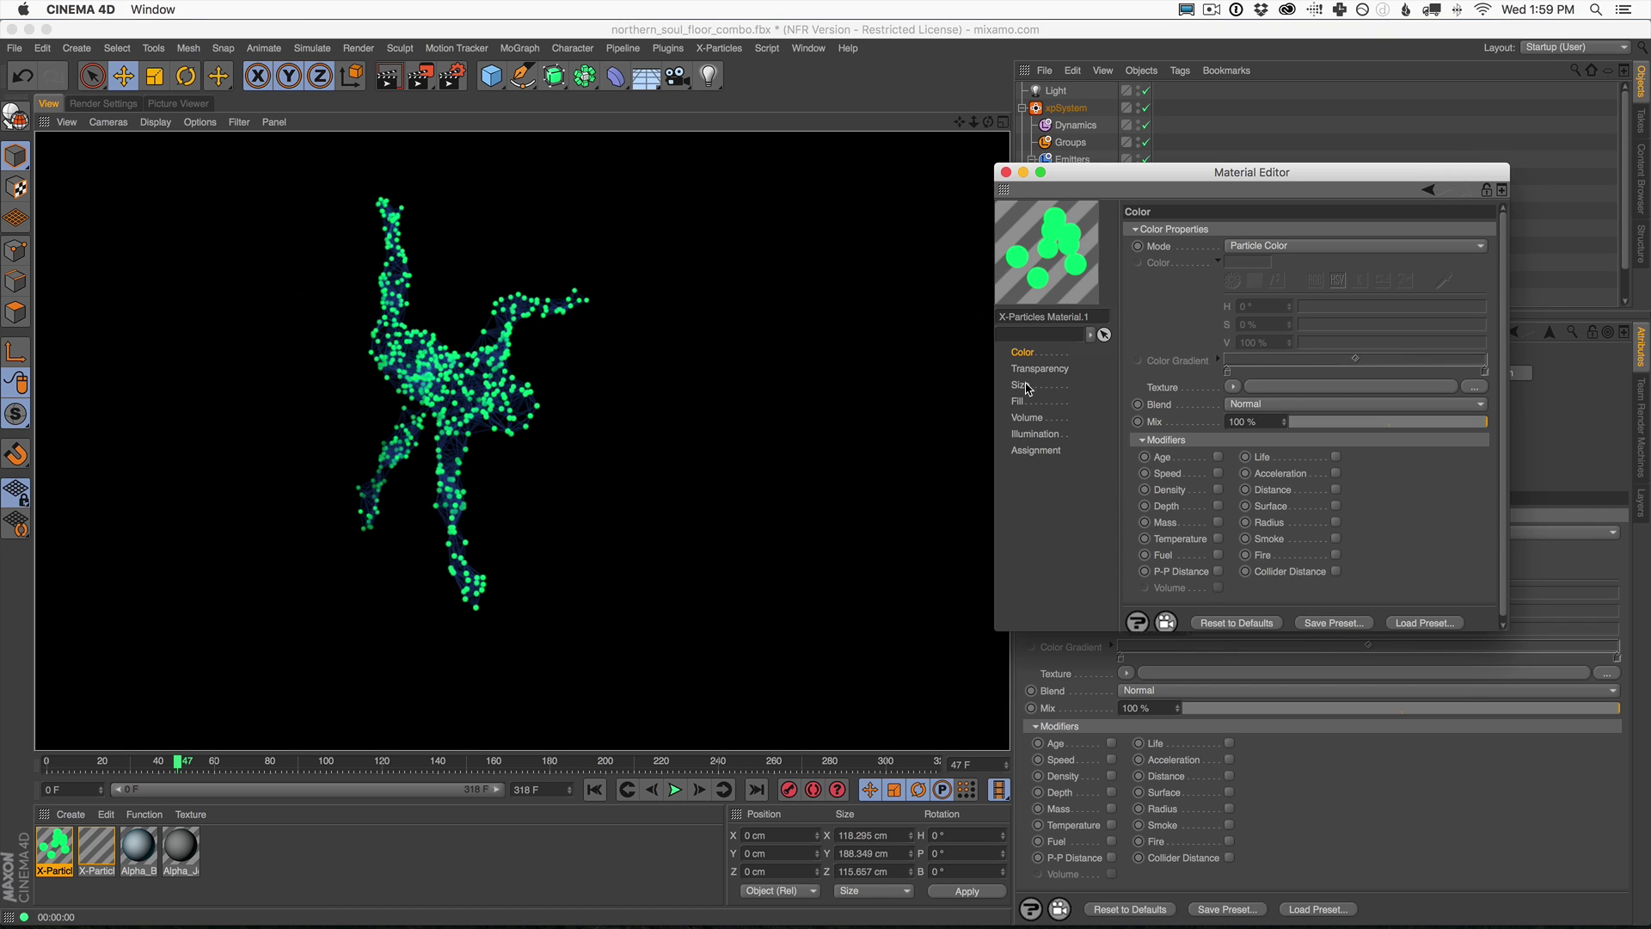
Set the emitter material's Color Mode to Random (from Gradient).
click(1244, 245)
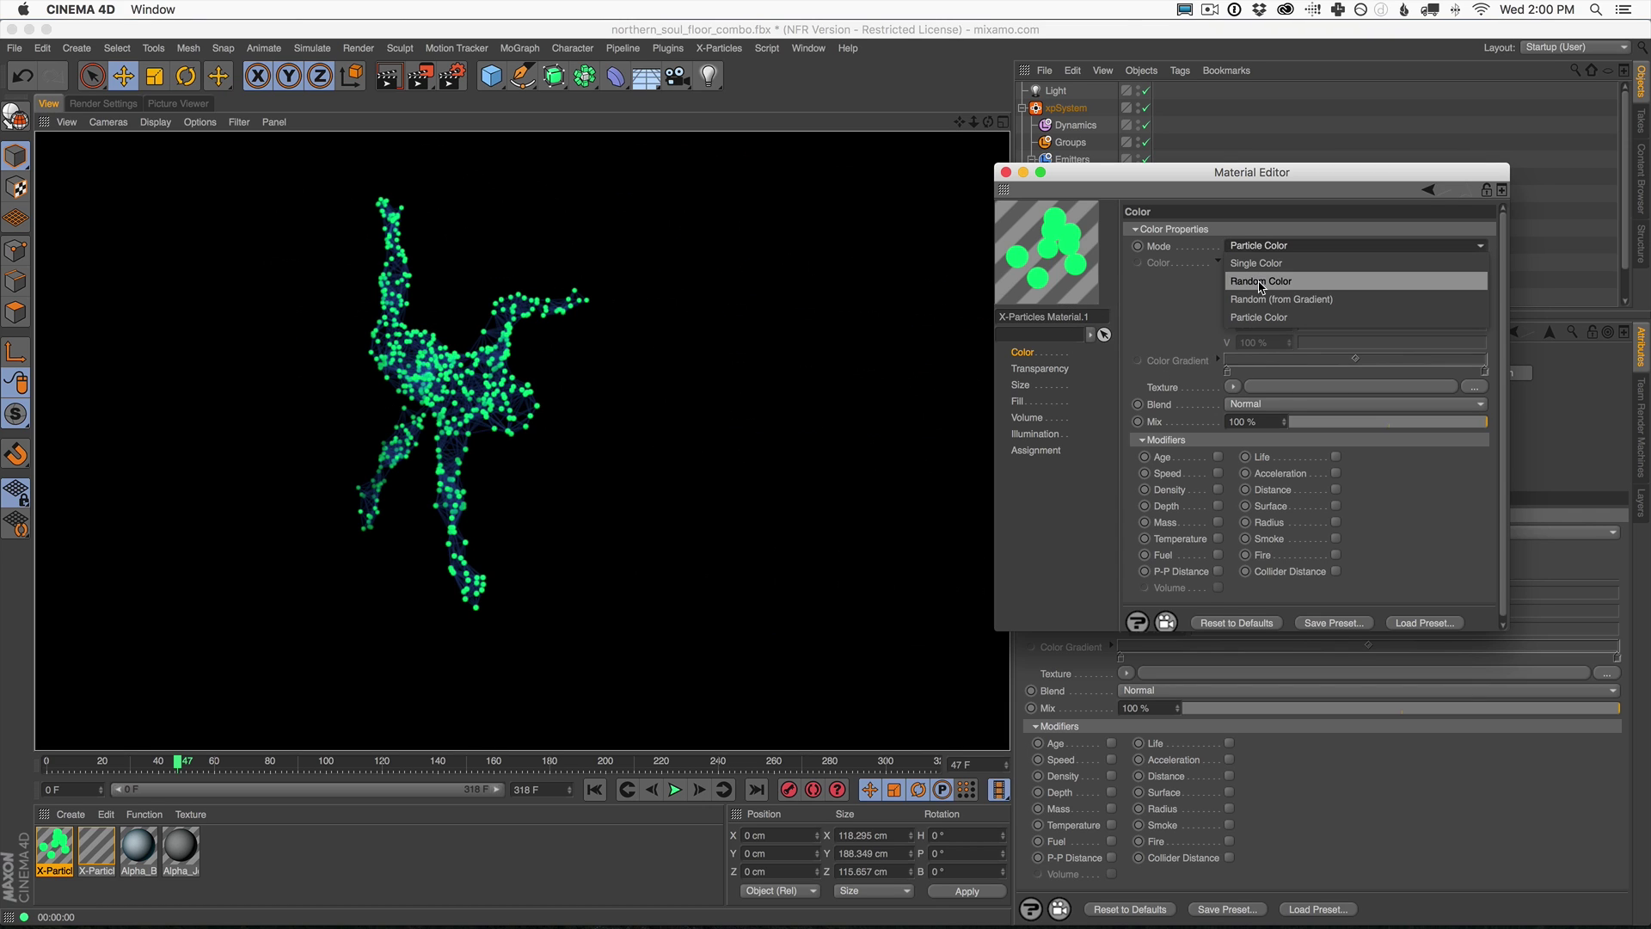
click(1263, 282)
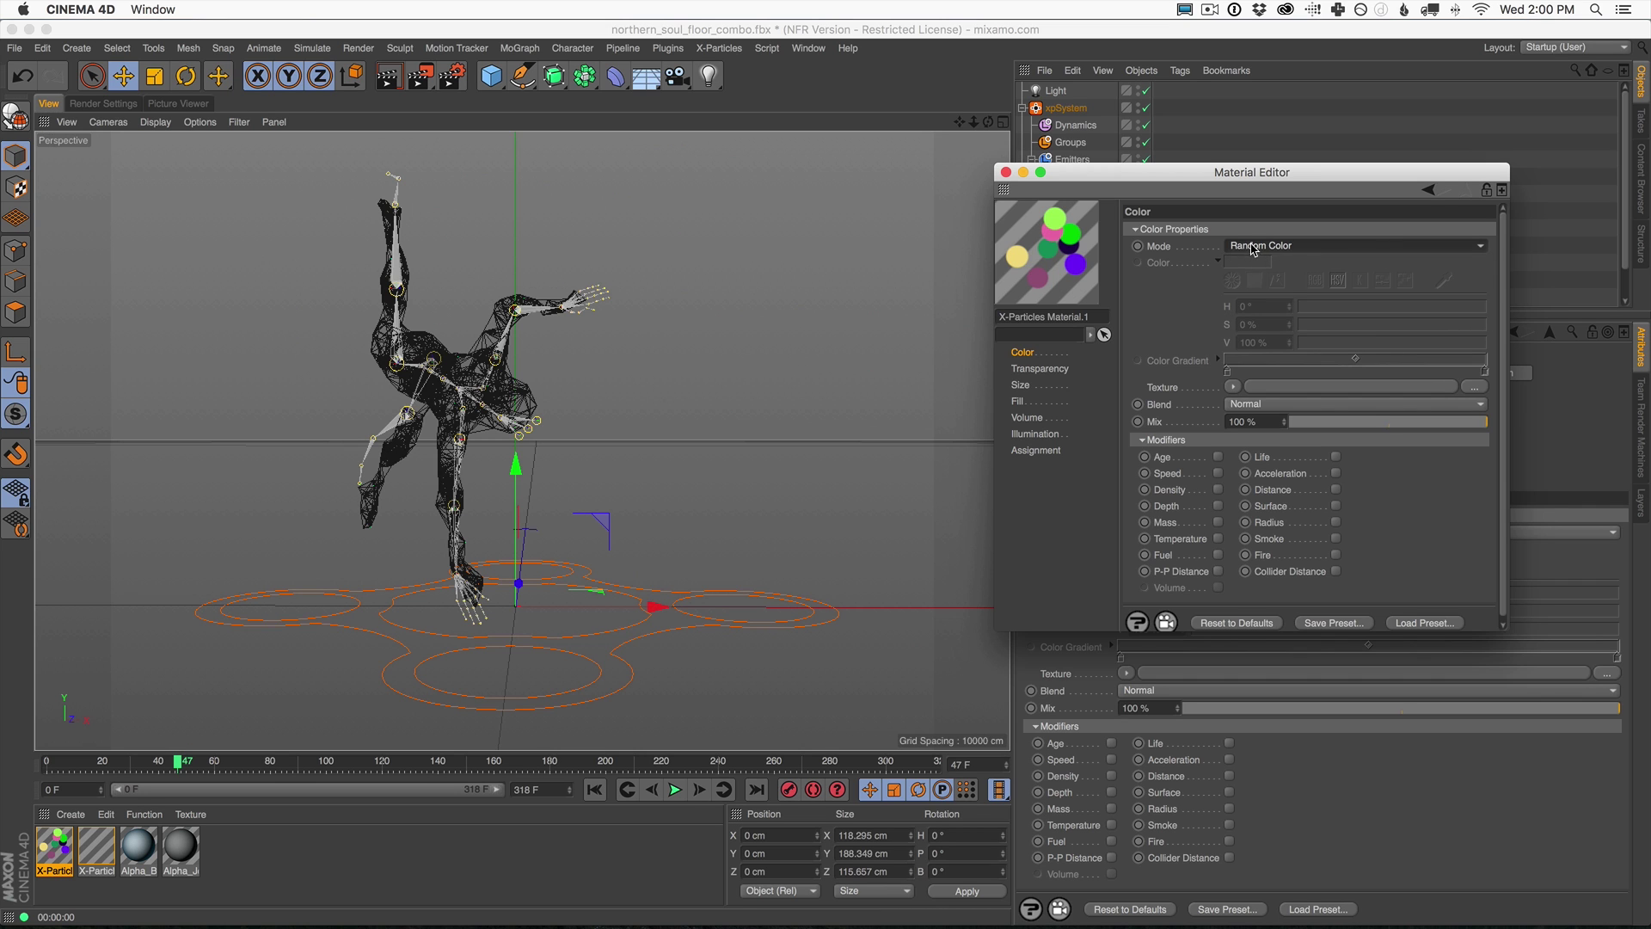
click(1252, 246)
click(1269, 303)
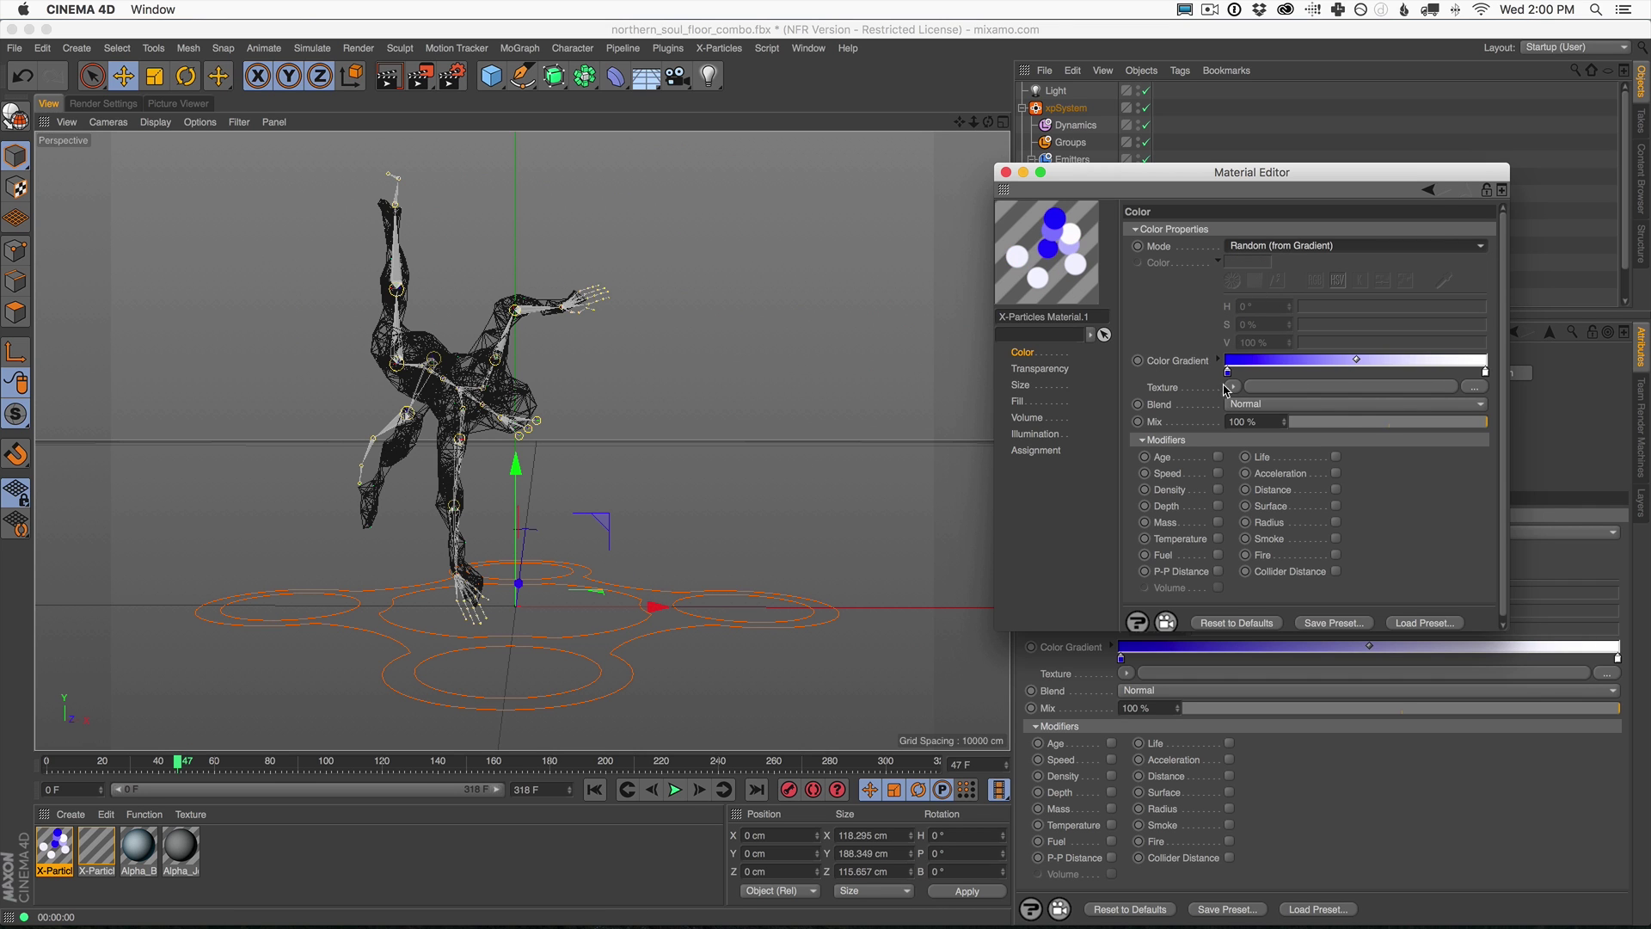
Make the gradient run from magenta (H 305°) to mint green (H 156°) and render the dots.
double_click(1227, 372)
click(1318, 375)
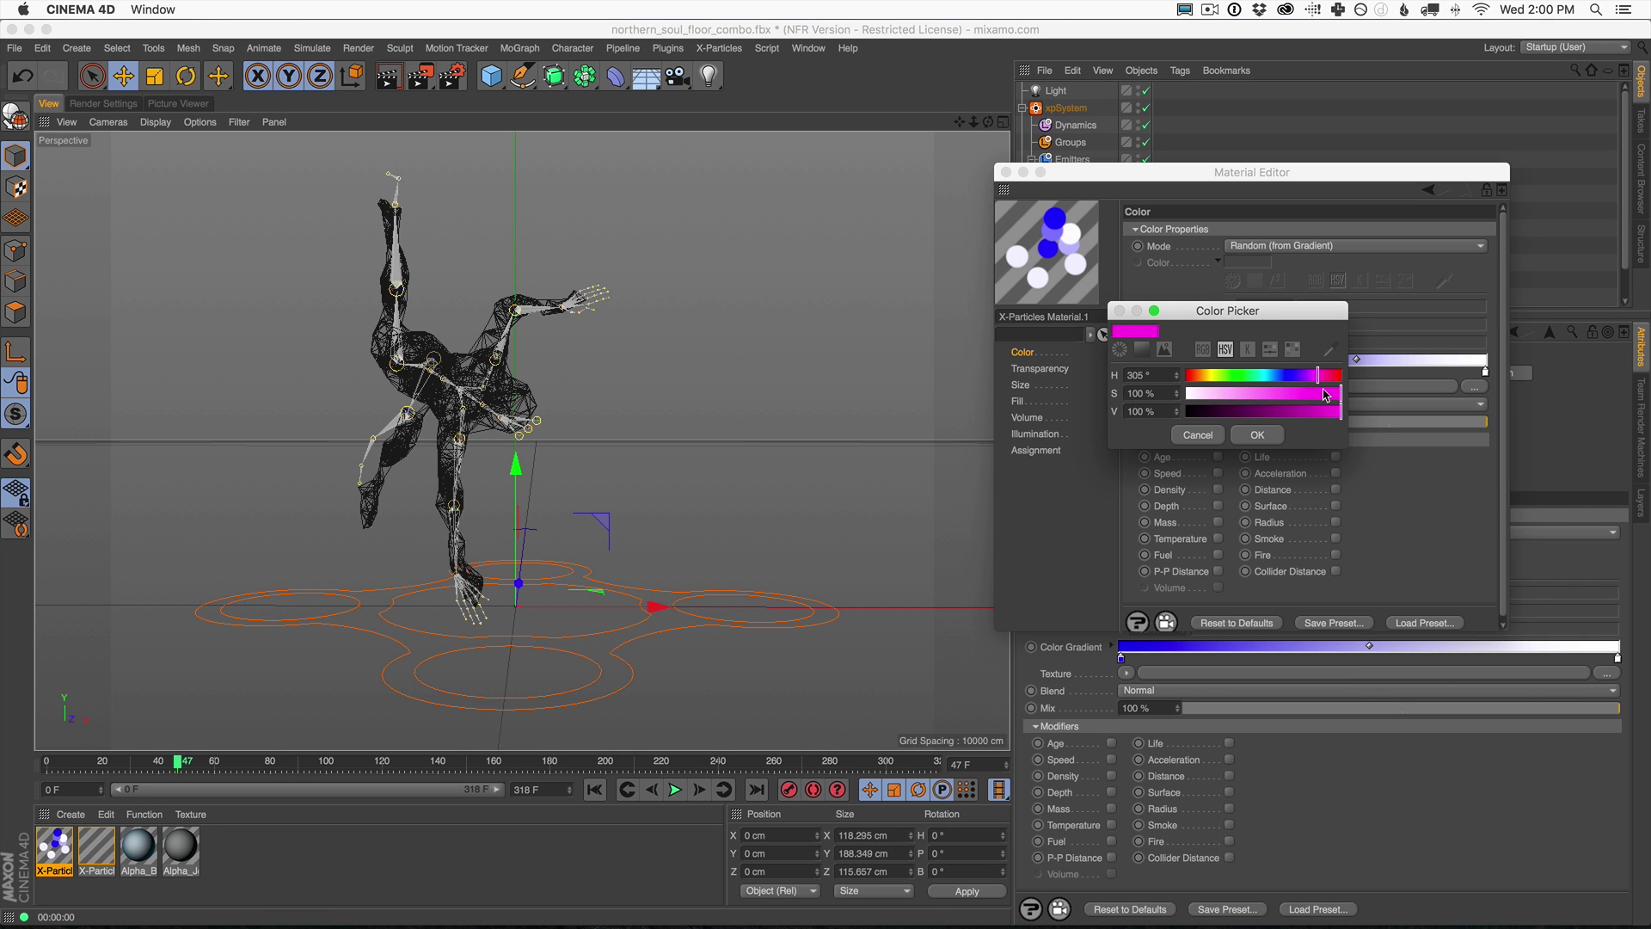
click(1257, 435)
double_click(1487, 372)
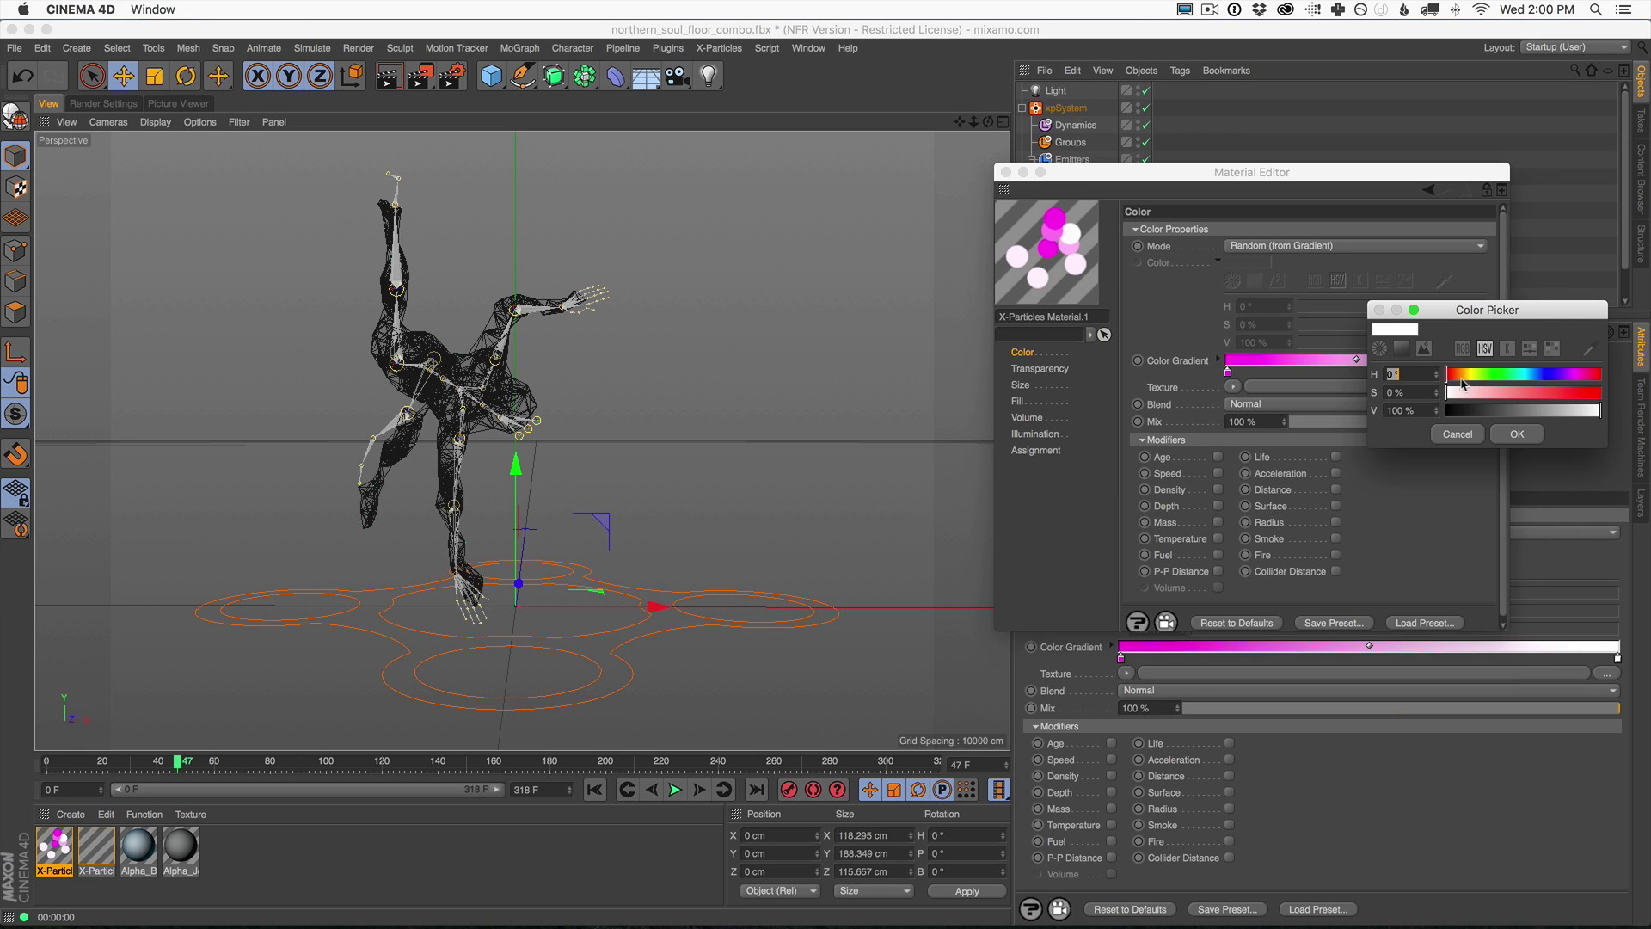
click(1501, 374)
drag(1553, 392, 1618, 398)
click(1574, 392)
drag(1501, 374, 1513, 374)
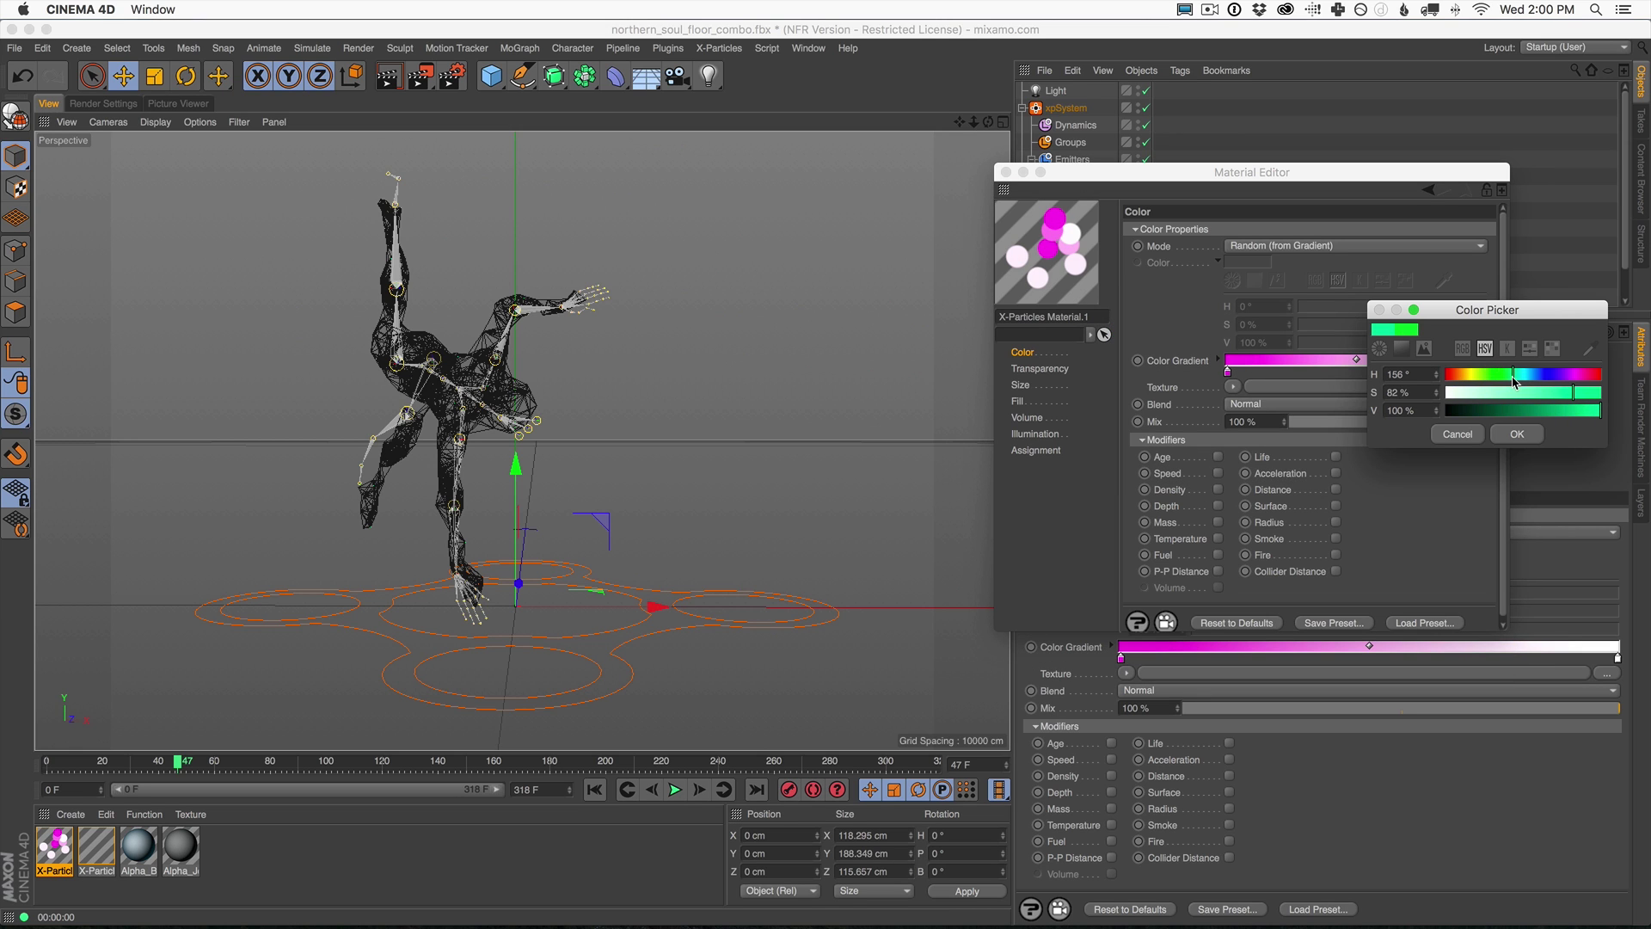
click(1518, 436)
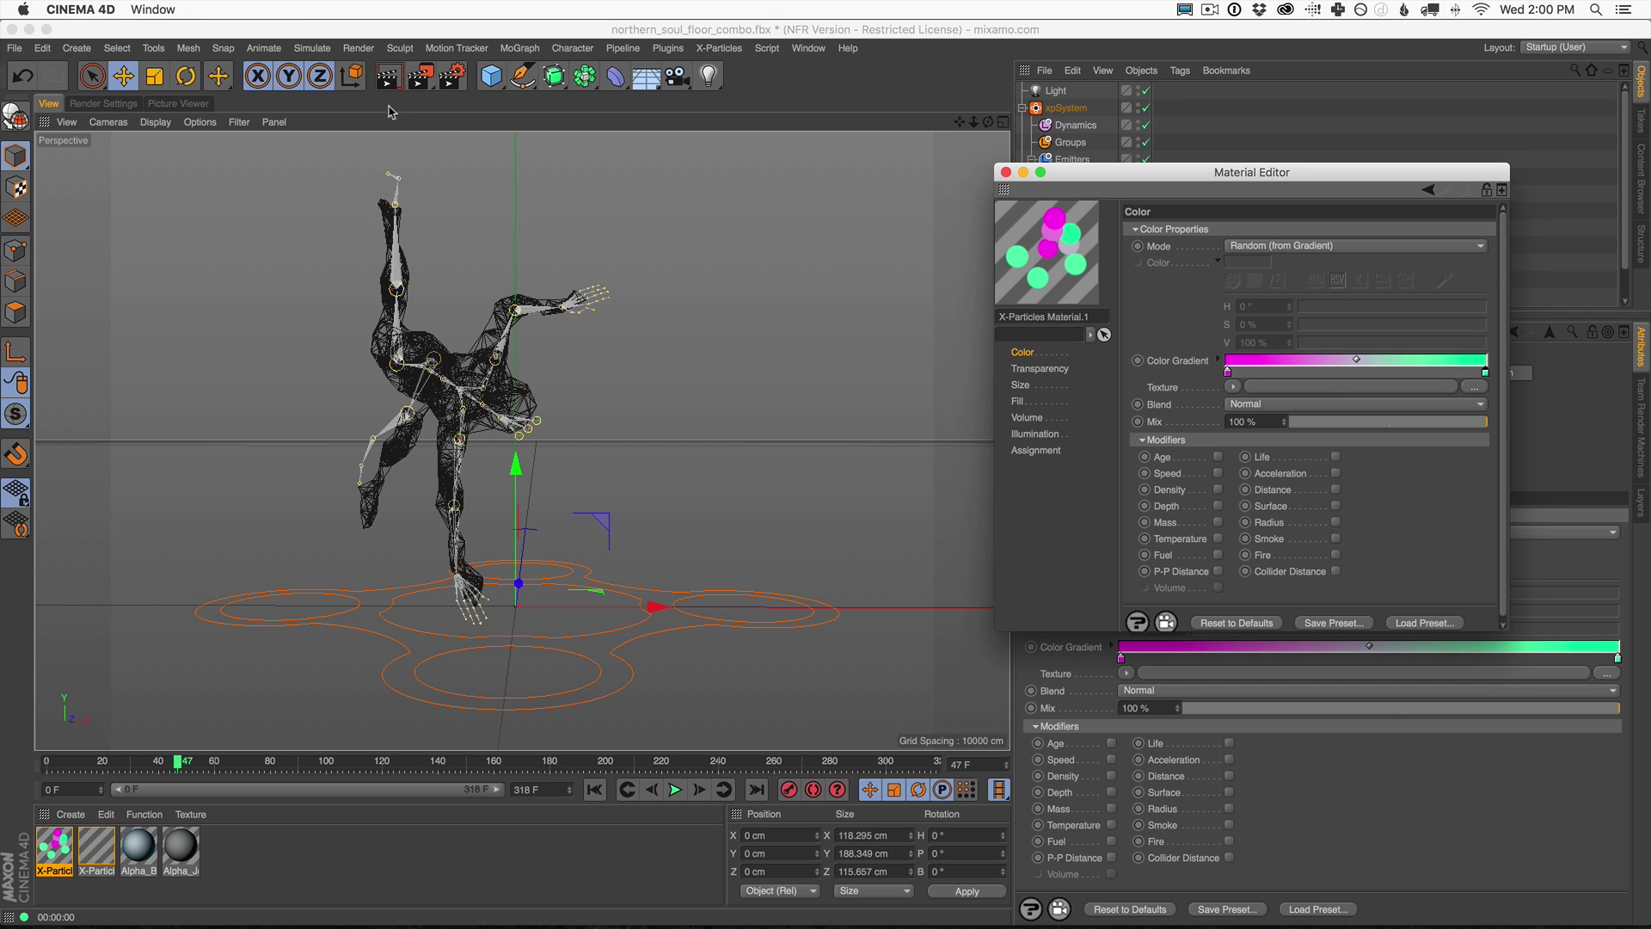
click(388, 76)
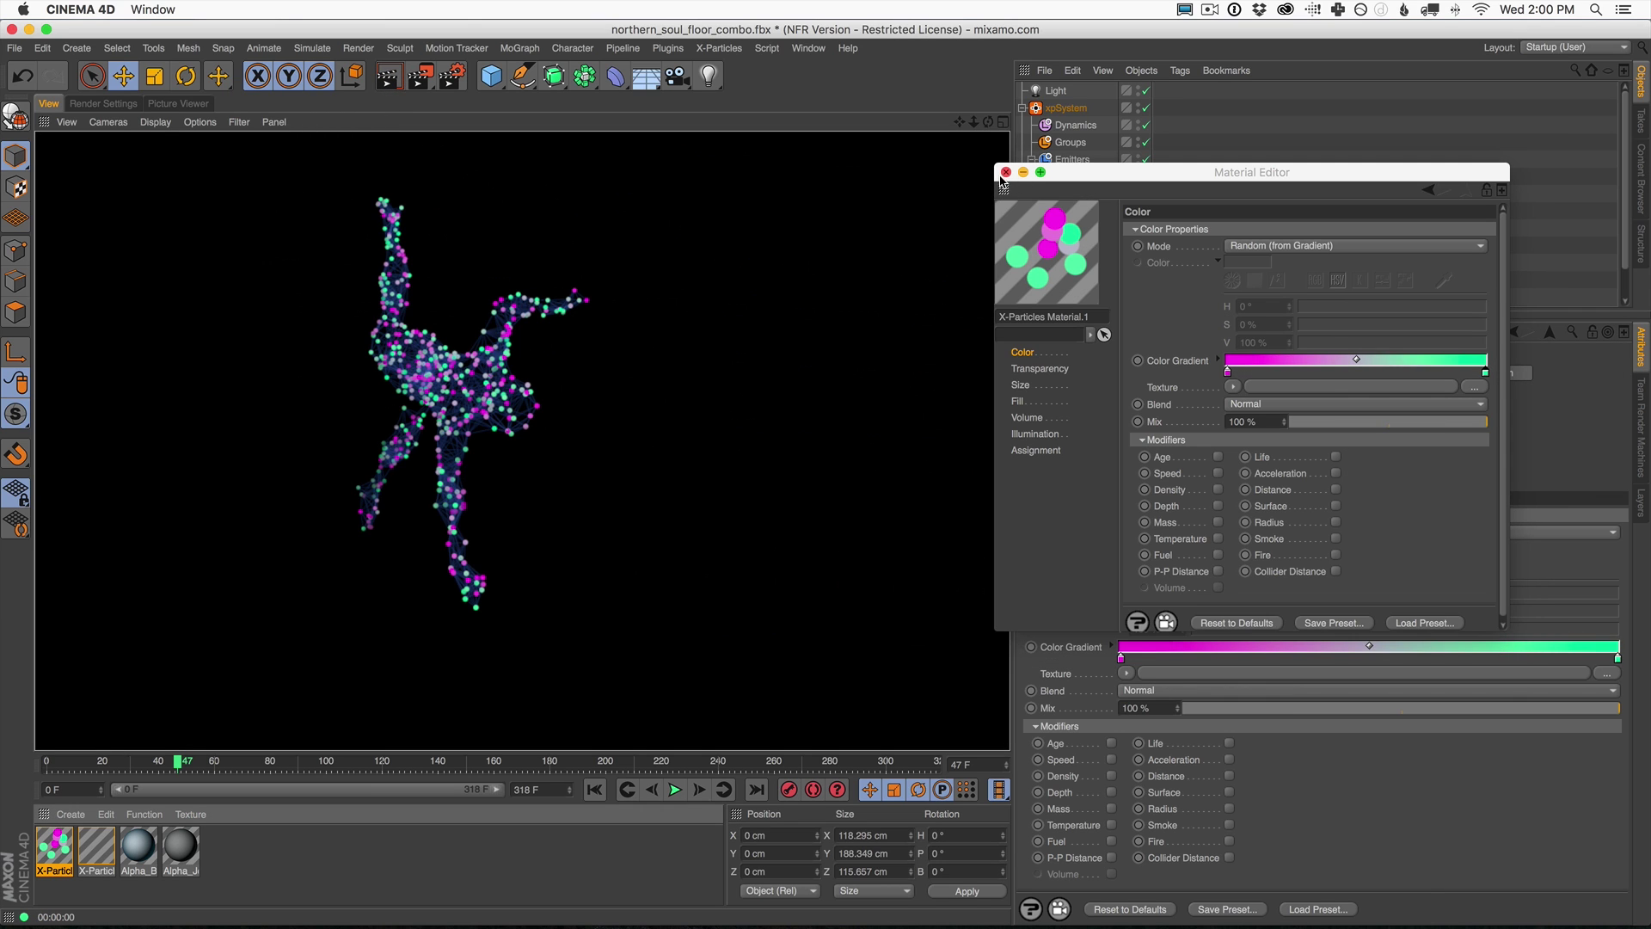
Try smaller particle dot scales, first 17% and then 30%, with preview renders.
click(1022, 385)
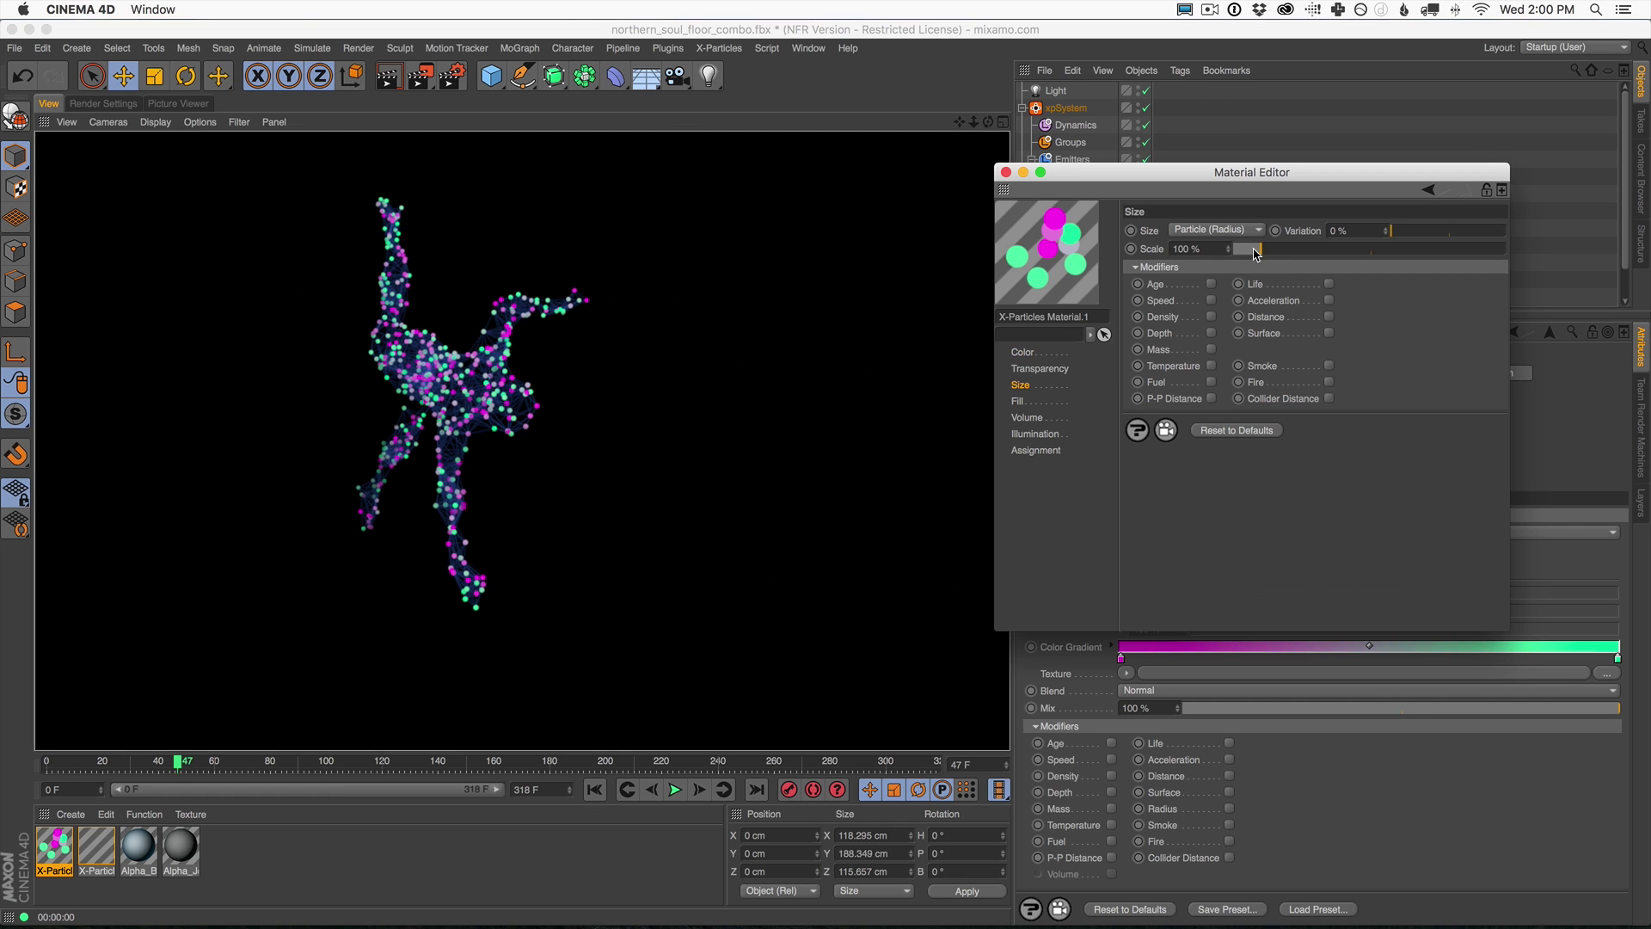
drag(1254, 253, 1237, 250)
click(384, 79)
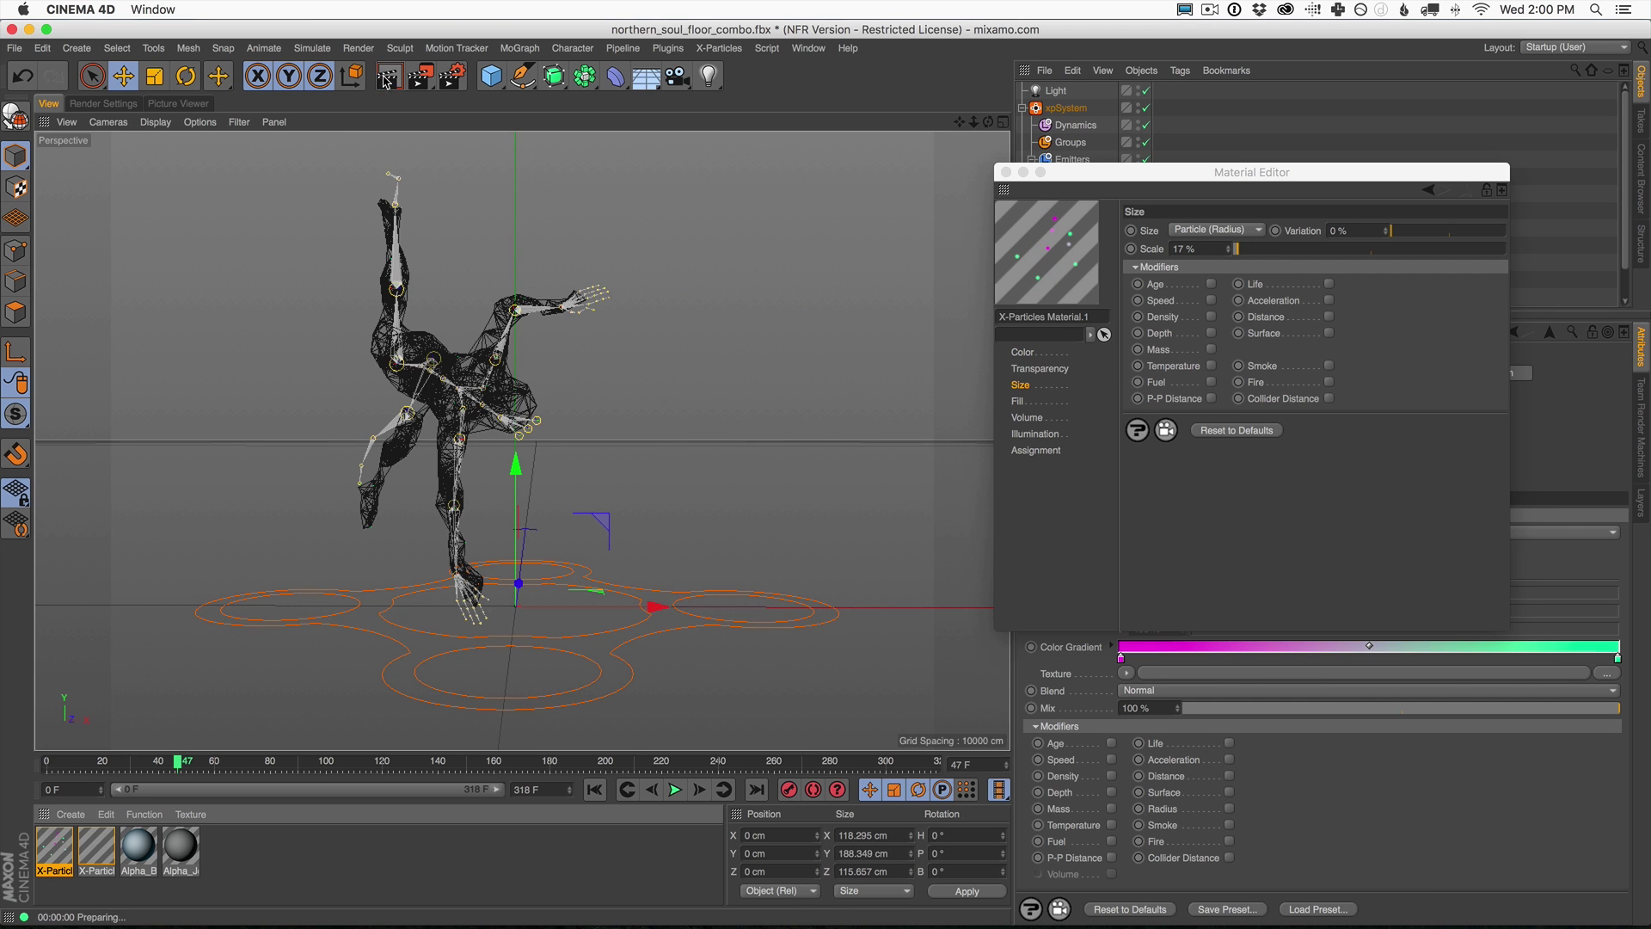
click(1241, 250)
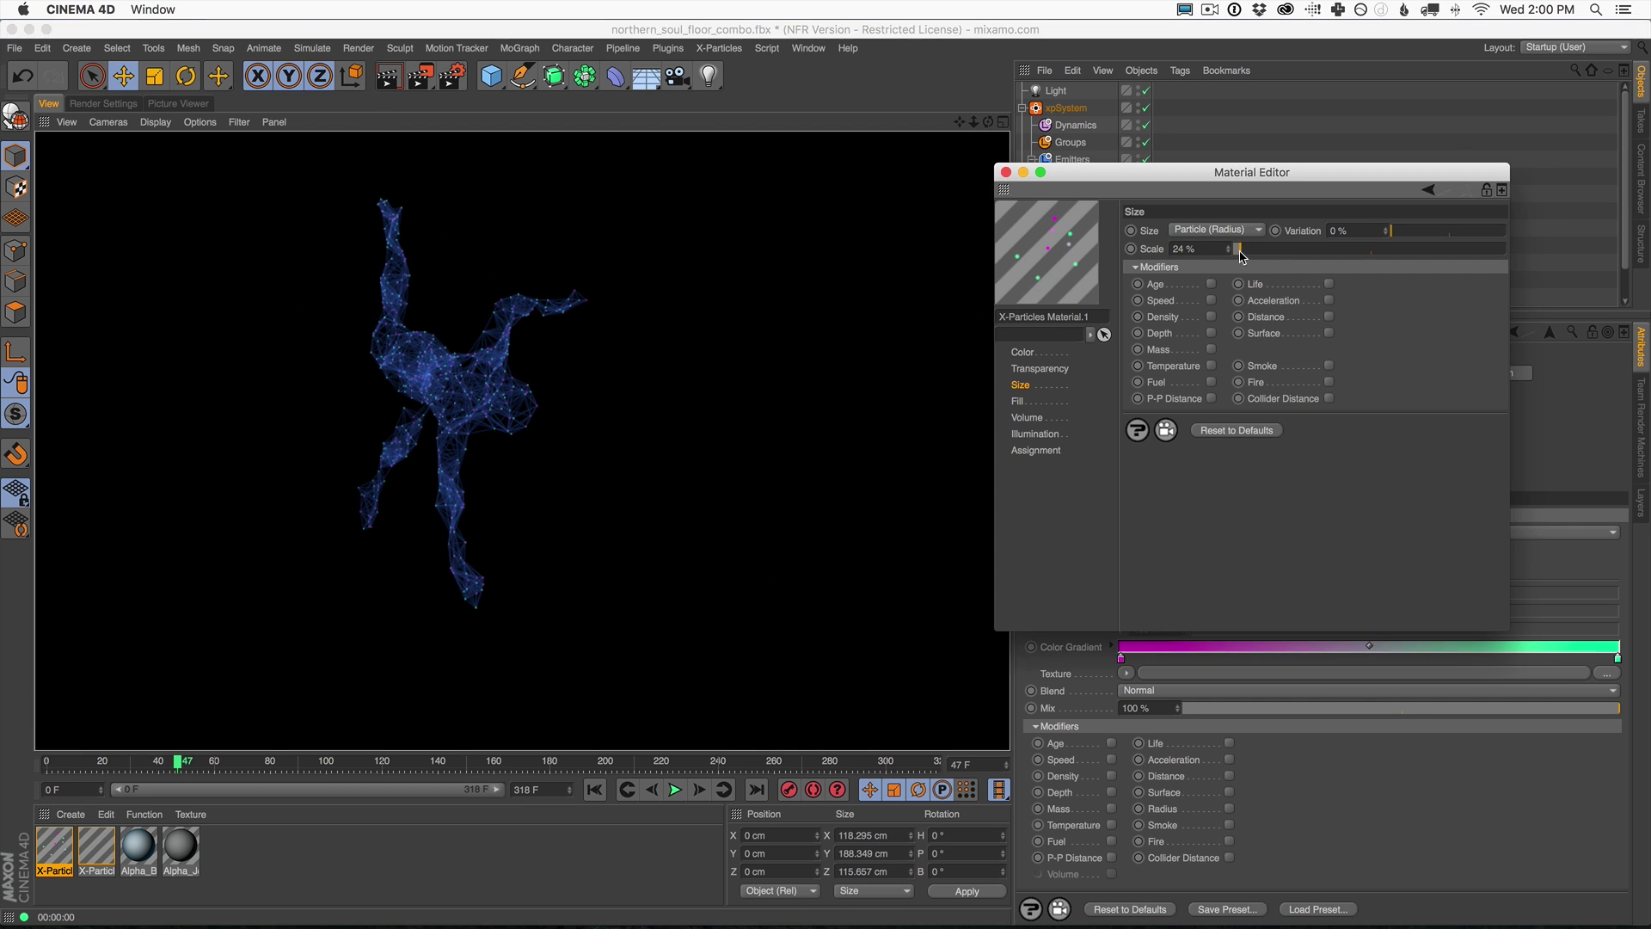
drag(1241, 252, 1245, 251)
click(388, 82)
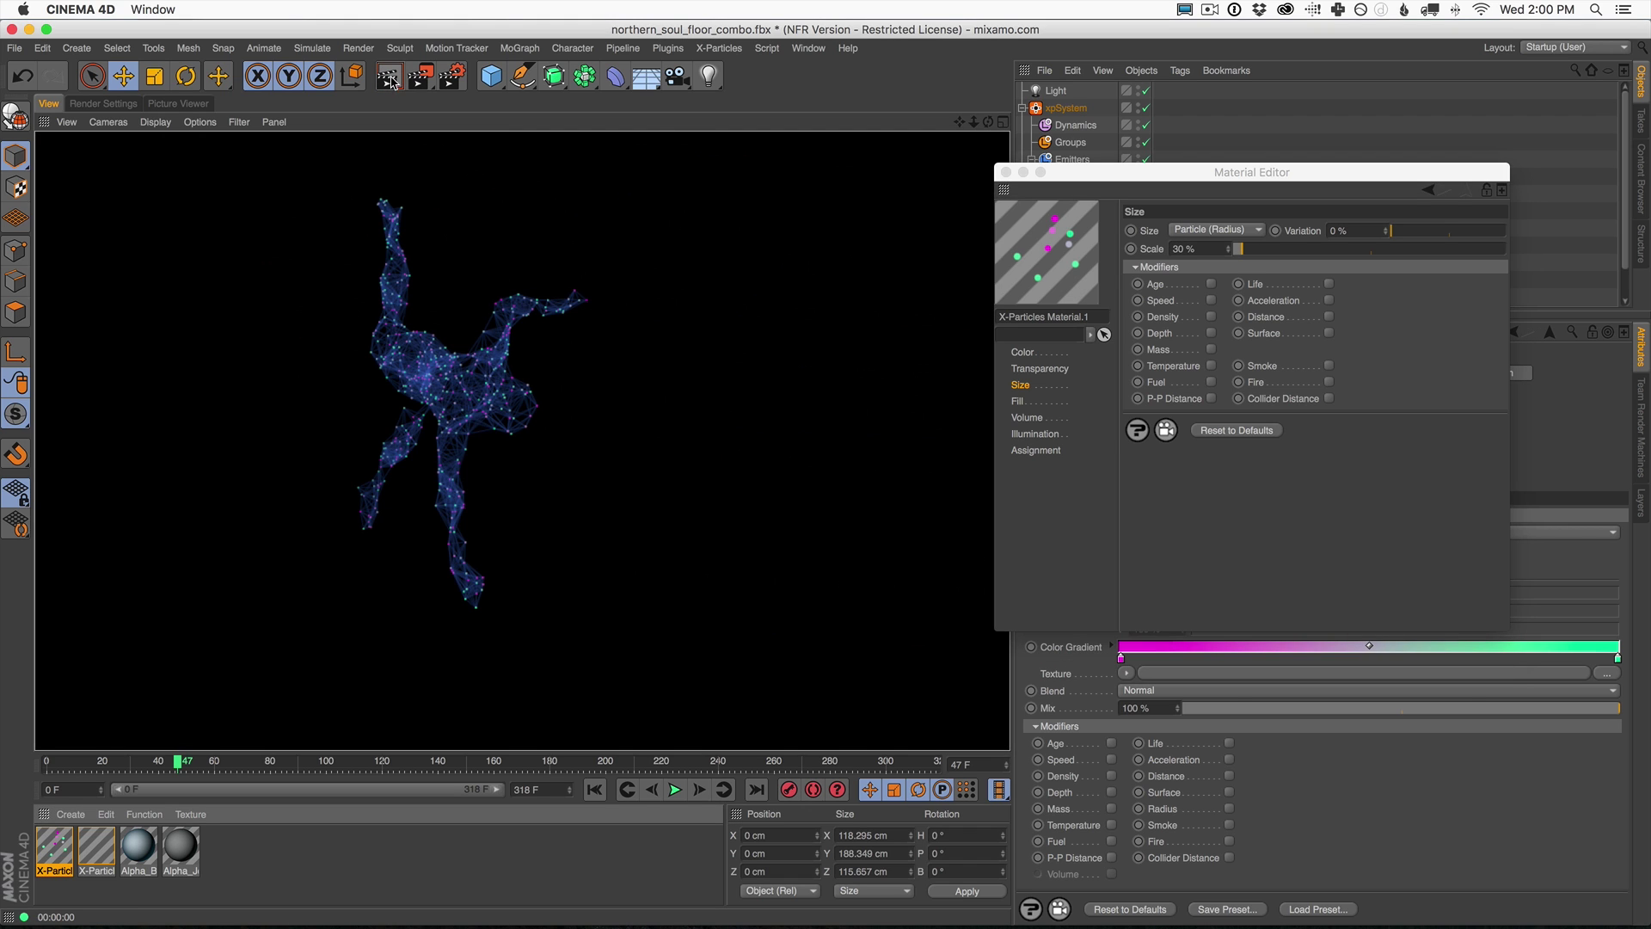
Set the dot scale to 105% with 18% variation, then render the first frame.
drag(1242, 249, 1262, 249)
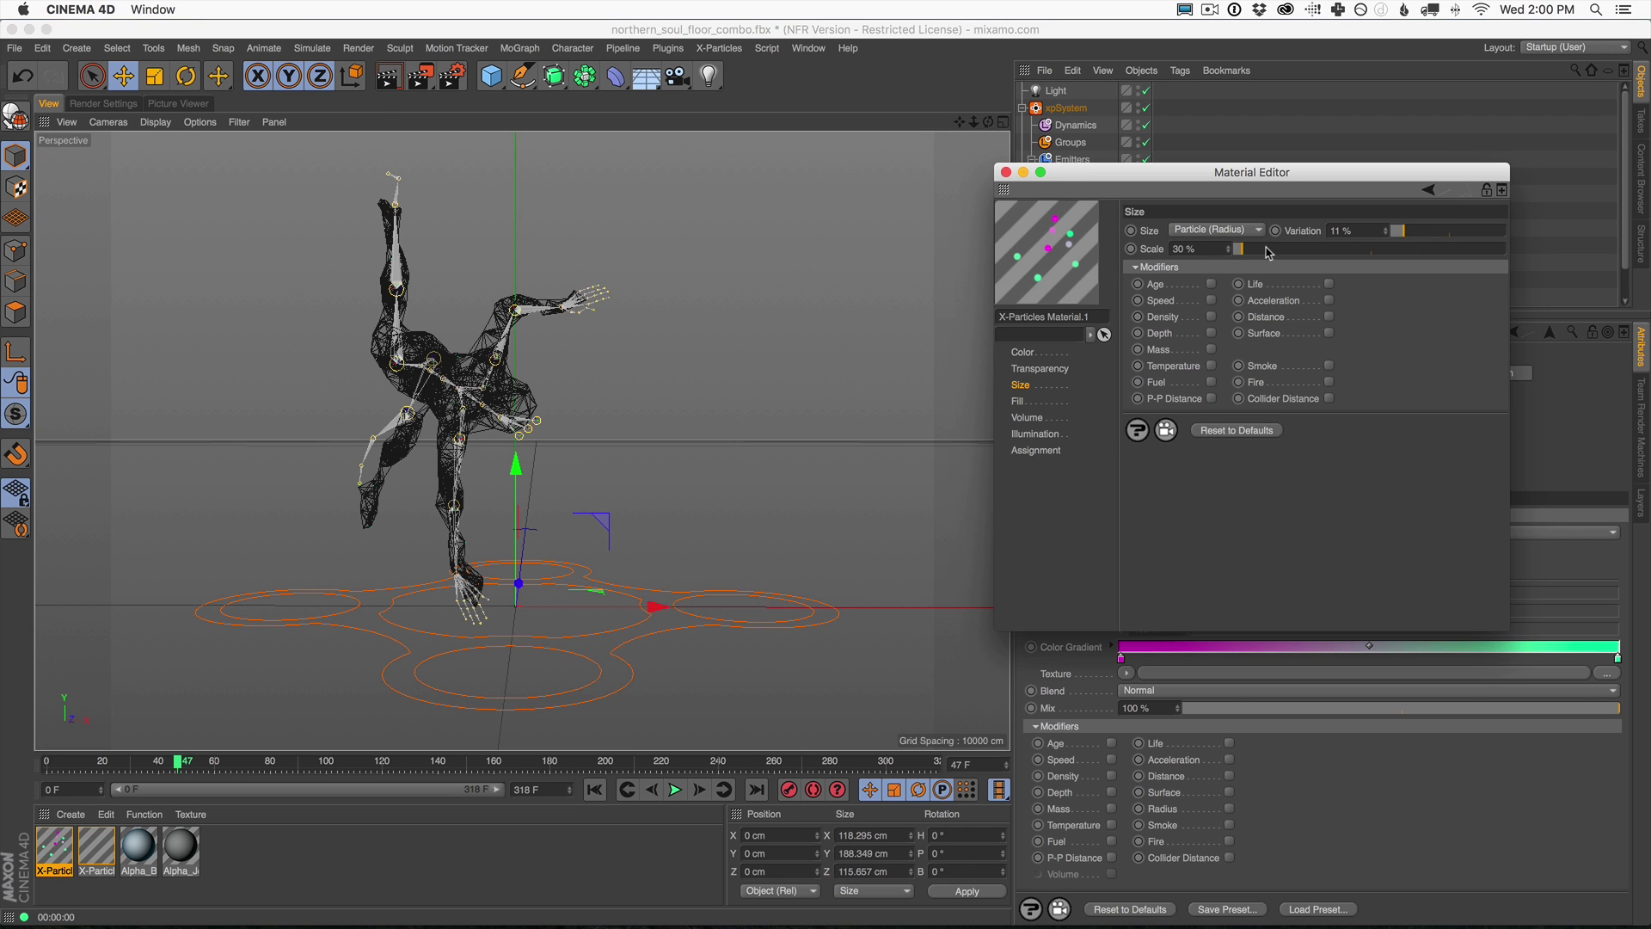
drag(1390, 230, 1412, 230)
click(391, 78)
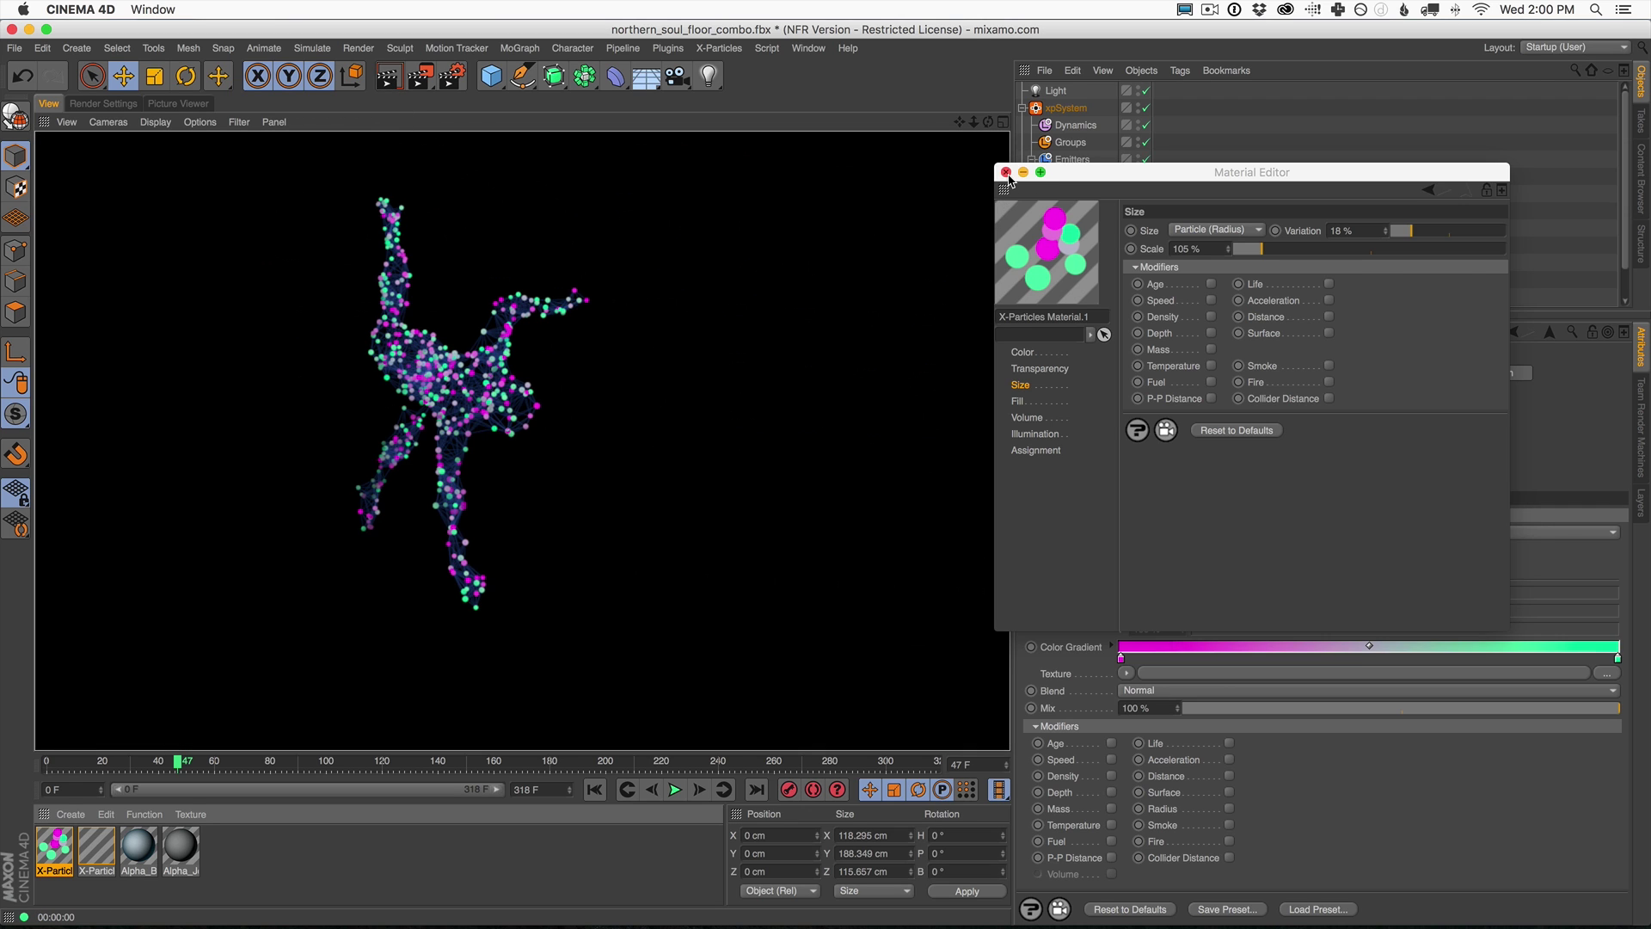
click(1005, 172)
click(599, 789)
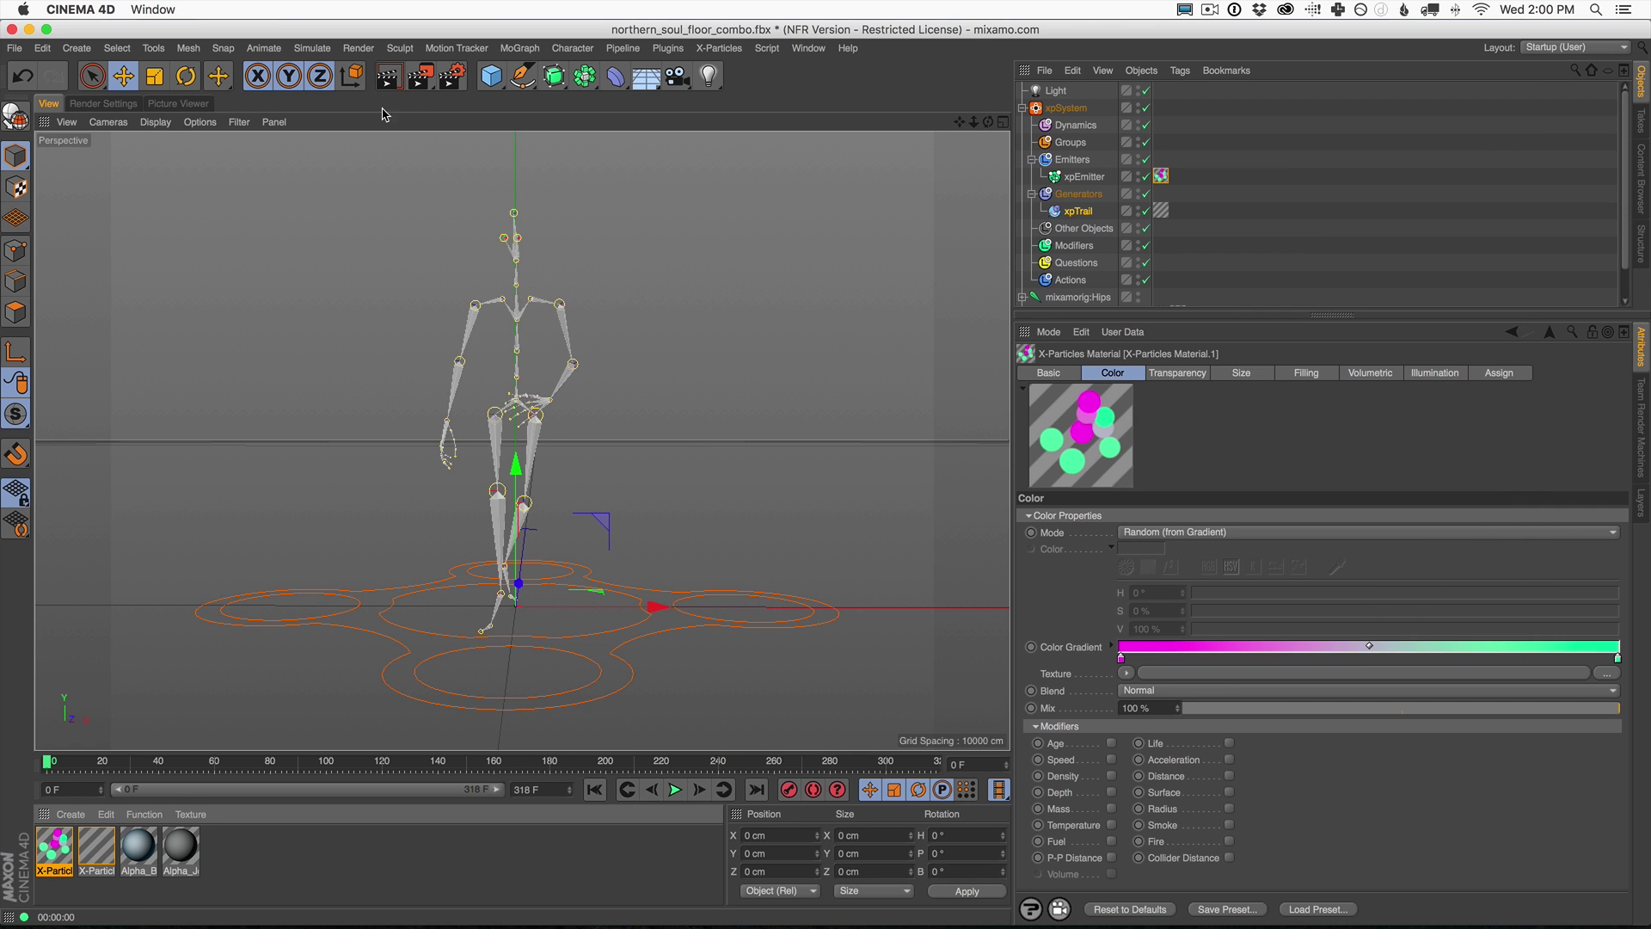
click(391, 80)
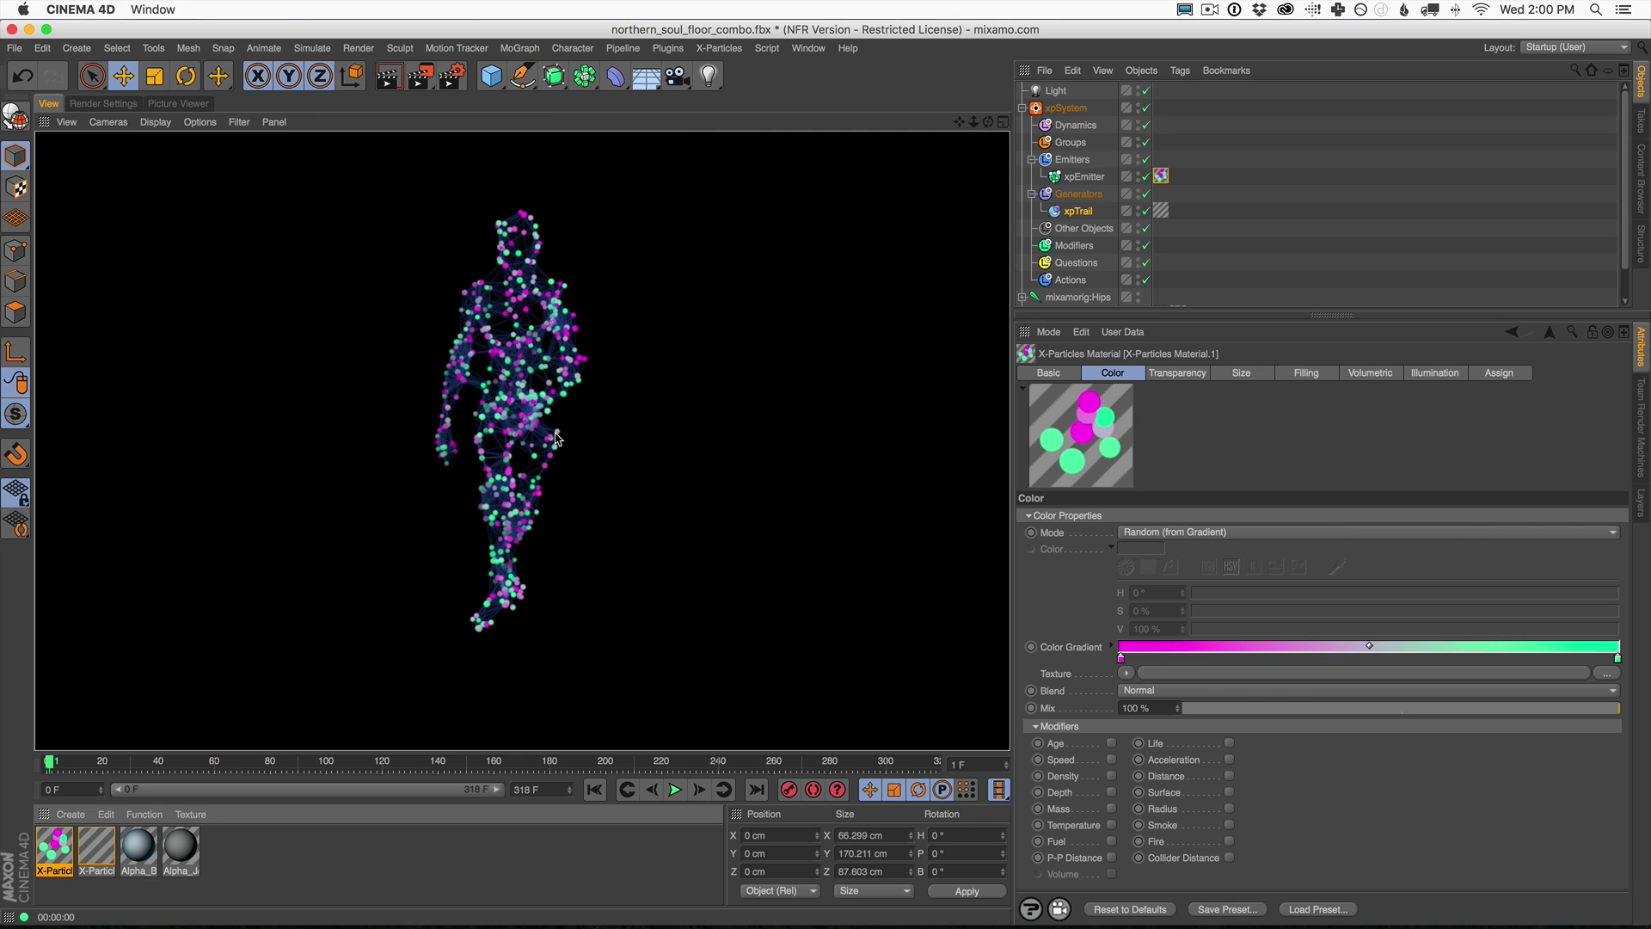
Change the trail material's scale value to 4 and re-render the trail lines.
double_click(96, 851)
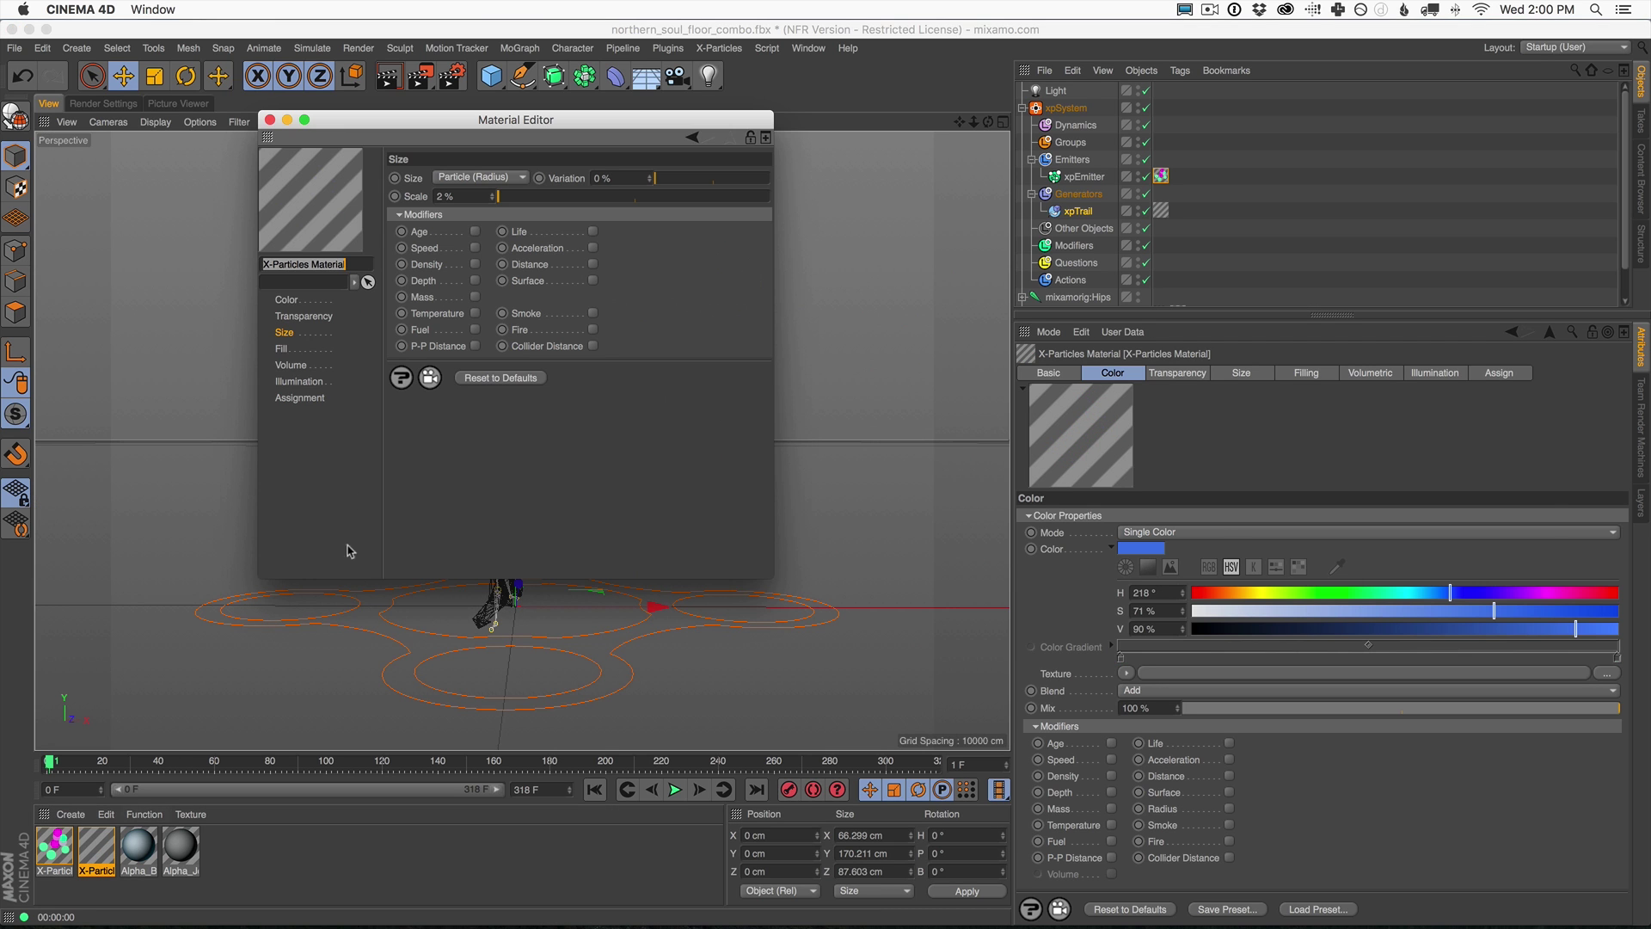
double_click(456, 197)
text(4)
click(269, 120)
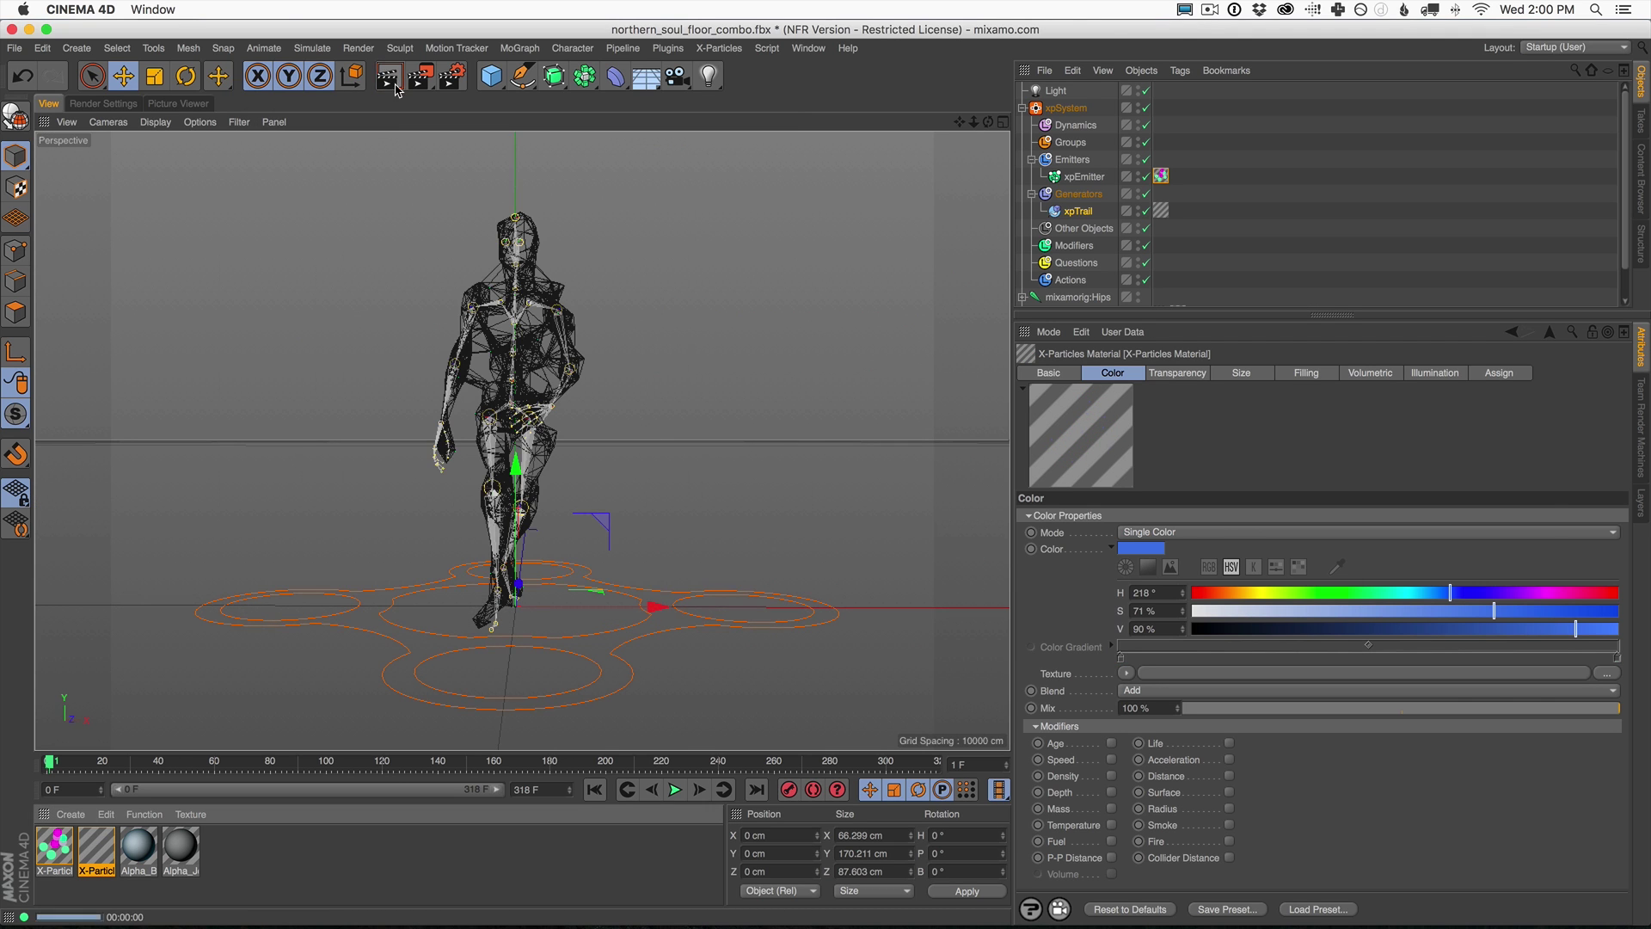
click(388, 75)
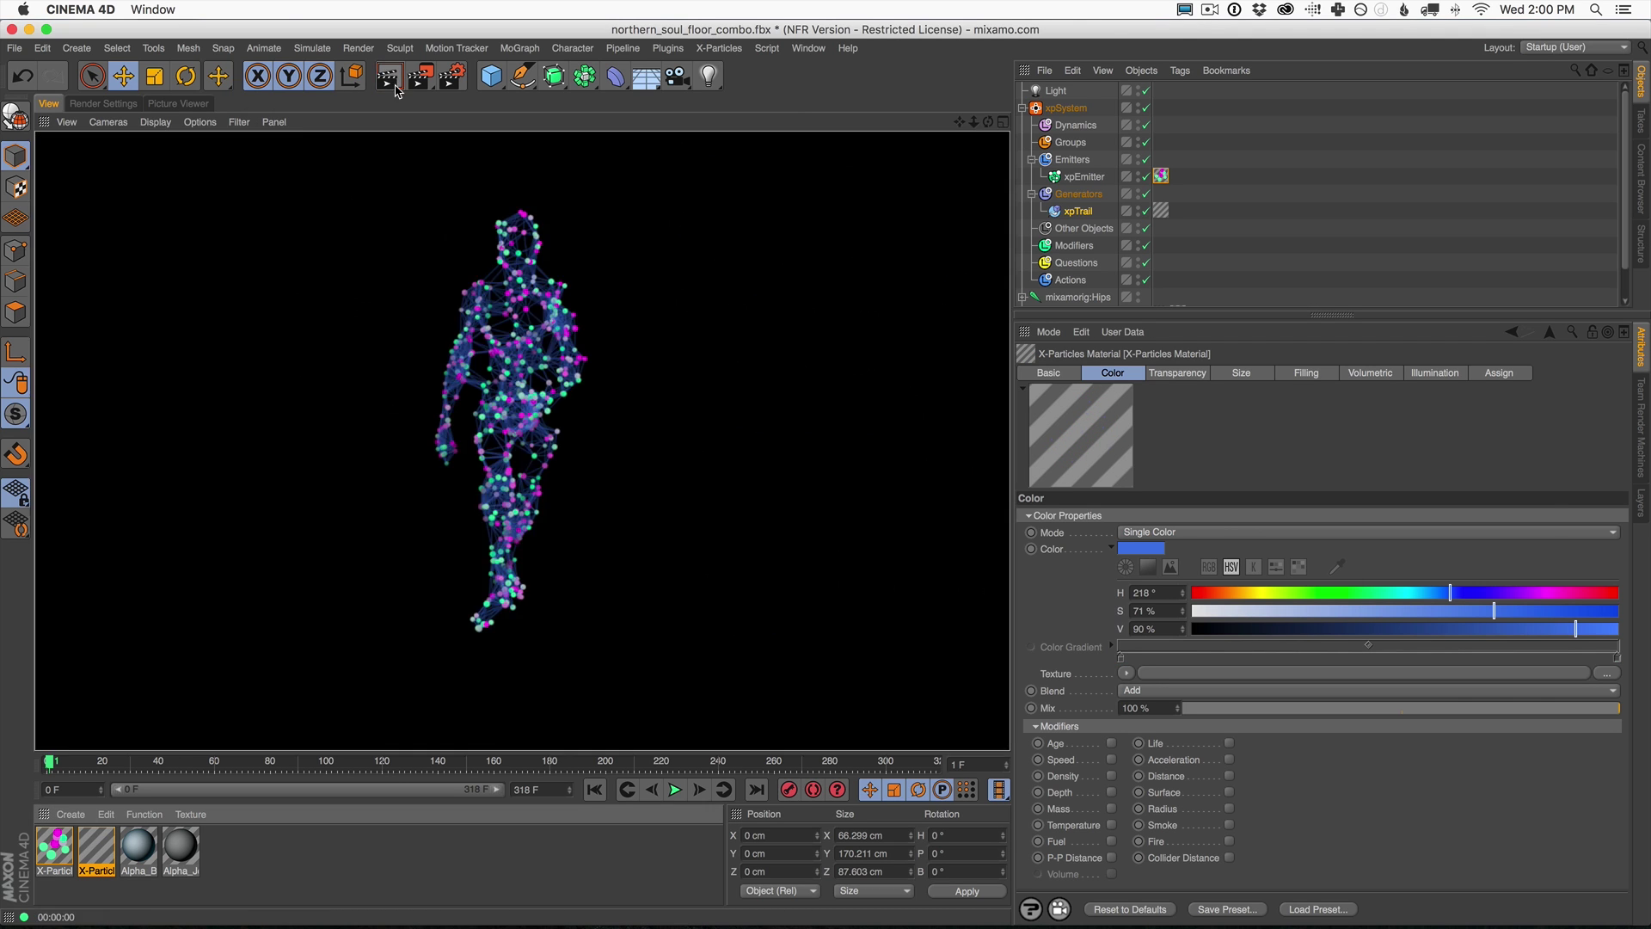
Reduce the particle dot scale to 83%, preview it, and close the material editor.
double_click(65, 851)
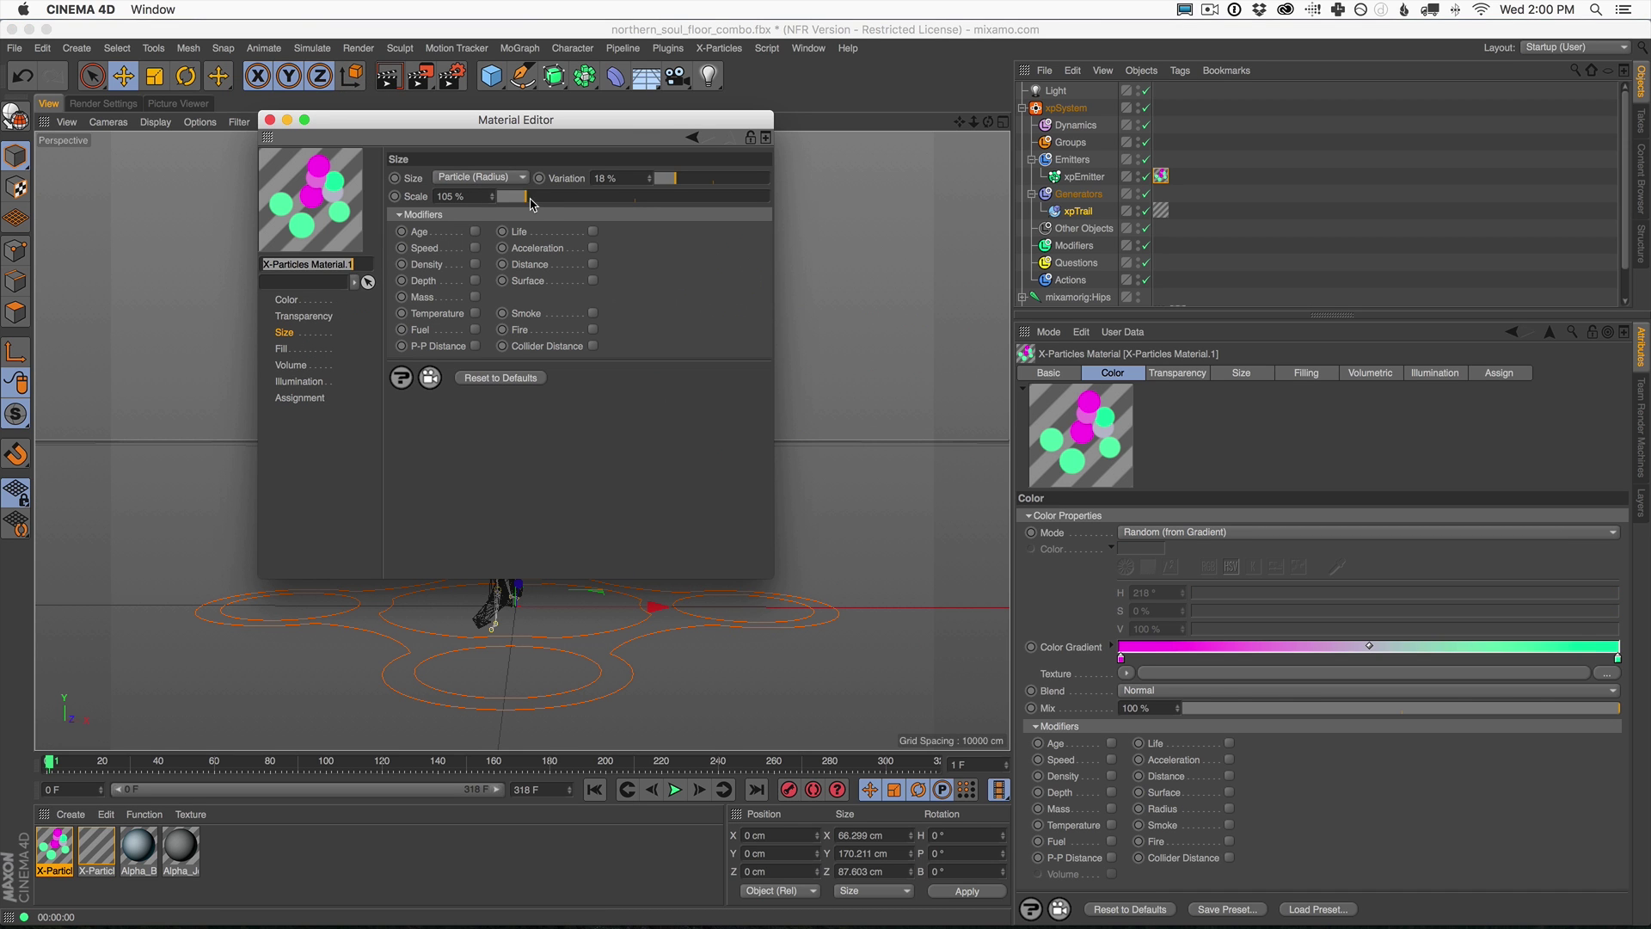
drag(530, 204, 520, 200)
click(389, 76)
drag(408, 131, 1035, 370)
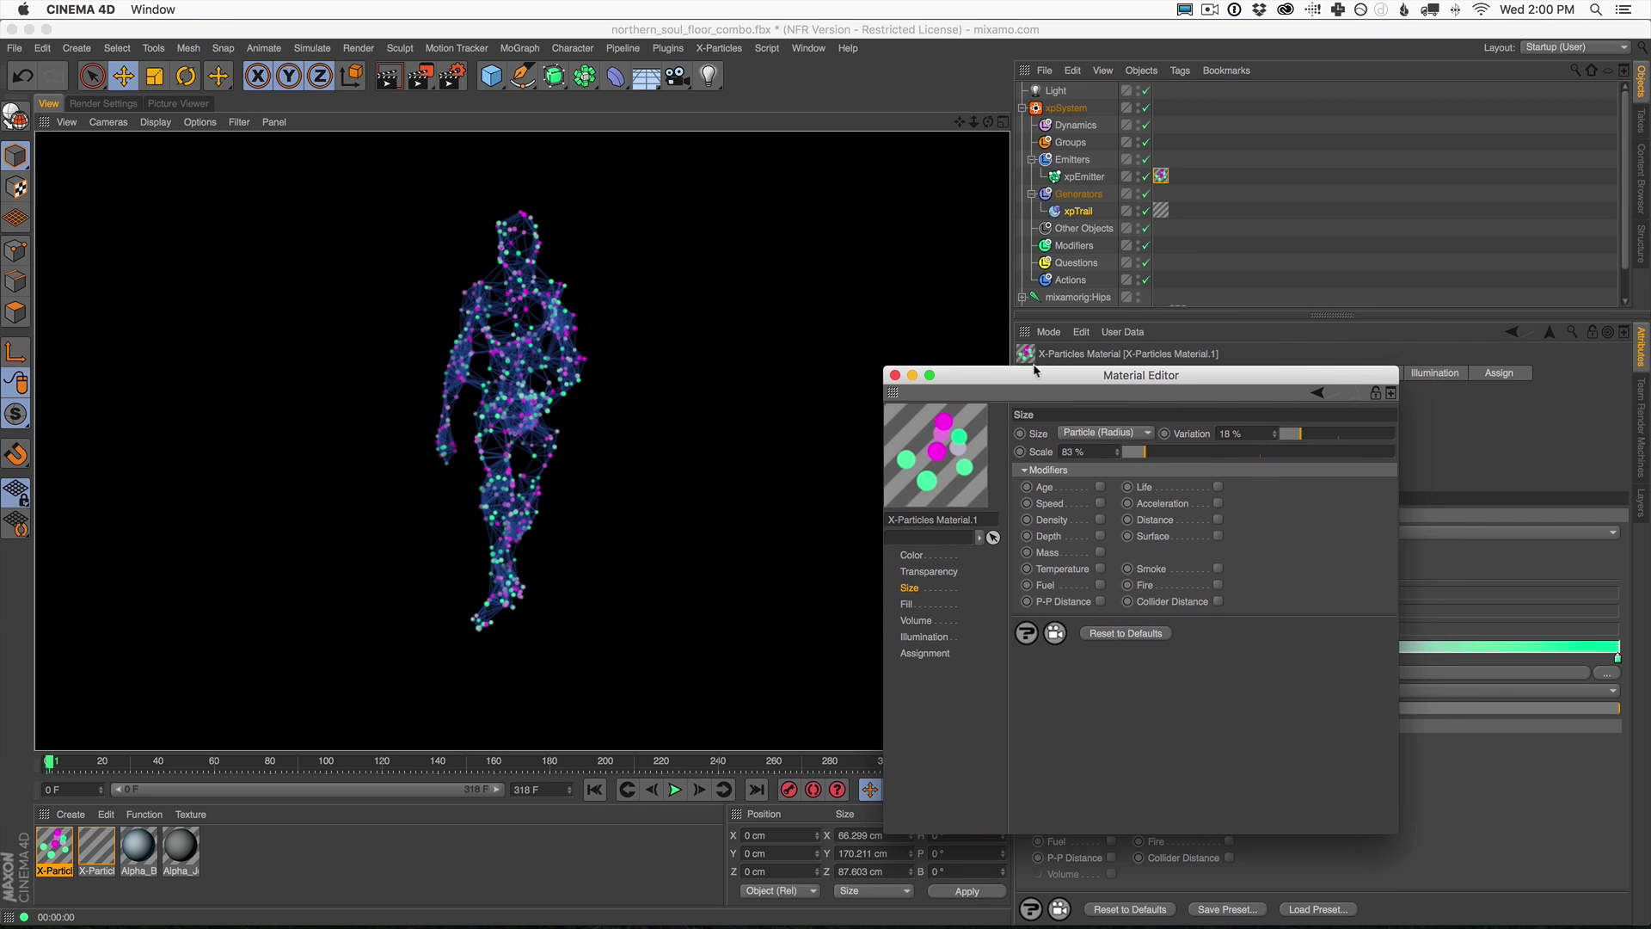
click(895, 375)
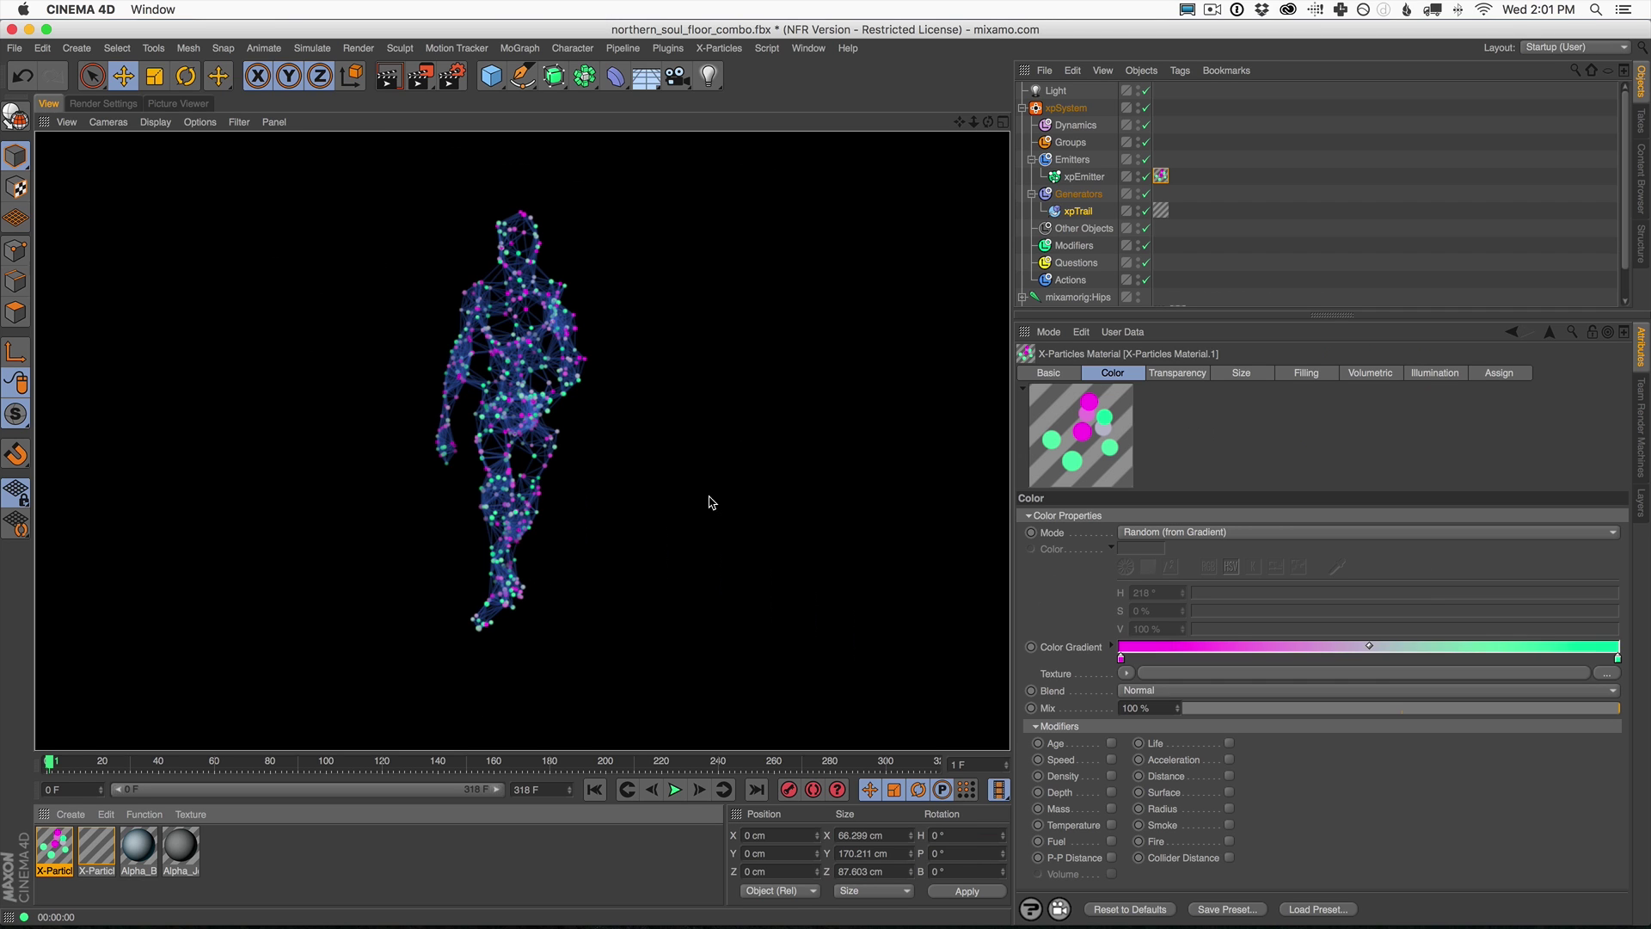
Add an HDRI Studio rig from Plugins and set its brightness to 0%.
click(668, 49)
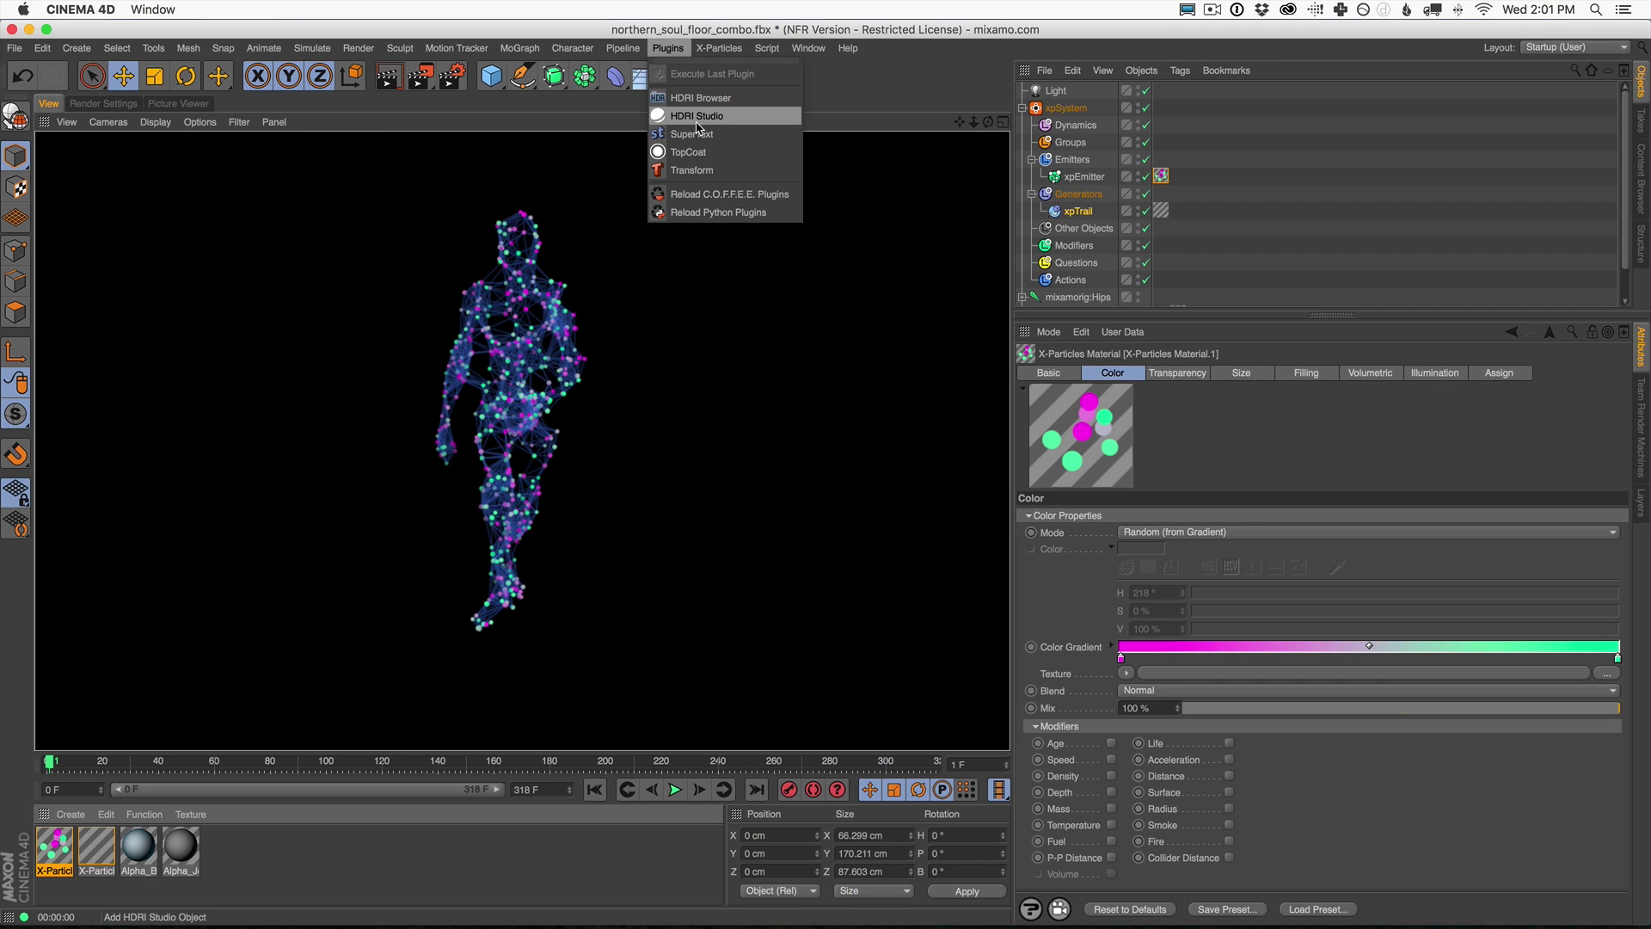
click(703, 120)
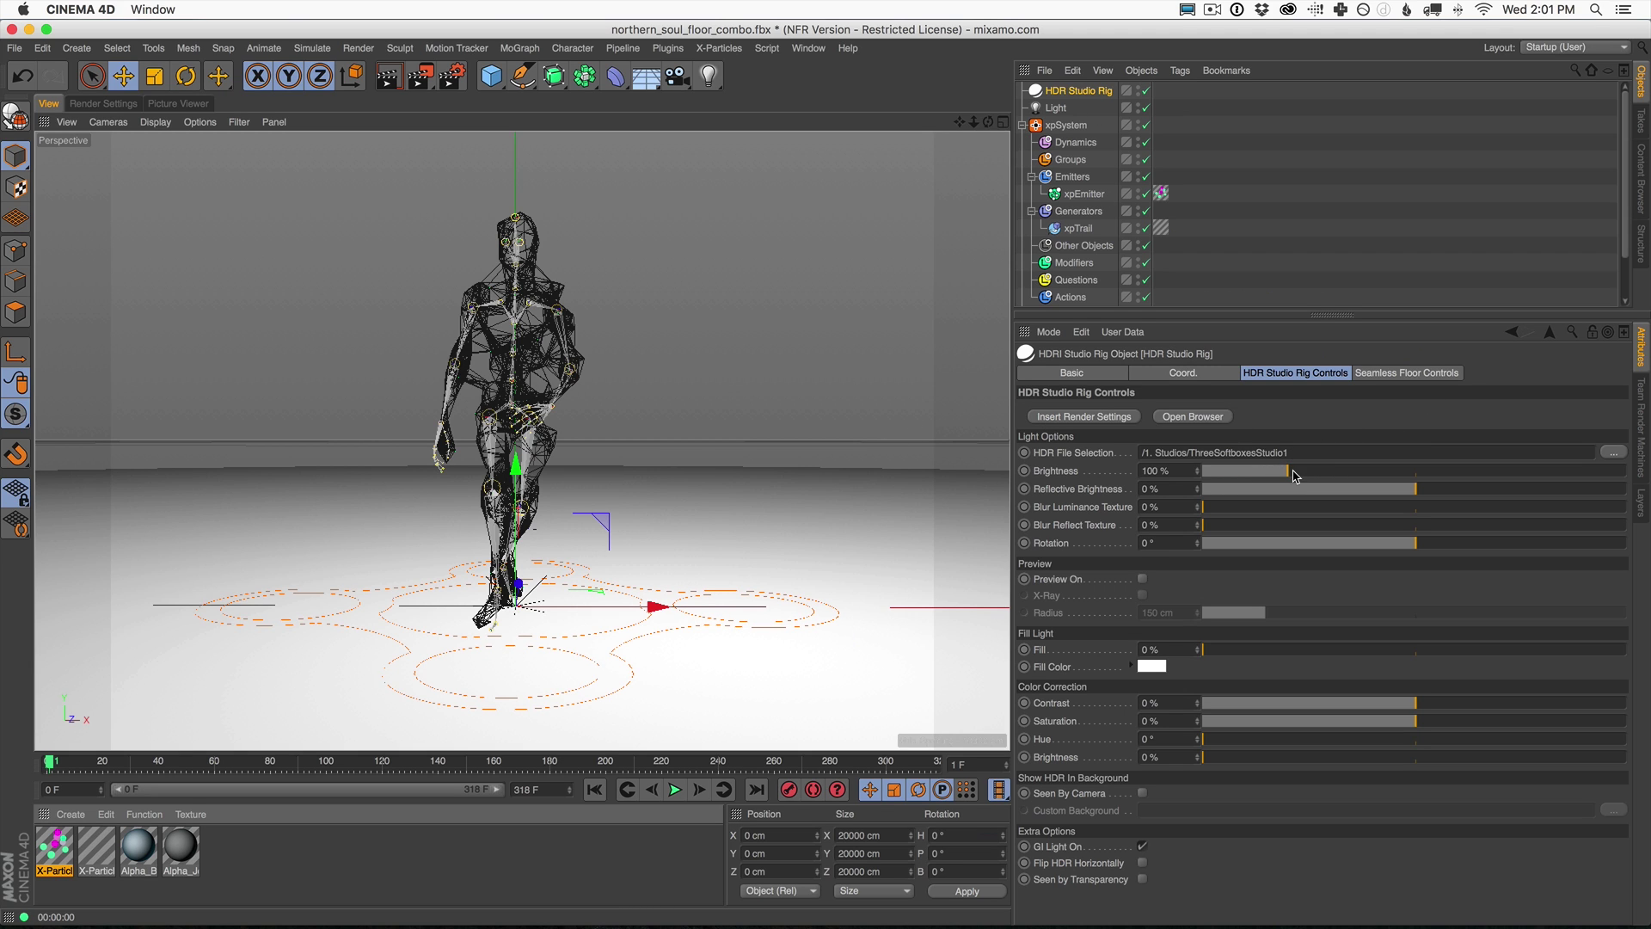
drag(1294, 475, 948, 434)
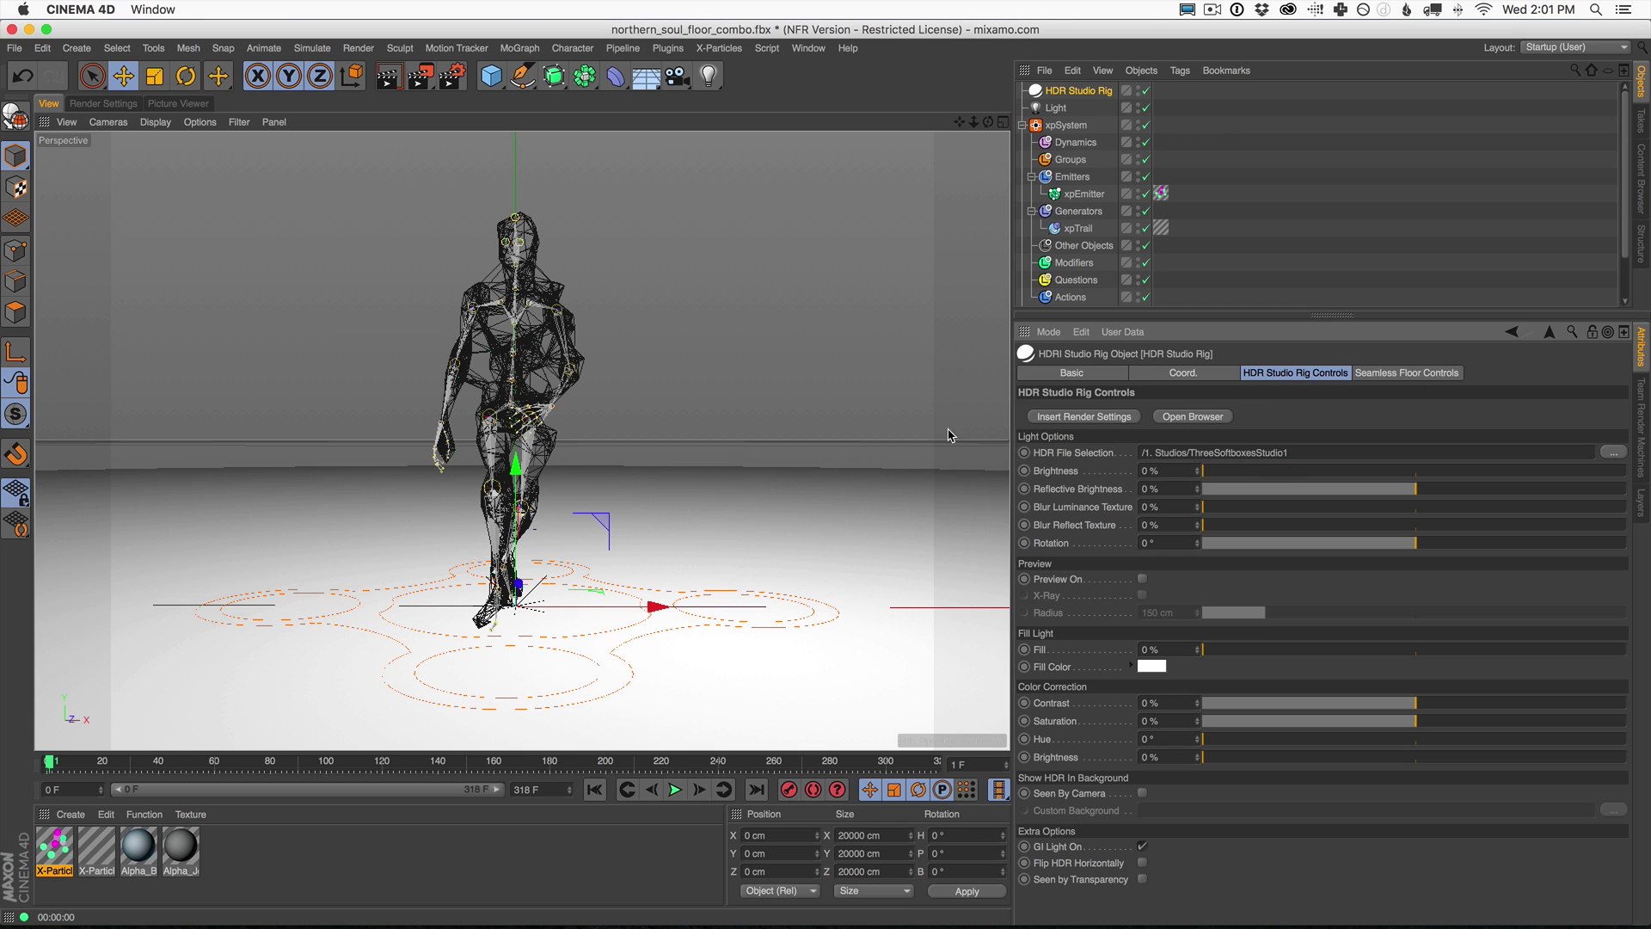
Set the seamless floor gradient to dark blue at one end and near-black at the other.
click(1391, 377)
double_click(1129, 477)
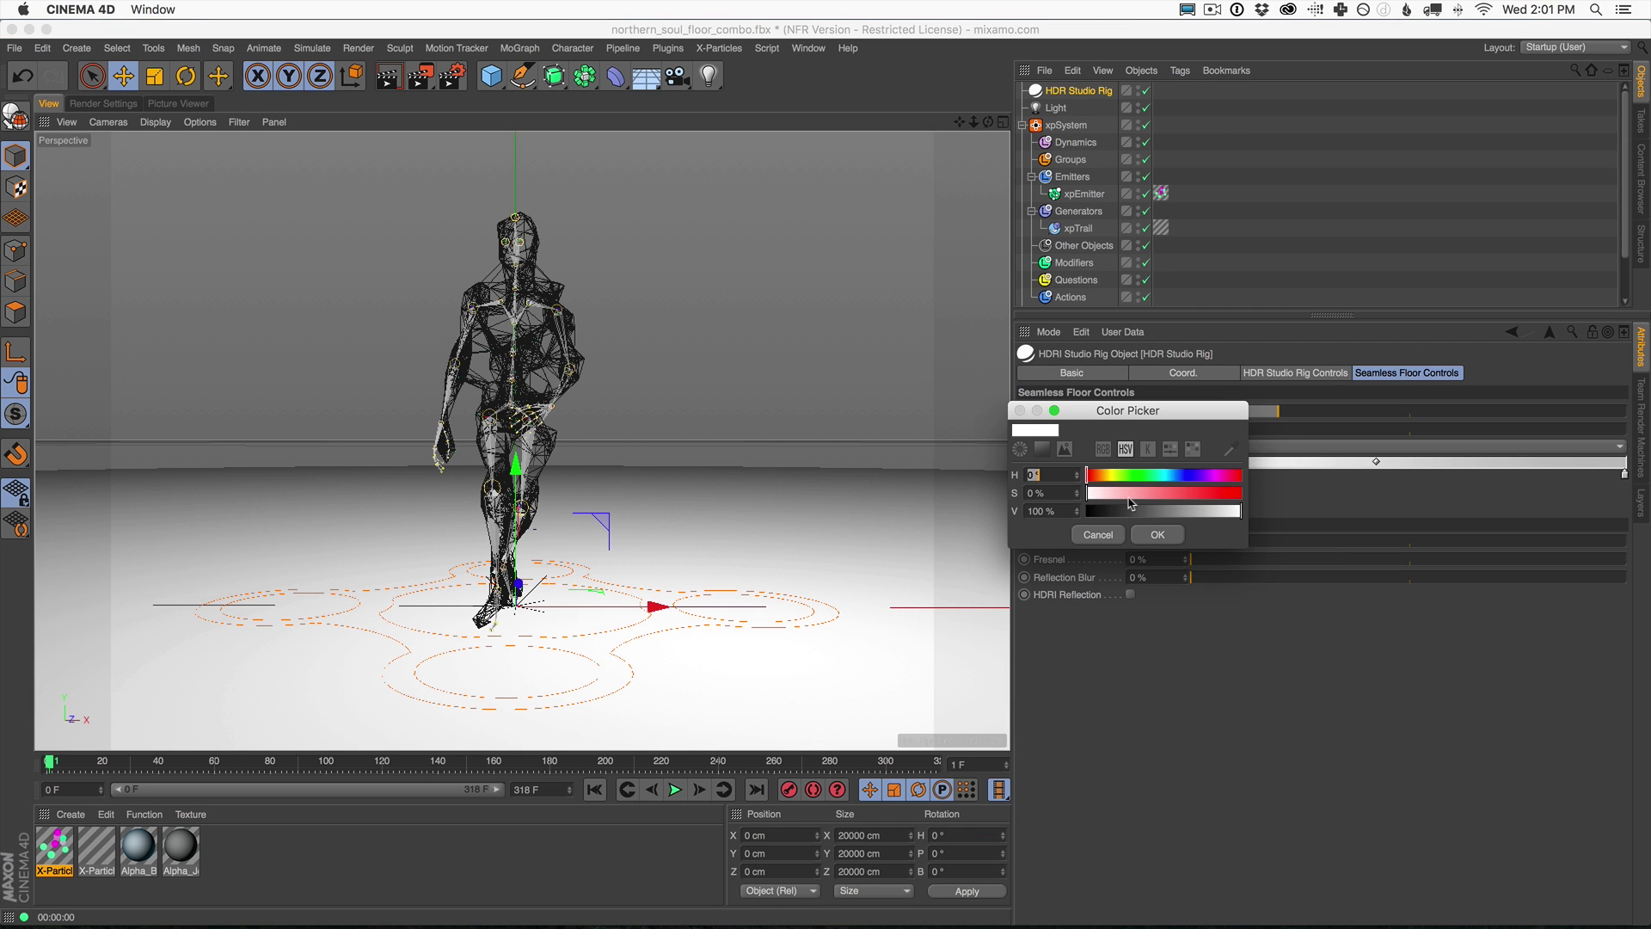
click(1114, 511)
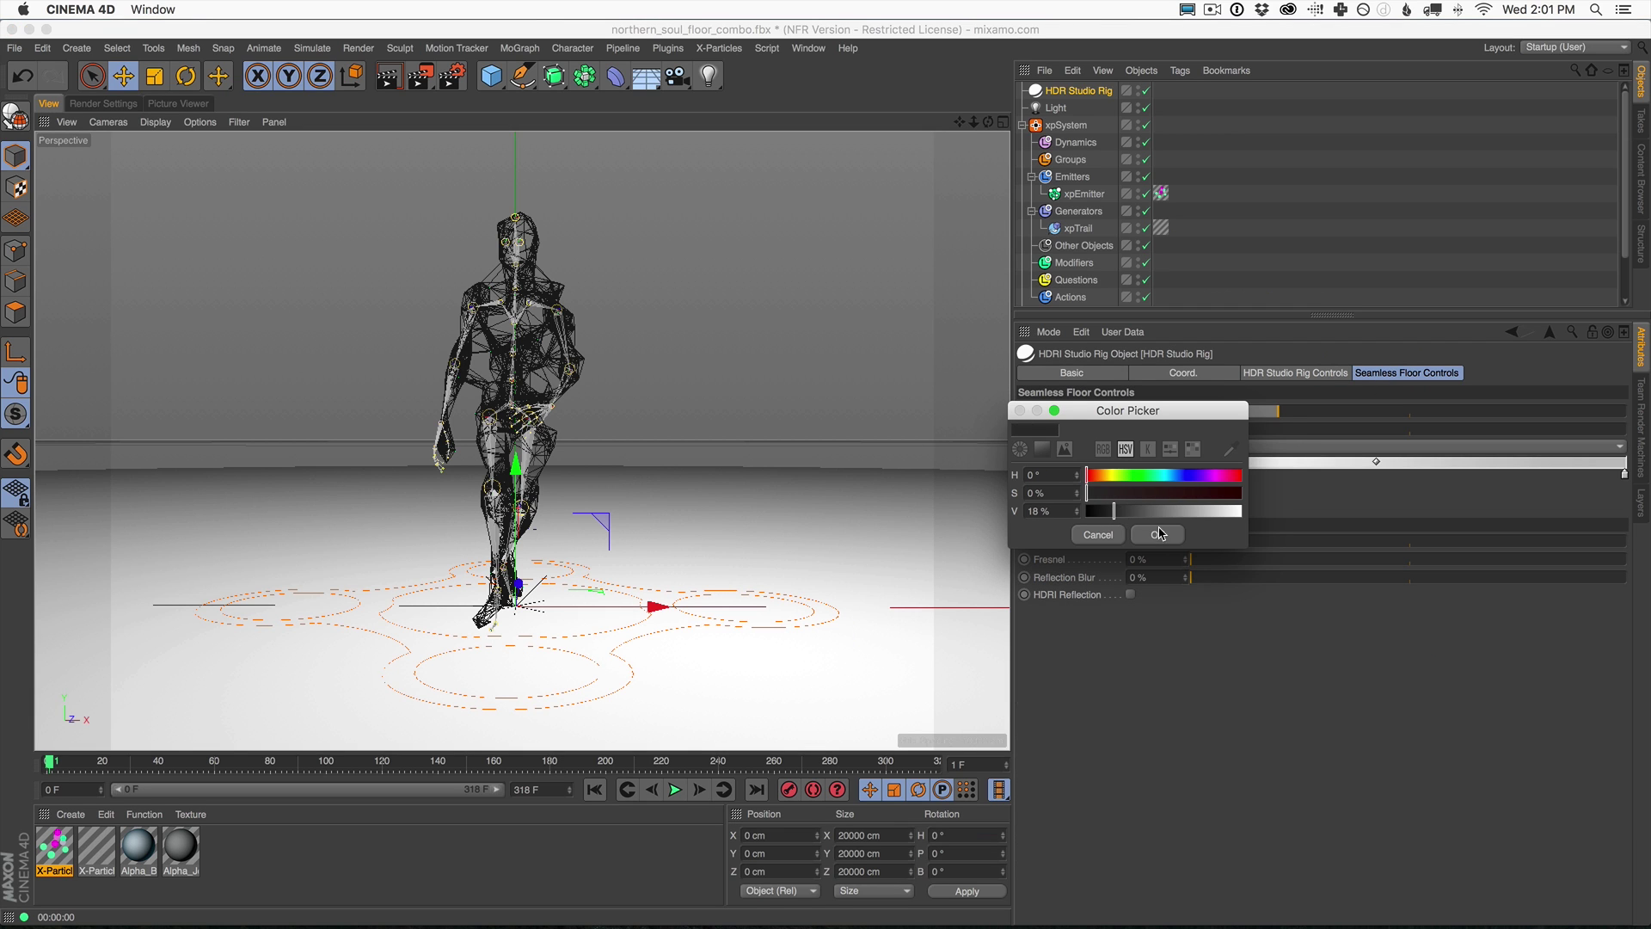
drag(1194, 476, 1180, 479)
click(1171, 497)
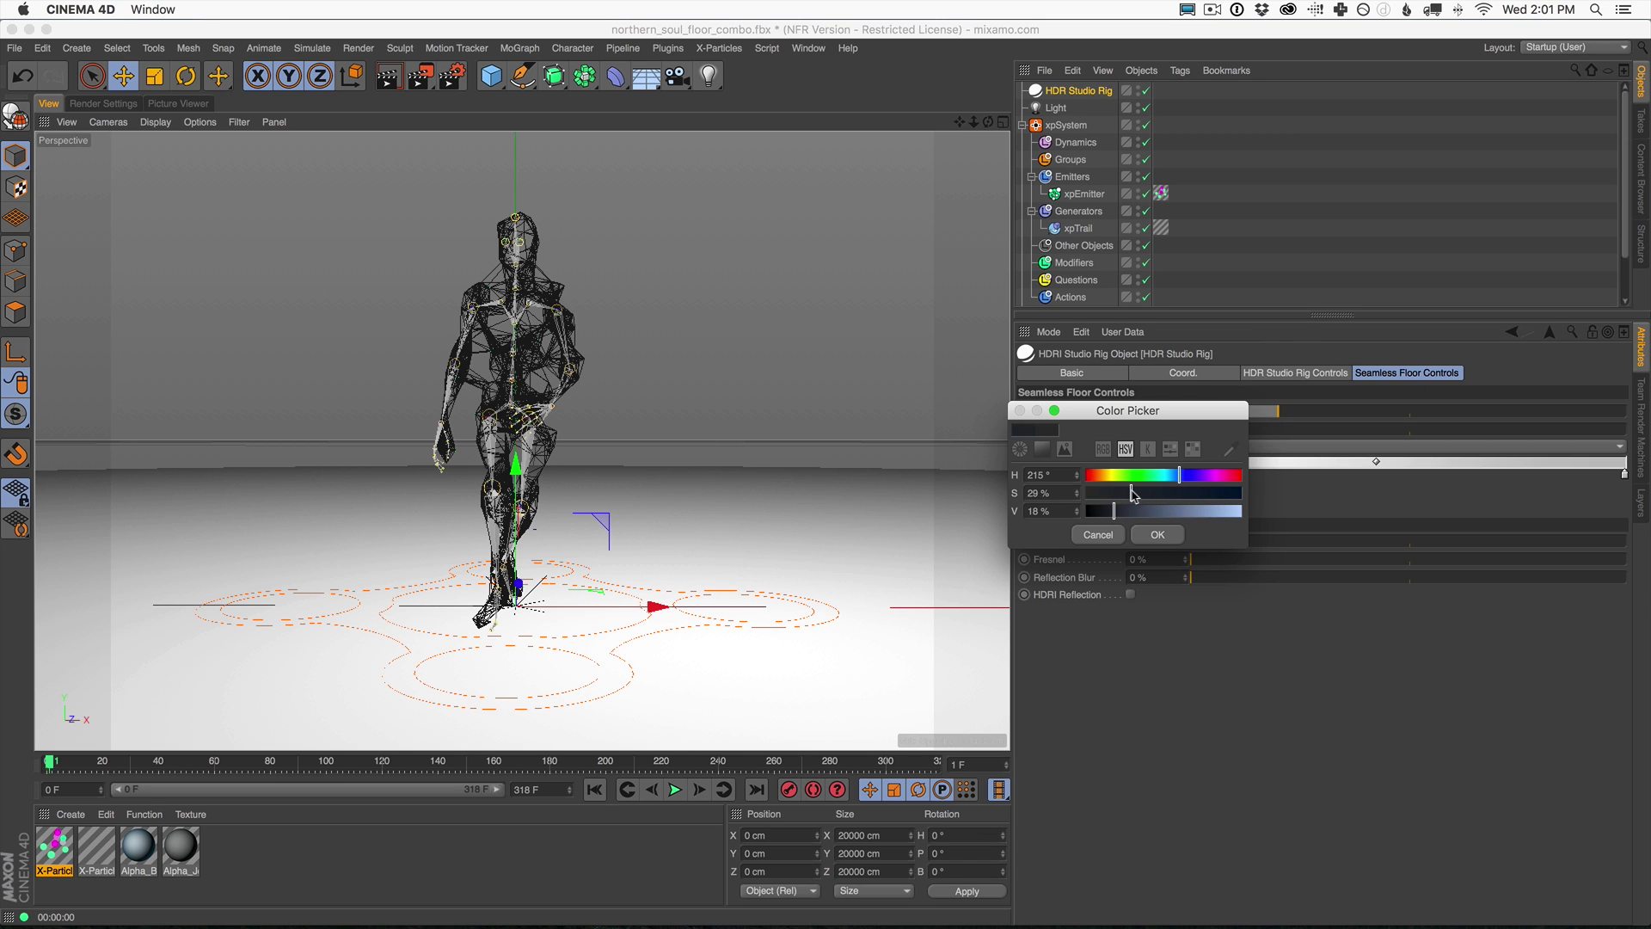
click(1157, 534)
double_click(1625, 478)
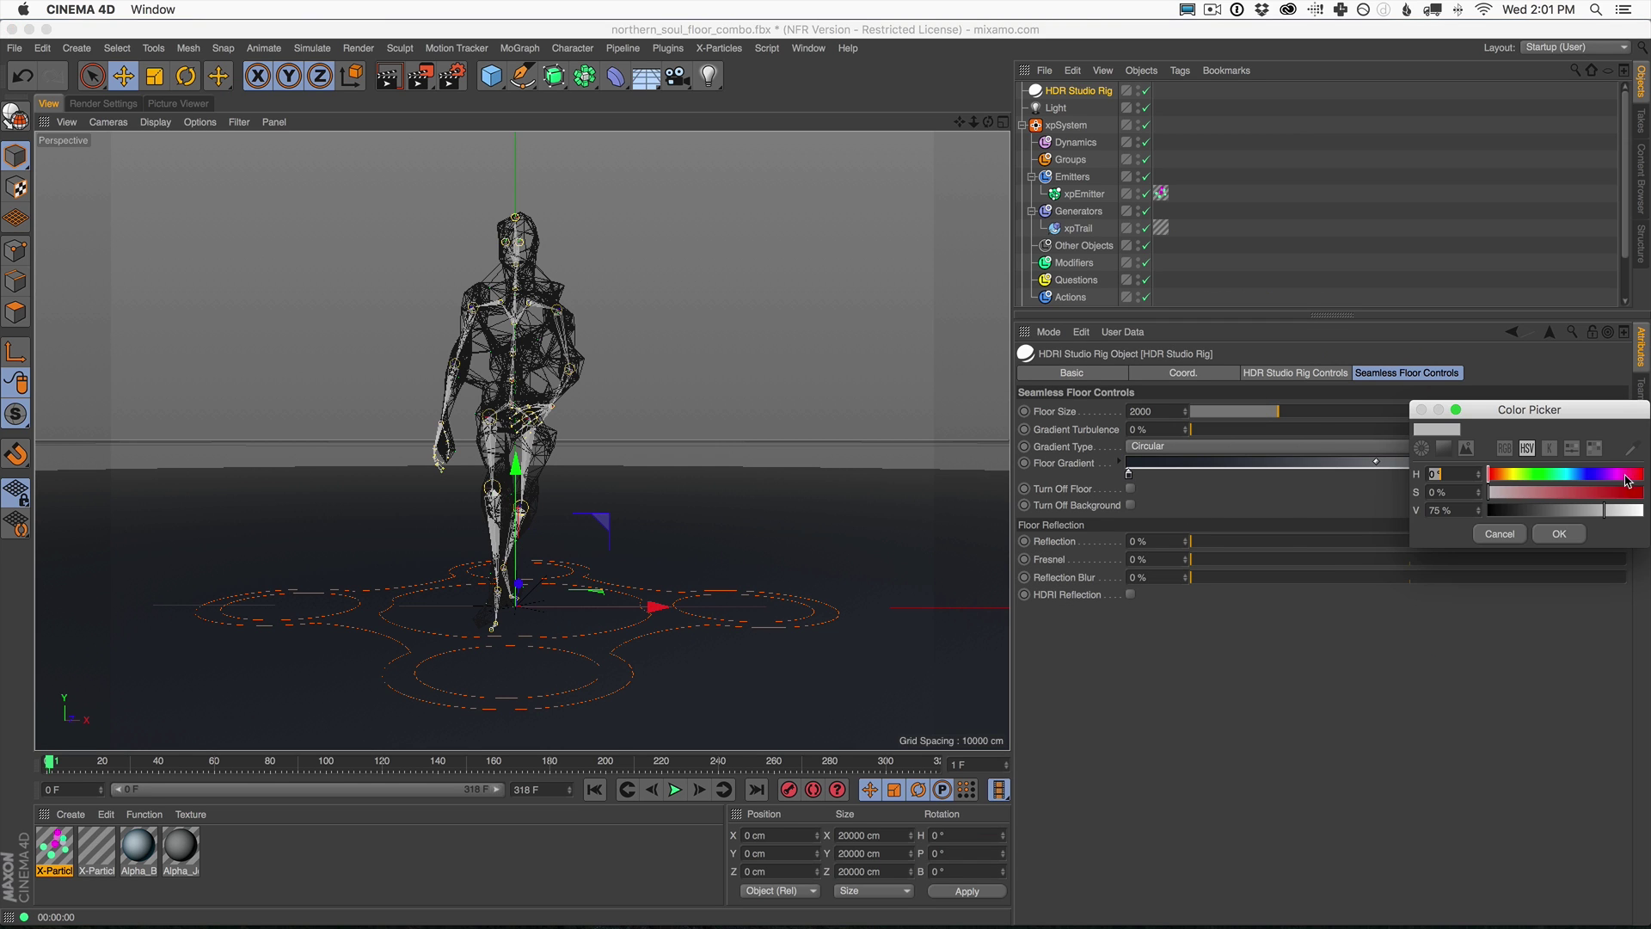
click(1553, 515)
click(1562, 533)
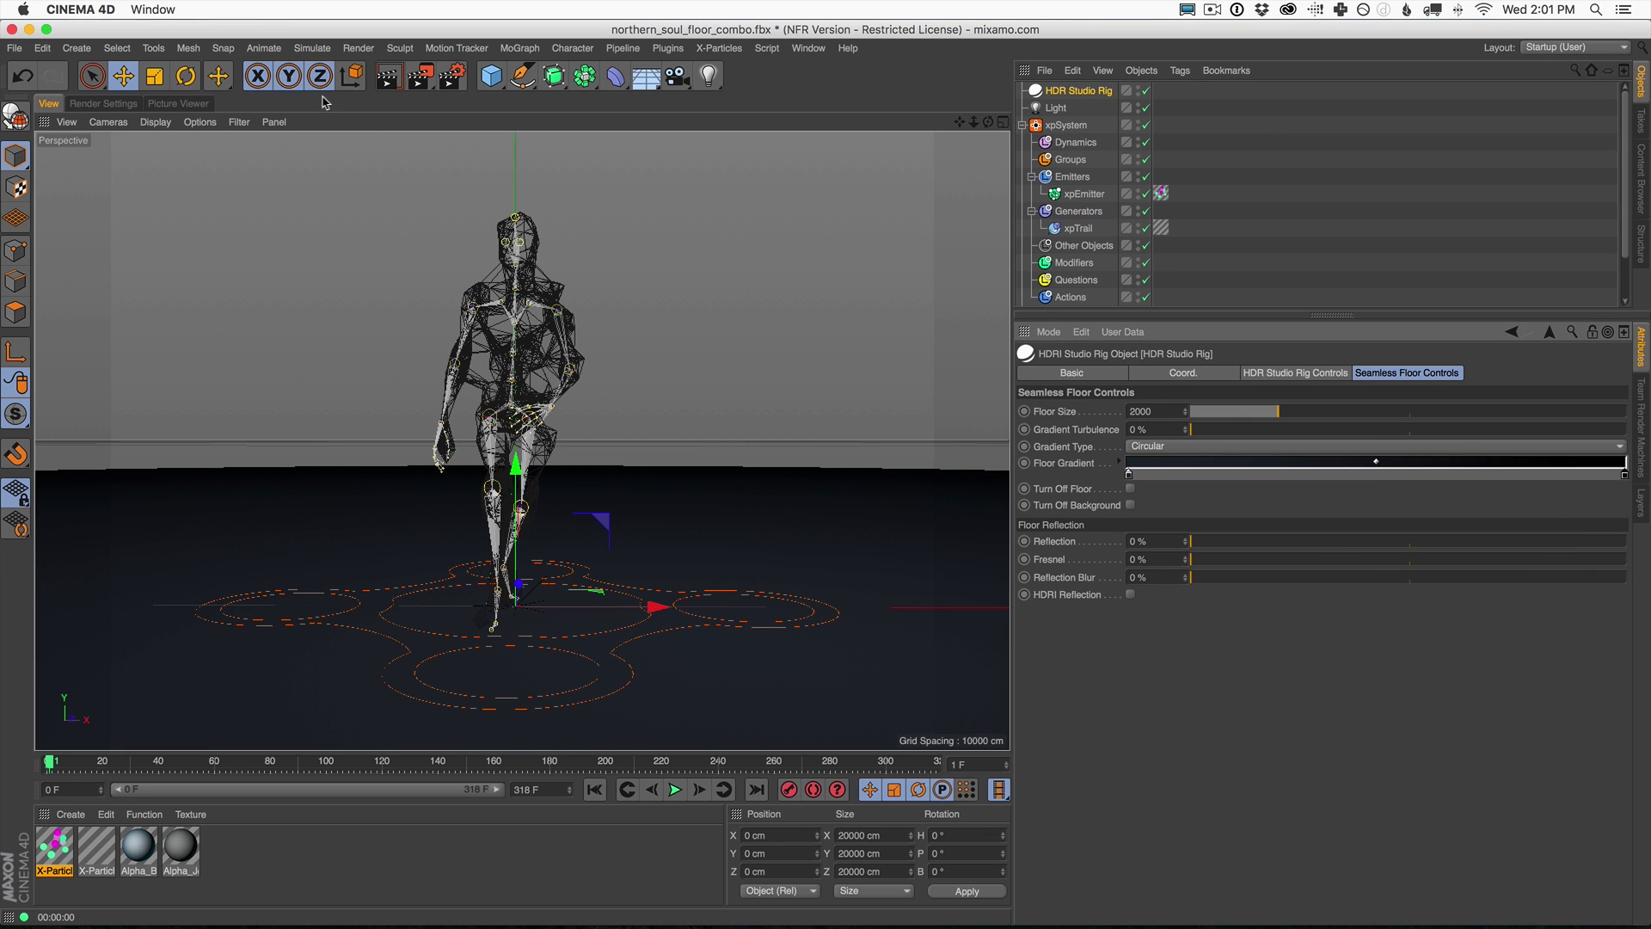
Give the studio floor 23% reflection with 10% blur and render the dancer's reflection.
click(391, 78)
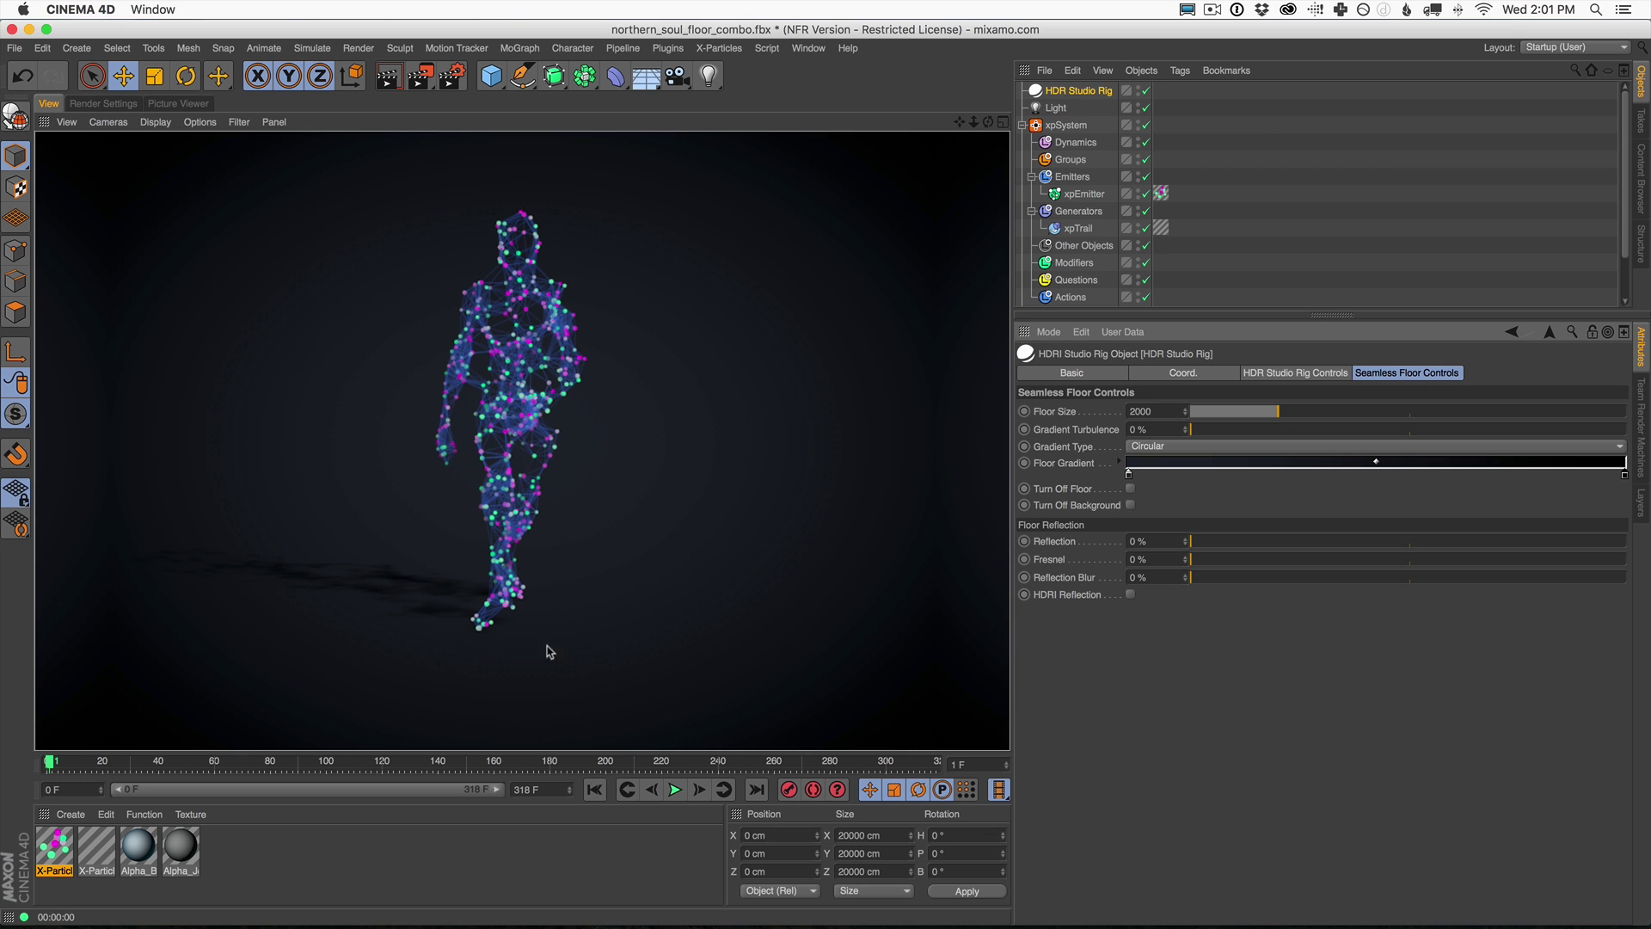
double_click(1129, 473)
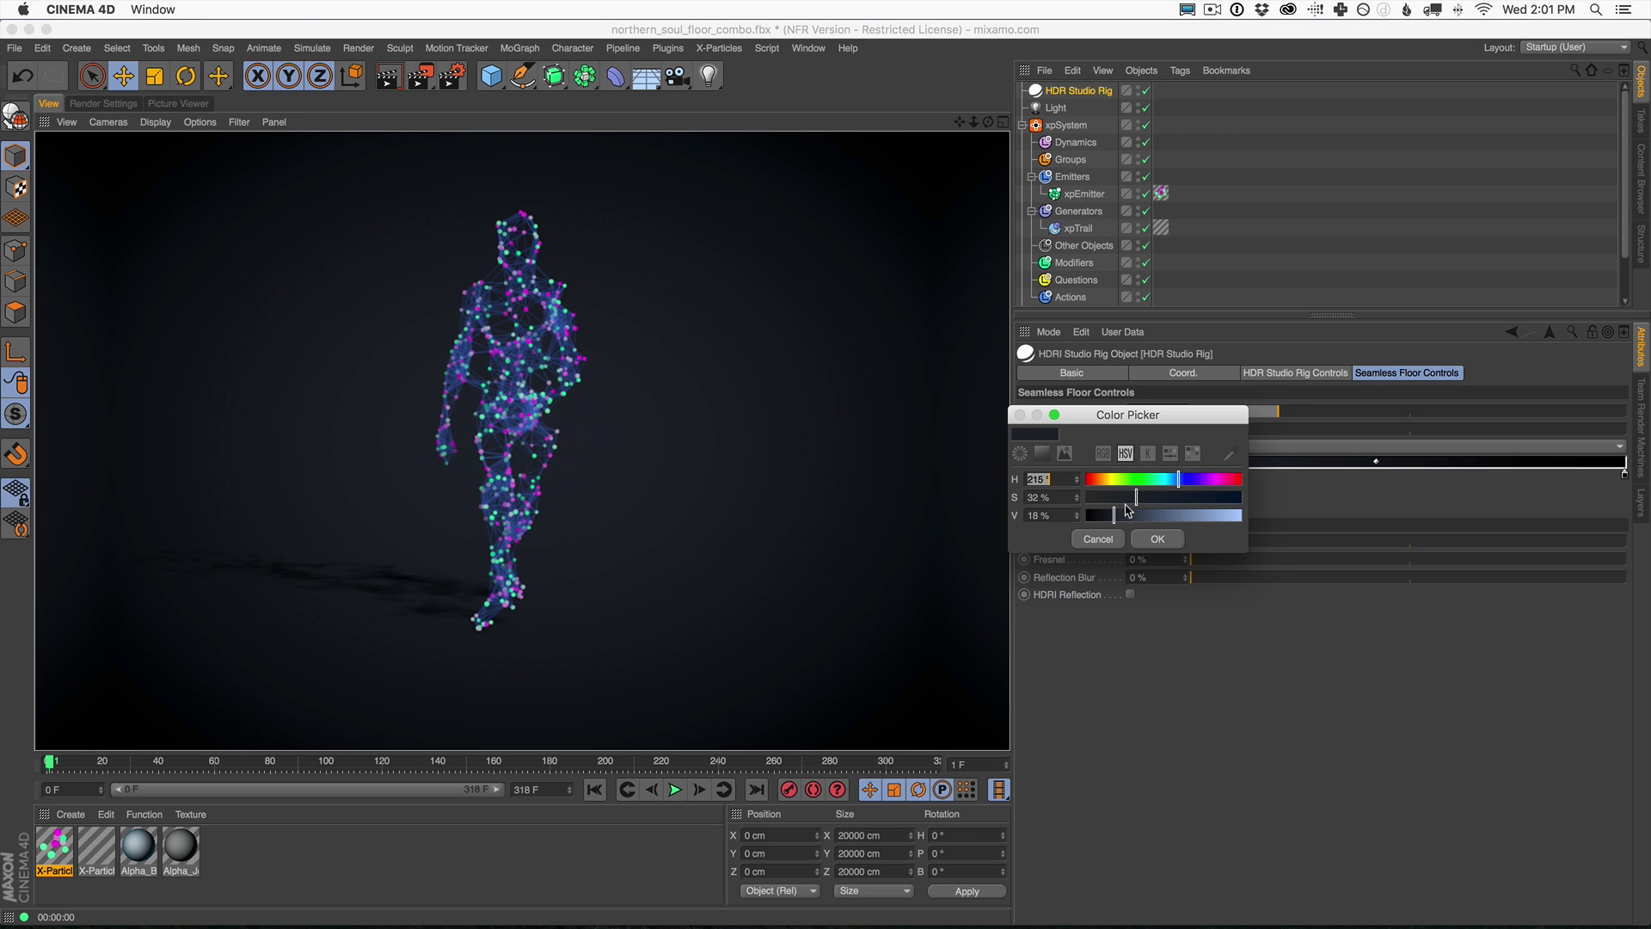
click(1157, 538)
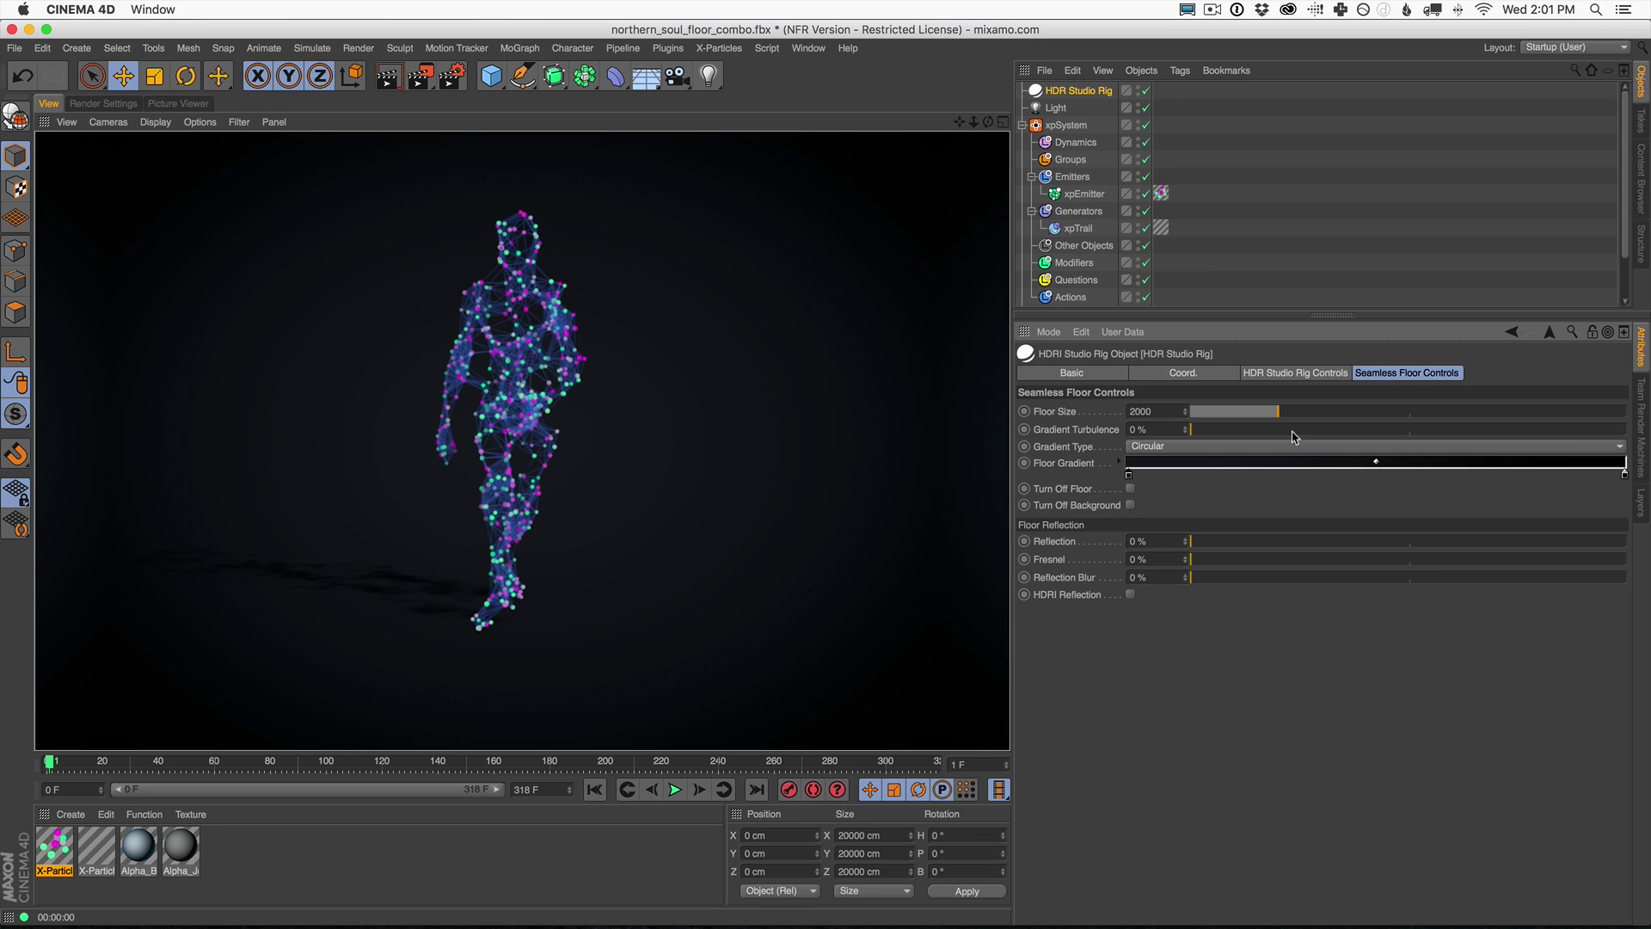
drag(1204, 539, 1258, 554)
click(1291, 542)
click(389, 78)
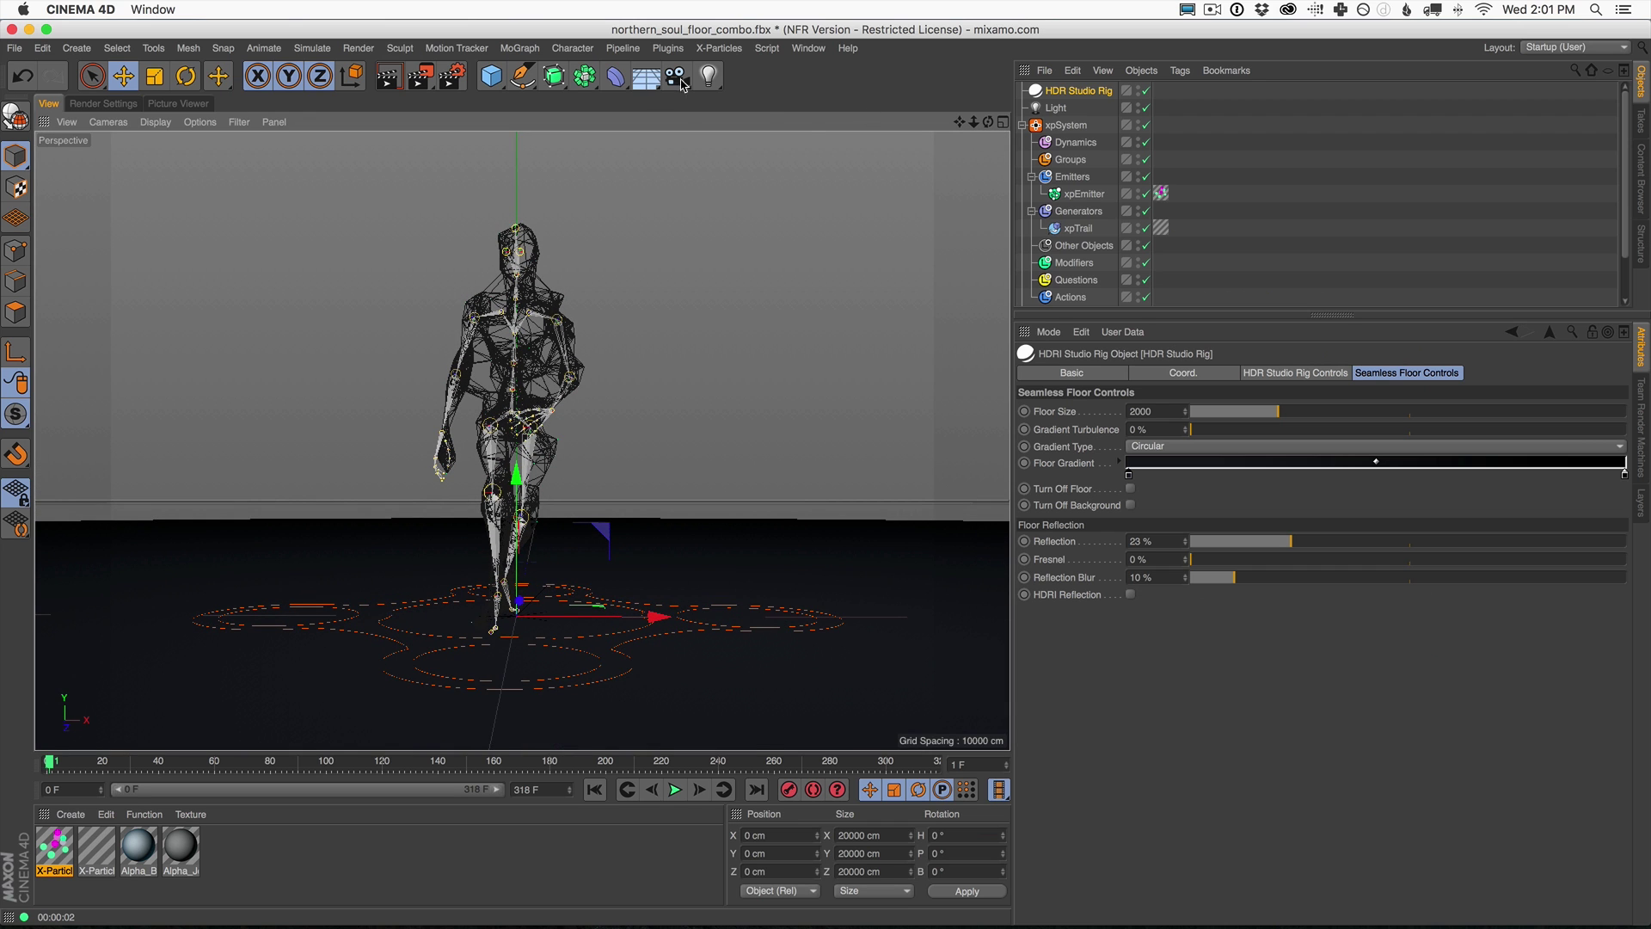
Add a camera with a 70 mm focal length and lower it slightly to frame the dancer.
click(679, 77)
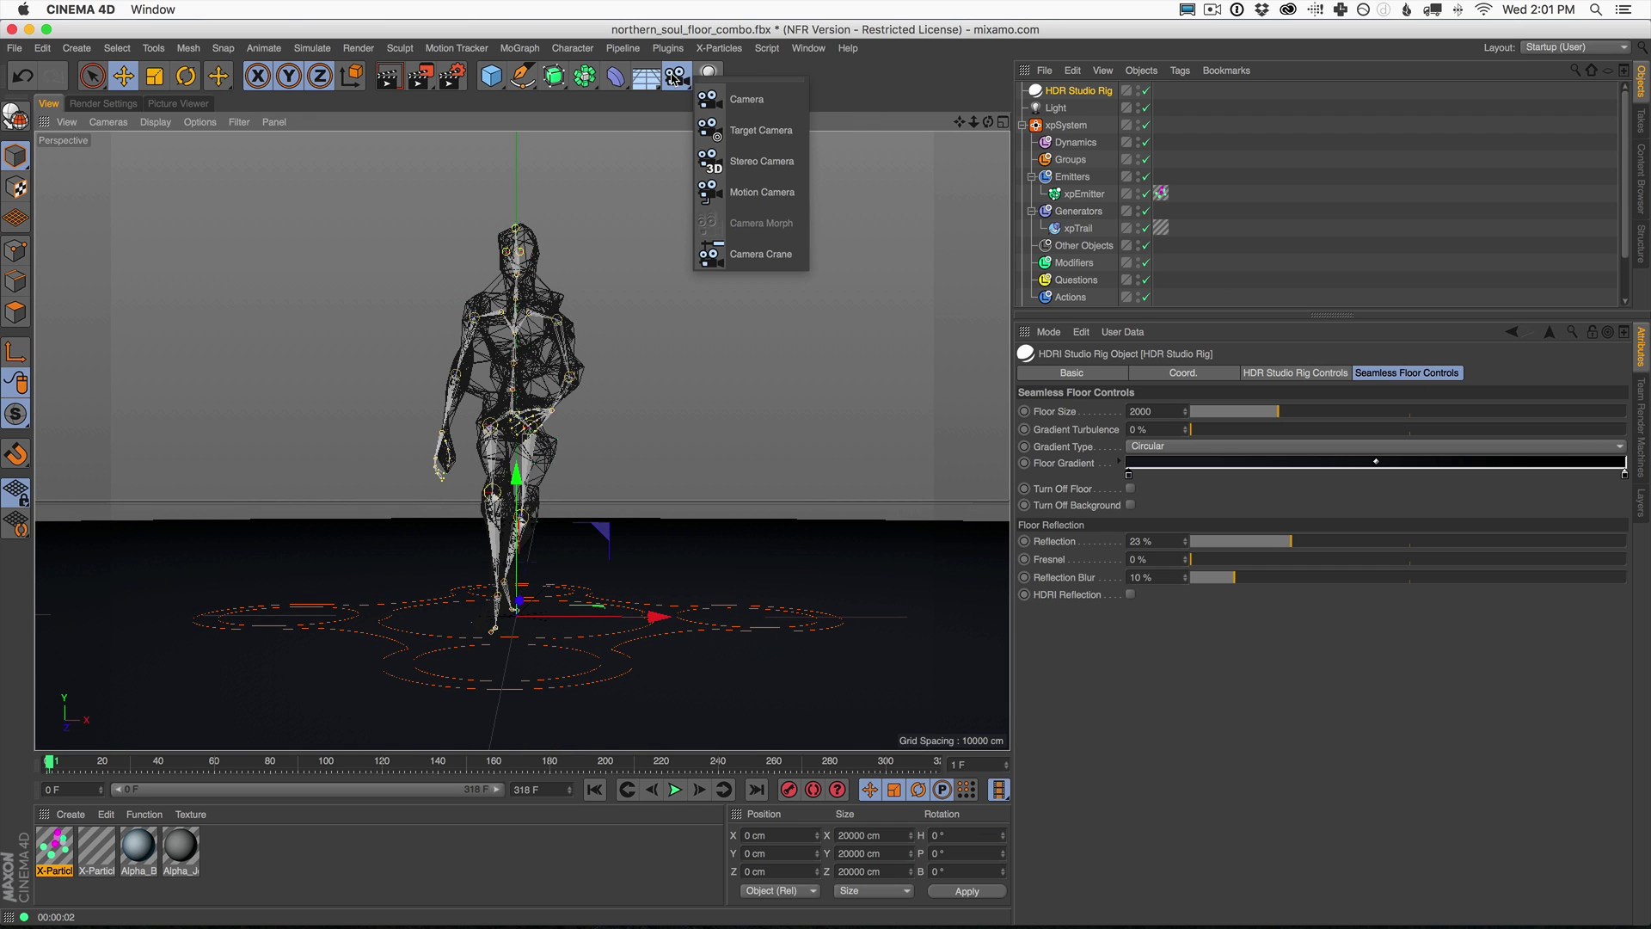
click(769, 101)
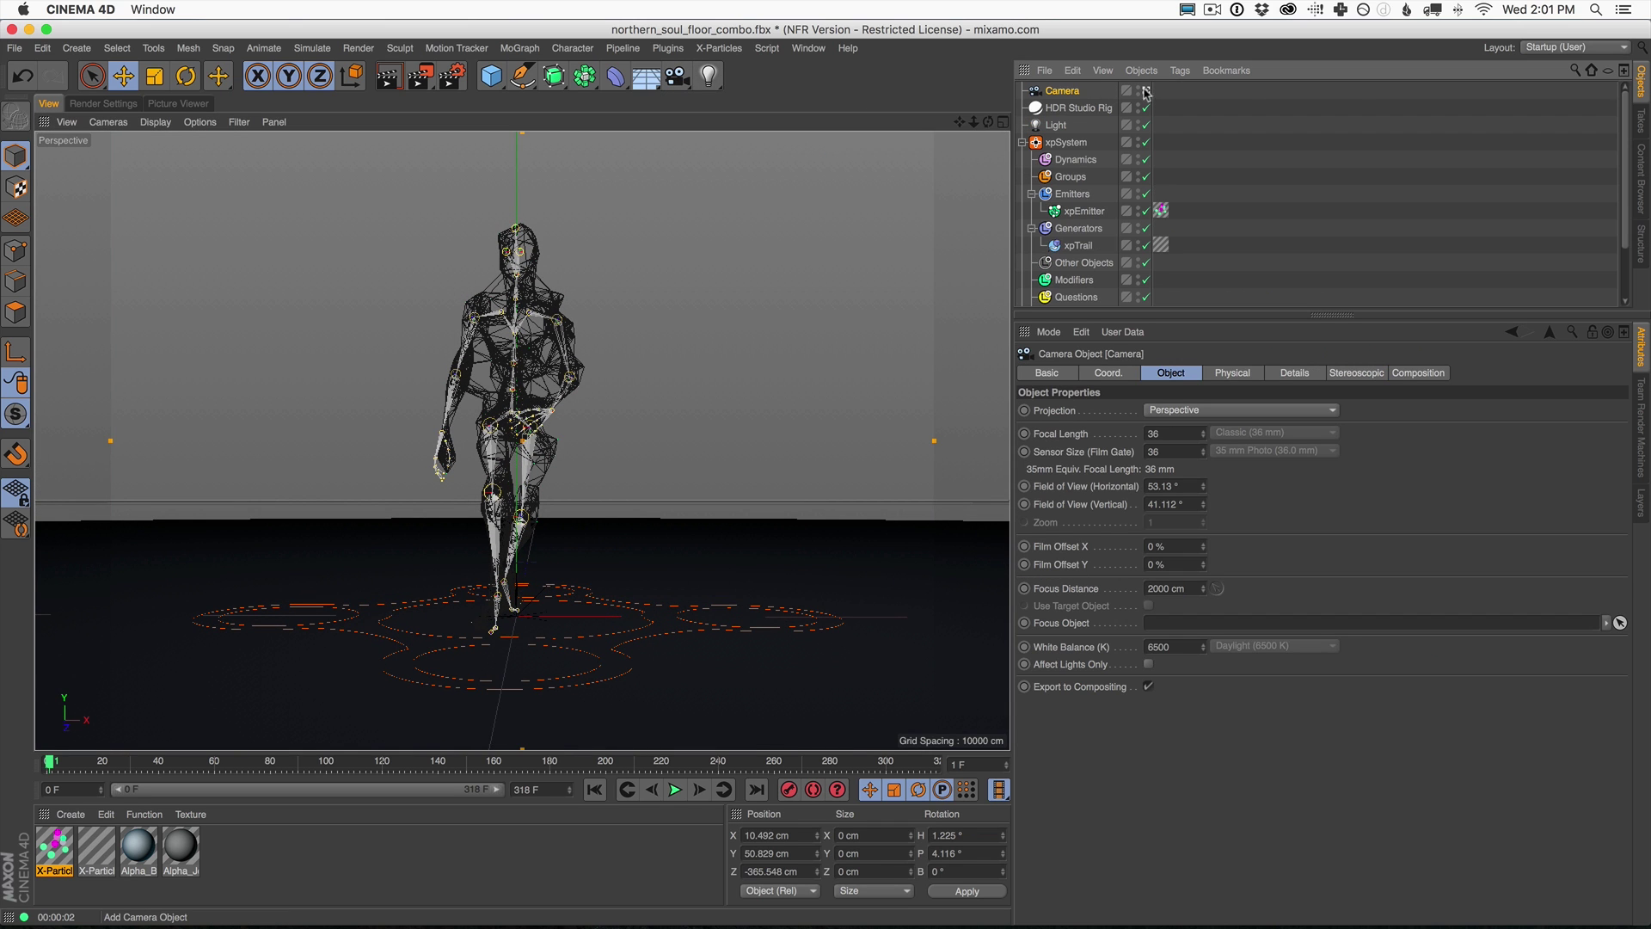
click(1174, 432)
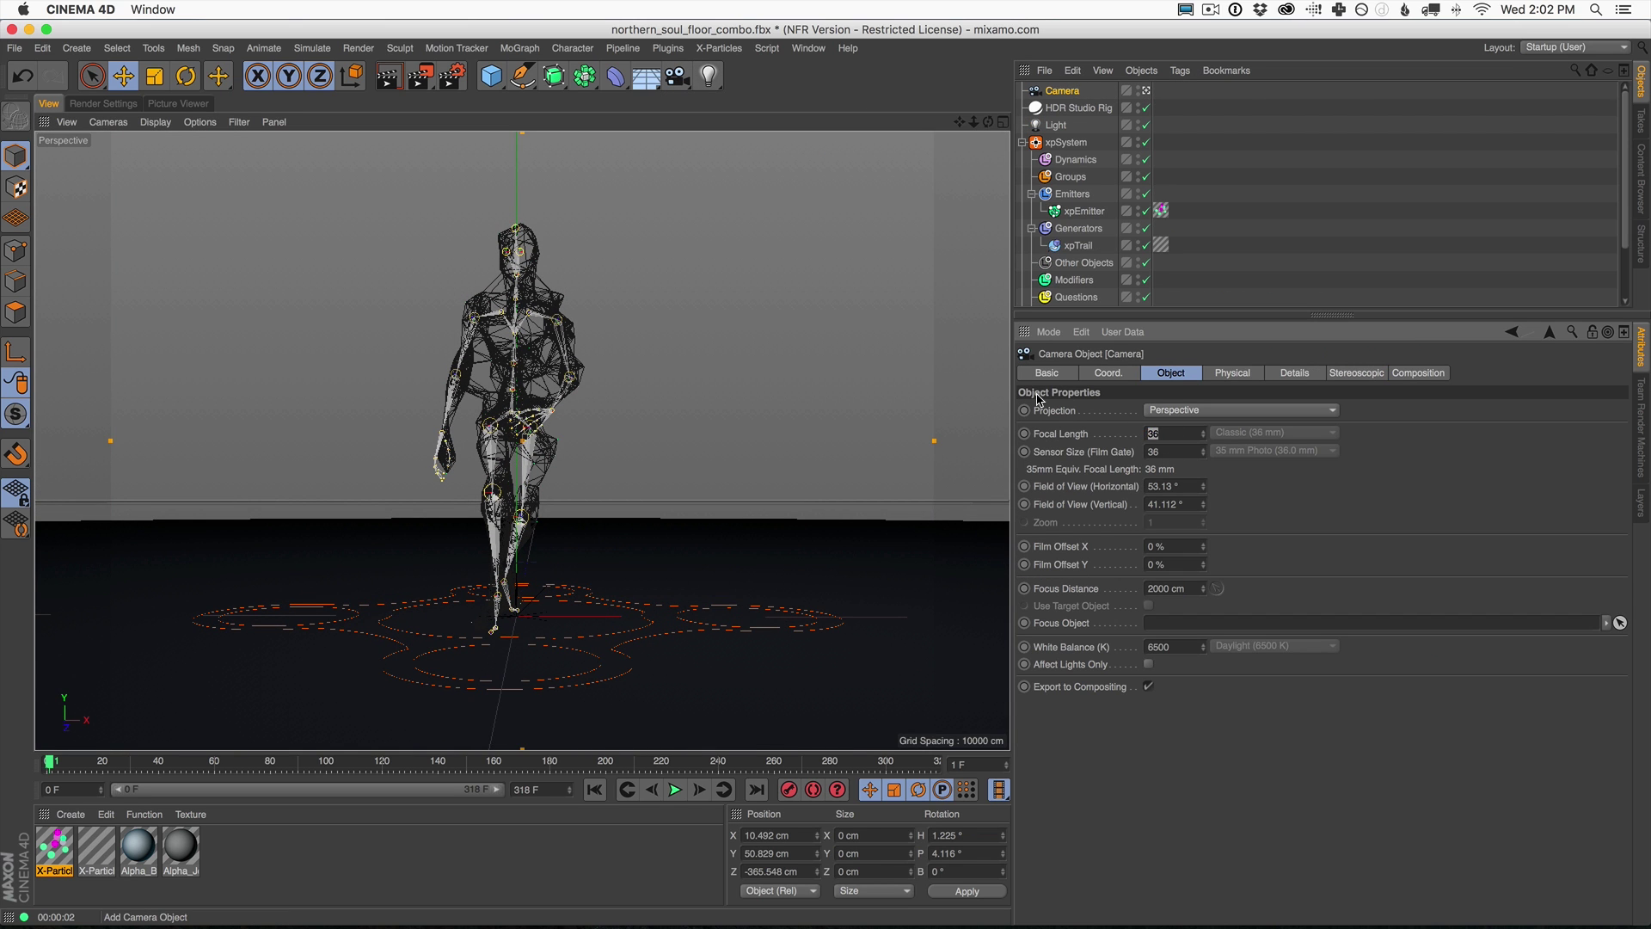
text(70)
key(Return)
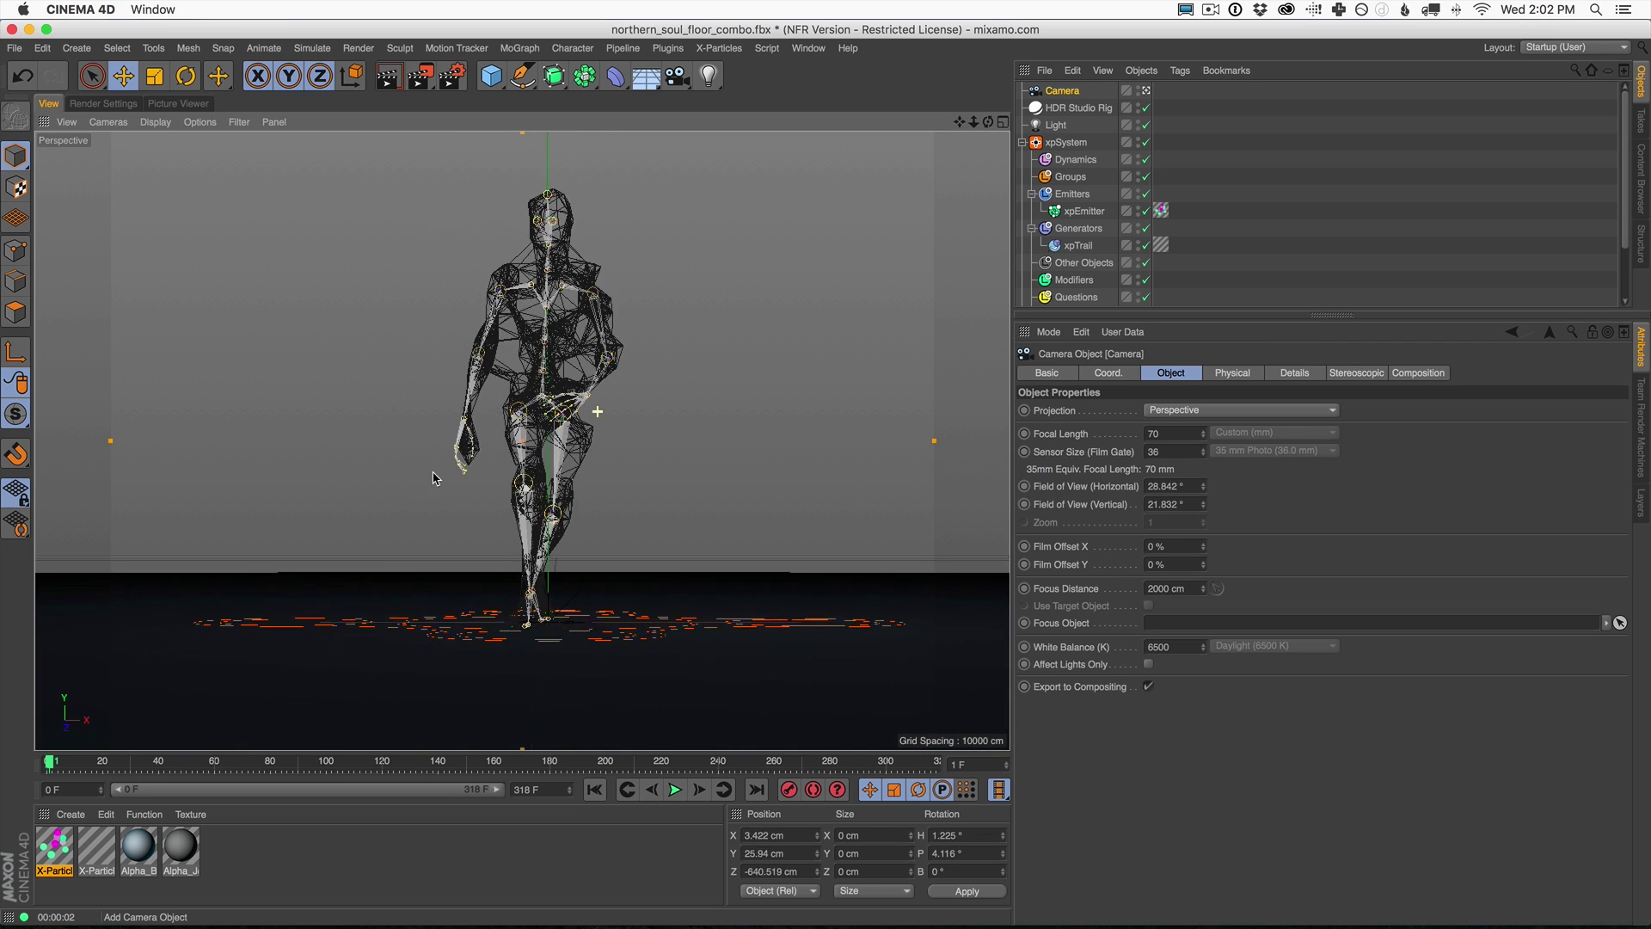
alt+middle_drag(559, 496, 559, 474)
Play the animation, render a preview, and show the Render Settings.
click(676, 789)
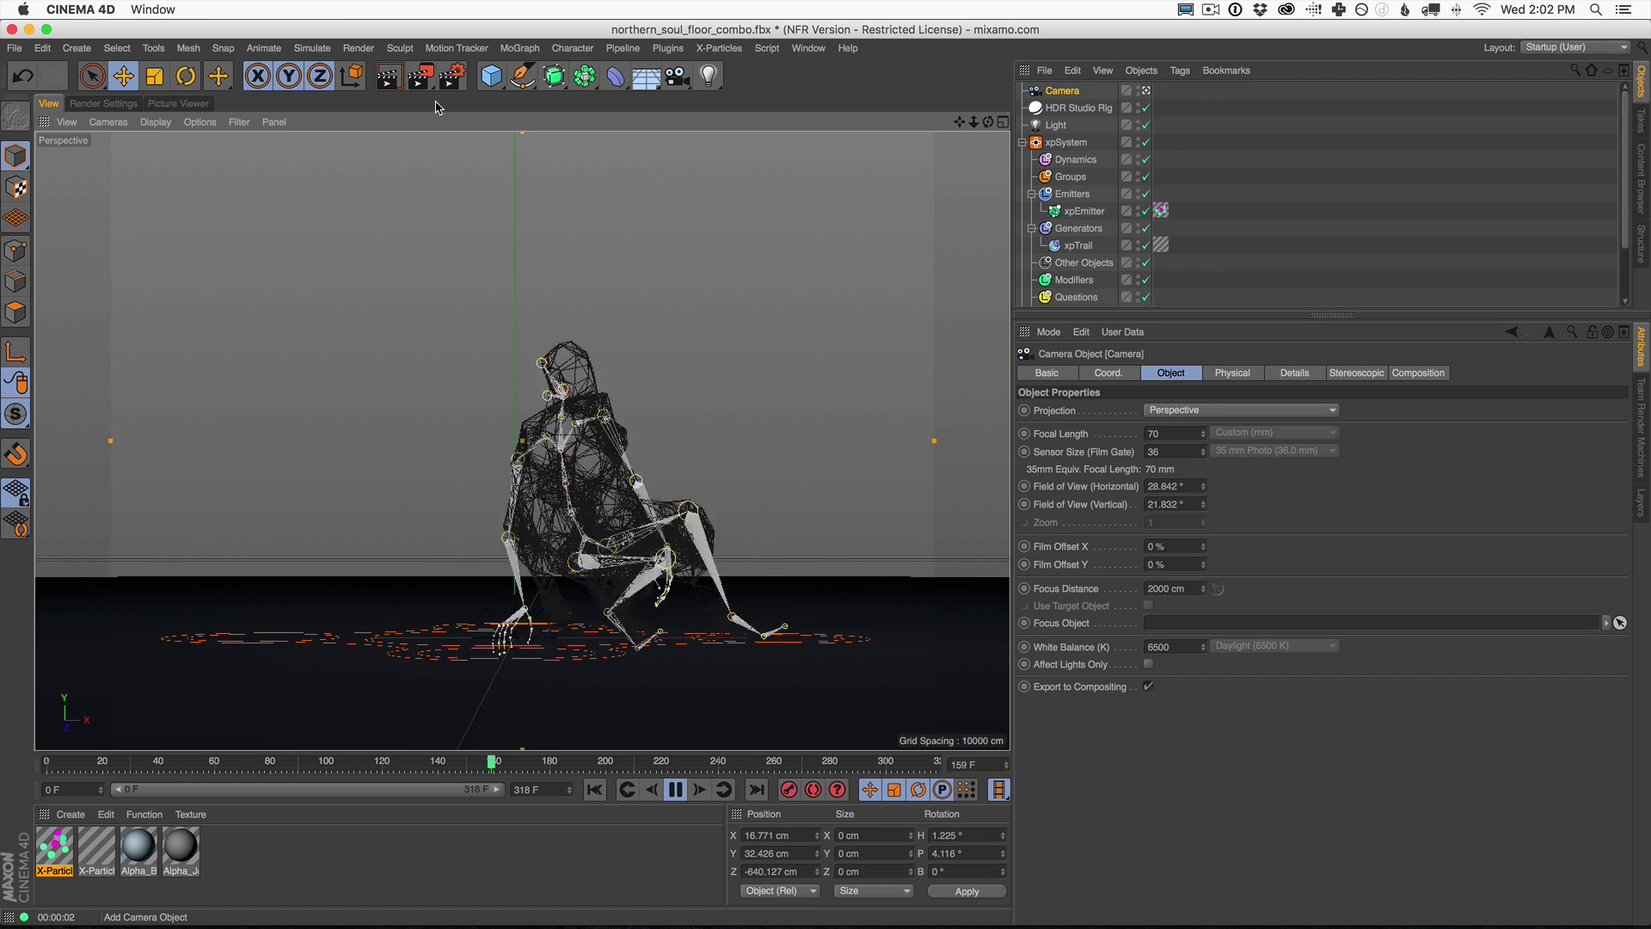
click(402, 75)
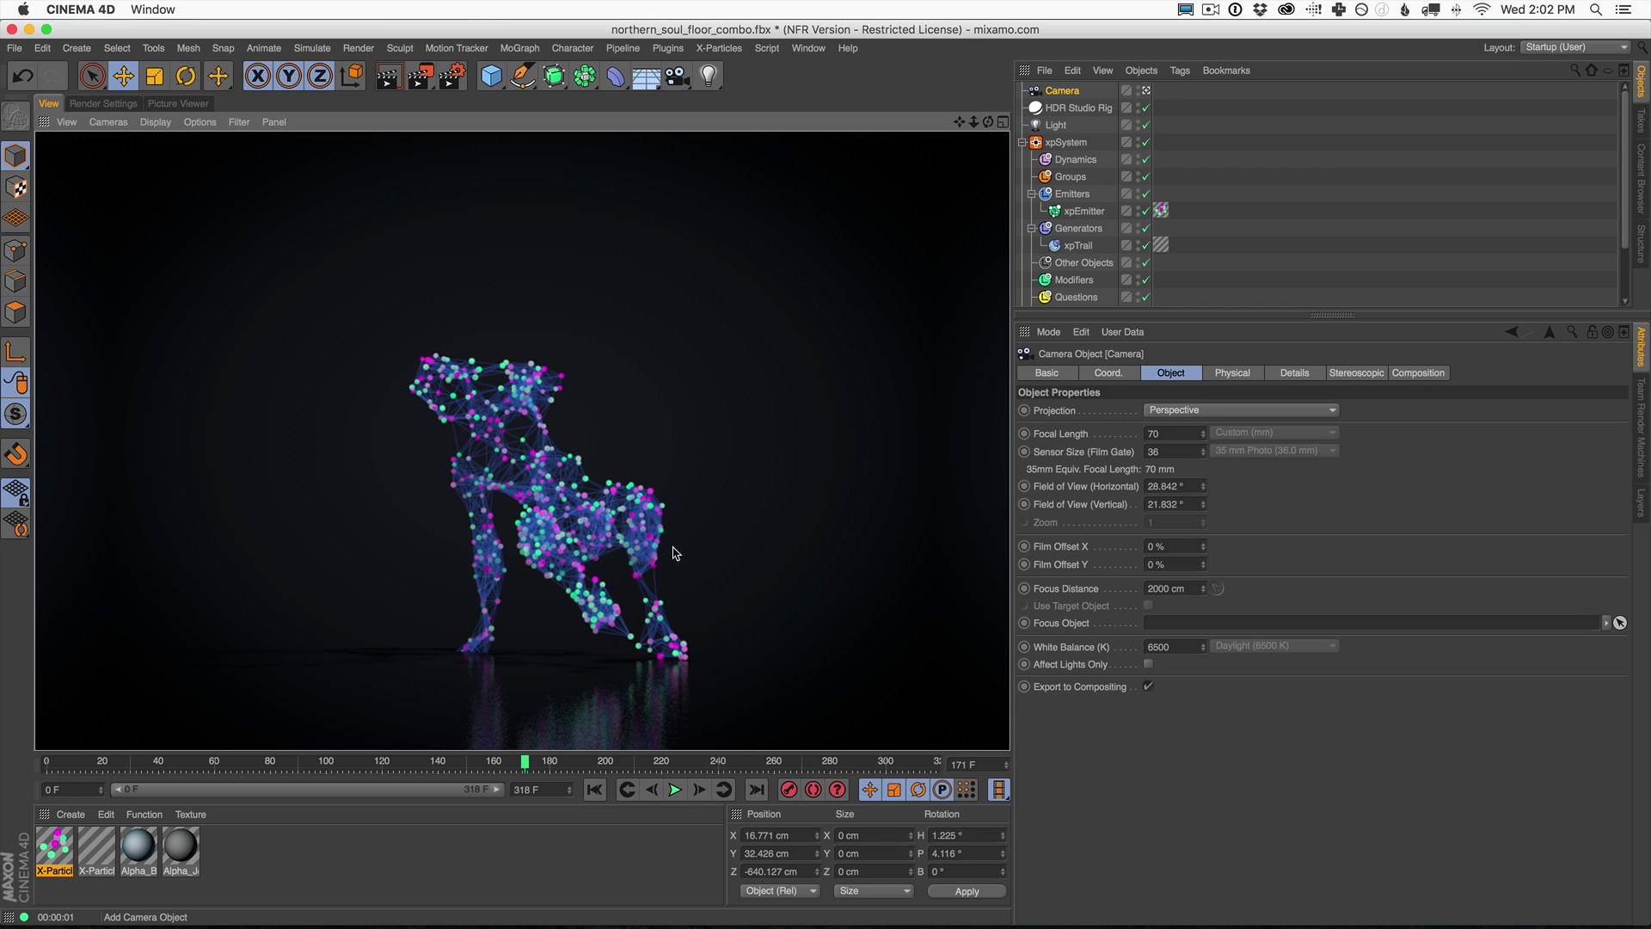
click(102, 104)
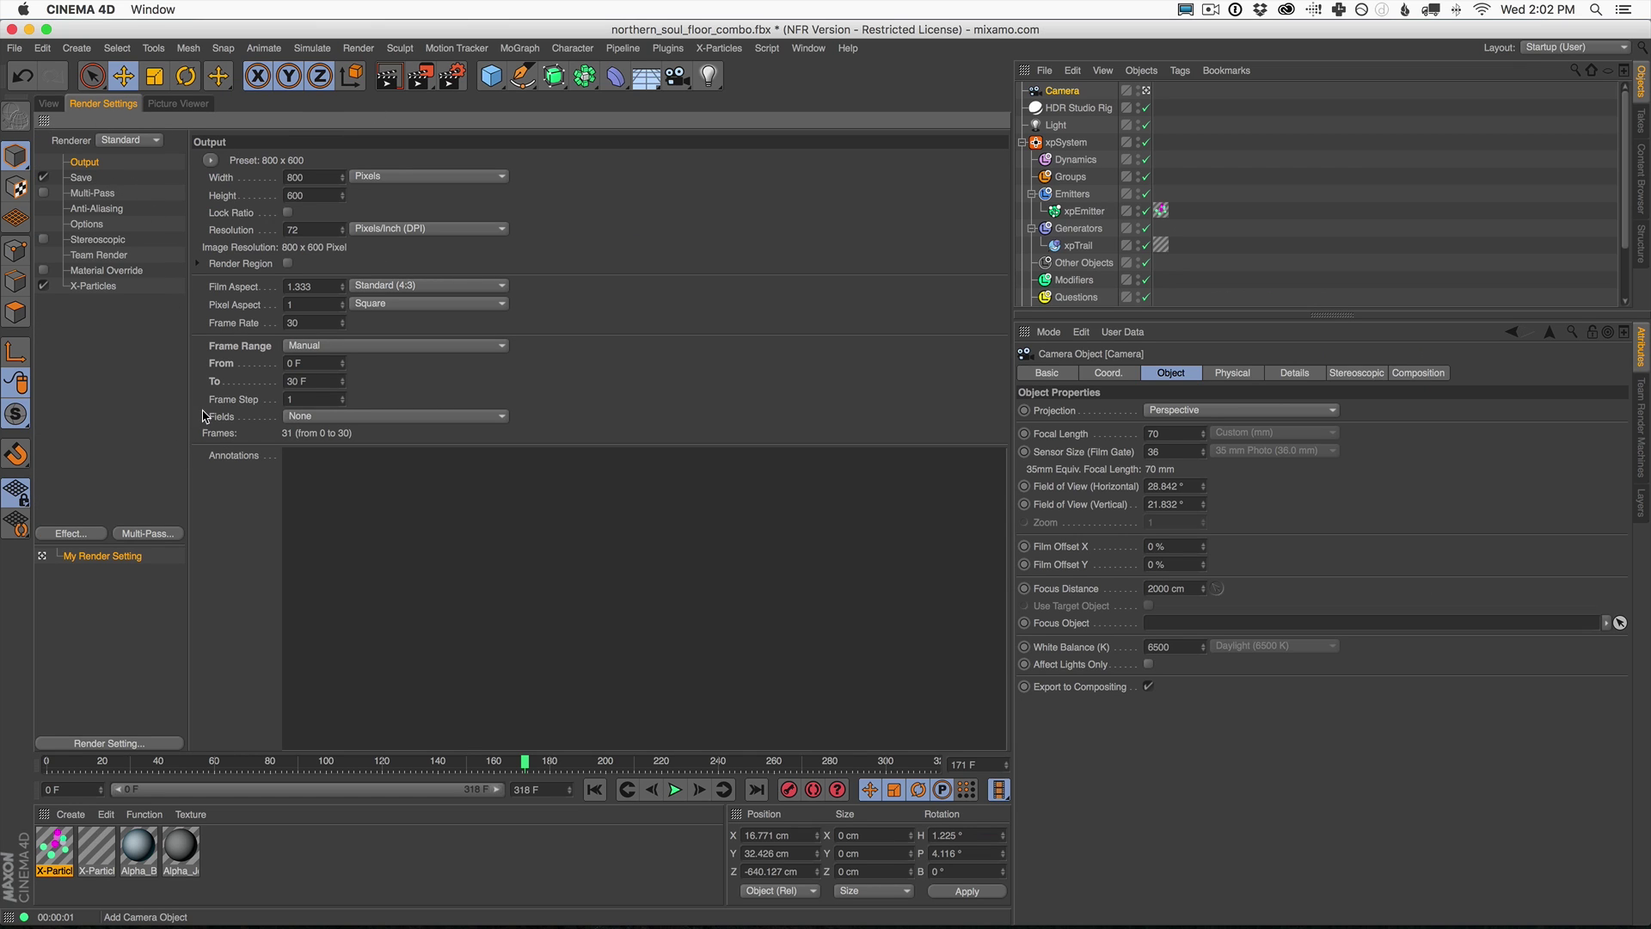
Render frames 0–30 at 800×600 to the Picture Viewer without a save file name.
key(shift+r)
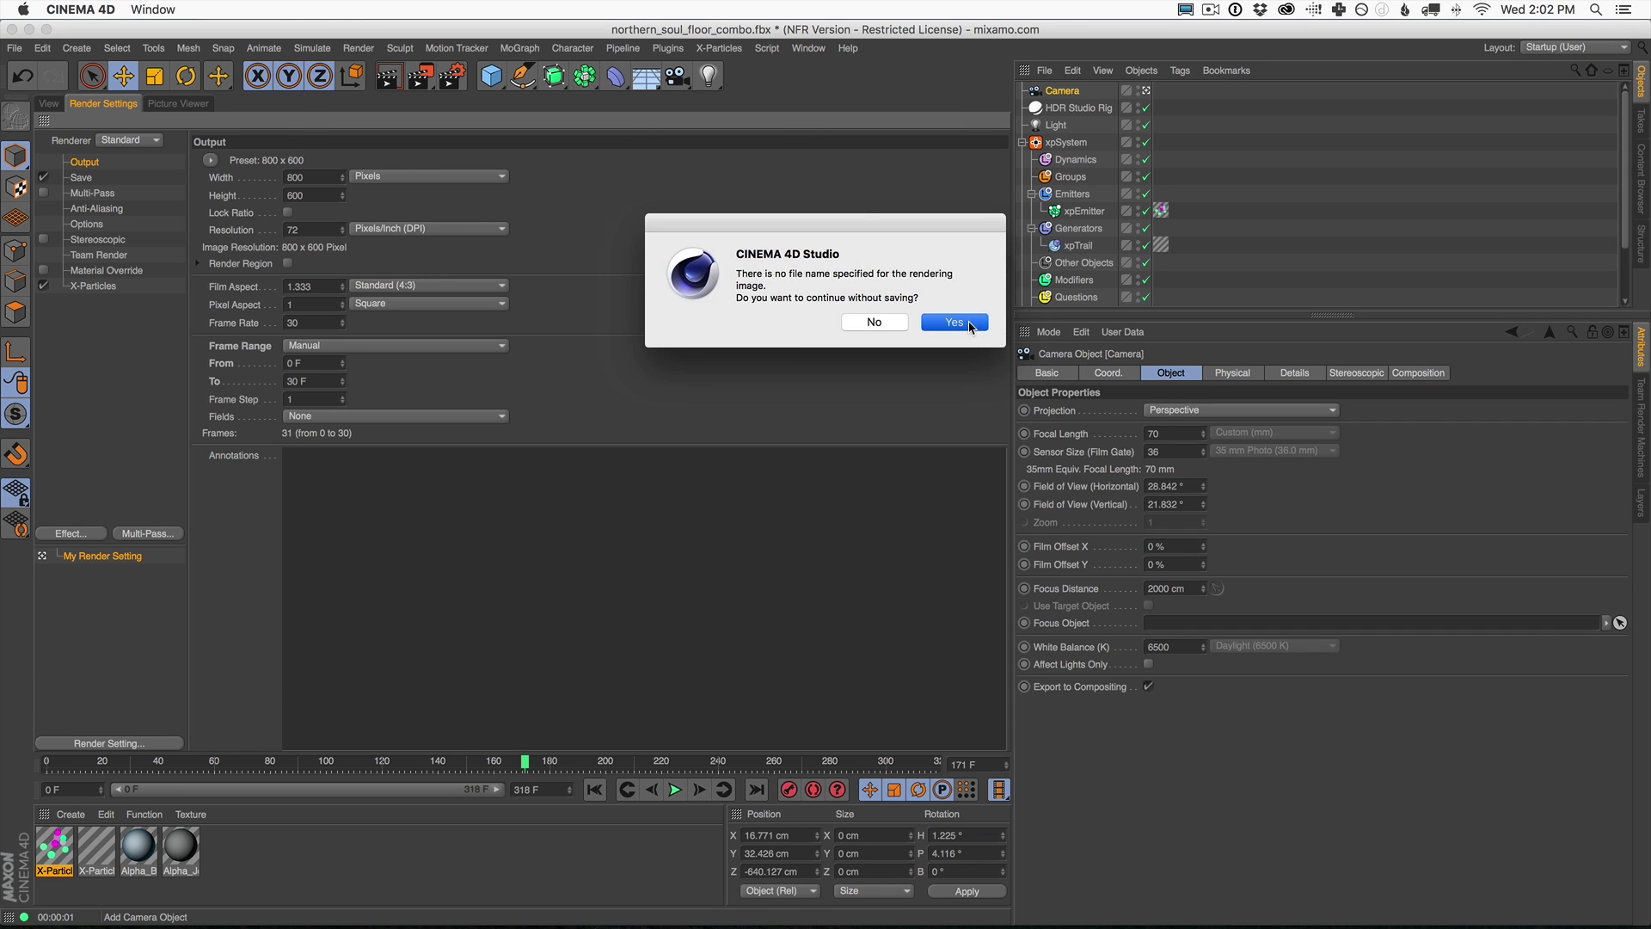
click(953, 322)
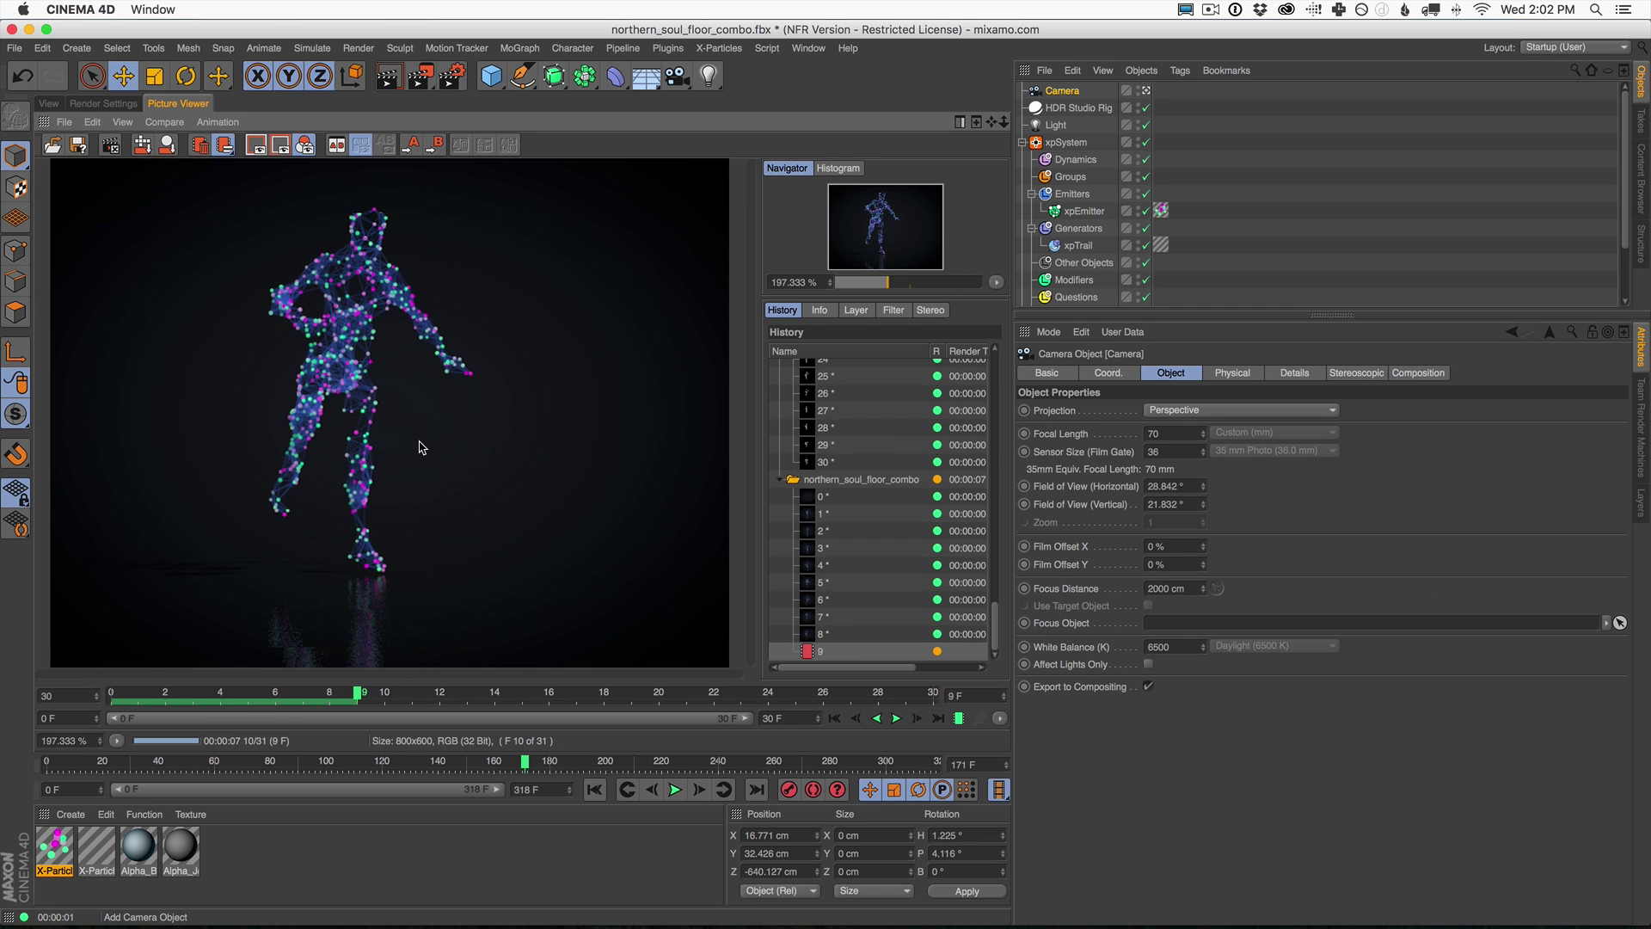
scroll(417, 445, down, 3)
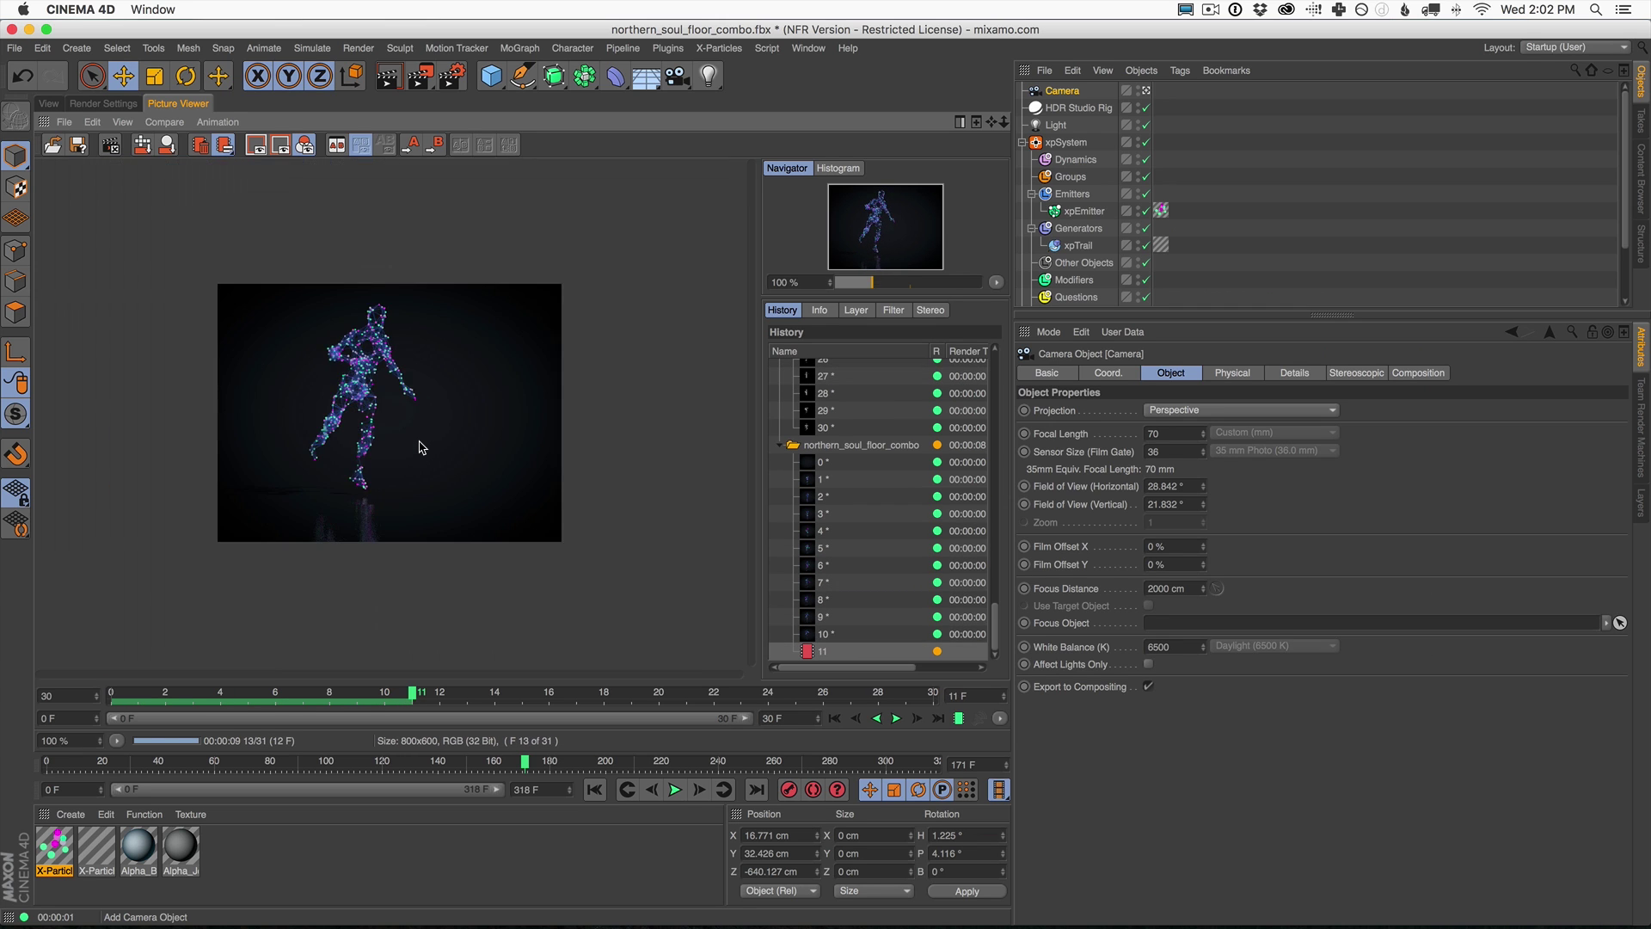
scroll(495, 505, up, 3)
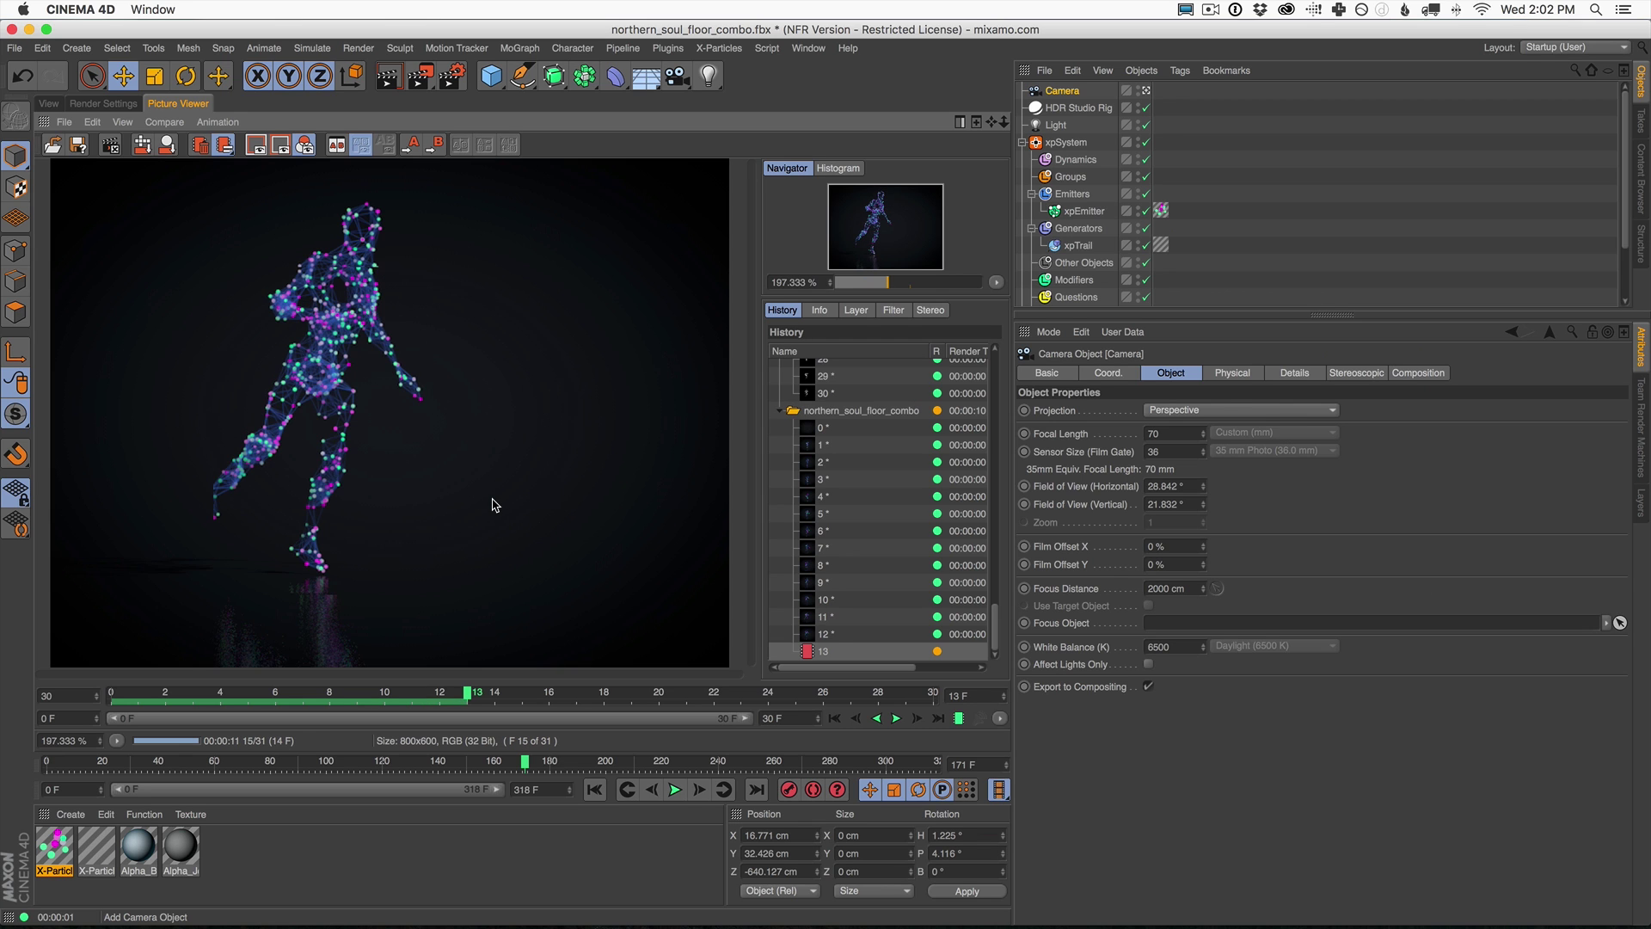
Play back the 31 rendered frames, then check the viewport and Render Settings before returning to Picture Viewer.
click(897, 719)
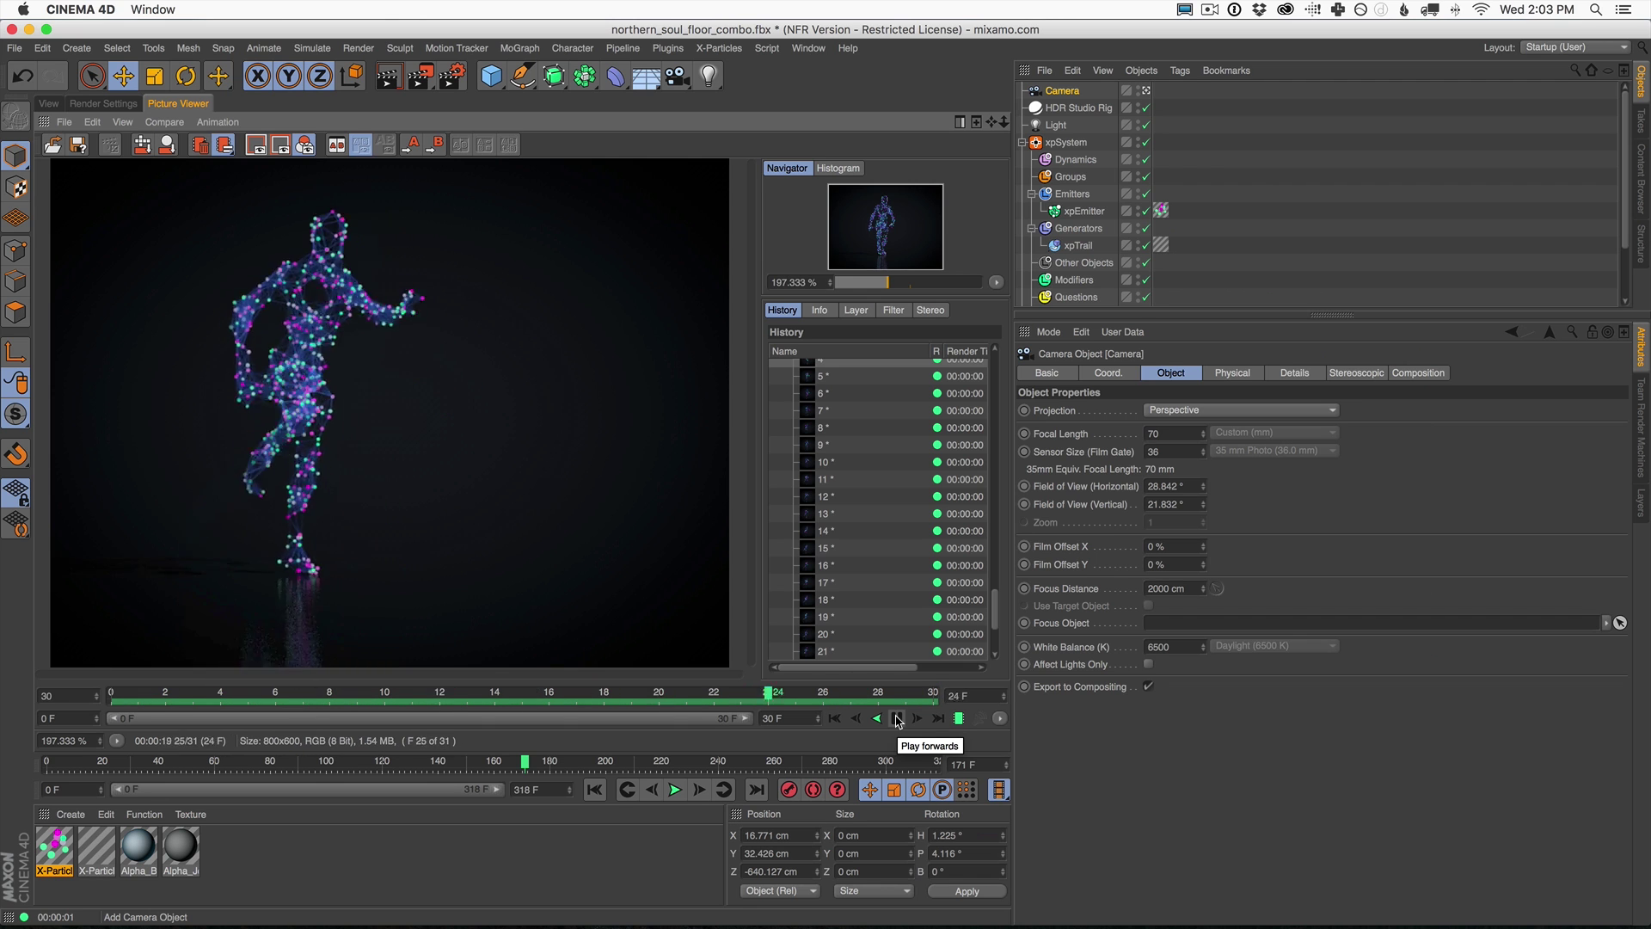
click(49, 104)
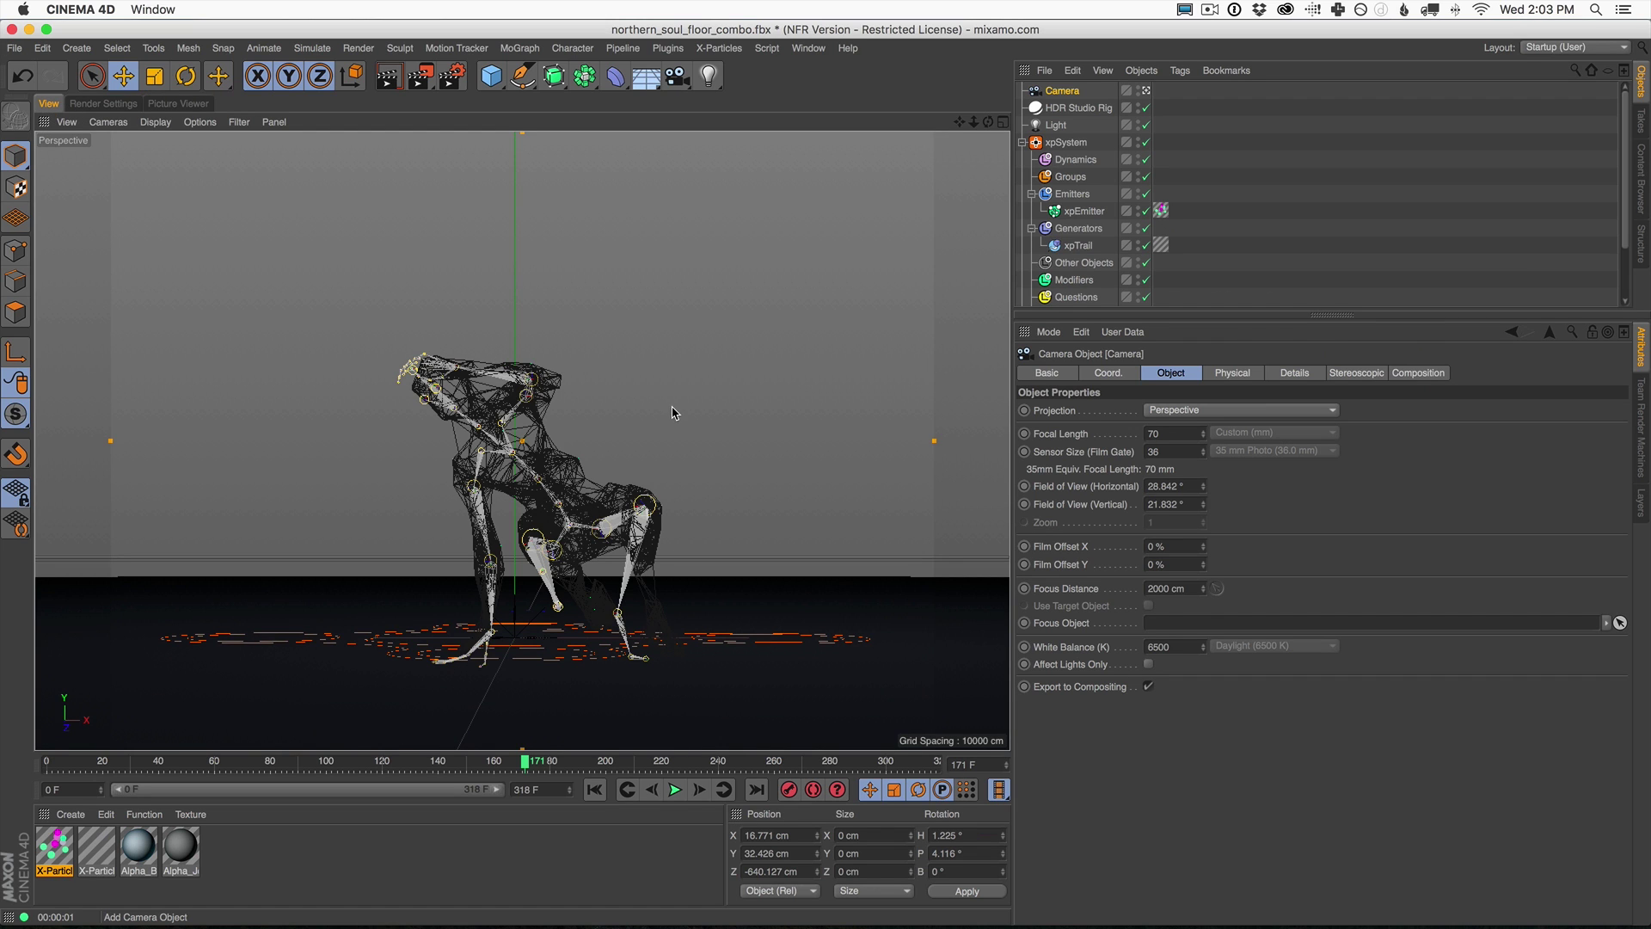
click(91, 104)
click(178, 104)
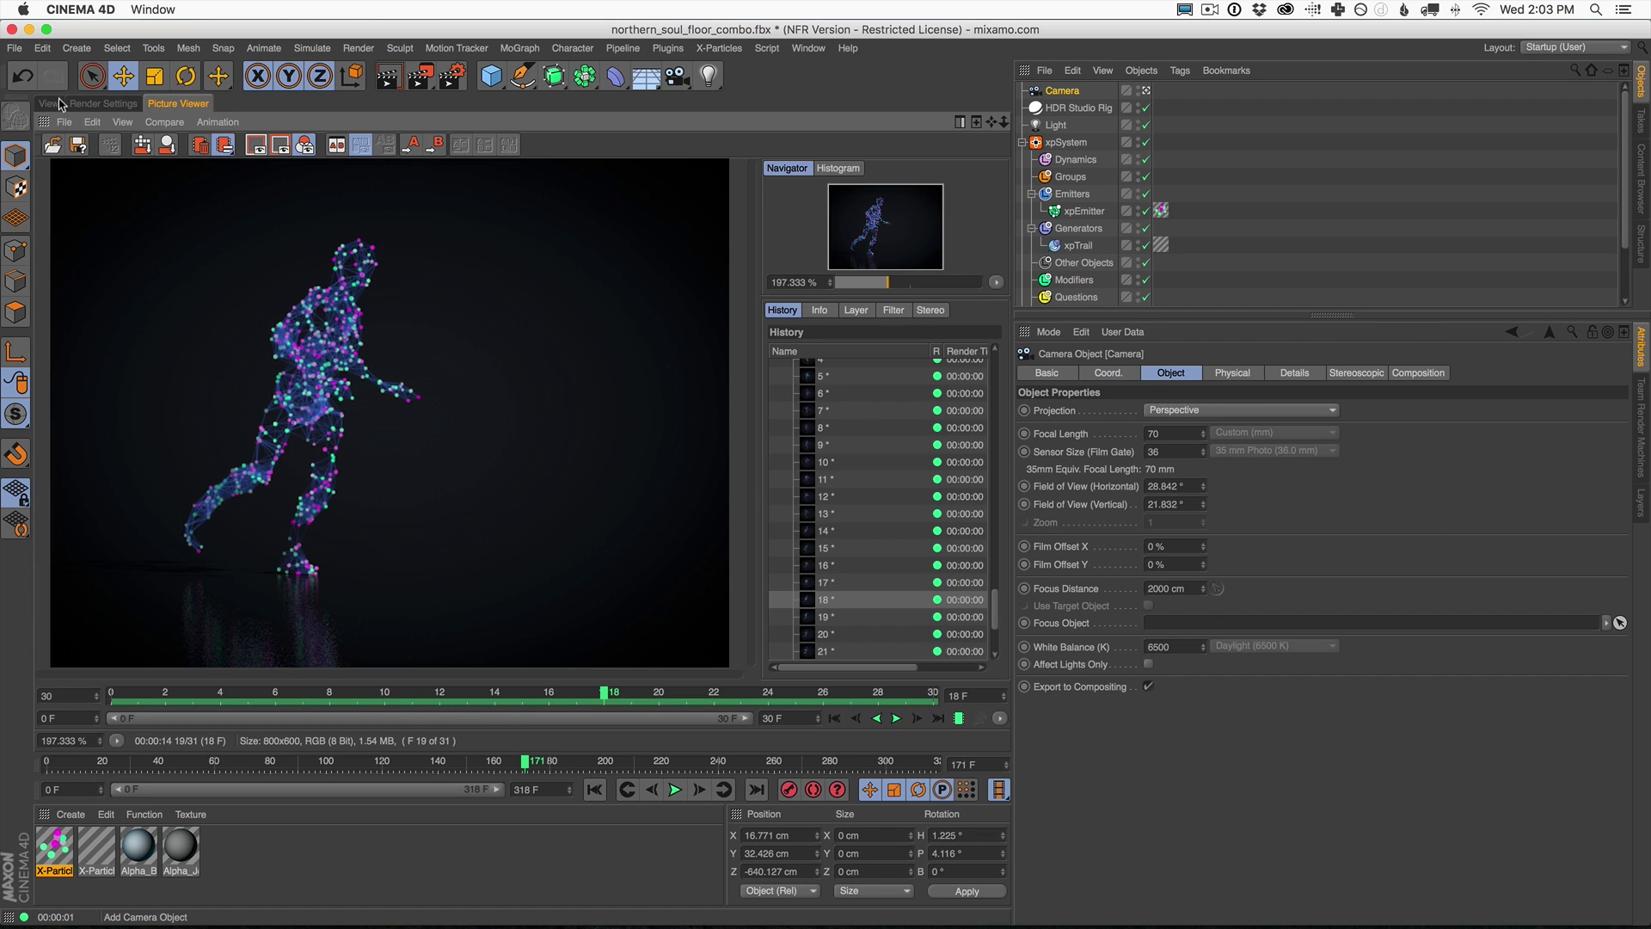
click(49, 104)
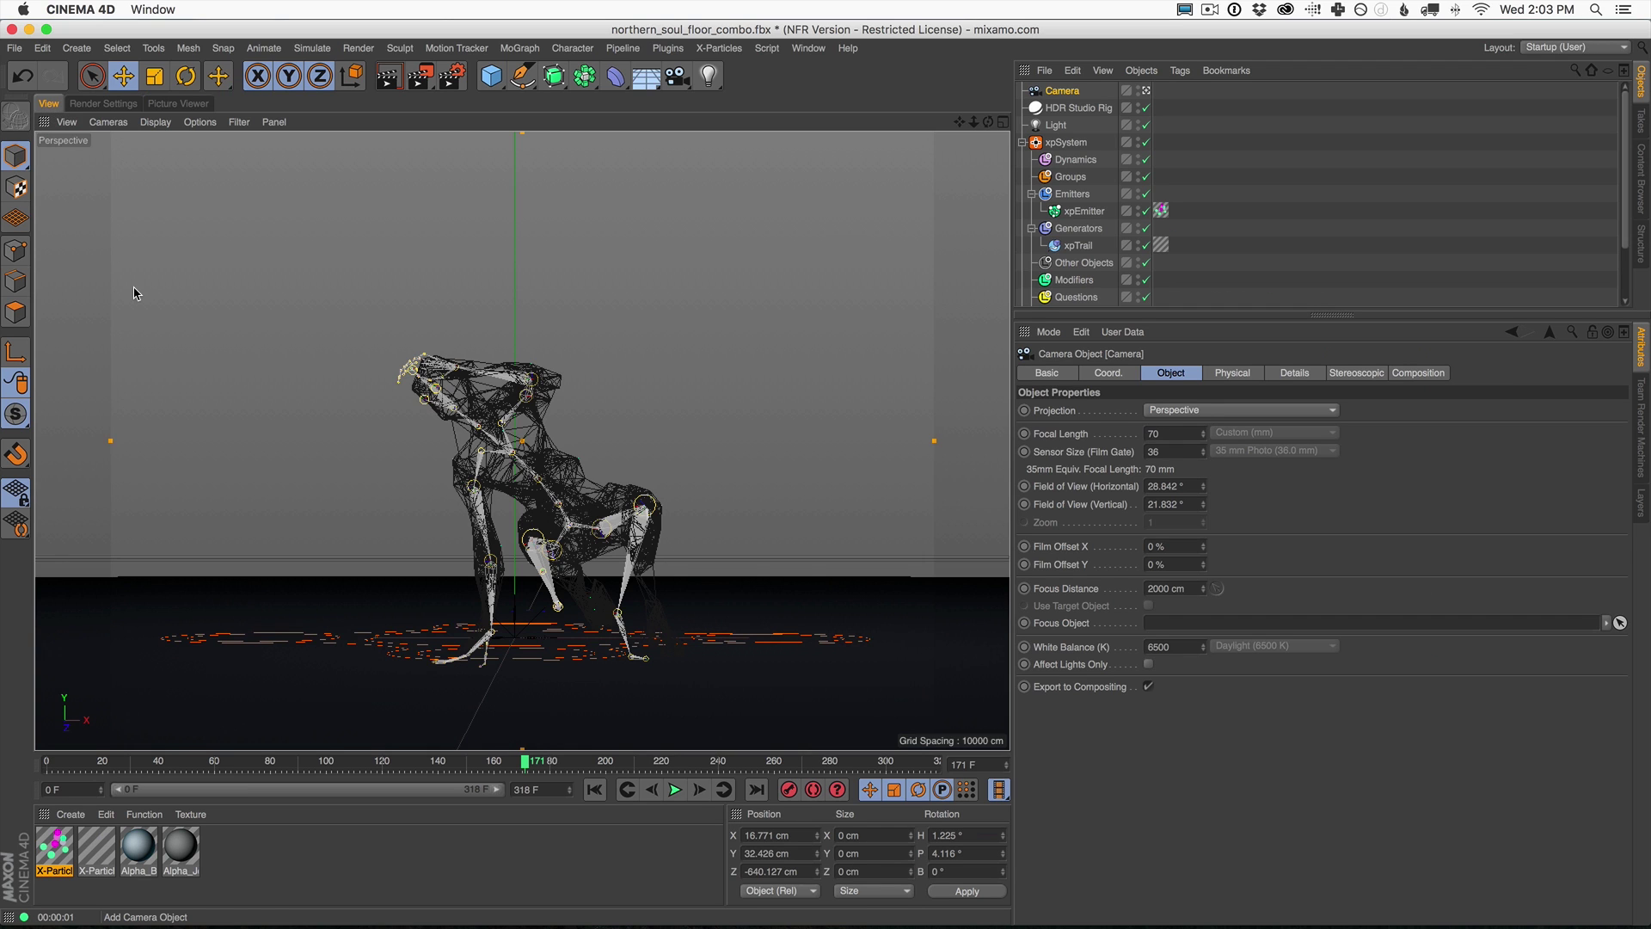
click(175, 104)
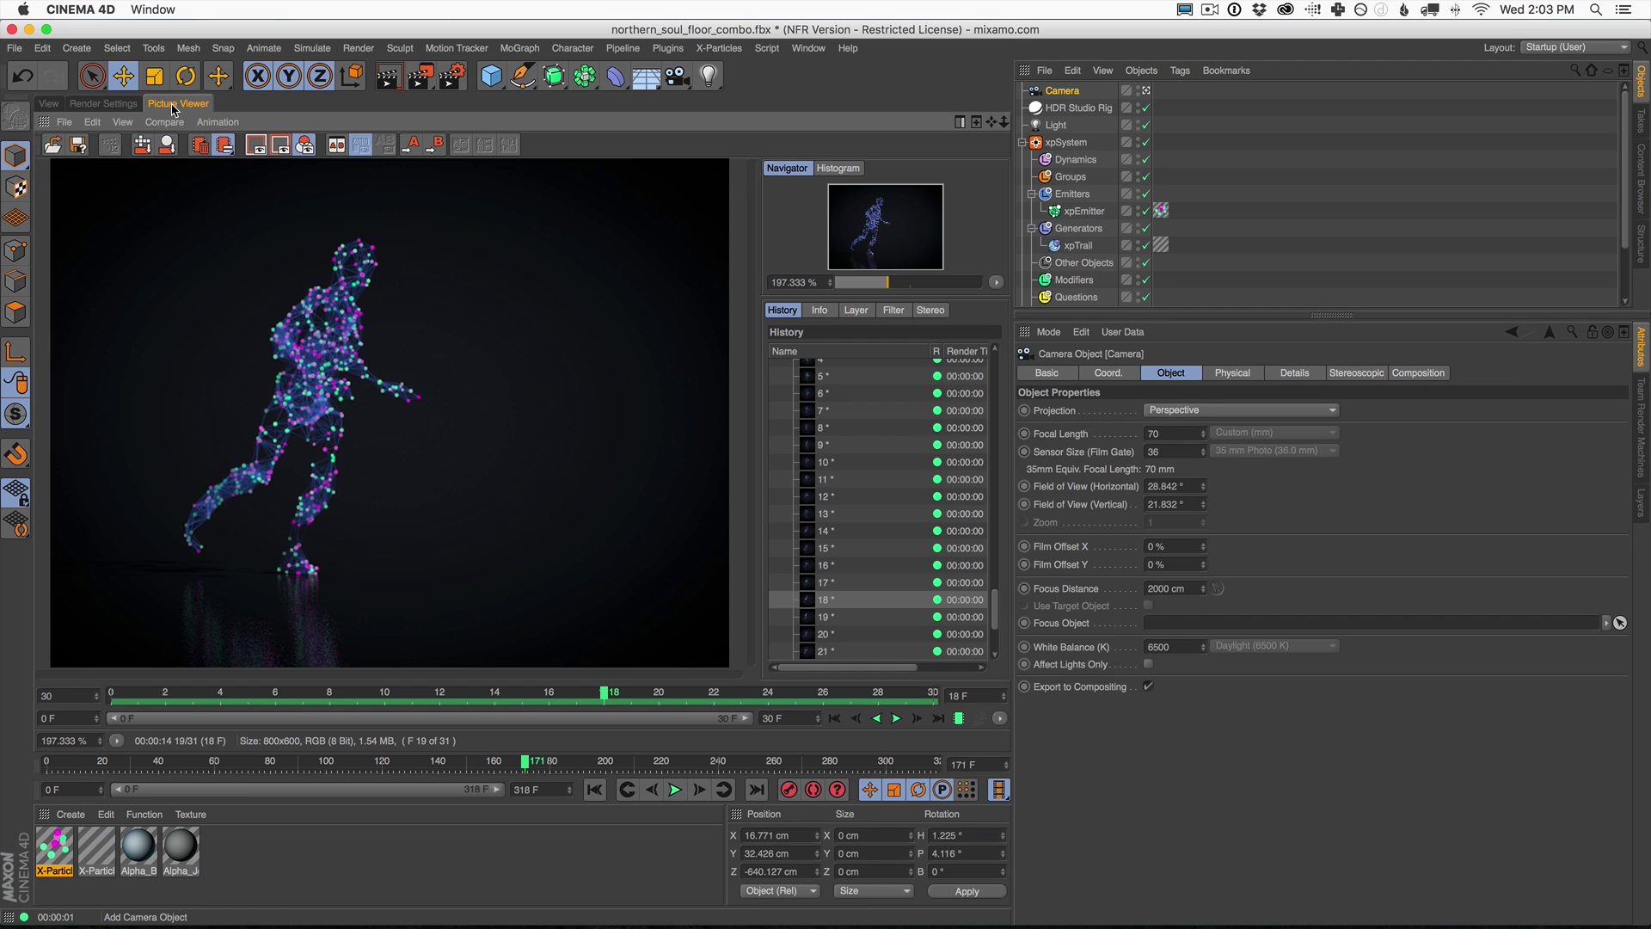